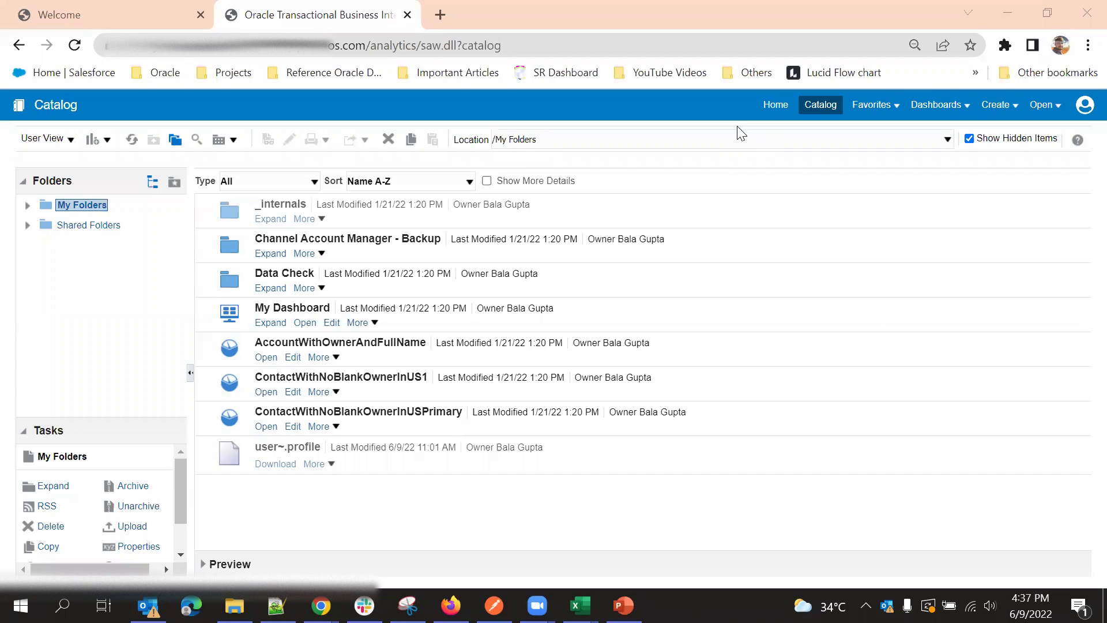
- Open My Test Report for editing from the home page's recent items and look through its results views
left_click(1007, 107)
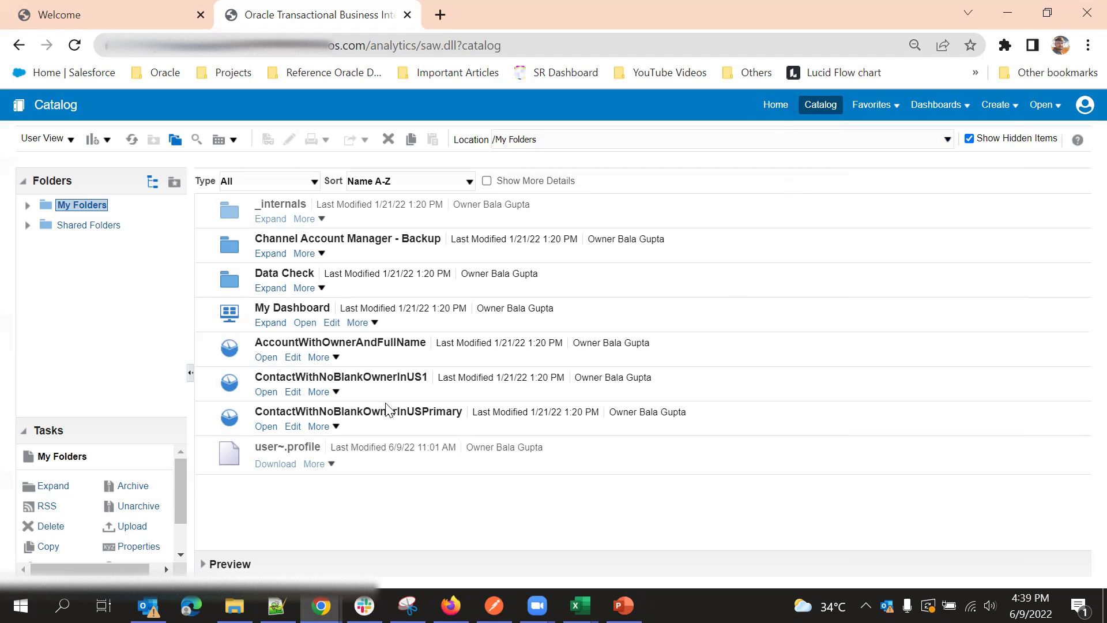
left_click(781, 111)
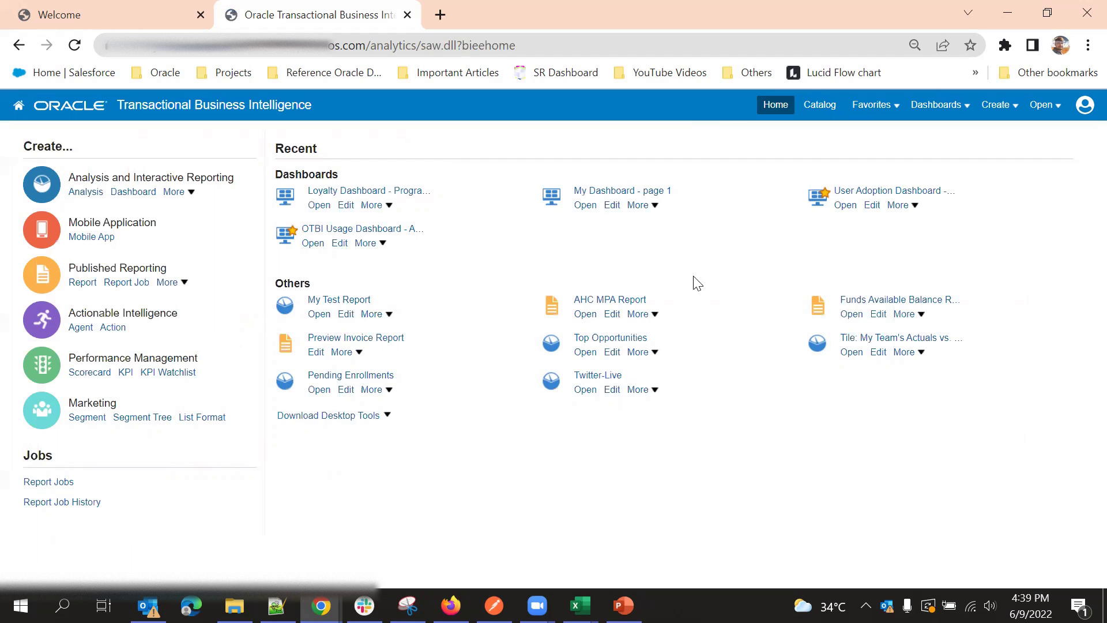
left_click(347, 314)
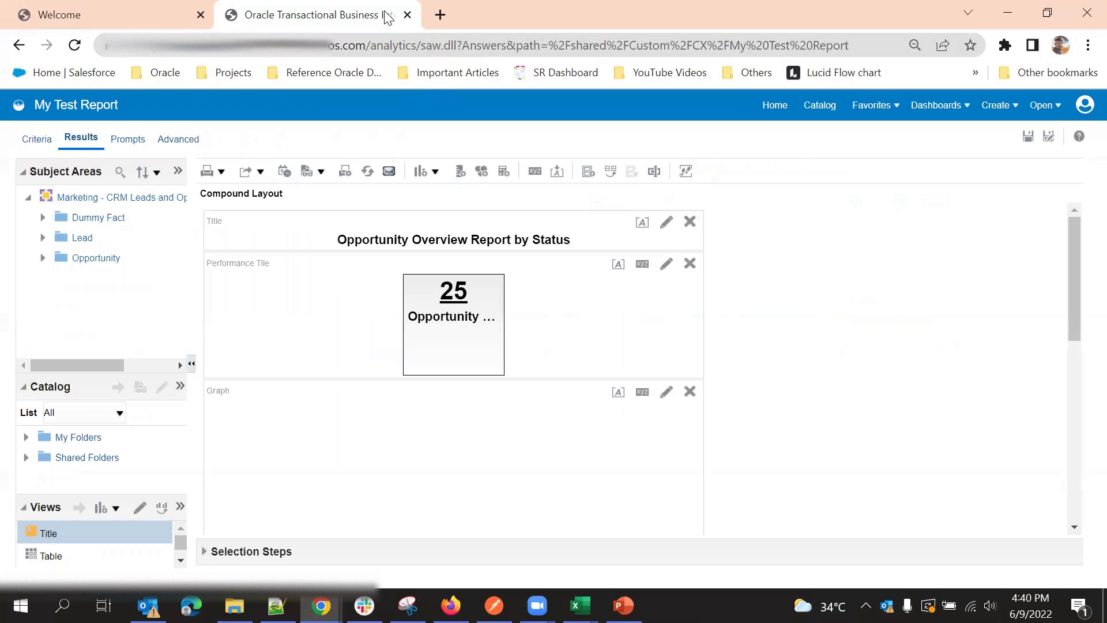
scroll(801, 294, "down", 7)
scroll(796, 329, "up", 5)
scroll(630, 240, "up", 2)
scroll(494, 321, "down", 4)
scroll(633, 326, "up", 3)
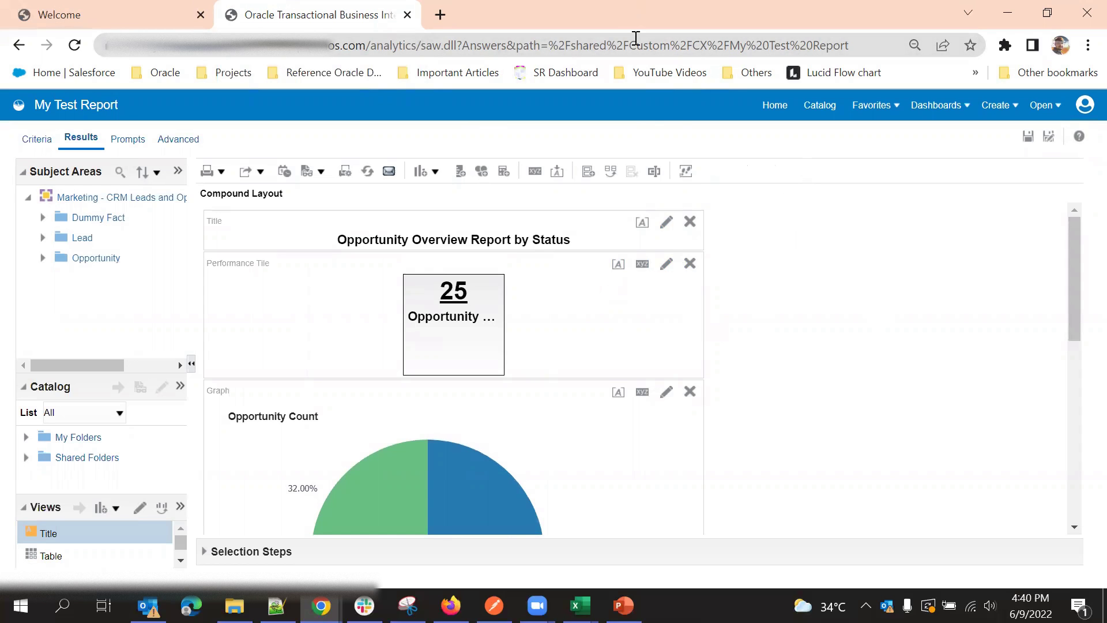
- Start a new dashboard and name it Opportunity Demo Dashboard
left_click(995, 110)
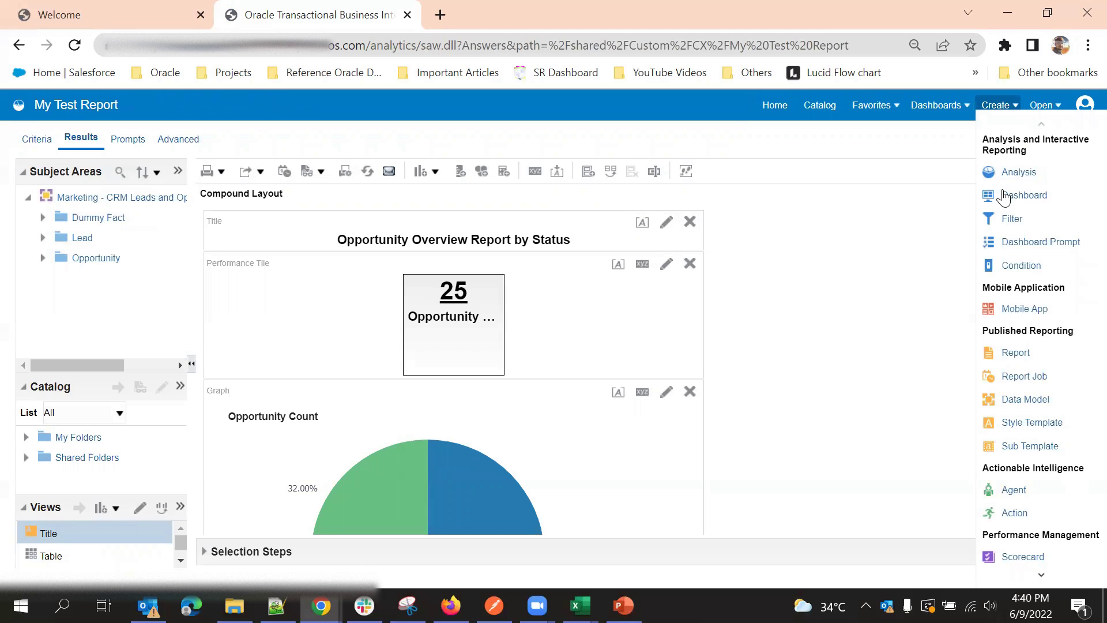
left_click(1003, 197)
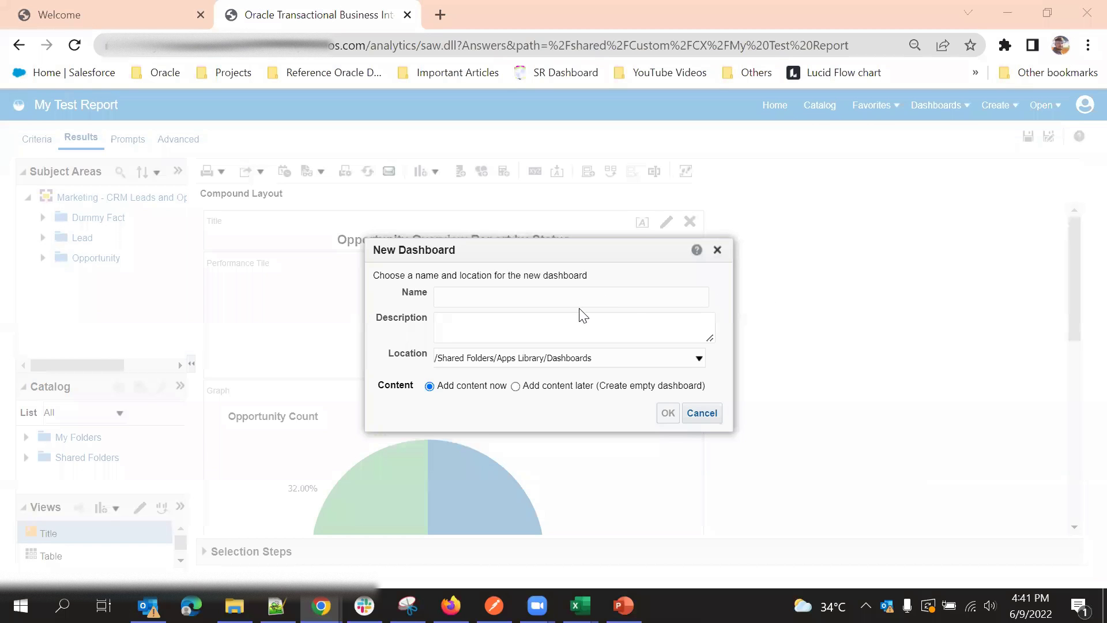
triple_click(542, 264)
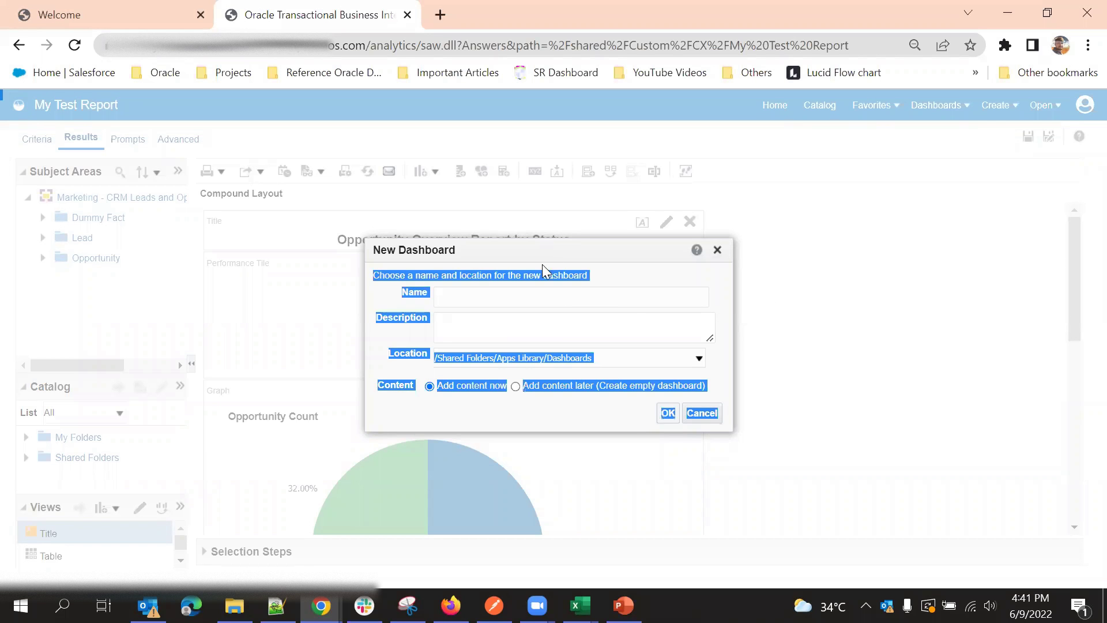
left_click_drag(532, 257, 561, 177)
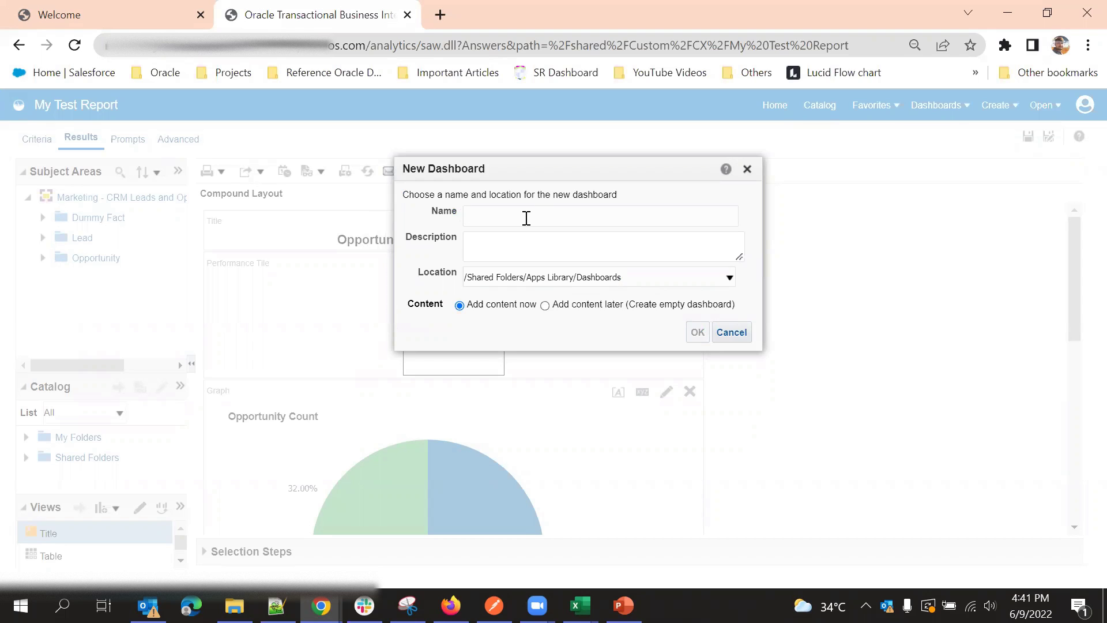
type("D")
key("BackSpace")
type("D")
key("BackSpace")
type("D")
type("Opportunity")
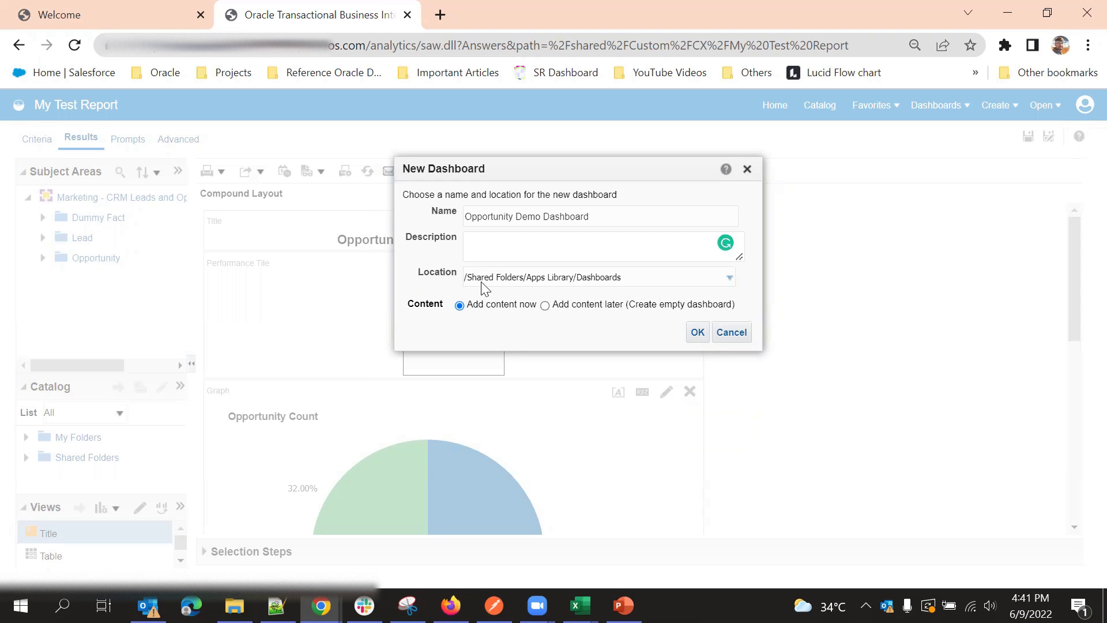
- Browse the catalog and set the new dashboard's location to the Custom folder under Shared Folders
left_click(729, 277)
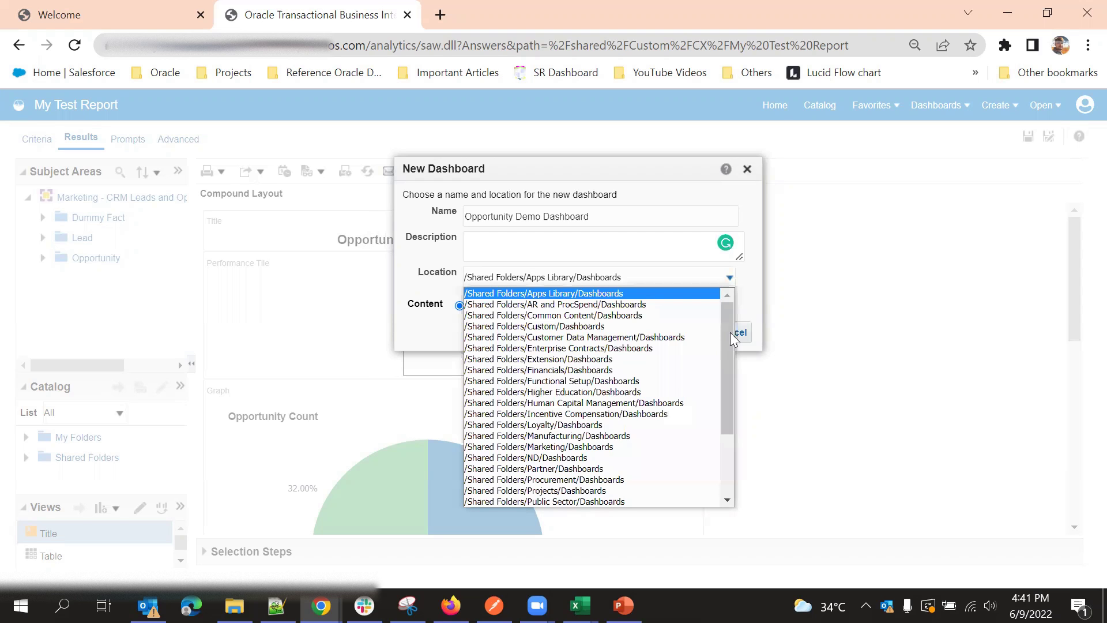
left_click_drag(730, 332, 743, 438)
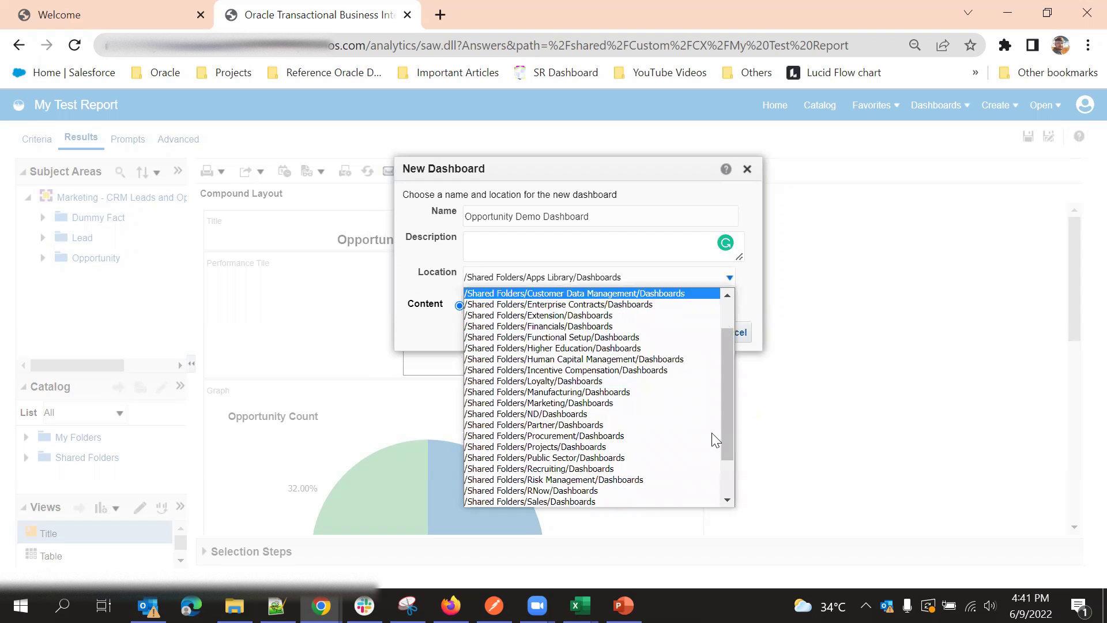
scroll(712, 369, "down", 1)
scroll(551, 464, "down", 1)
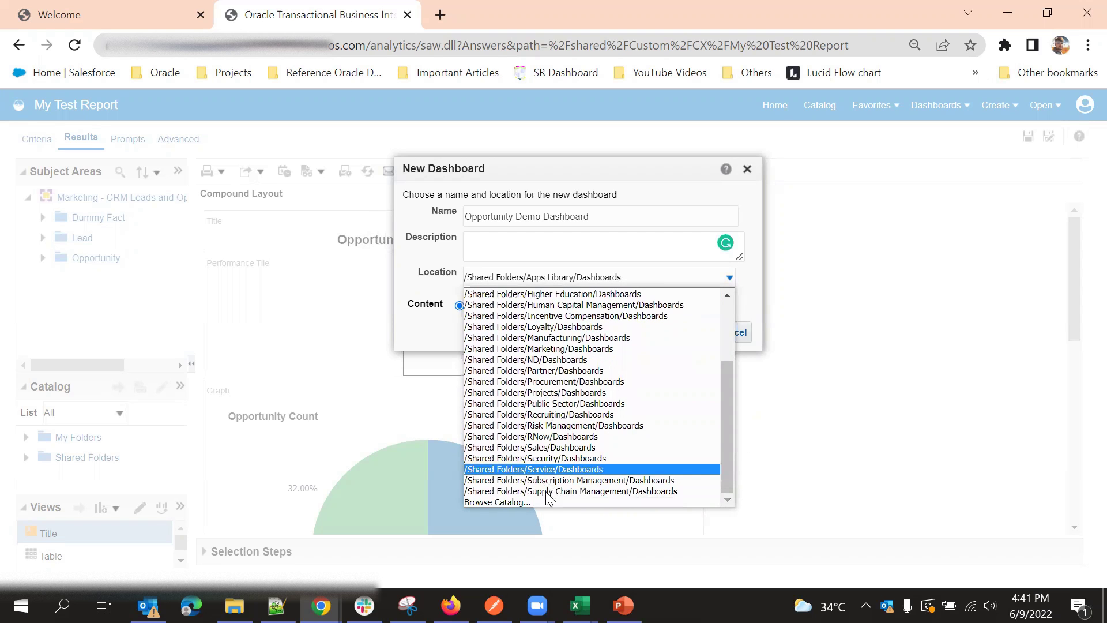
left_click(492, 503)
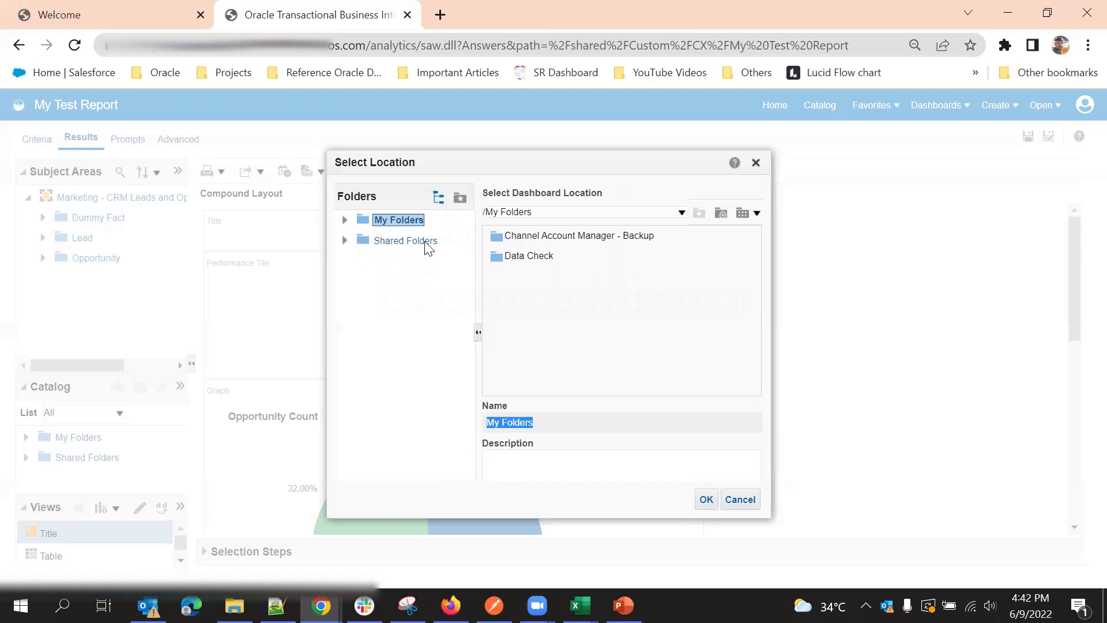
left_click(422, 242)
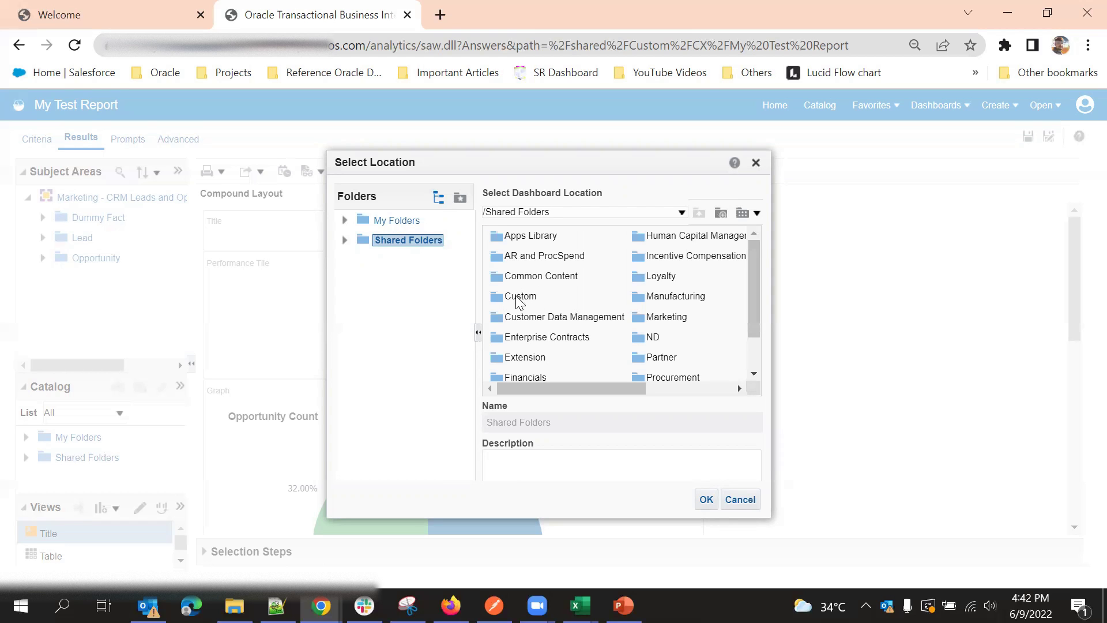
double_click(518, 297)
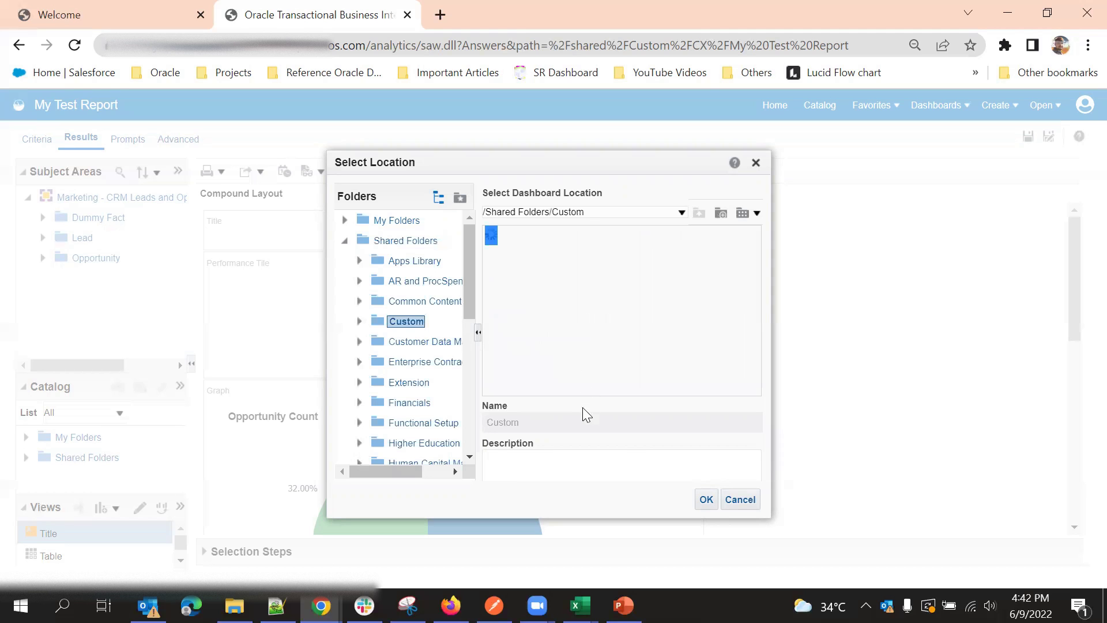
left_click(705, 500)
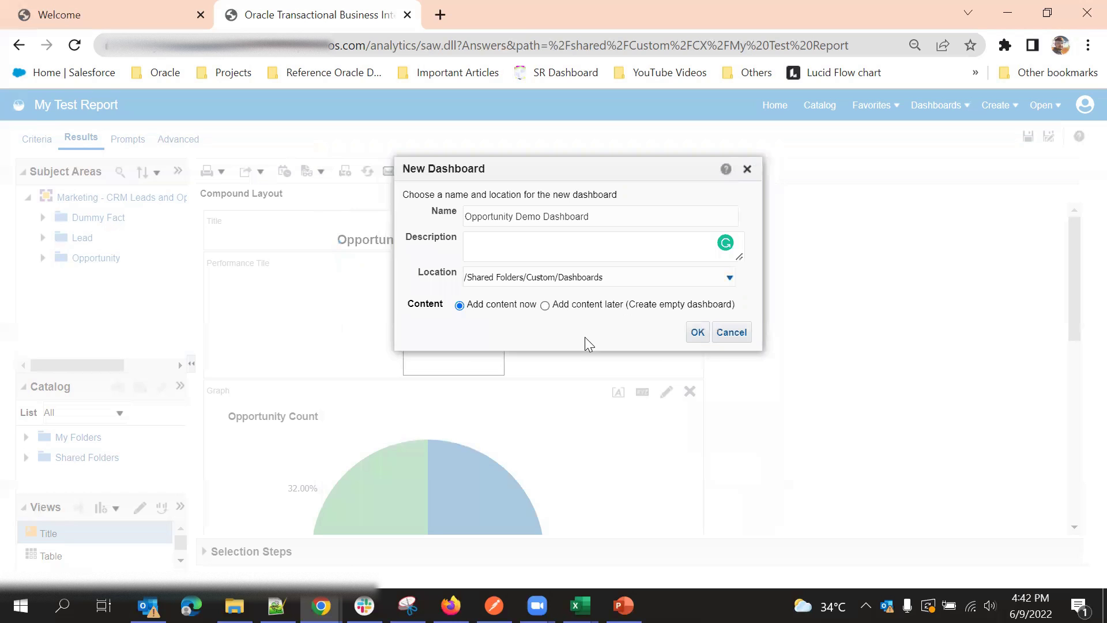
- Set the dashboard's location to the CX folder under Shared Folders/Custom by browsing the catalog, and create the dashboard
left_click(568, 283)
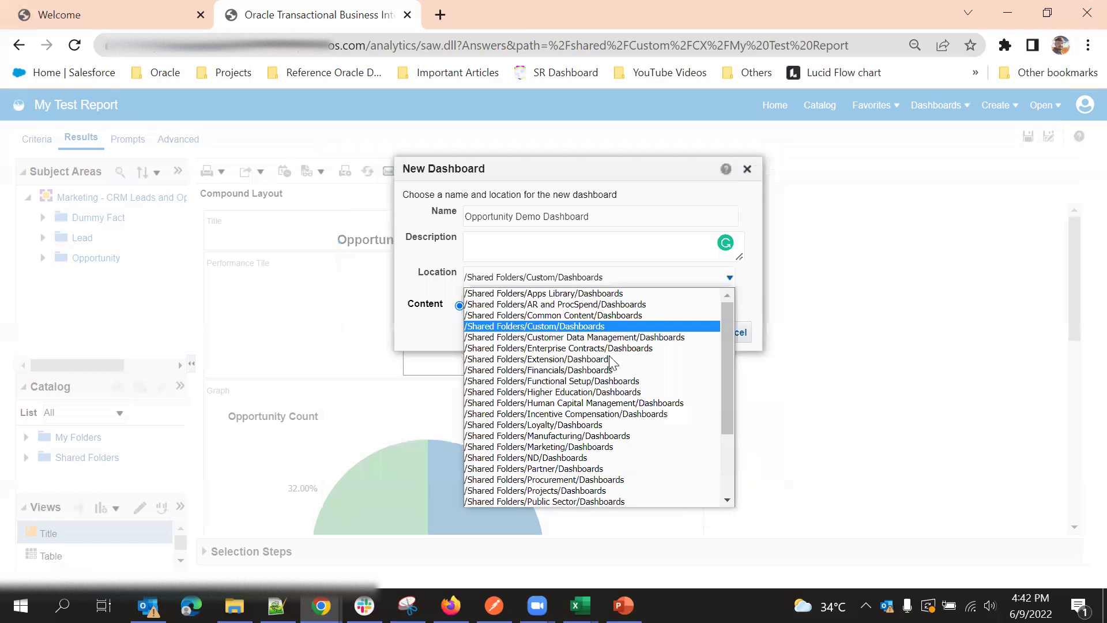
scroll(637, 433, "down", 3)
left_click(571, 501)
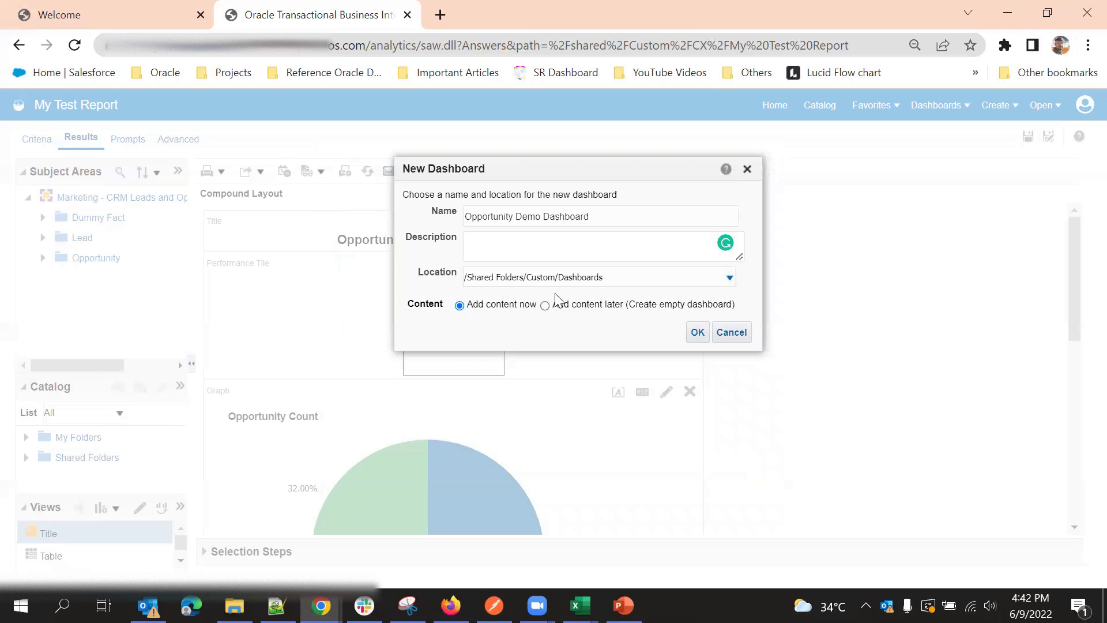
left_click(602, 282)
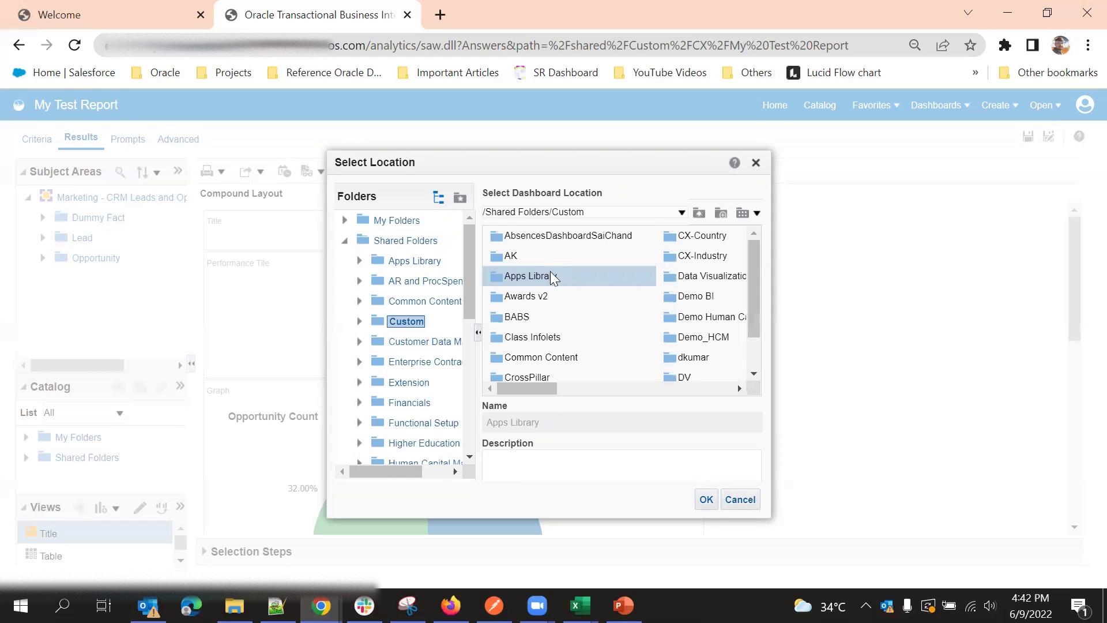
scroll(552, 277, "down", 1)
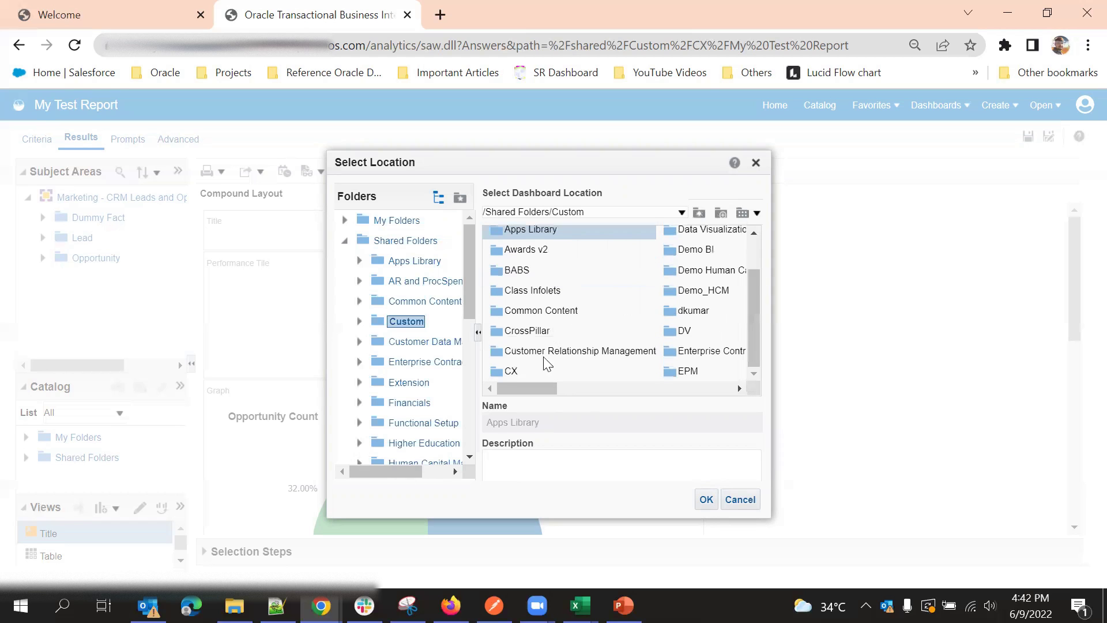
left_click(512, 371)
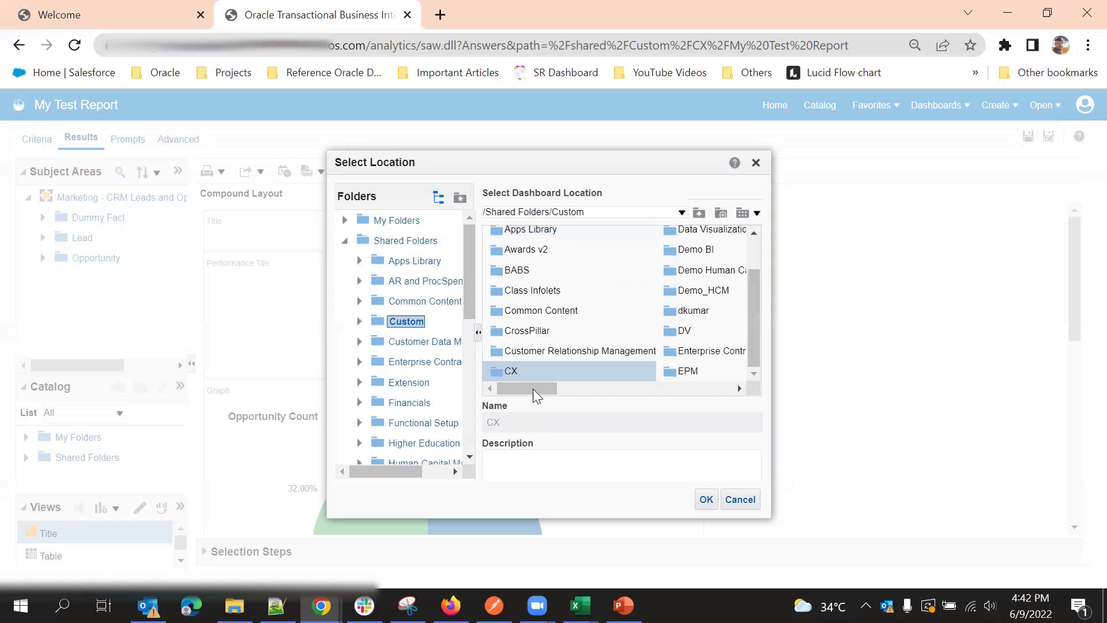
left_click(707, 499)
left_click(663, 367)
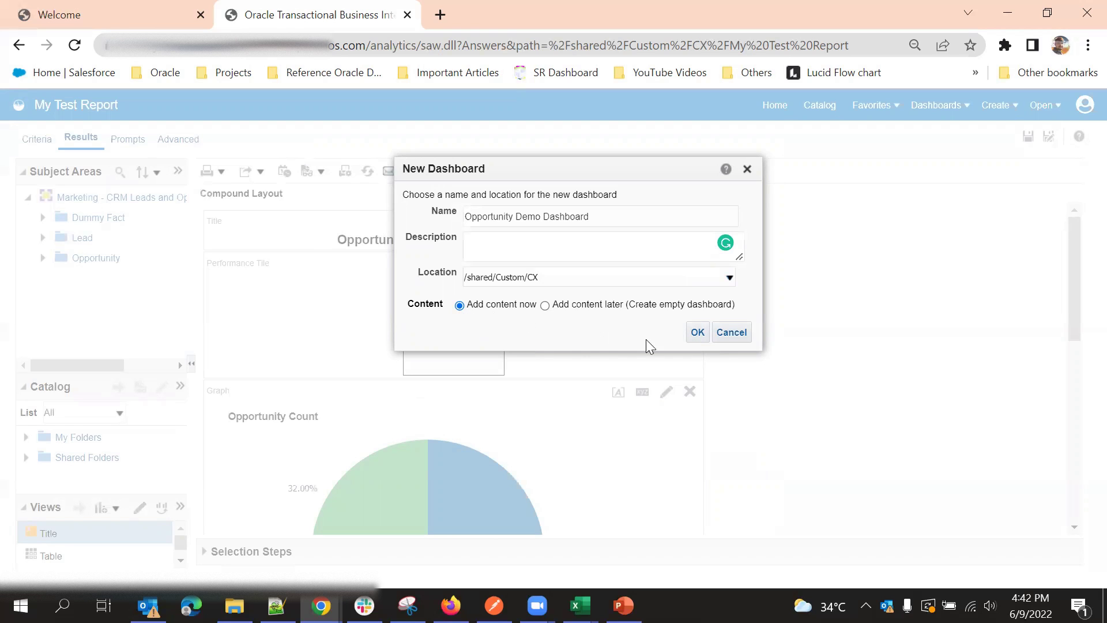
left_click(697, 332)
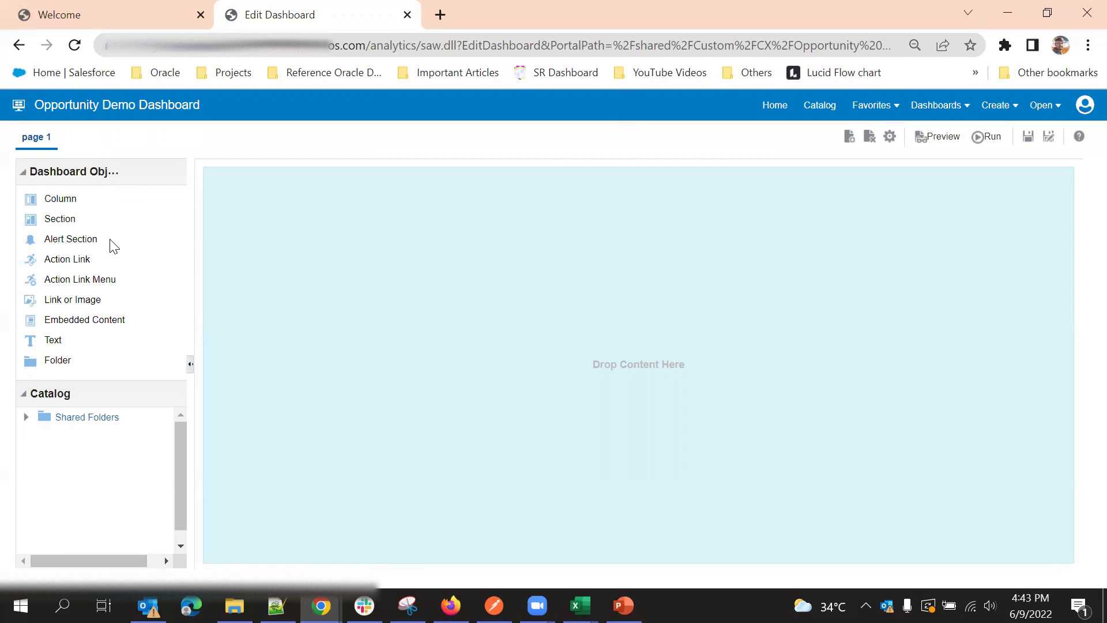
- Expand the dashboard editor's catalog tree through Shared Folders and Custom to the CX folder
left_click(24, 418)
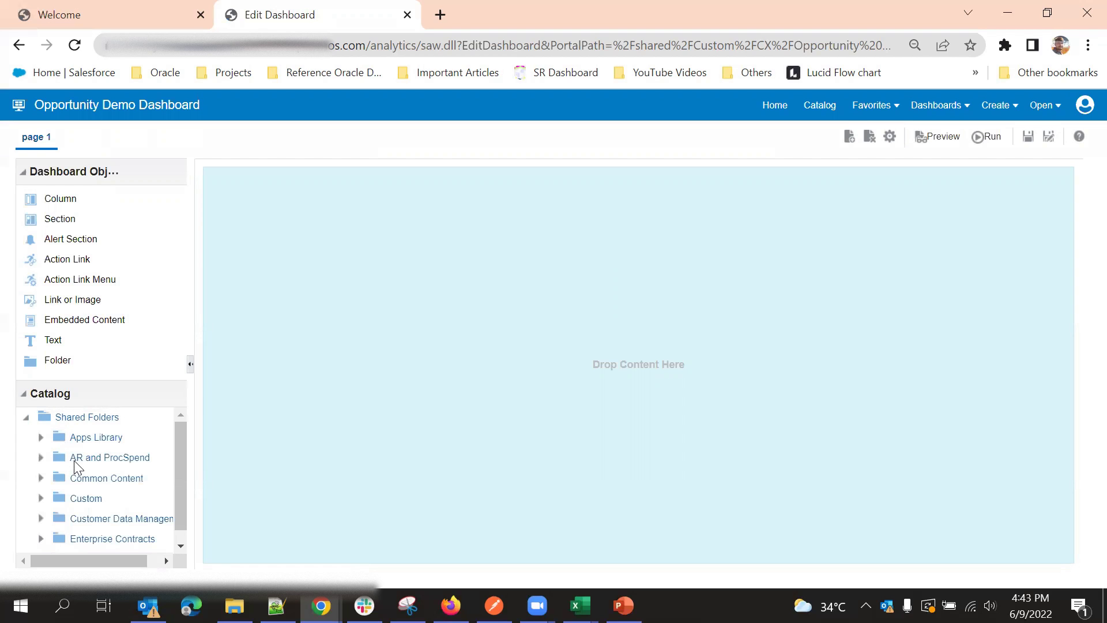
scroll(74, 460, "down", 2)
scroll(86, 478, "up", 2)
scroll(83, 455, "down", 2)
scroll(57, 479, "up", 2)
left_click(42, 498)
scroll(118, 461, "down", 1)
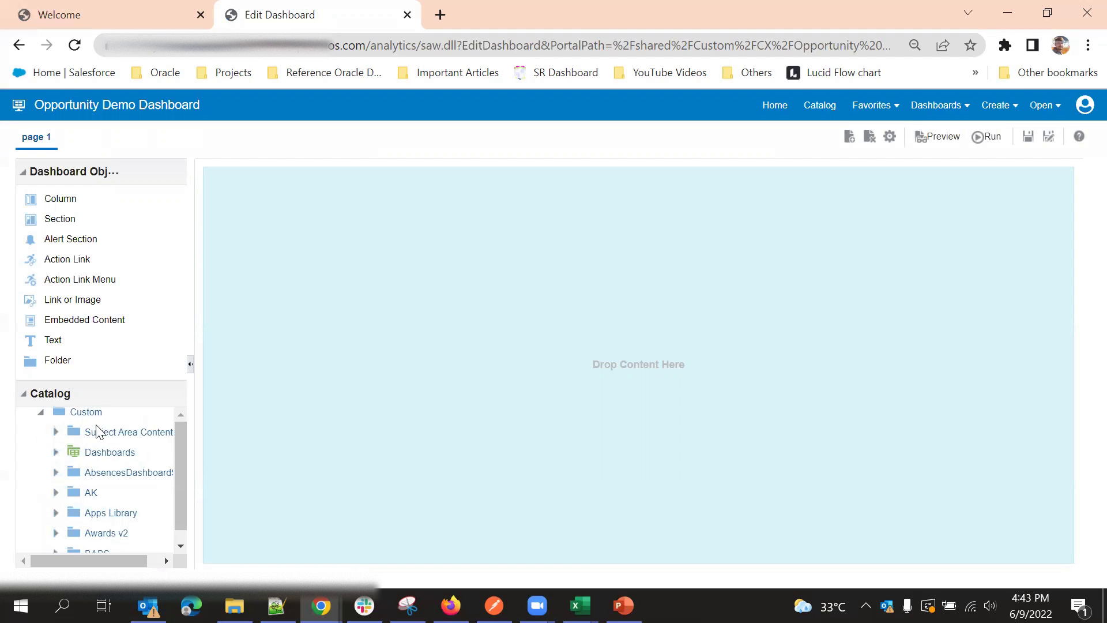
scroll(102, 490, "down", 2)
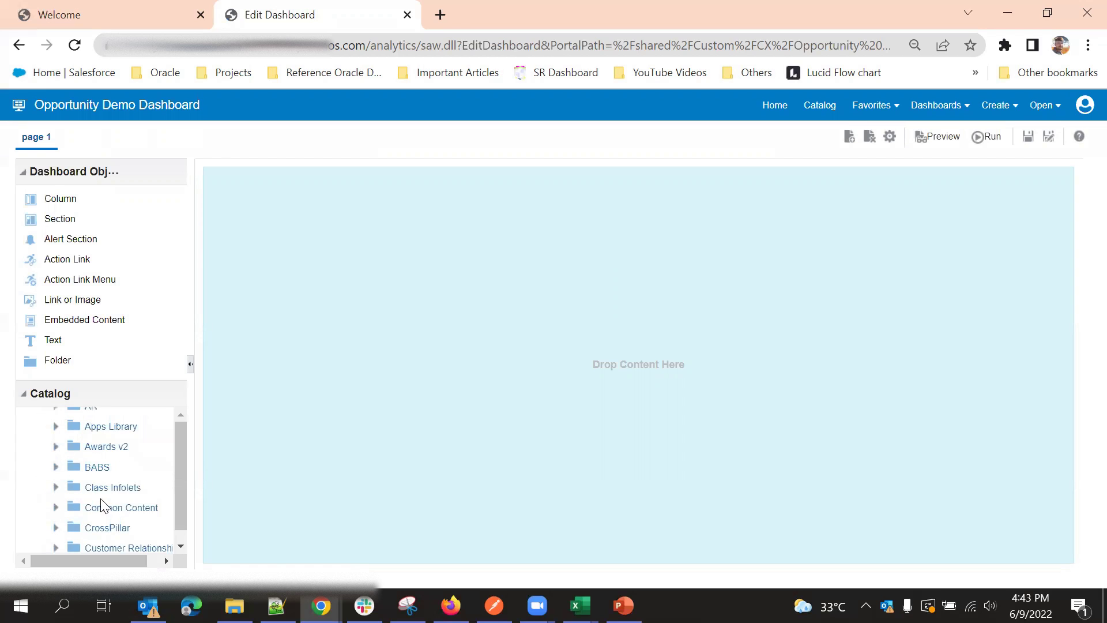
scroll(101, 506, "down", 2)
left_click(91, 482)
left_click(57, 481)
- Add My Test Report from the CX folder to page 1 of the dashboard and save the dashboard
scroll(102, 475, "down", 5)
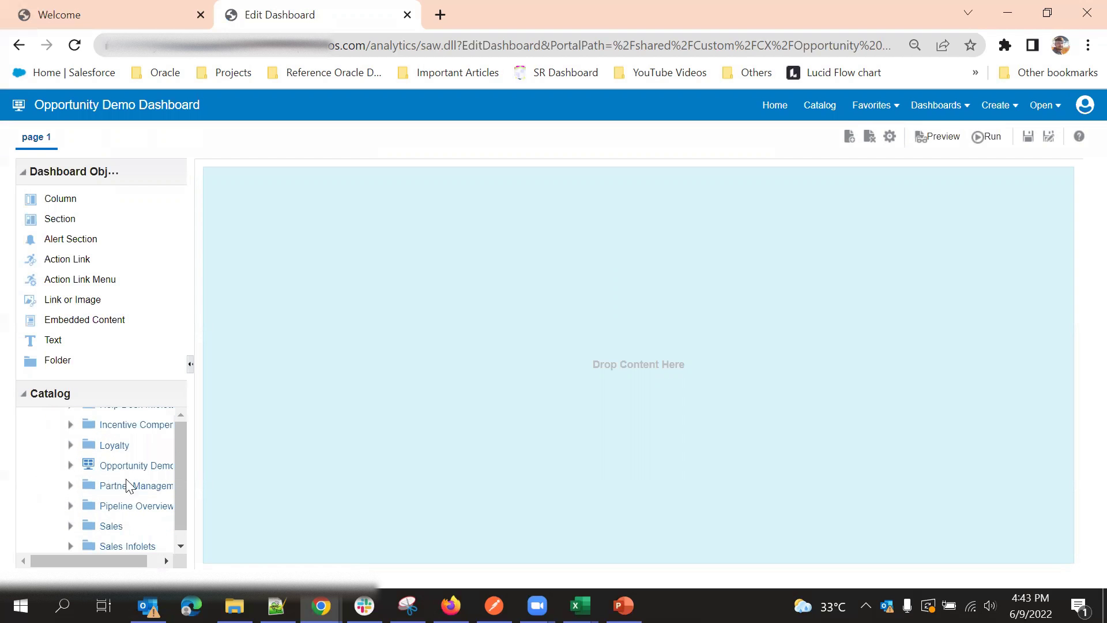
scroll(132, 480, "down", 3)
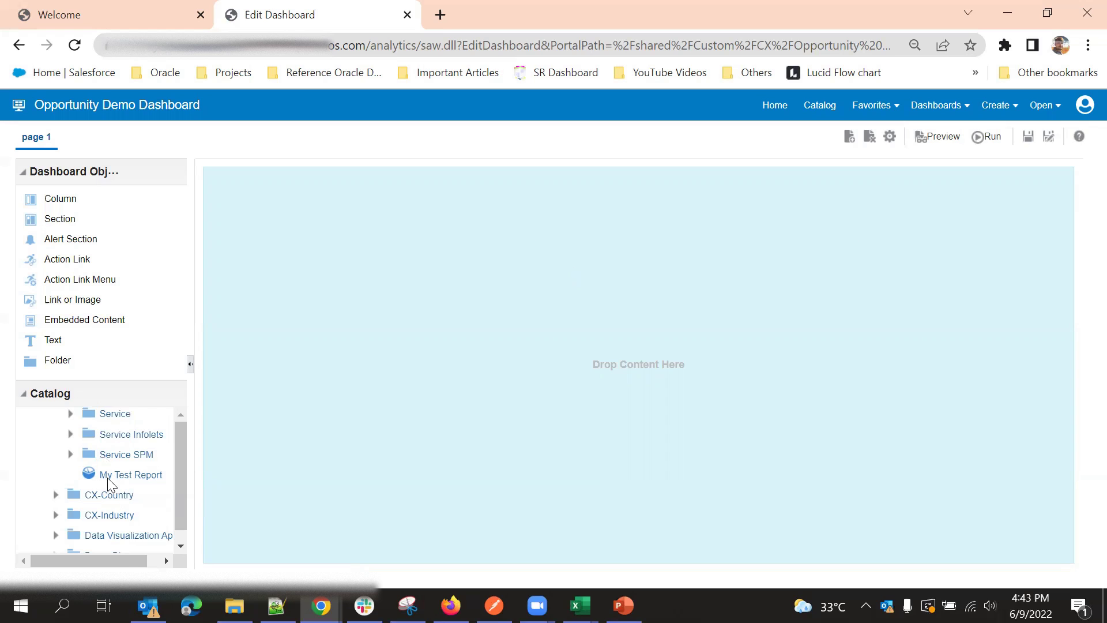
left_click_drag(196, 454, 639, 211)
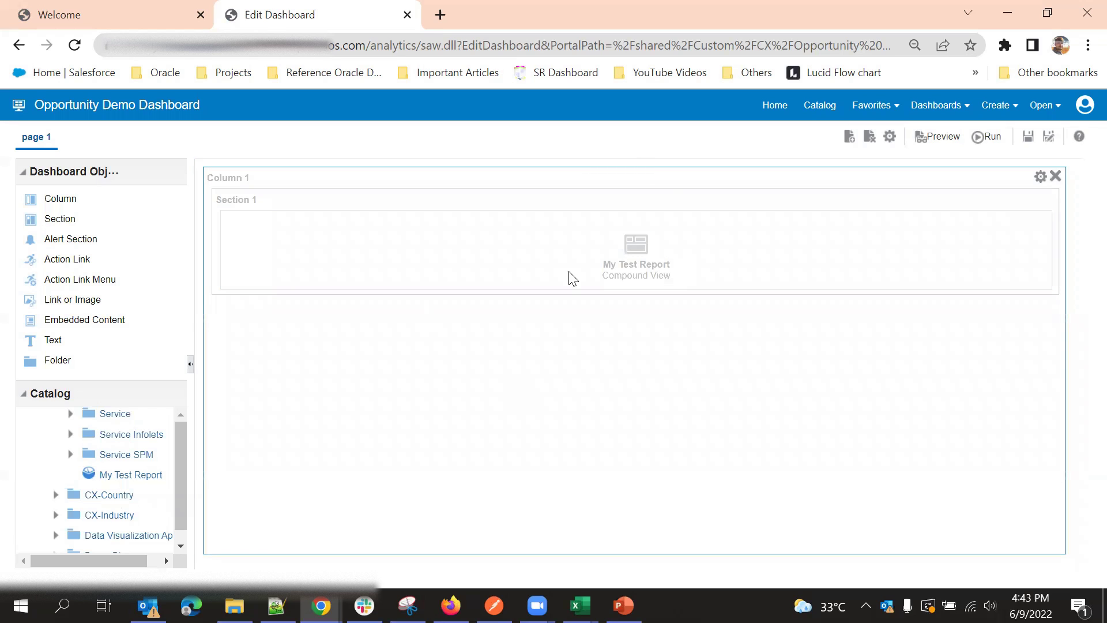
left_click(1026, 139)
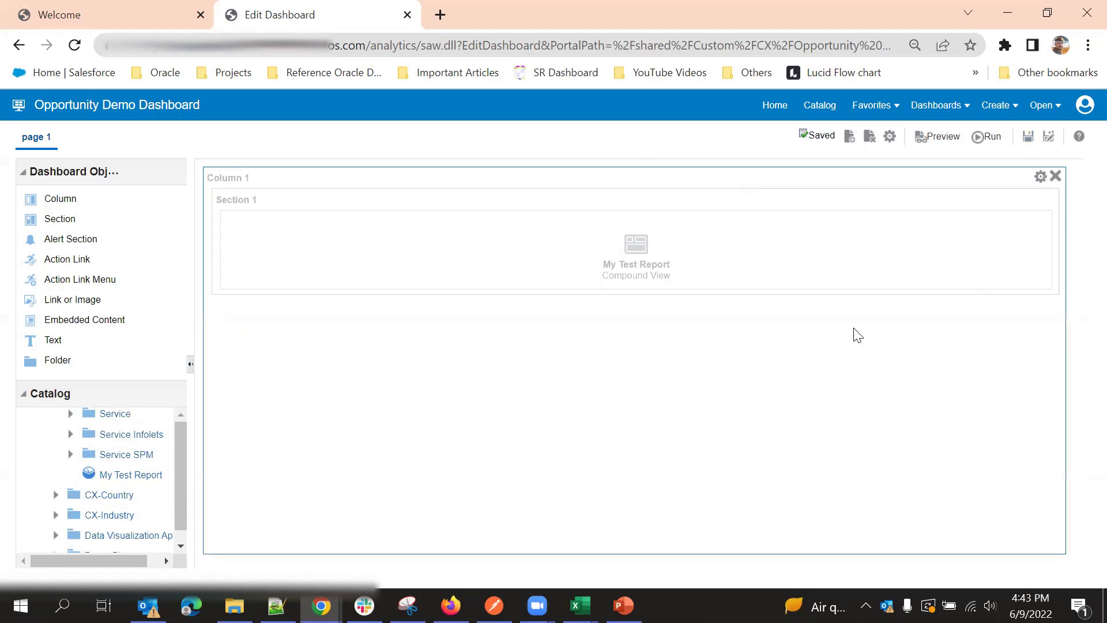
- Preview the dashboard and examine the Status Name line shown for the report
left_click(928, 139)
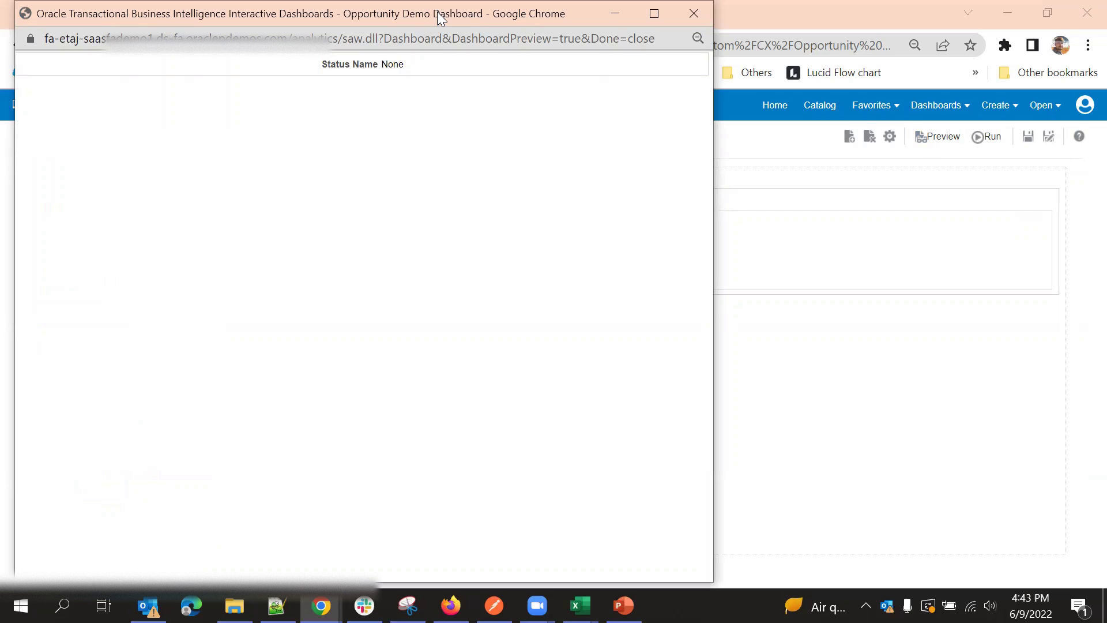
left_click_drag(437, 12, 471, 17)
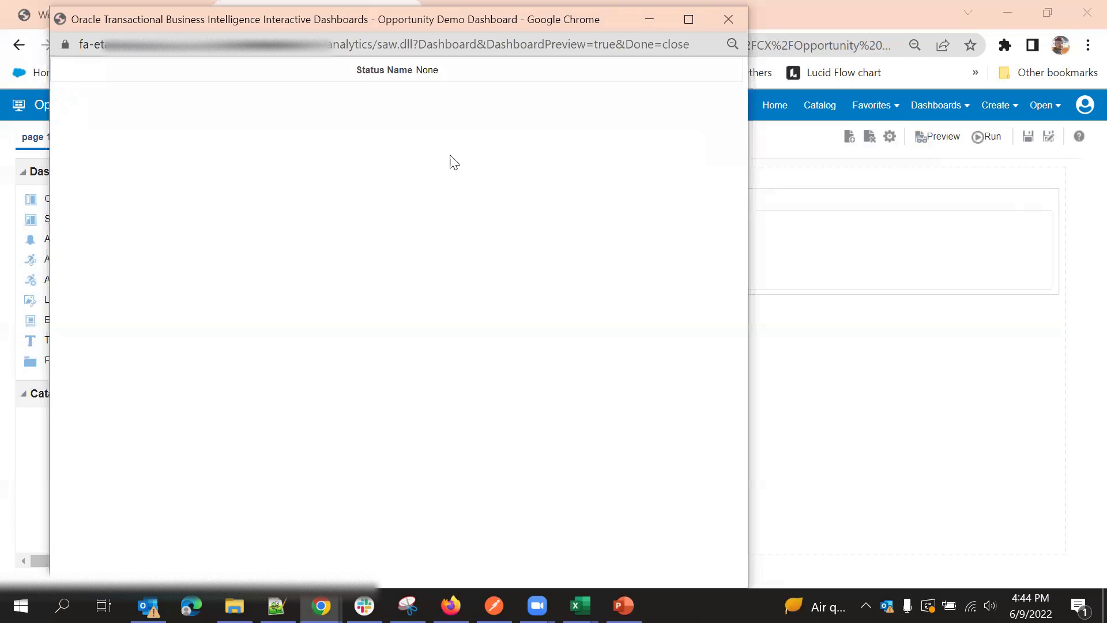
triple_click(426, 76)
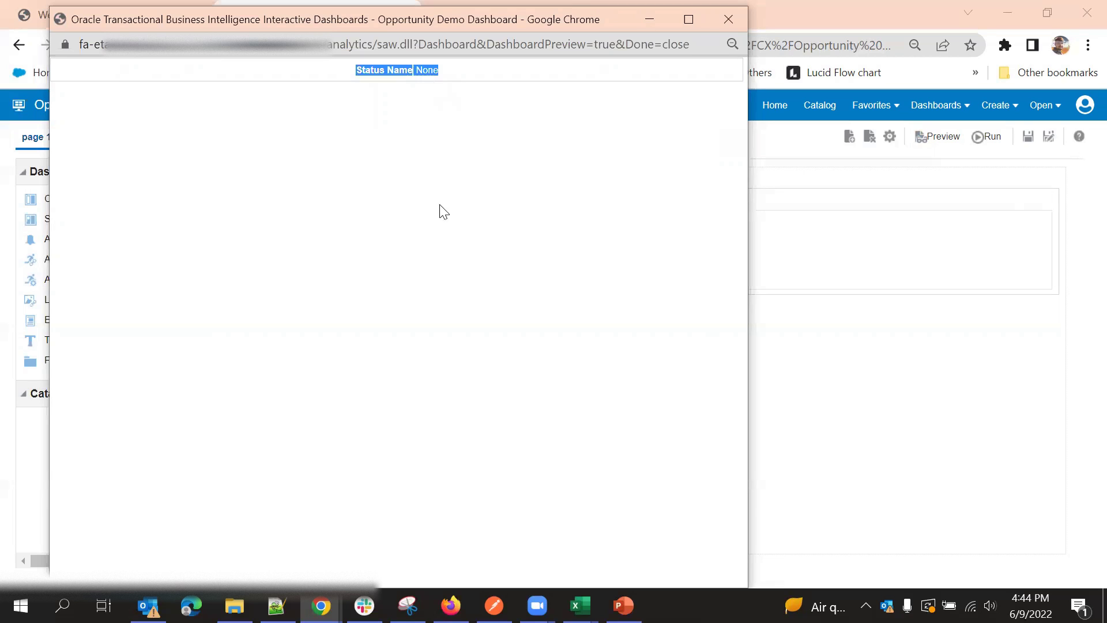
left_click(418, 344)
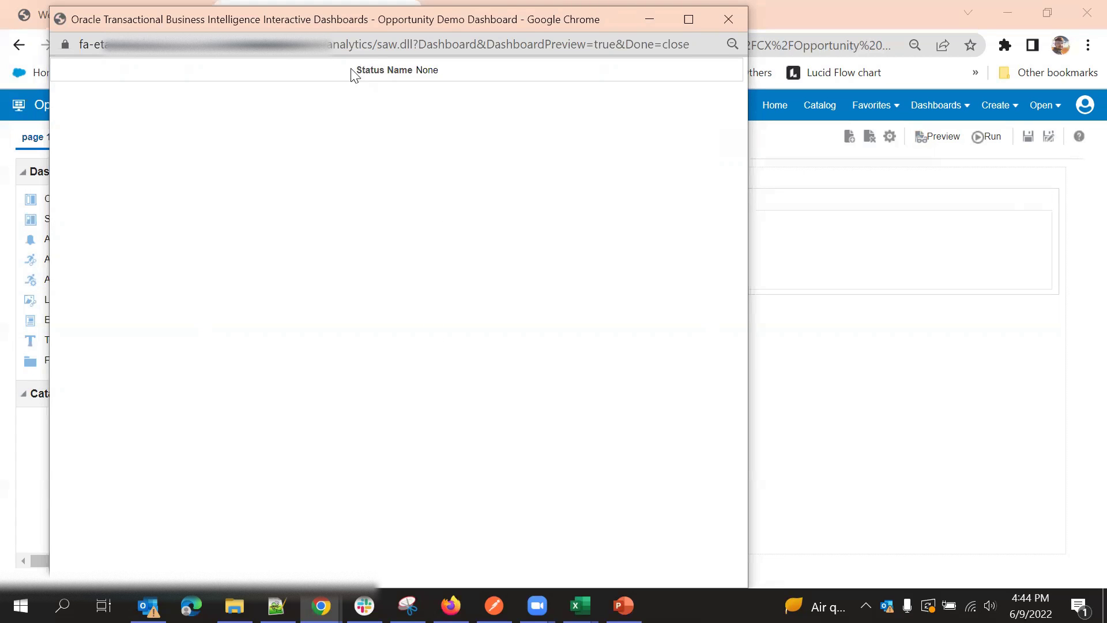
triple_click(451, 74)
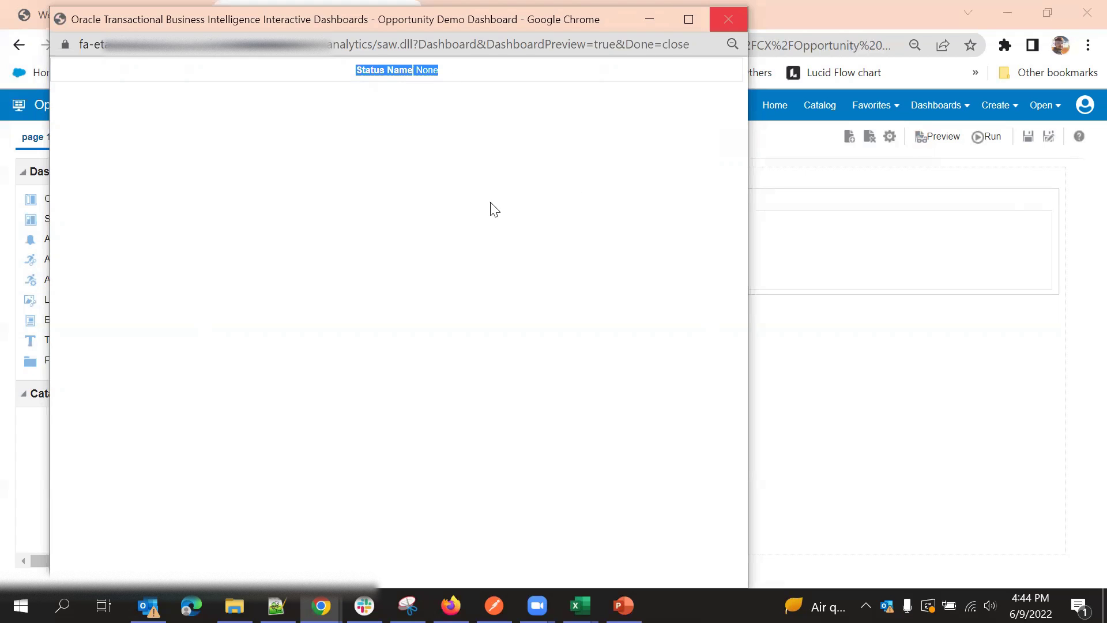
- Close the preview window, save the Opportunity Demo Dashboard and run it
left_click(729, 20)
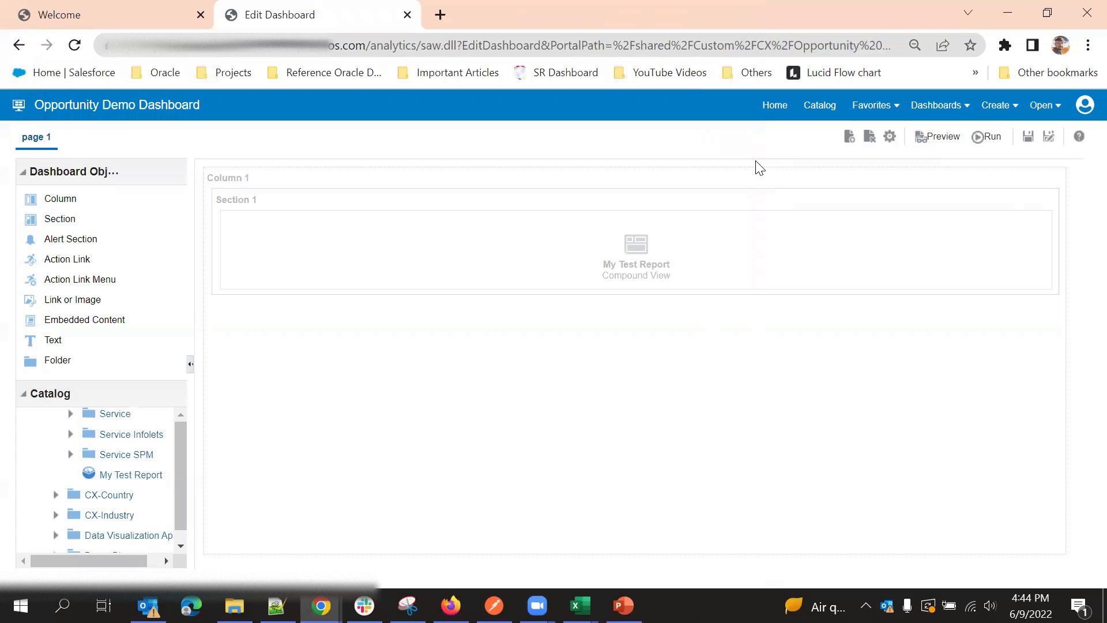
left_click(1028, 138)
left_click(984, 141)
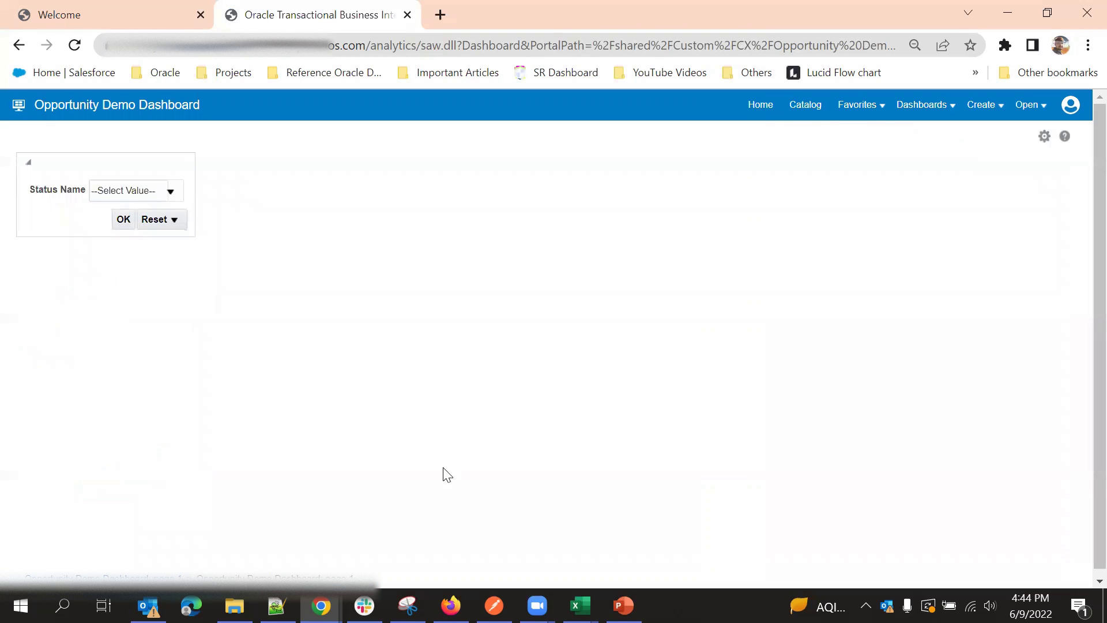
- Filter the dashboard by the Status Name values Lost, No Sale, Open and Won, apply the prompt and view My Test Report
left_click(171, 193)
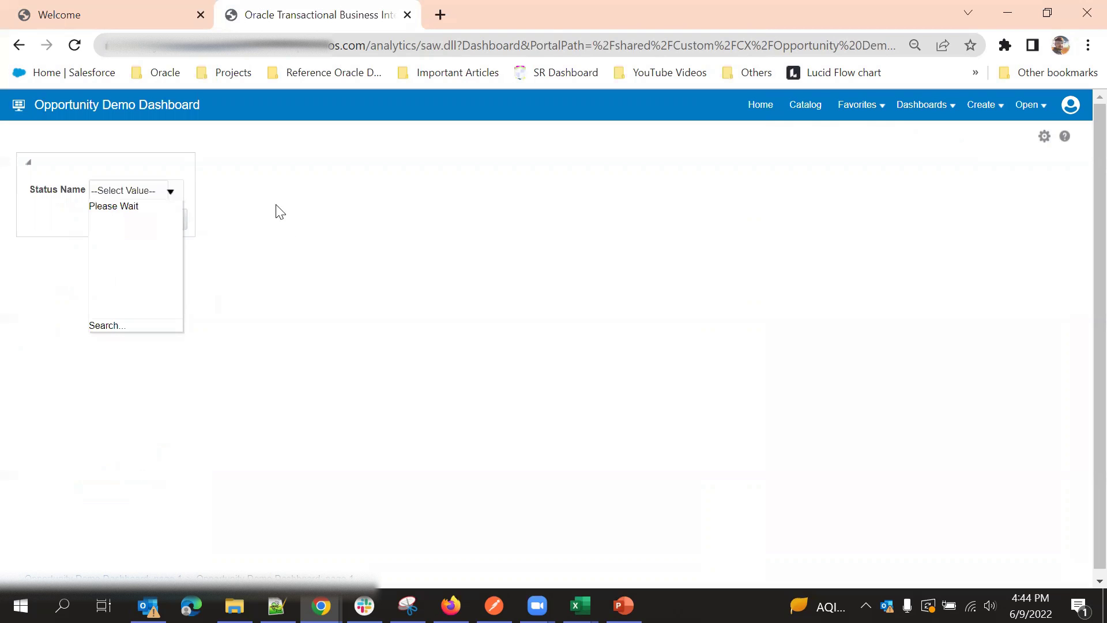
left_click(102, 231)
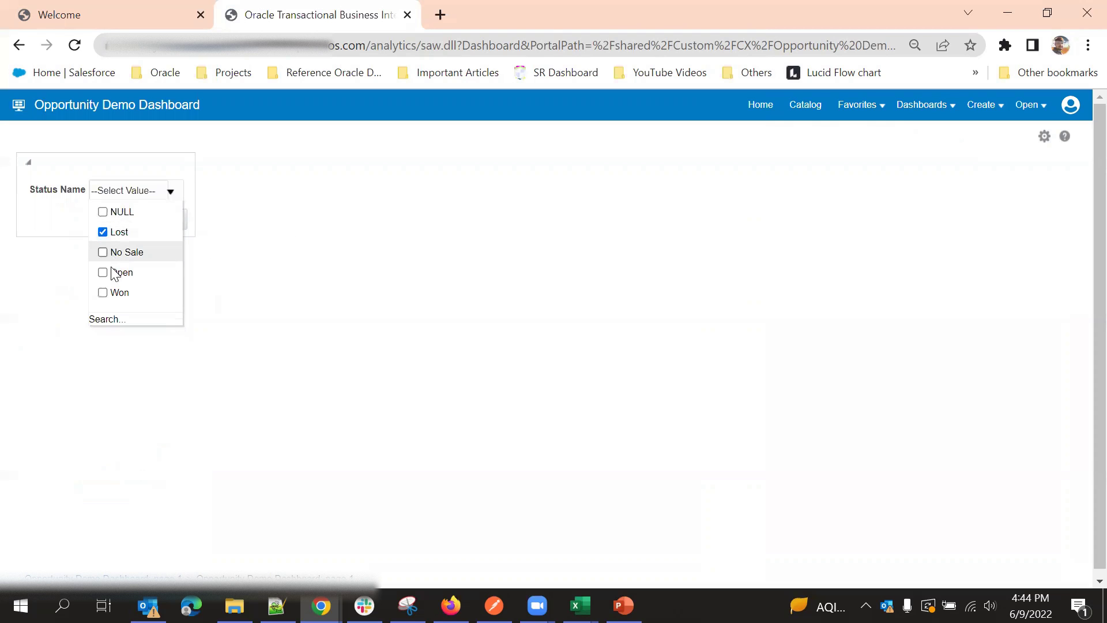
left_click(103, 272)
left_click(103, 292)
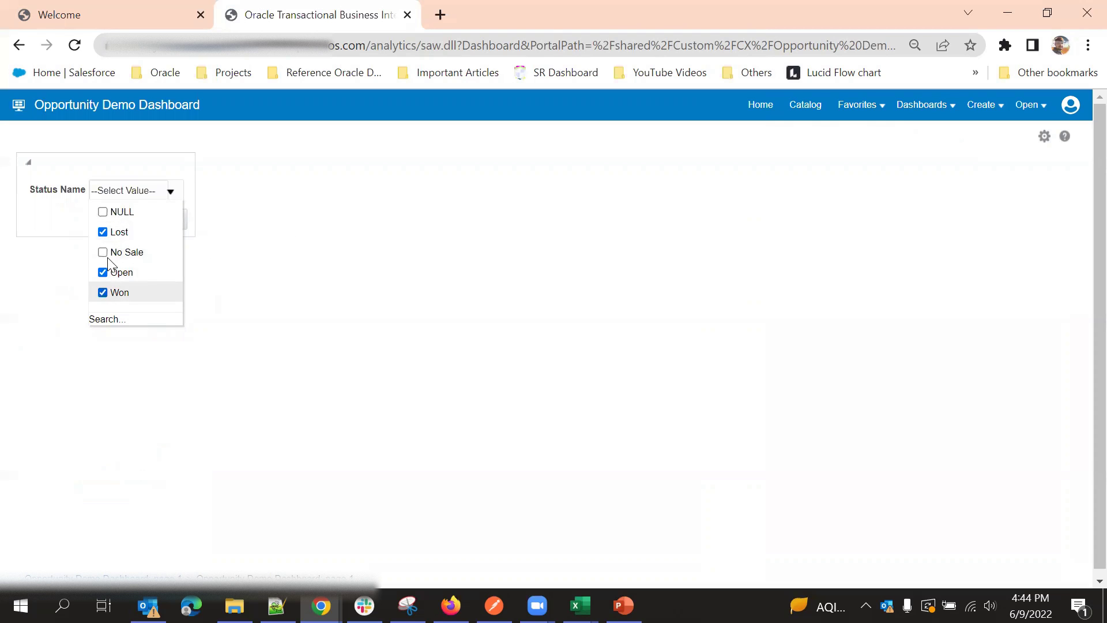
left_click(102, 251)
left_click(292, 271)
left_click(127, 221)
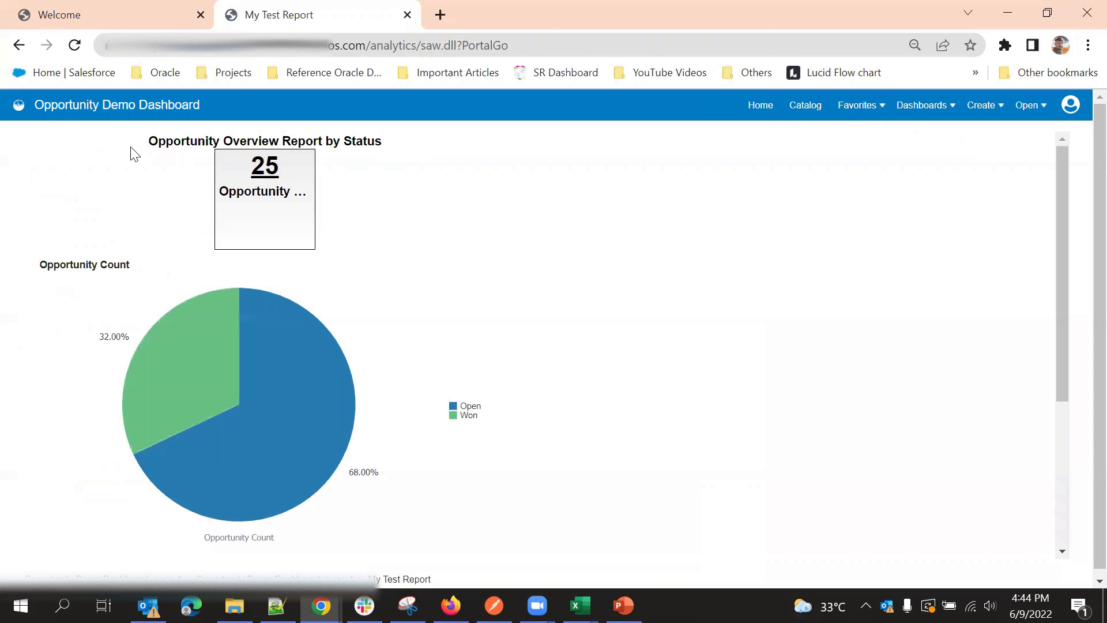
scroll(323, 245, "down", 4)
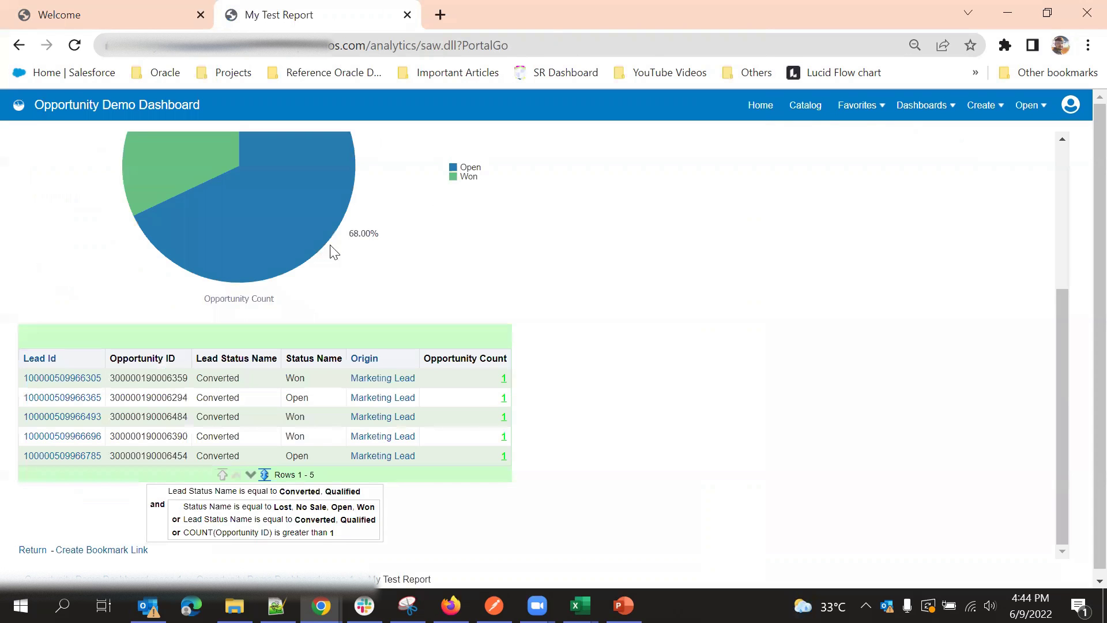
scroll(208, 190, "up", 4)
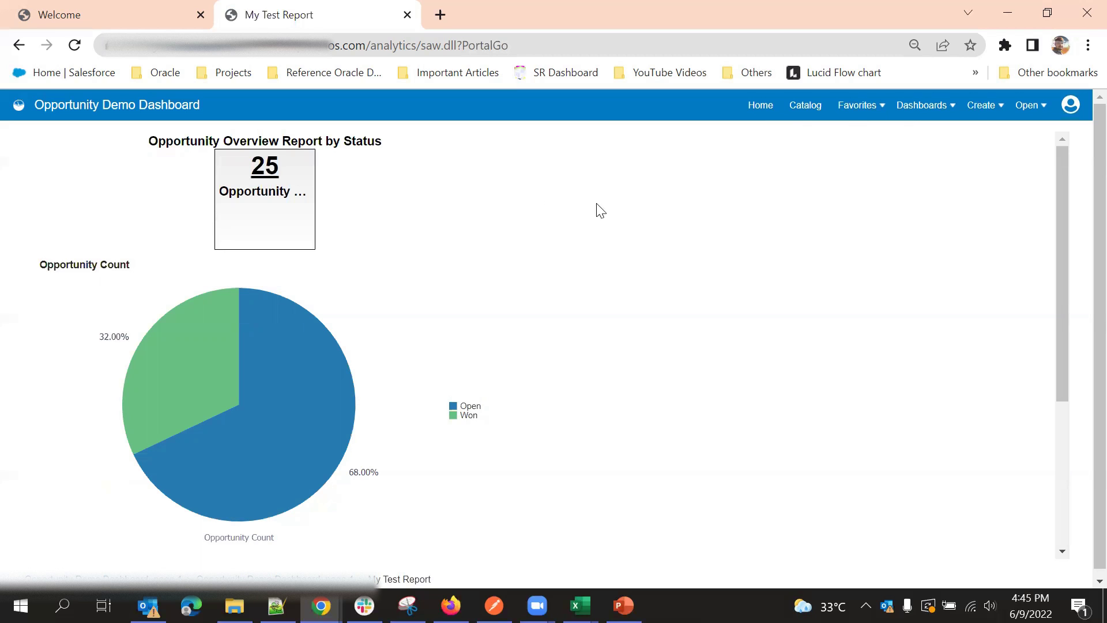
- Browse the catalog's Shared Folders/Custom folder and look through its contents
left_click(971, 104)
scroll(653, 214, "down", 5)
left_click(805, 105)
scroll(736, 222, "up", 5)
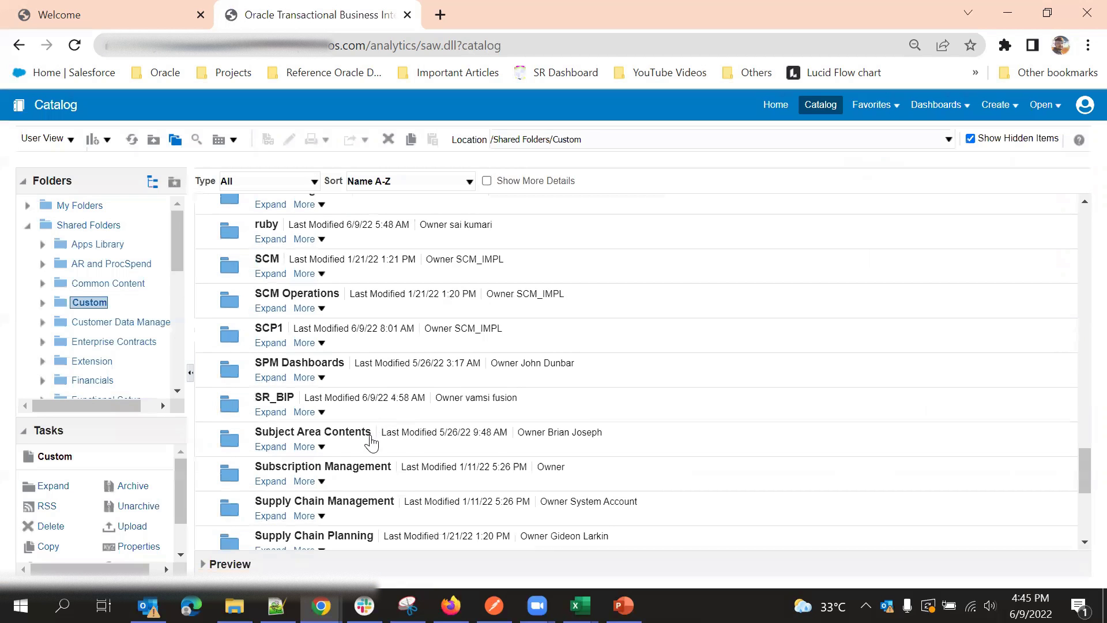
scroll(354, 435, "down", 5)
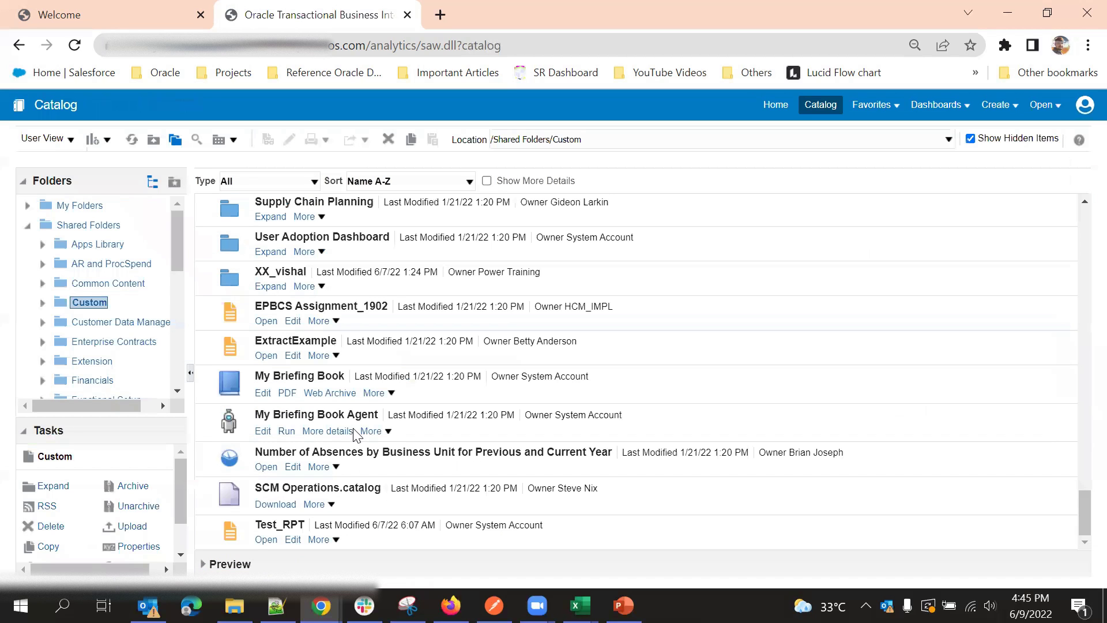
- Return to the home page and open the recent Opportunity Demo Dashboard for editing
left_click(772, 108)
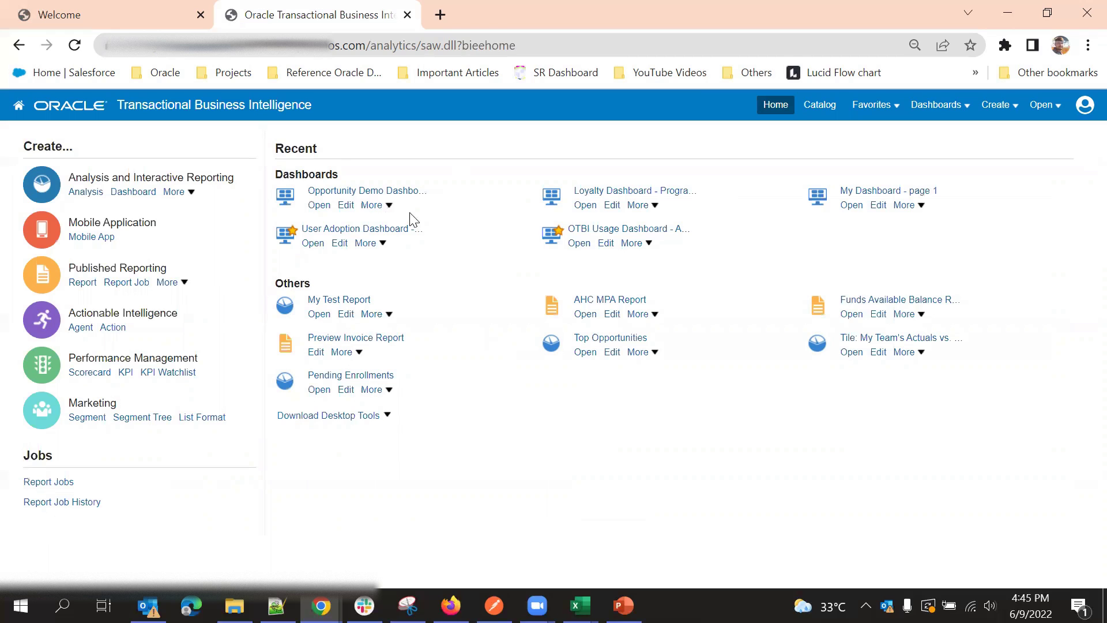
left_click(343, 206)
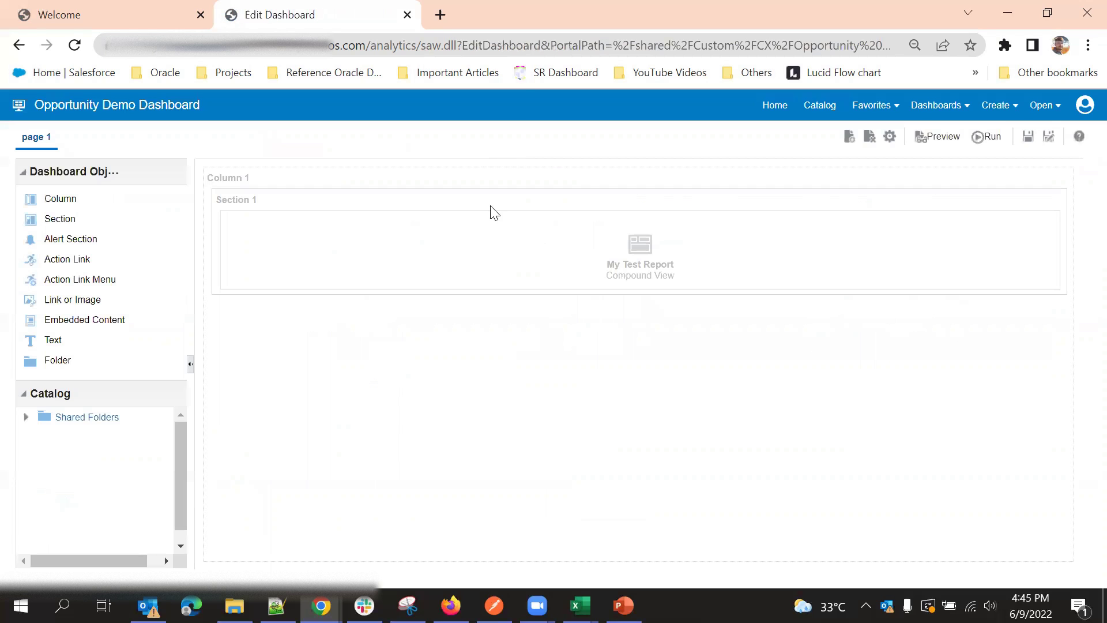
left_click(513, 367)
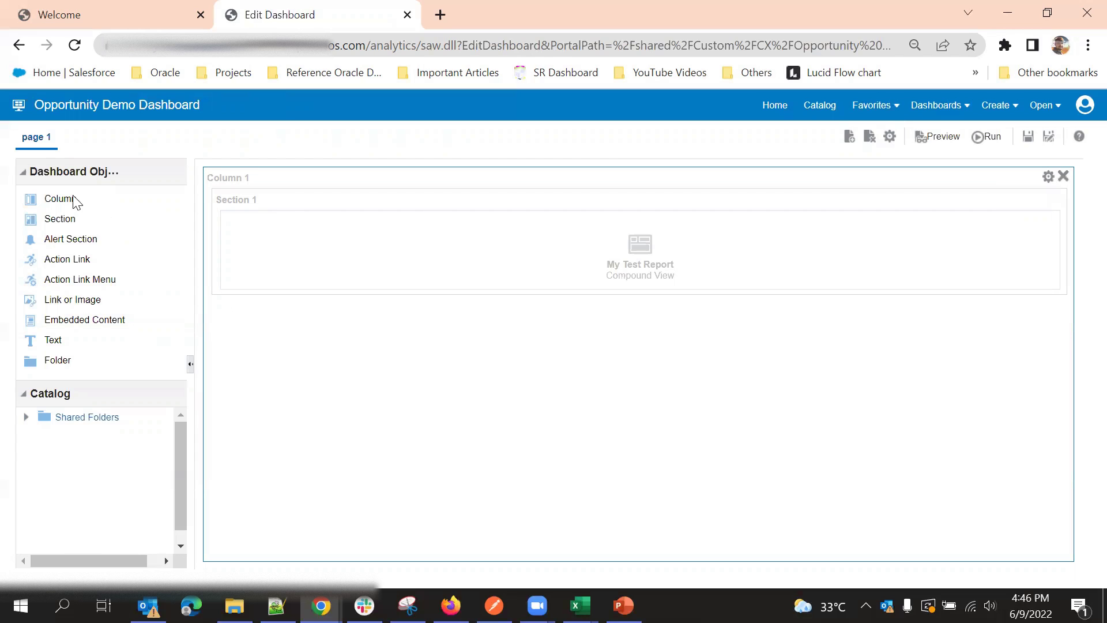
- Add a new empty column above the column containing My Test Report on page 1
mouse_move(75, 203)
left_mouse_down()
mouse_move(292, 344)
mouse_move(671, 283)
mouse_move(228, 236)
mouse_move(228, 258)
mouse_move(449, 167)
mouse_move(811, 242)
mouse_move(1042, 232)
mouse_move(992, 249)
mouse_move(503, 279)
mouse_move(415, 316)
mouse_move(284, 312)
mouse_move(210, 239)
mouse_move(227, 247)
mouse_move(267, 149)
mouse_move(63, 201)
left_mouse_up()
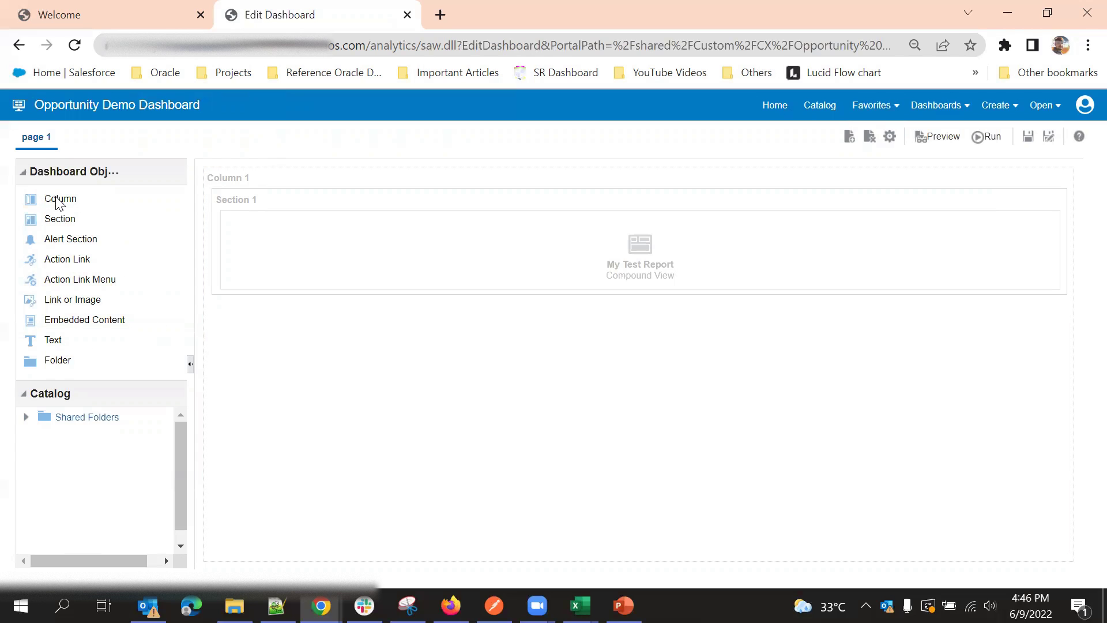
left_click_drag(221, 227, 572, 299)
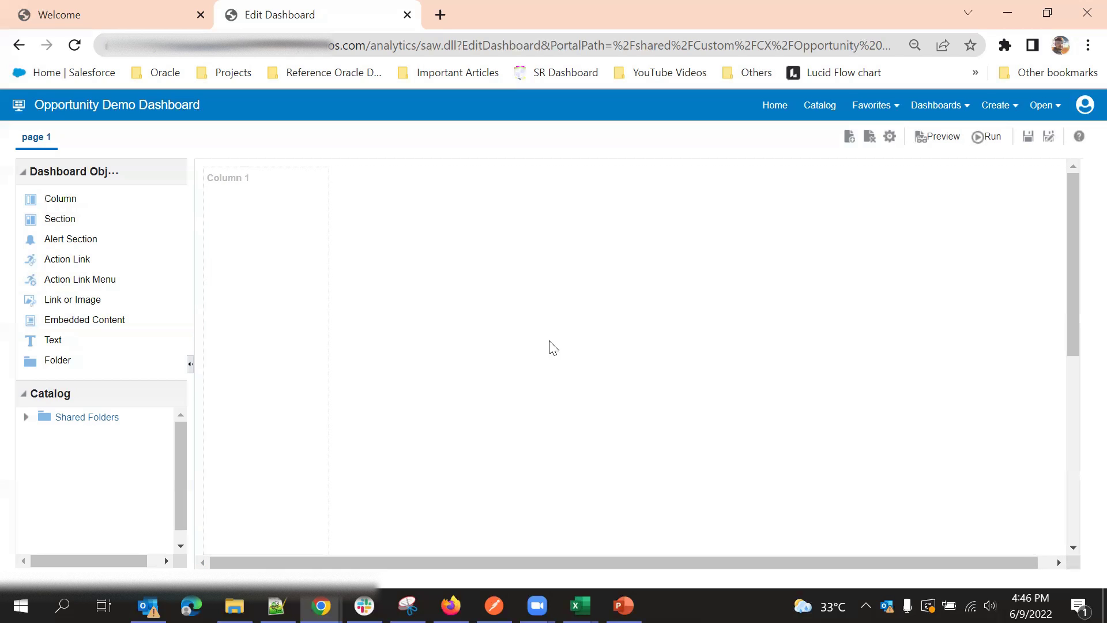
scroll(526, 321, "down", 5)
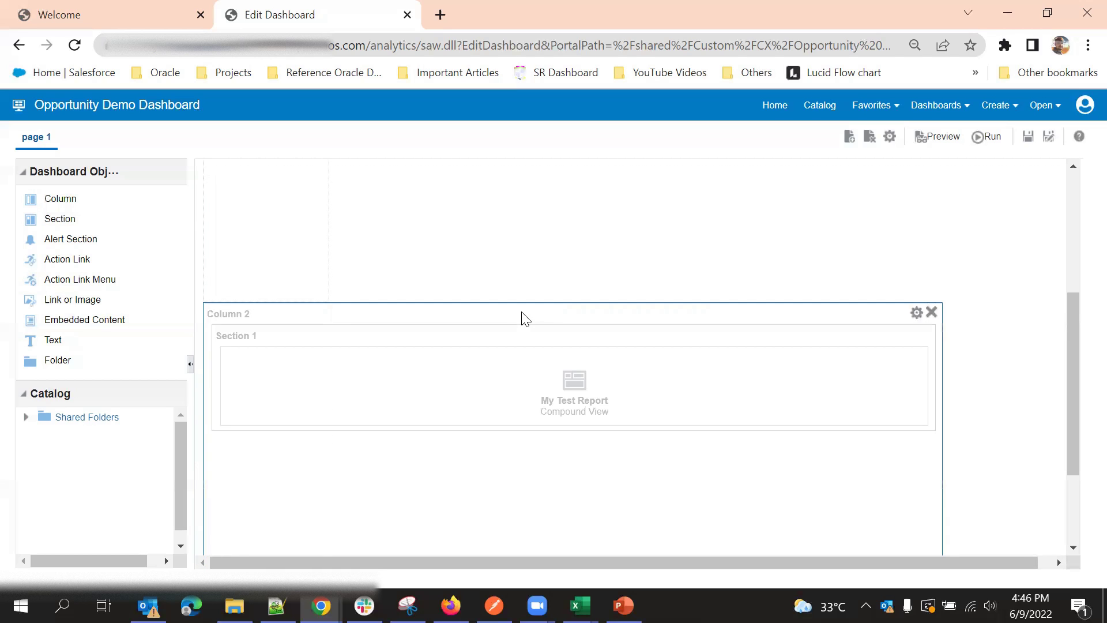
scroll(438, 254, "up", 5)
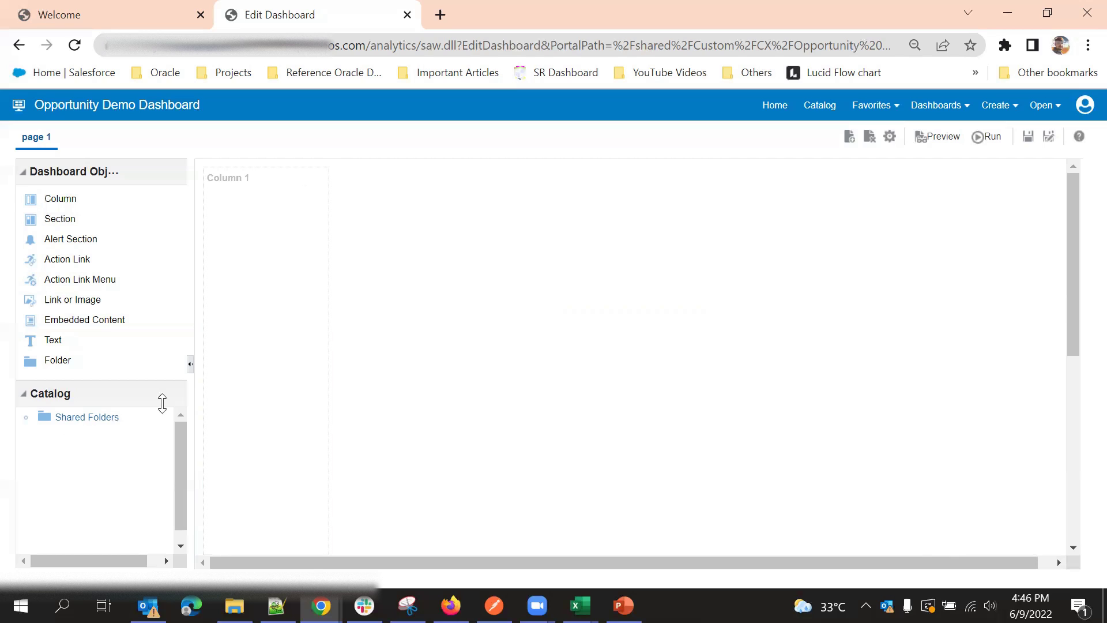
- Expand Shared Folders, Custom and CX in the dashboard editor's catalog tree to reach the Sales folder
scroll(50, 437, "down", 5)
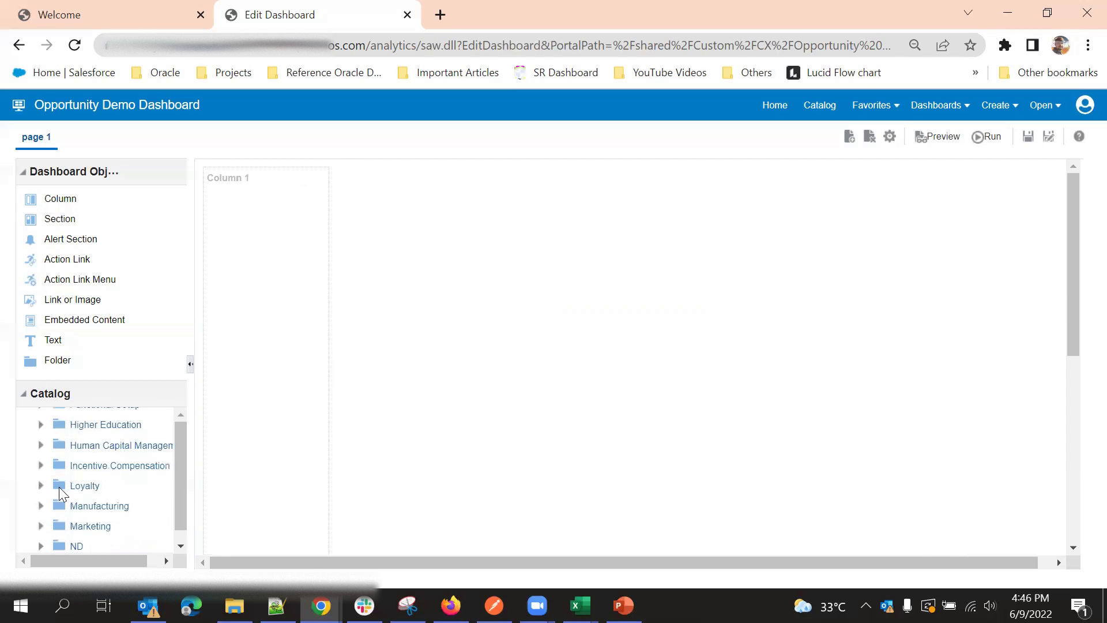
scroll(62, 497, "up", 3)
scroll(60, 495, "up", 3)
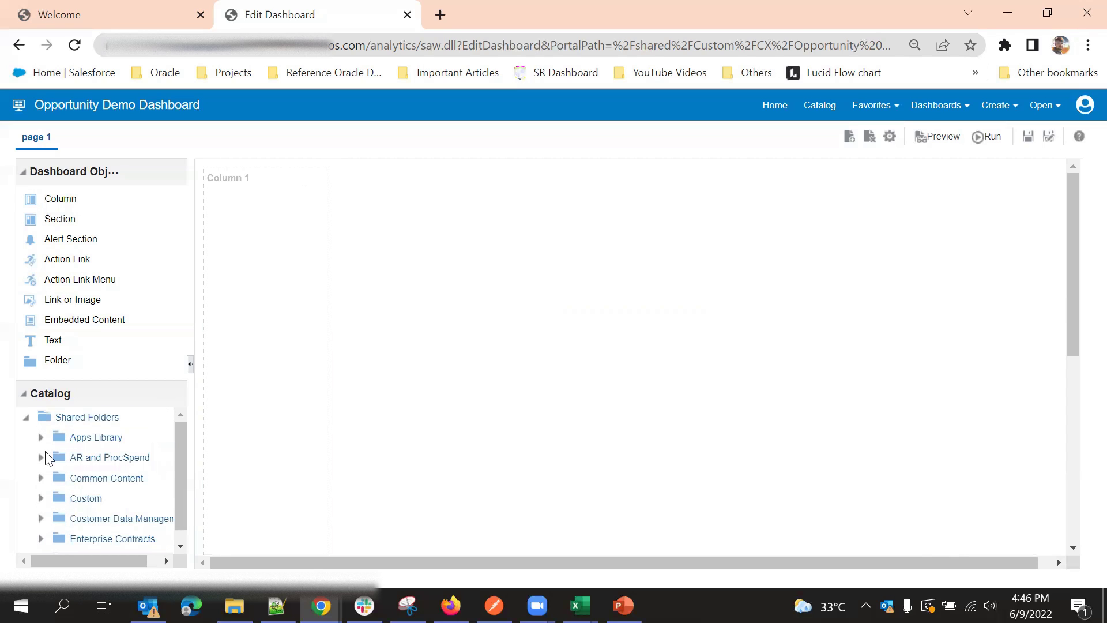
scroll(44, 453, "down", 2)
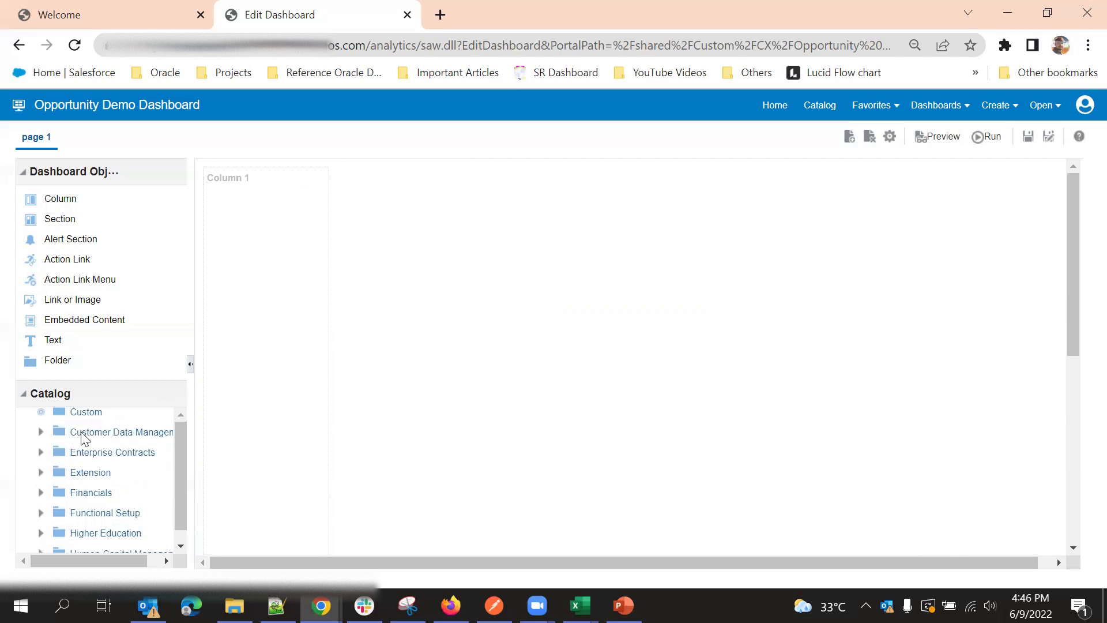
scroll(109, 464, "down", 5)
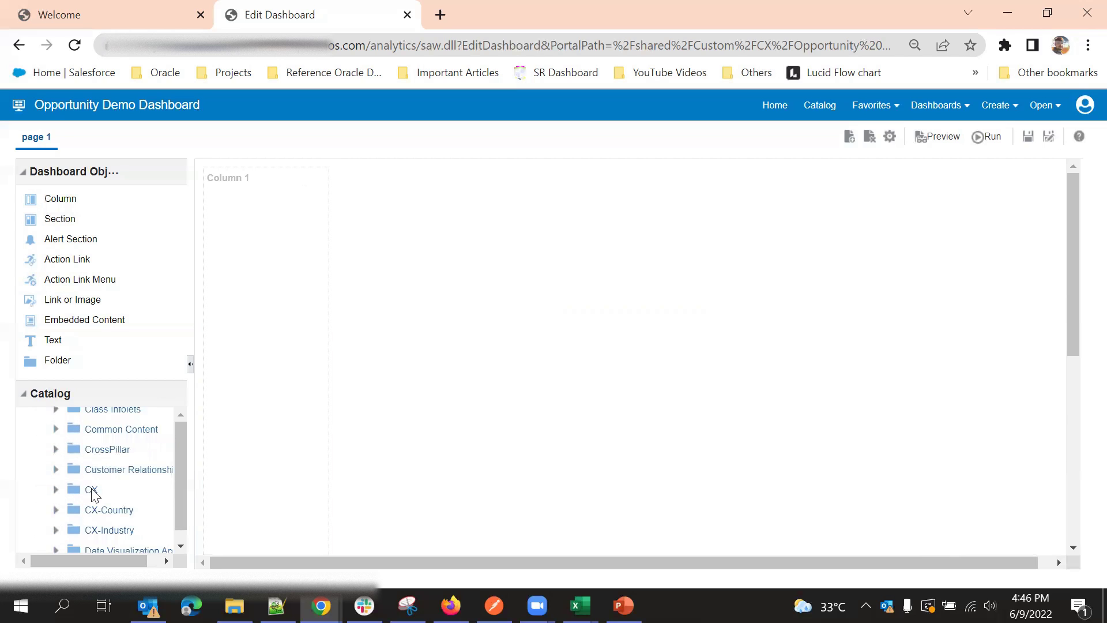
scroll(69, 472, "up", 2)
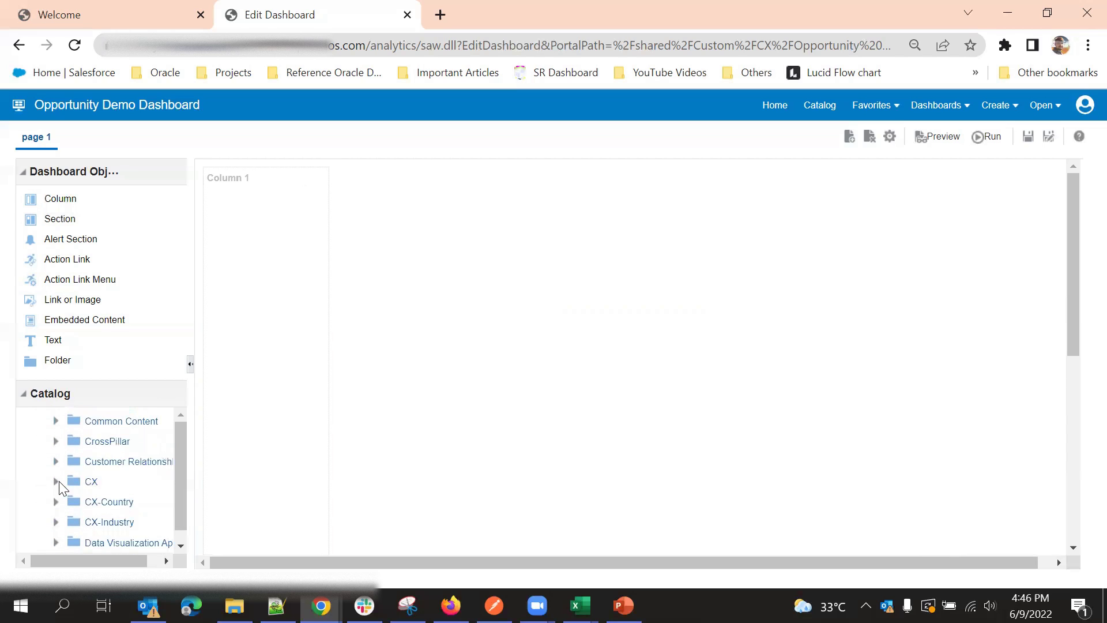
left_click(94, 481)
scroll(102, 496, "down", 3)
scroll(106, 507, "down", 6)
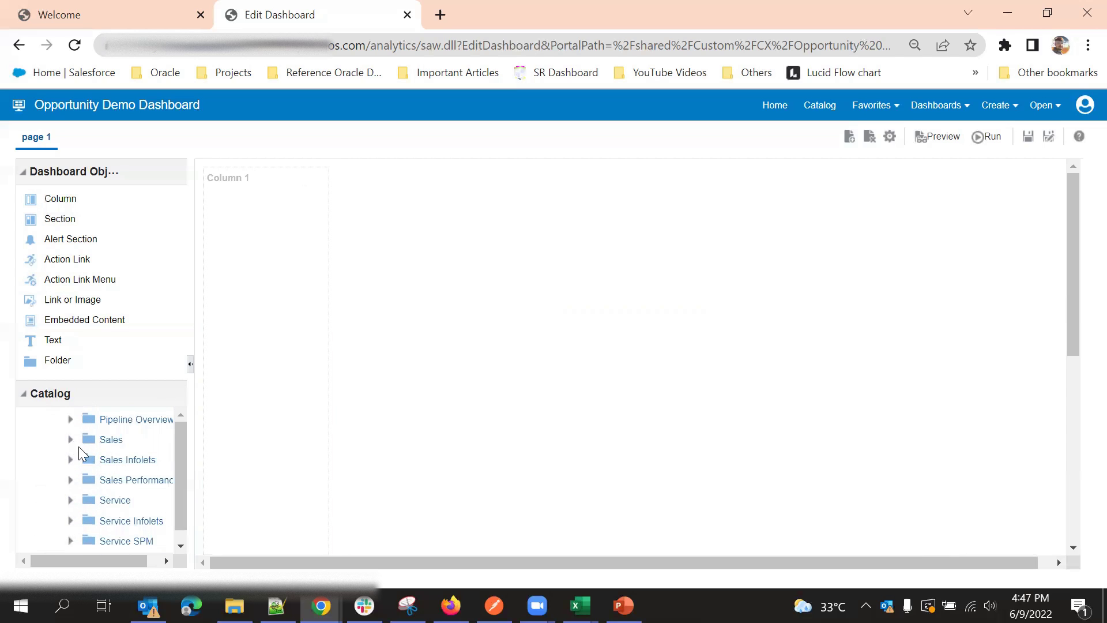
- Expand the Sales folder under CX and its Campaigns folder in the catalog tree
scroll(112, 468, "down", 3)
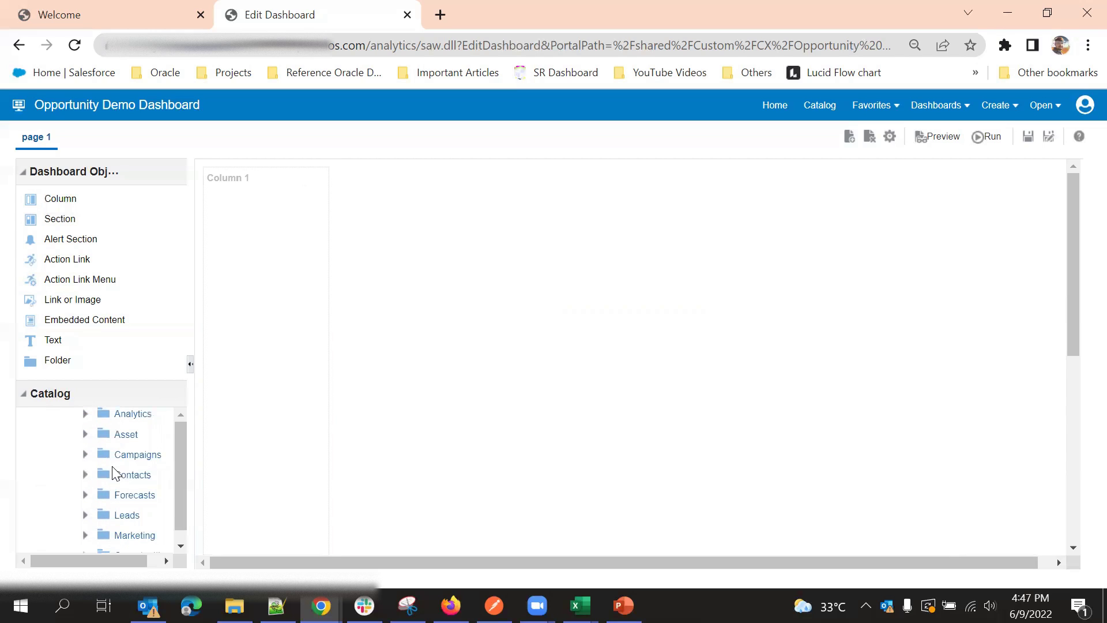
scroll(92, 527, "down", 3)
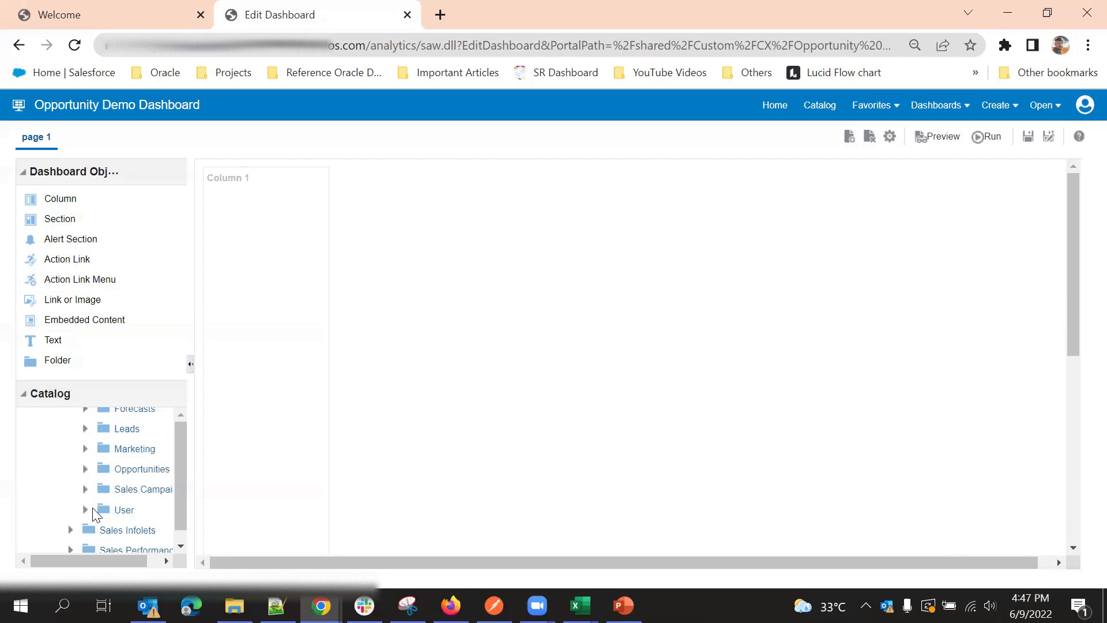
scroll(95, 503, "up", 3)
scroll(102, 486, "up", 3)
scroll(95, 476, "down", 3)
left_click(85, 454)
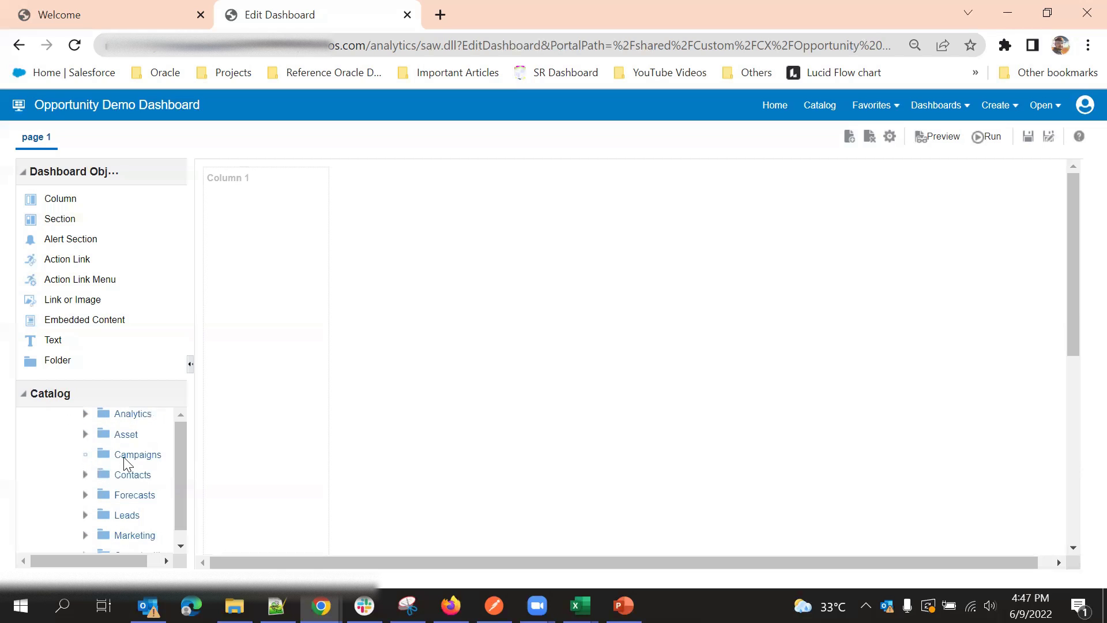
- Expand the Campaign subfolder and add the Campaign Member Type report to the empty Column 1
left_click(100, 473)
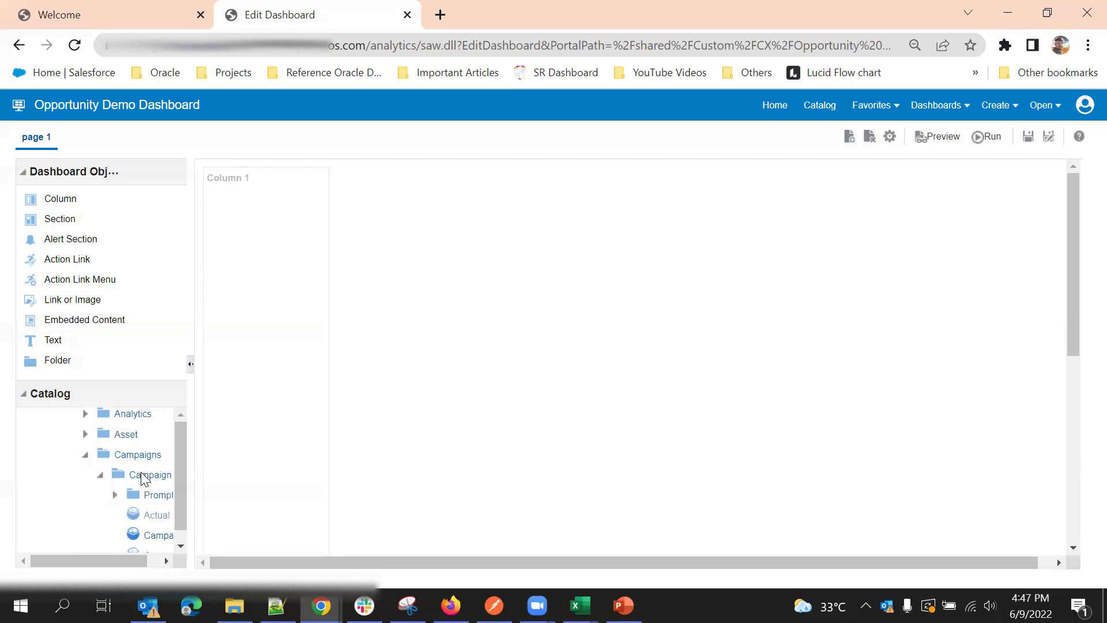
left_click_drag(101, 564, 113, 564)
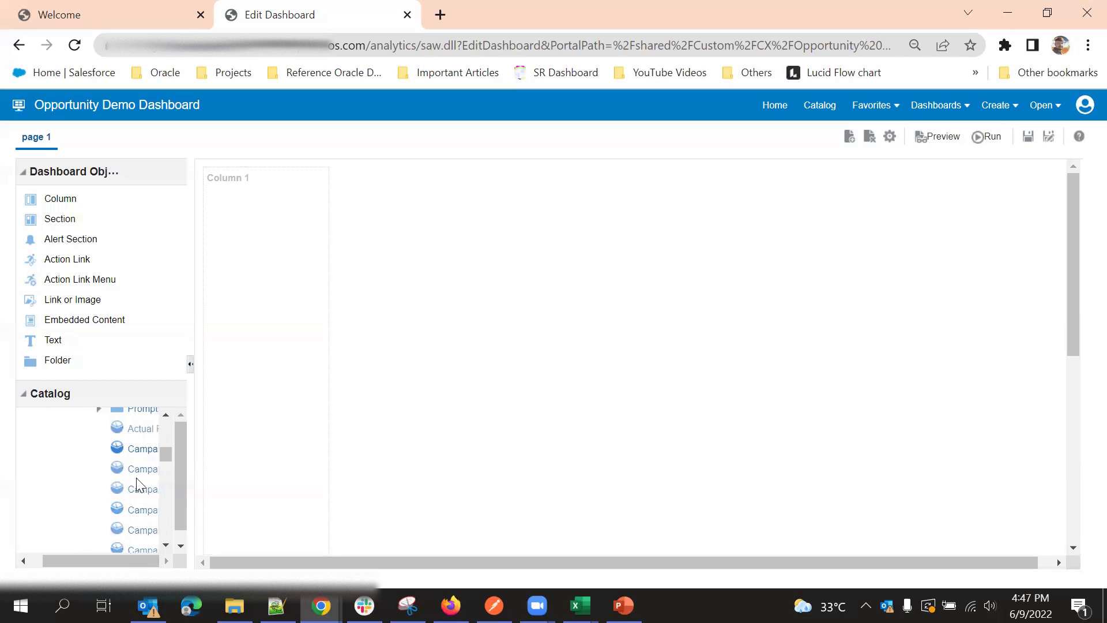
left_click_drag(139, 453, 253, 248)
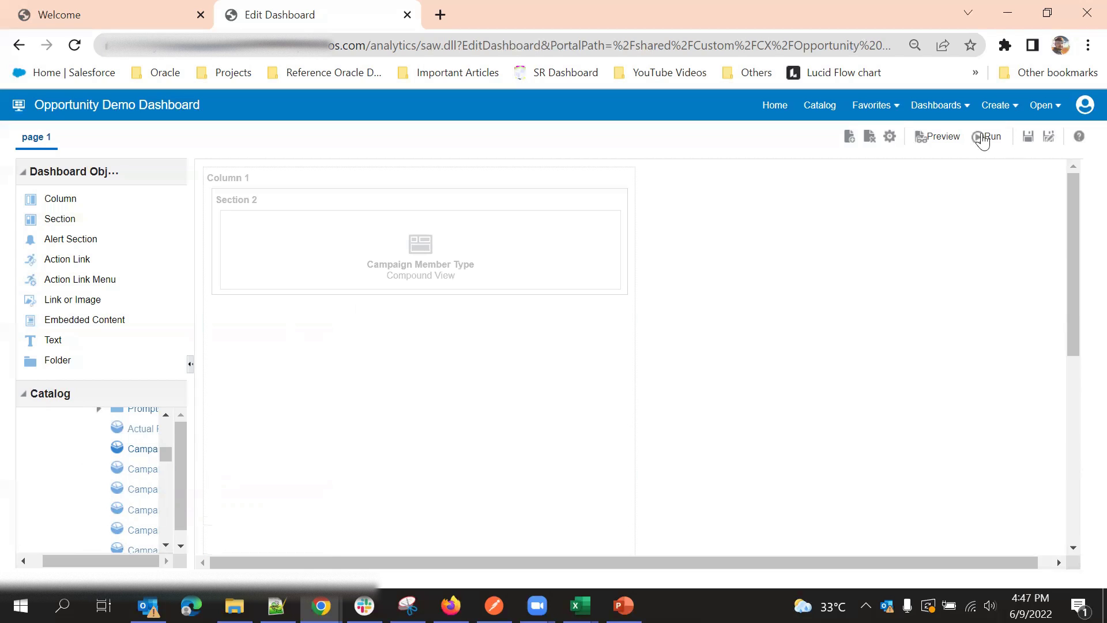
- Preview the two-column dashboard briefly, close the preview, and save and run the dashboard
left_click(928, 137)
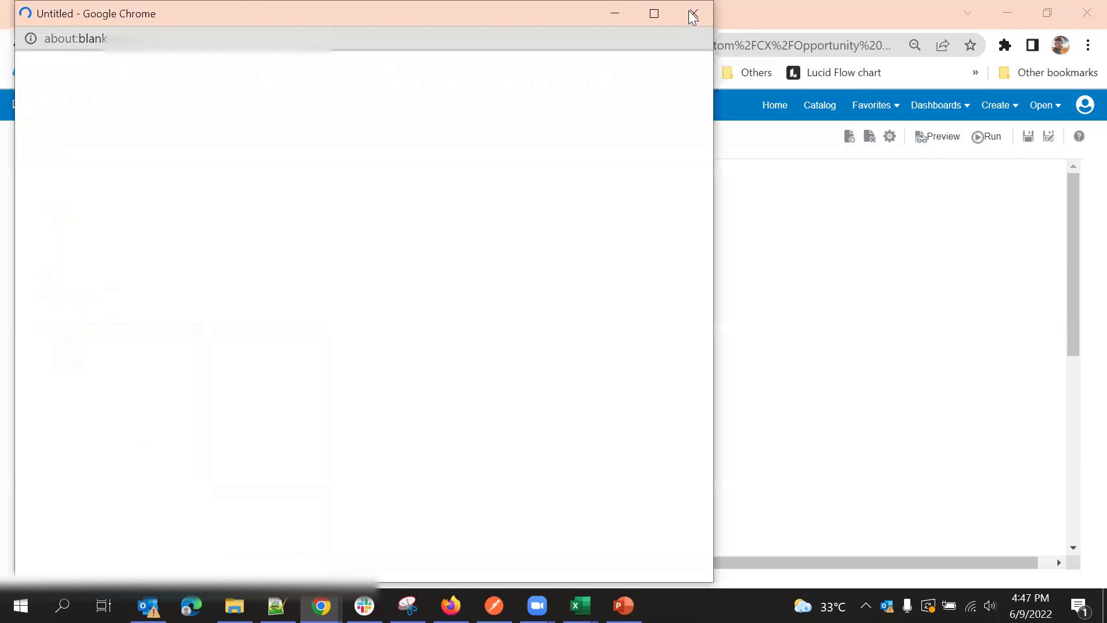
left_click(704, 145)
left_click(1025, 138)
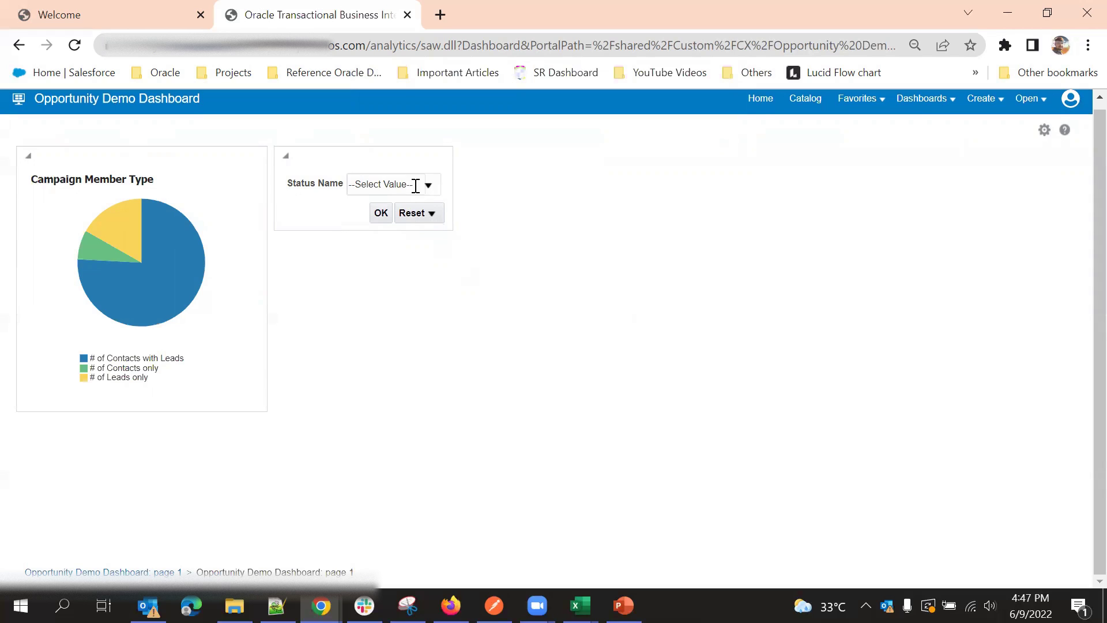
- Set the Status Name prompt beside the Campaign Member Type chart to Open and Won and apply it
left_click(429, 185)
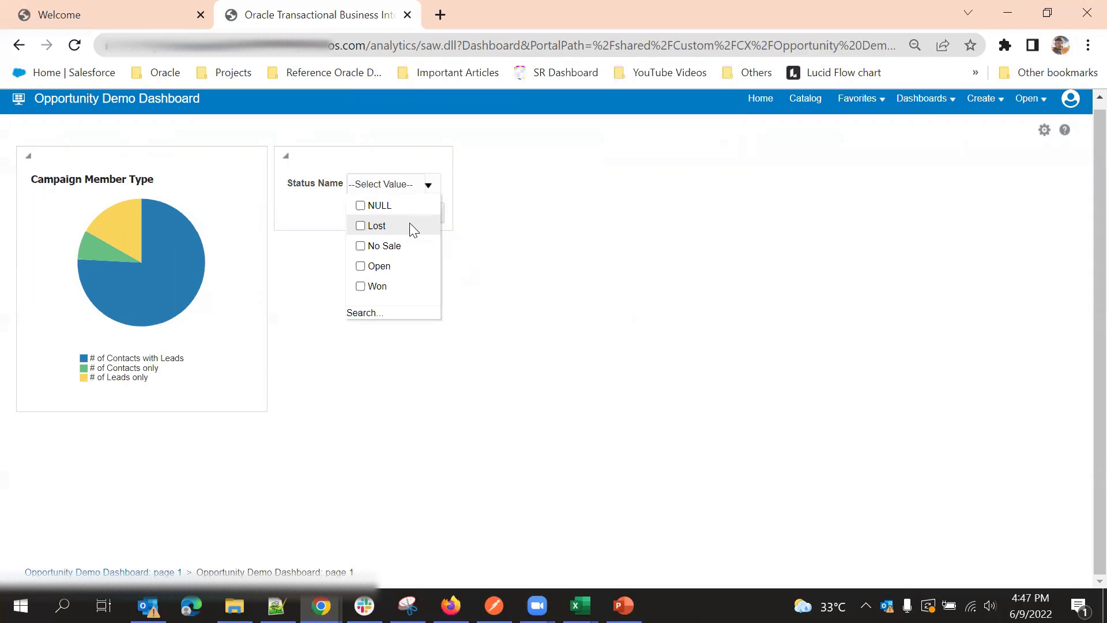
left_click(371, 270)
left_click(366, 286)
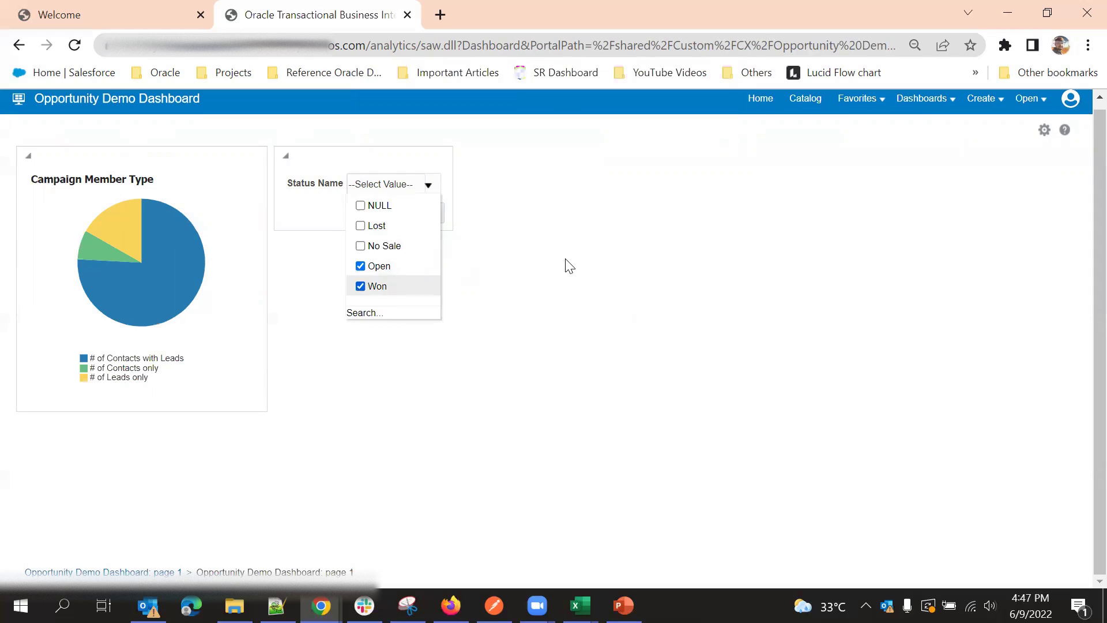
left_click(562, 264)
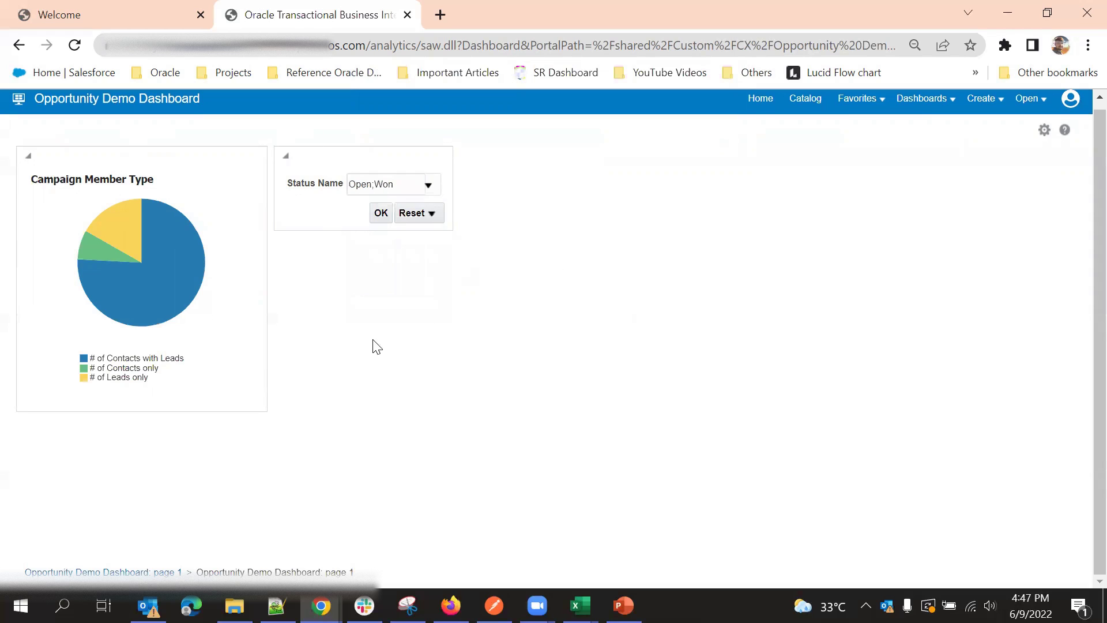
left_click(380, 213)
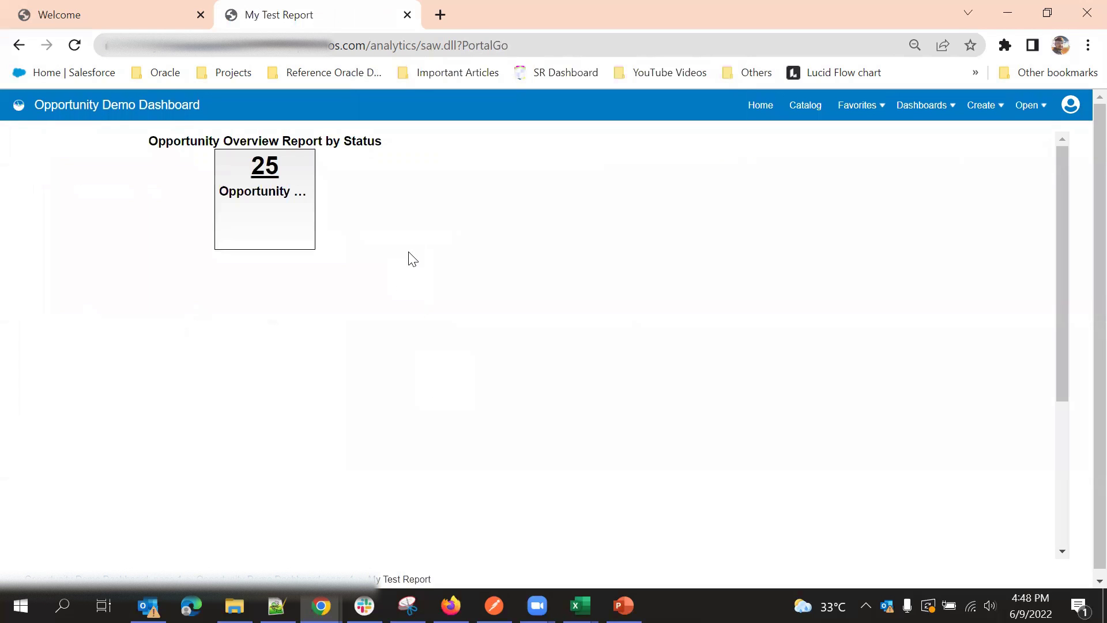
- Review the filtered opportunity report's tile, pie chart, table and filter summary, and return to the dashboard
scroll(438, 294, "down", 4)
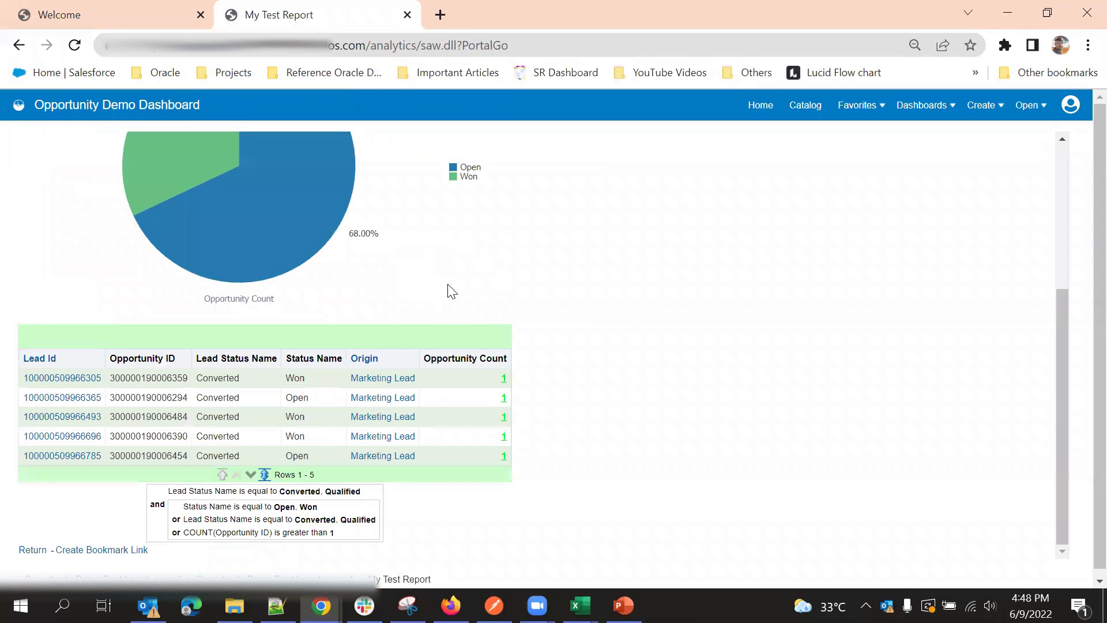
scroll(383, 210, "up", 1)
scroll(395, 247, "down", 1)
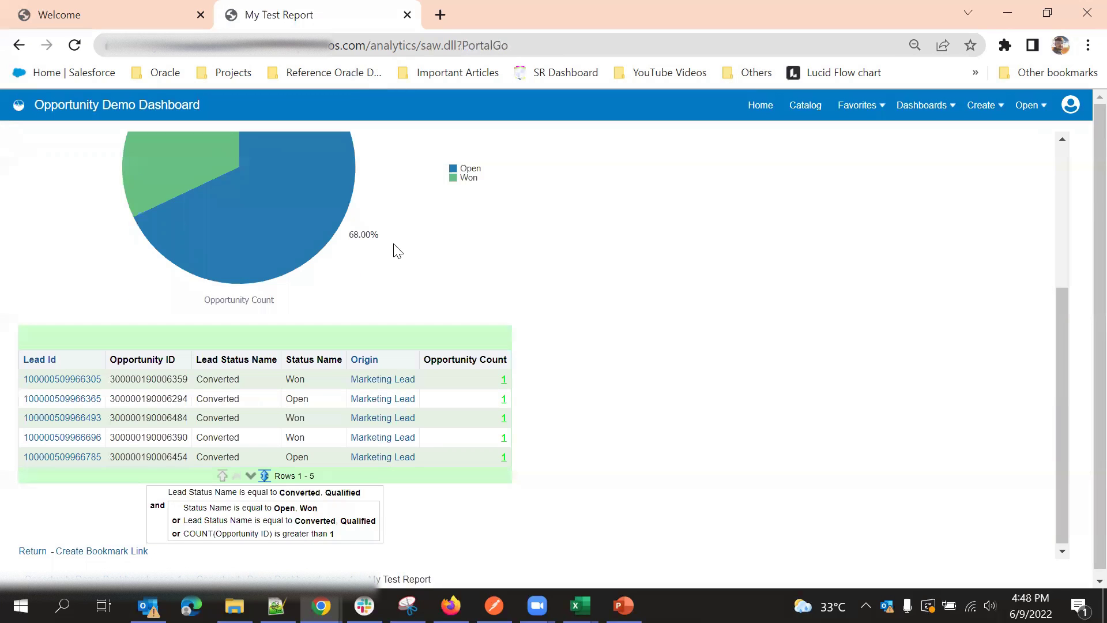
scroll(305, 261, "up", 4)
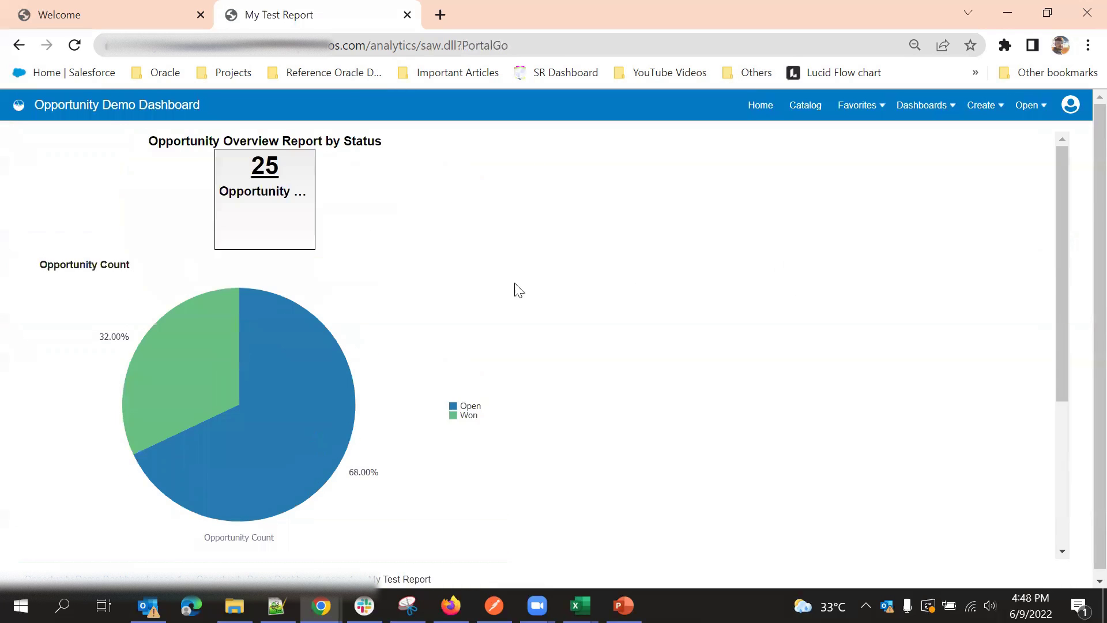
scroll(306, 262, "down", 3)
scroll(147, 556, "up", 4)
scroll(33, 568, "down", 4)
left_click(33, 550)
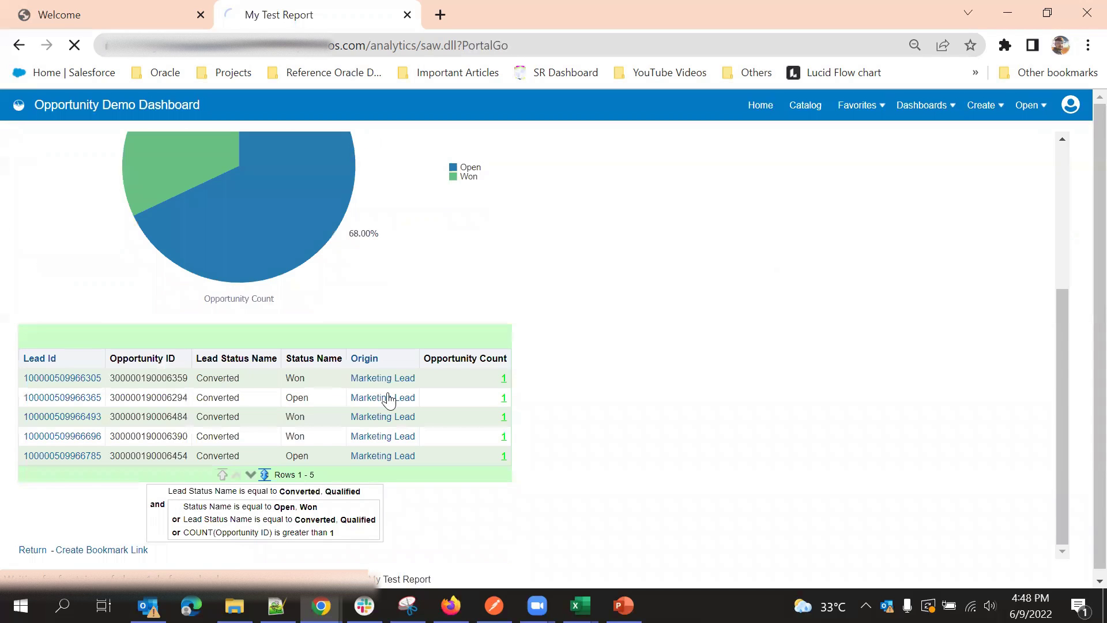
scroll(294, 309, "up", 3)
scroll(346, 426, "up", 1)
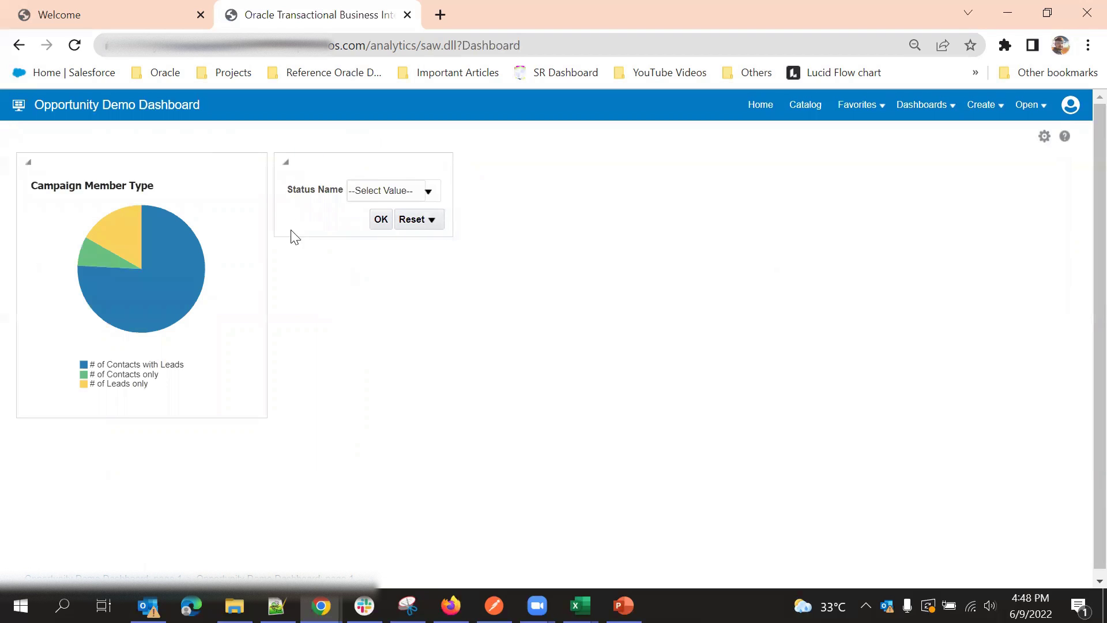
- Duplicate the dashboard's browser tab and load the base /analytics address in the copy
left_click(798, 118)
right_click(341, 8)
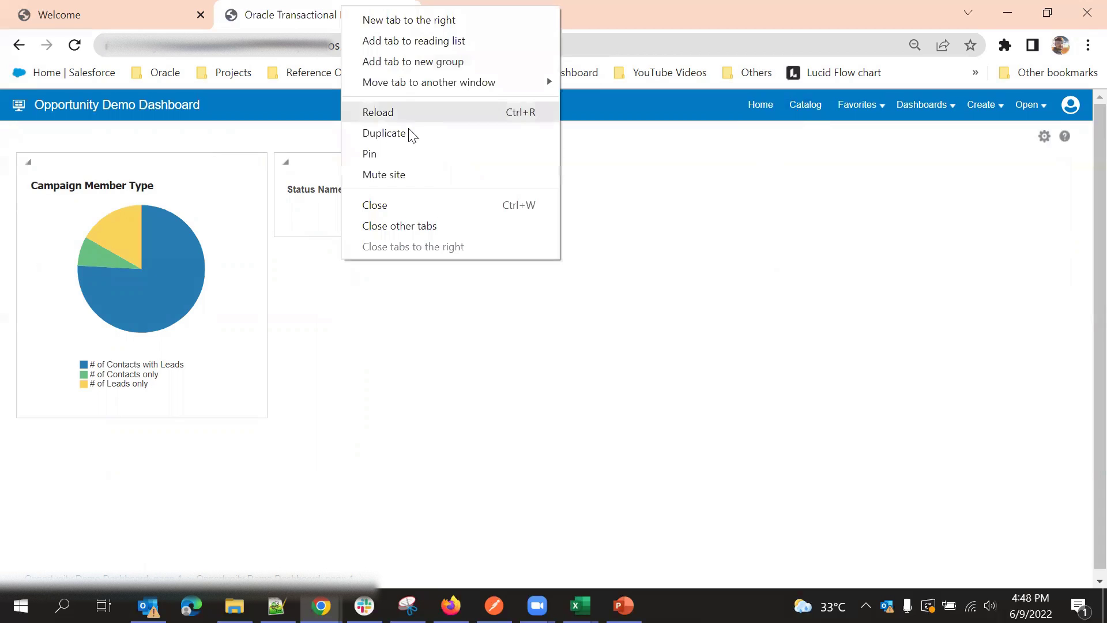
left_click(384, 133)
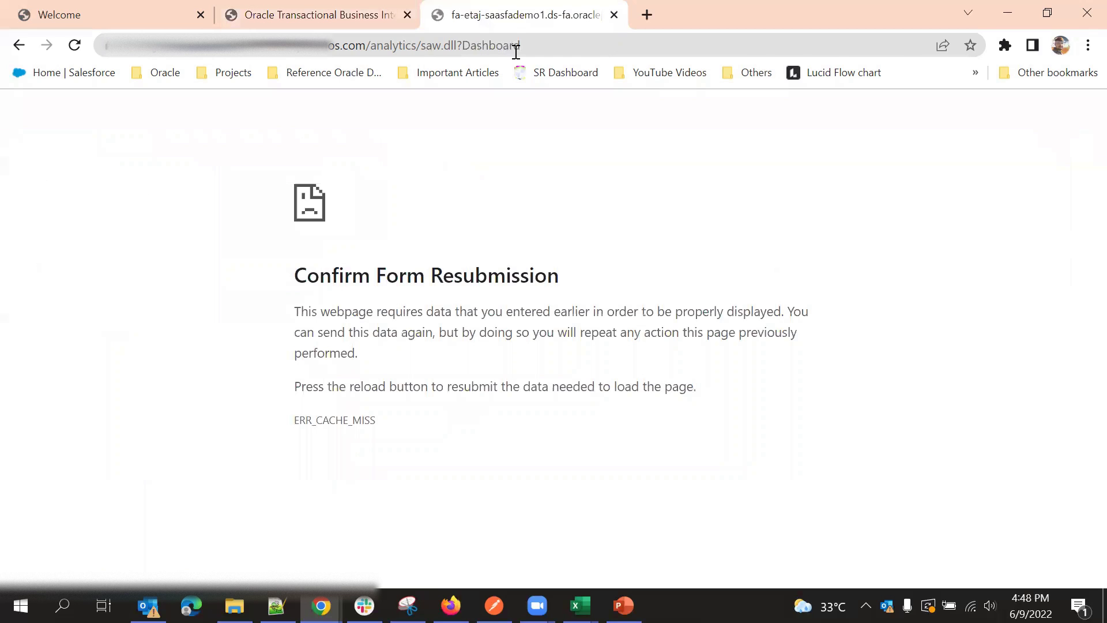
left_click(417, 46)
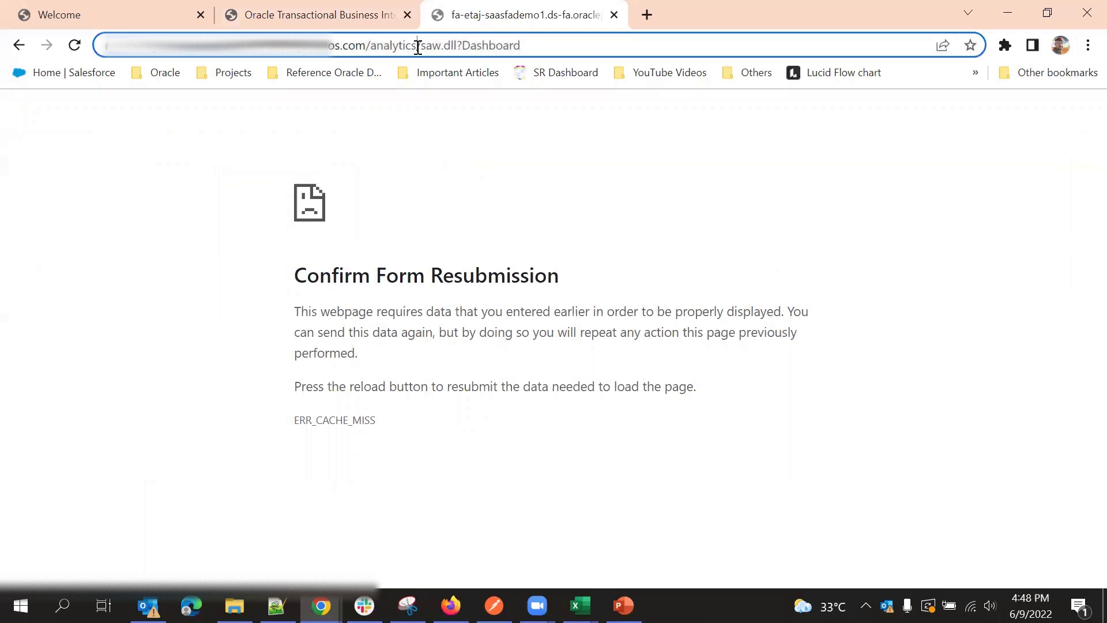
left_click_drag(417, 46, 525, 44)
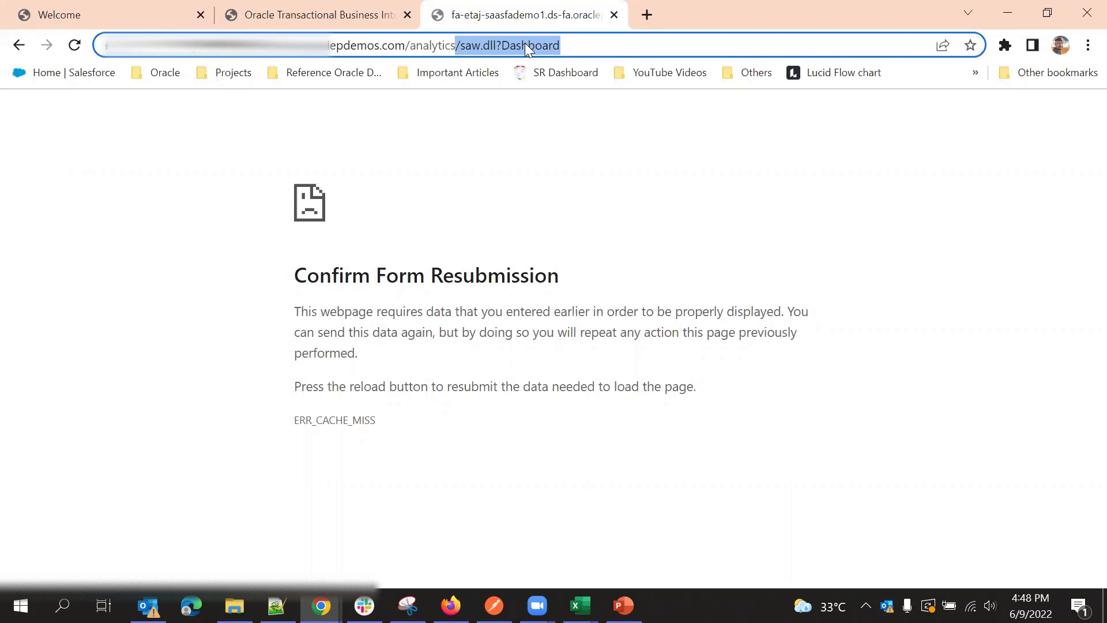
key("BackSpace")
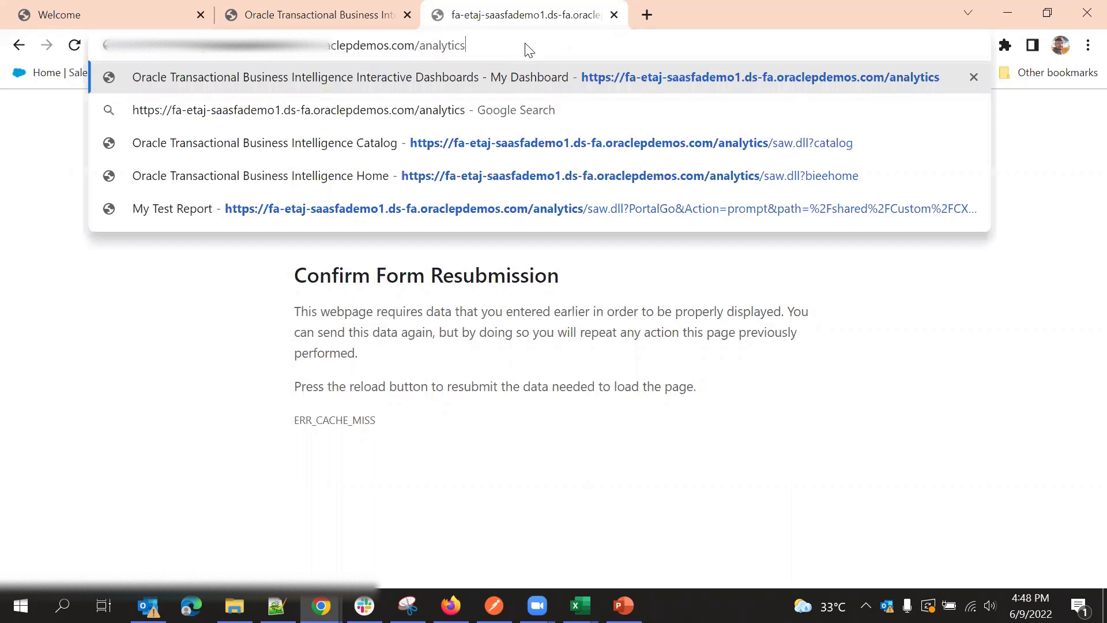
key("Return")
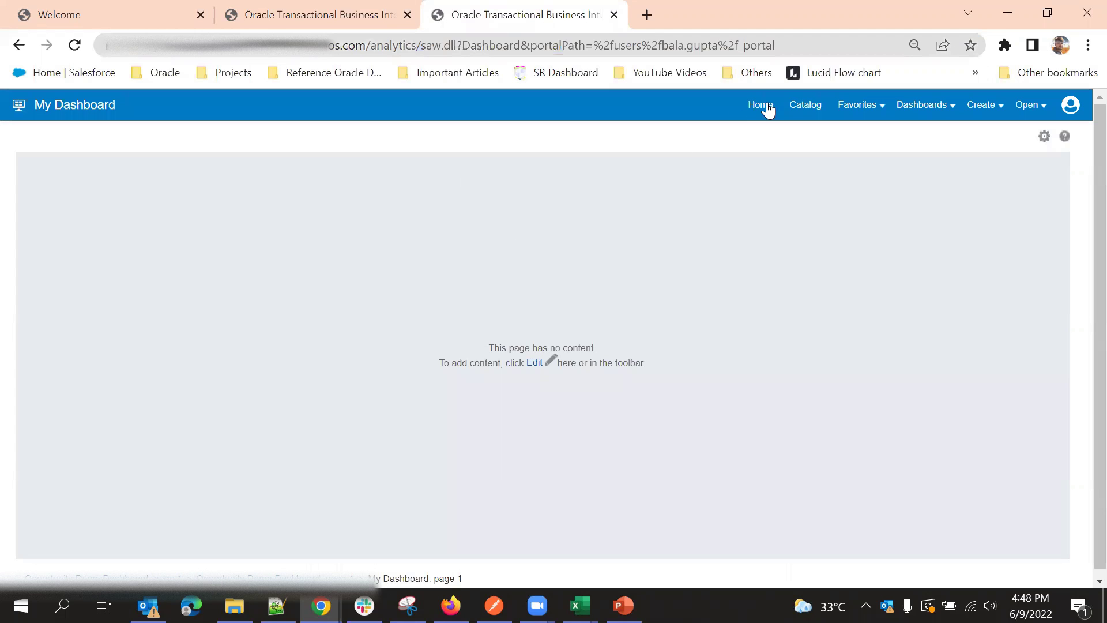
- Open My Test Report for editing by way of the home page, delete its Status Name prompt and save the report
left_click(766, 108)
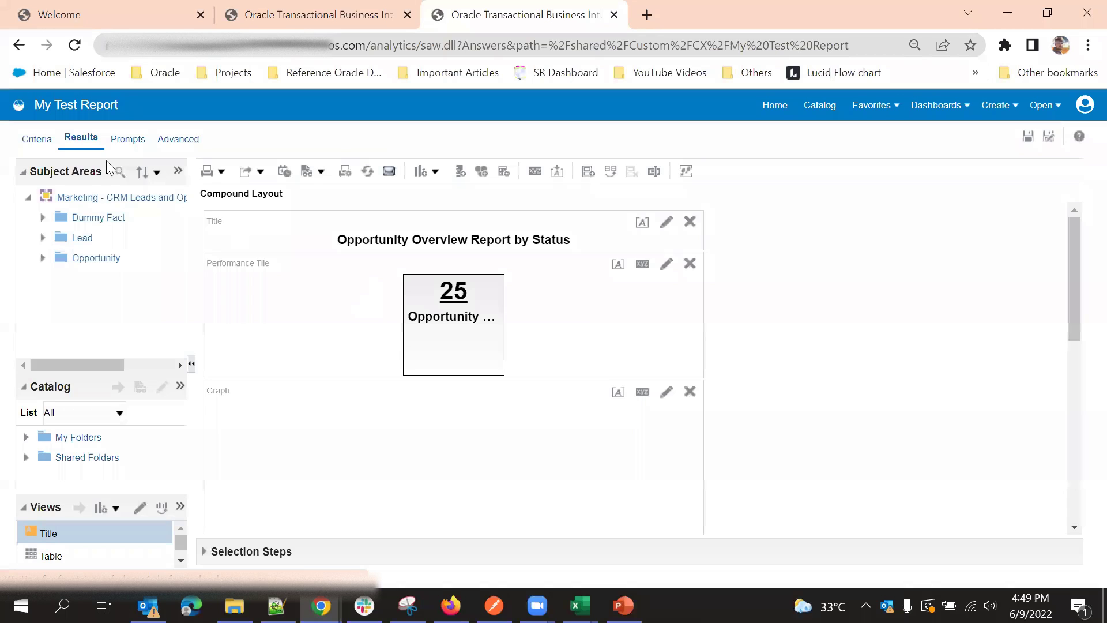
left_click(136, 141)
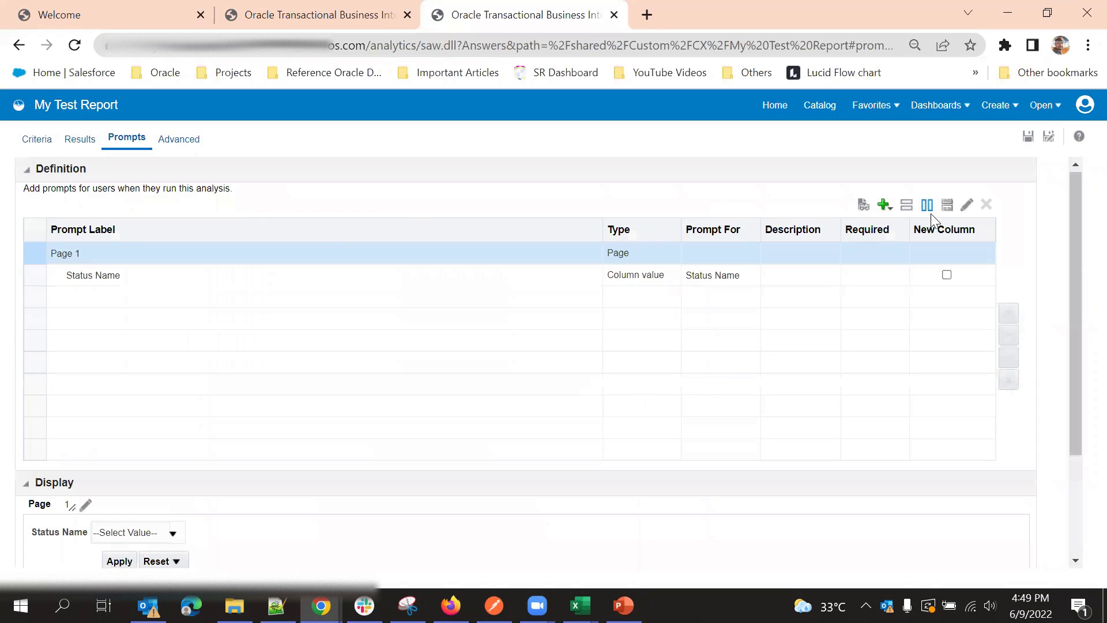
left_click(986, 202)
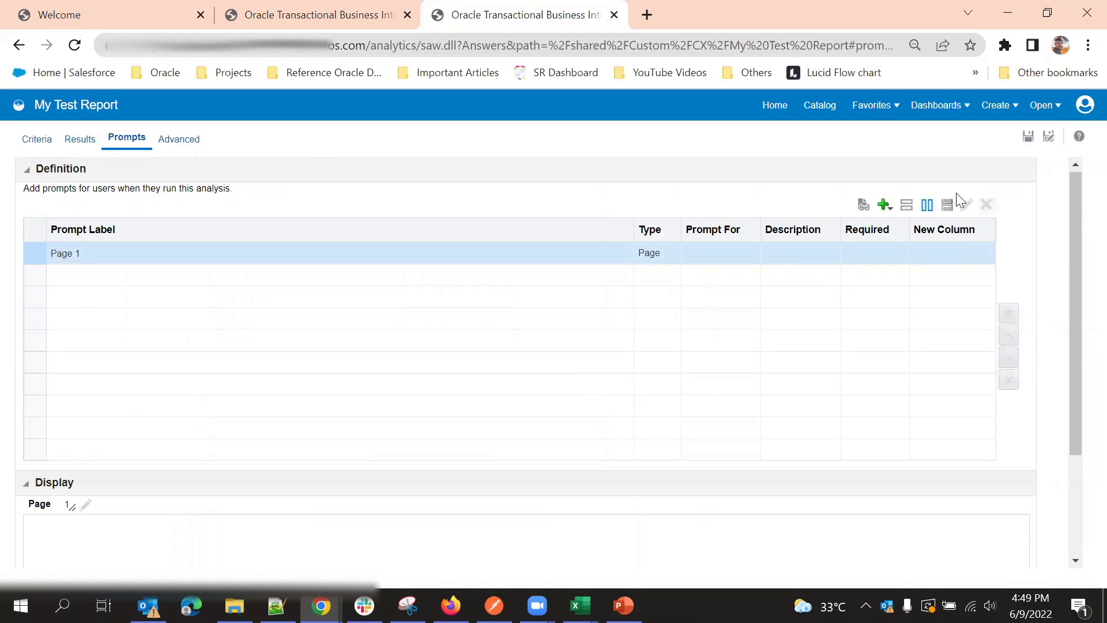
left_click(1027, 139)
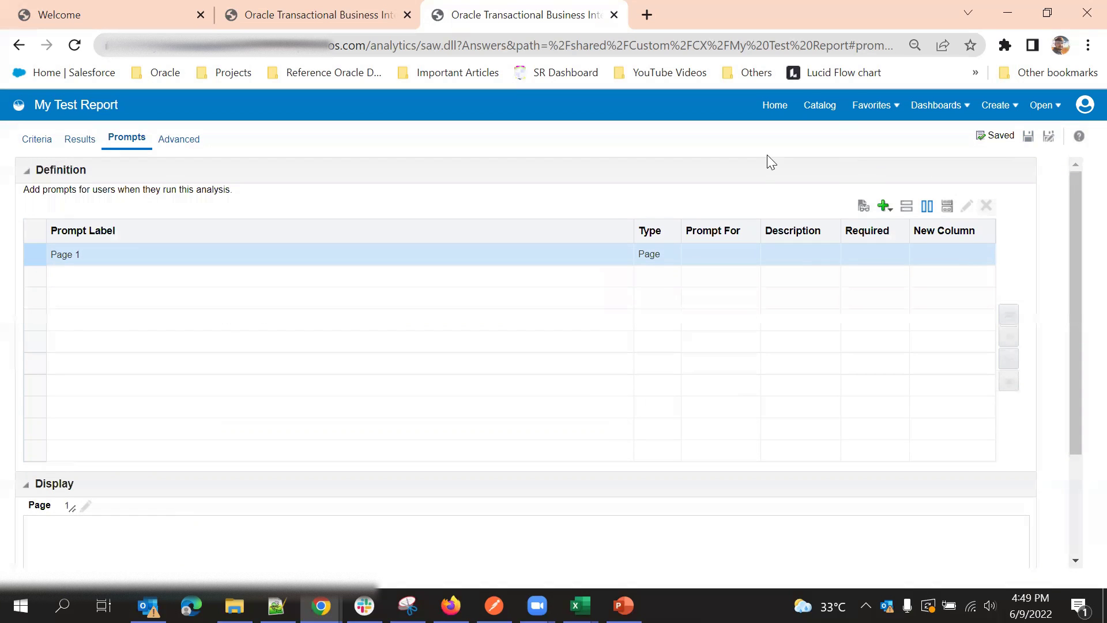
- Return to the Opportunity Demo Dashboard tab and reload the dashboard, accepting the form resubmission
left_click(300, 14)
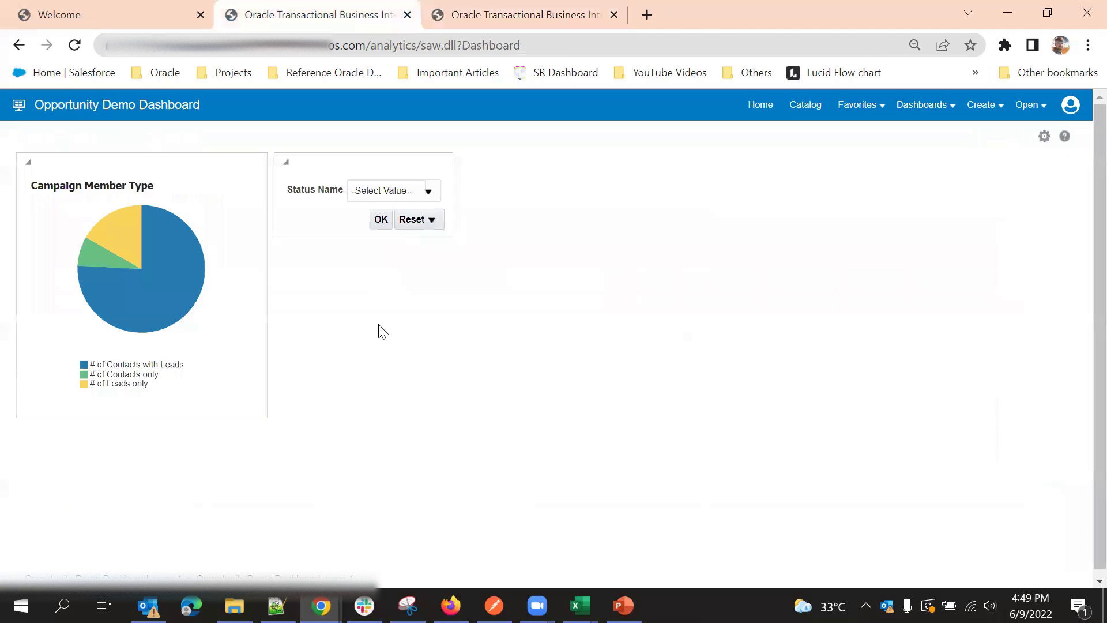
left_click(74, 46)
left_click(621, 177)
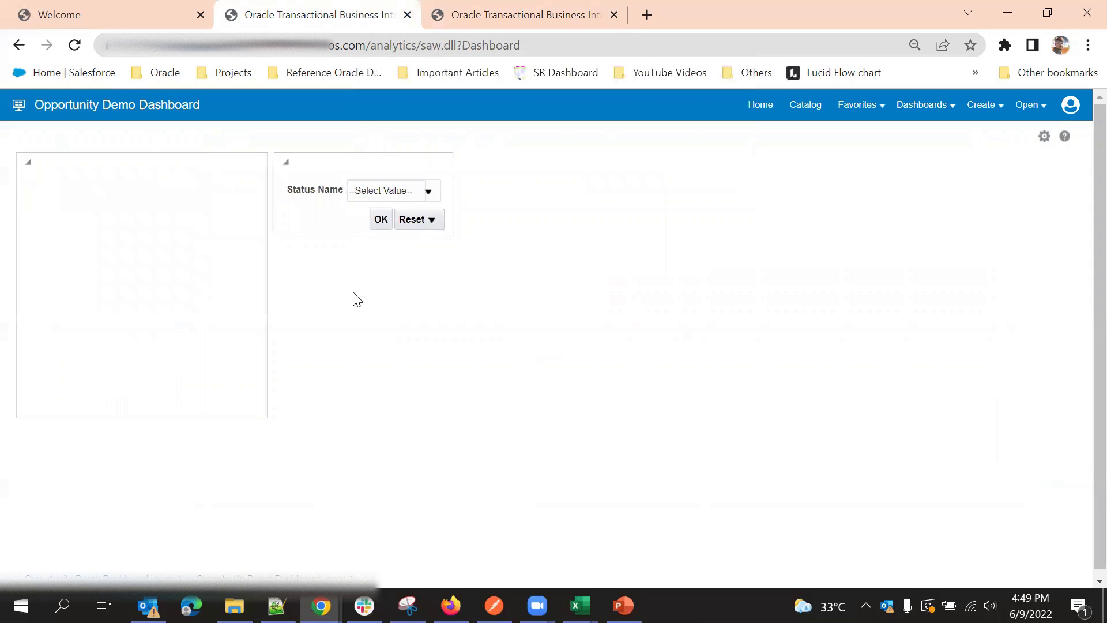
left_click(75, 45)
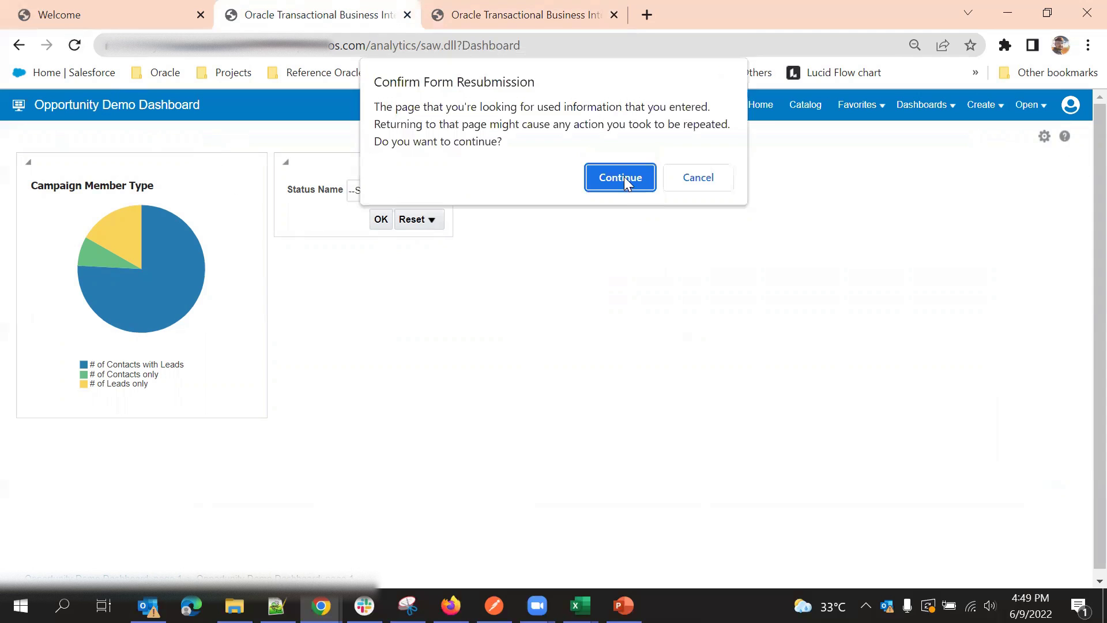
key("Return")
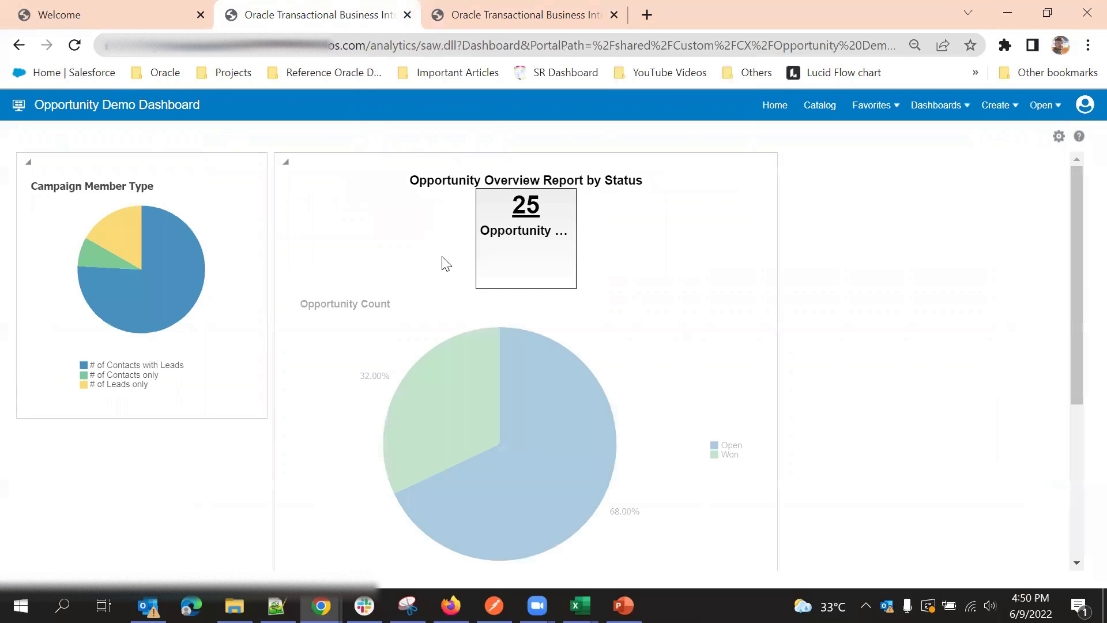
- Examine the reloaded dashboard's Campaign Member Type chart and the opportunity tile, pie chart, table and filter summary beside it
scroll(447, 300, "down", 5)
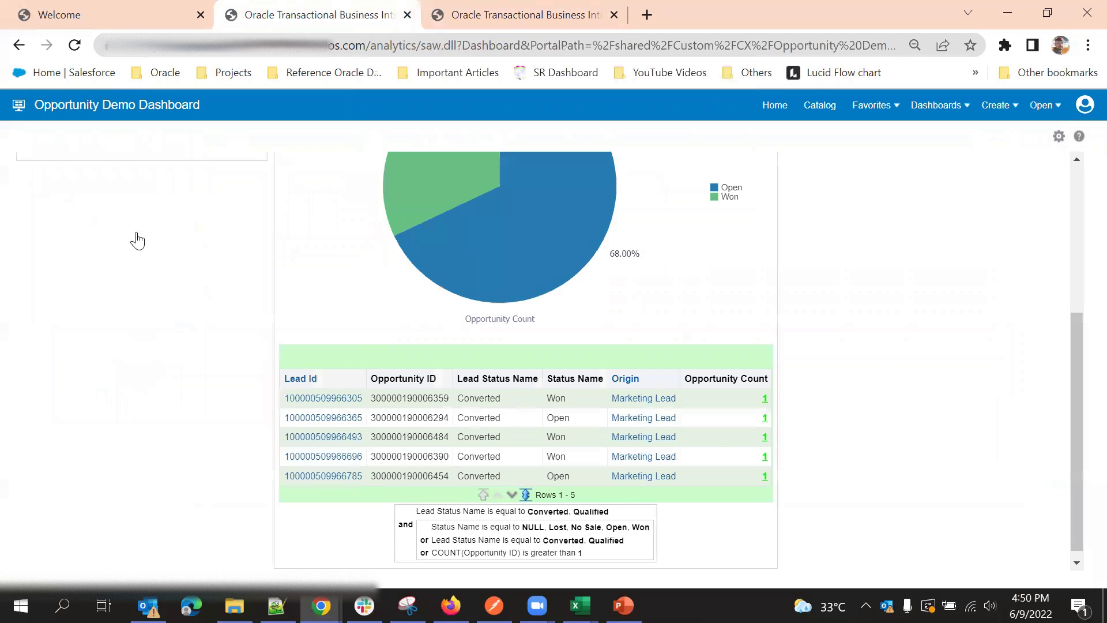
scroll(136, 240, "up", 5)
scroll(540, 254, "down", 5)
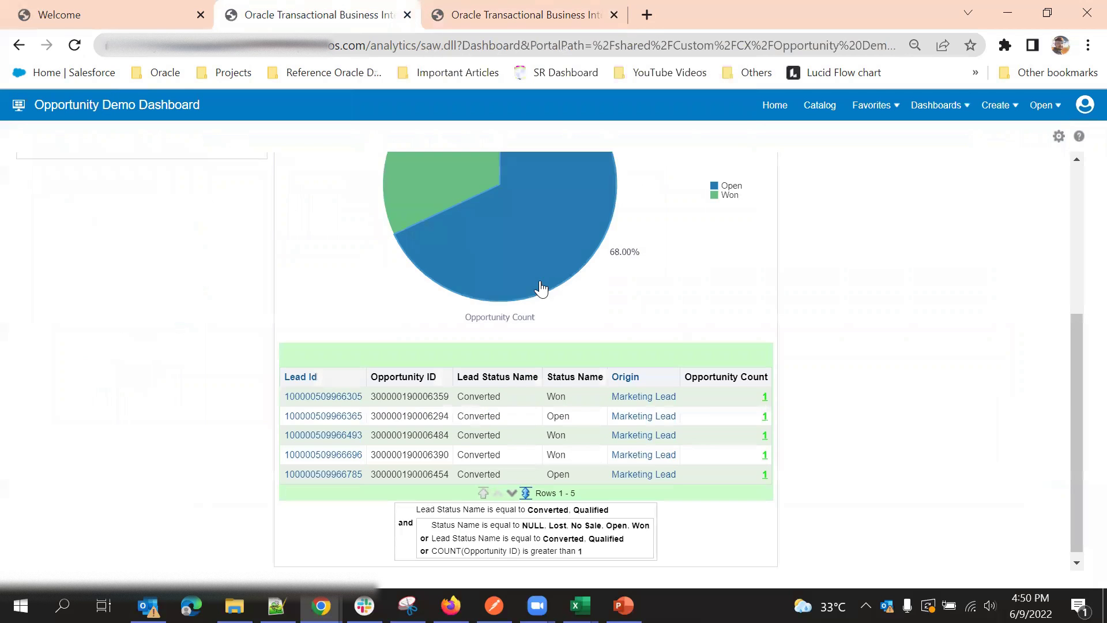
scroll(540, 289, "up", 4)
scroll(539, 315, "up", 1)
scroll(529, 309, "down", 5)
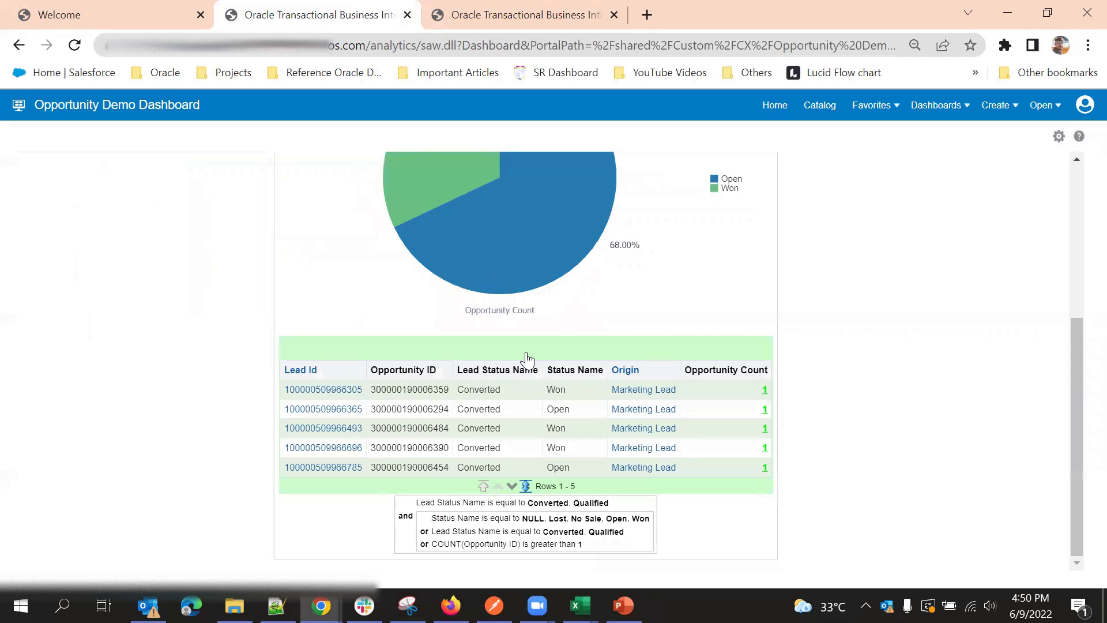
scroll(704, 318, "up", 5)
scroll(697, 312, "down", 3)
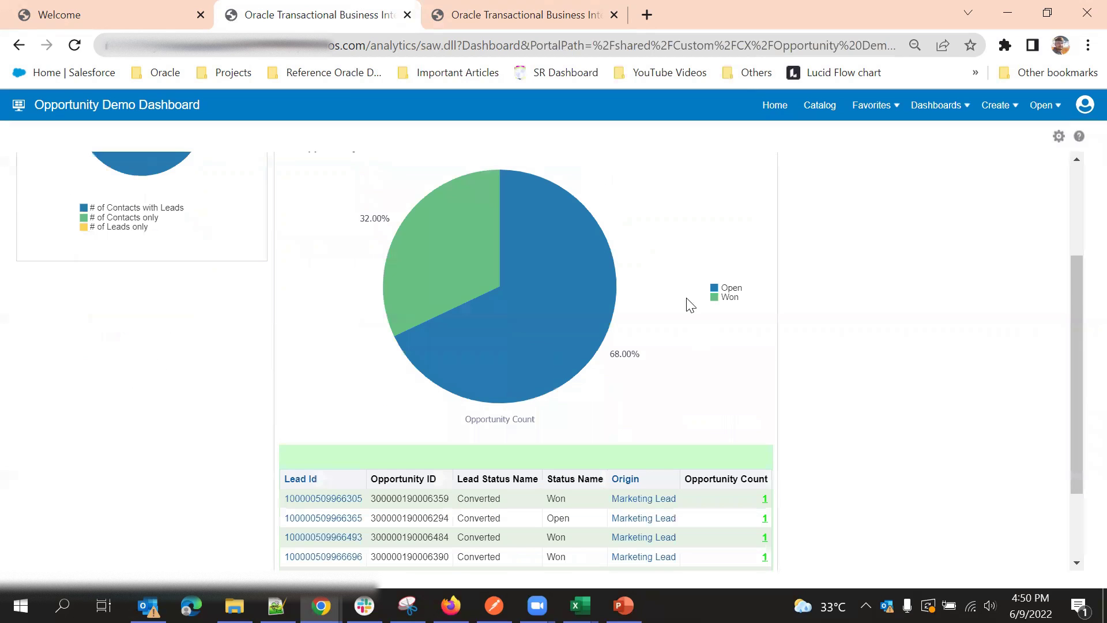
scroll(691, 301, "down", 2)
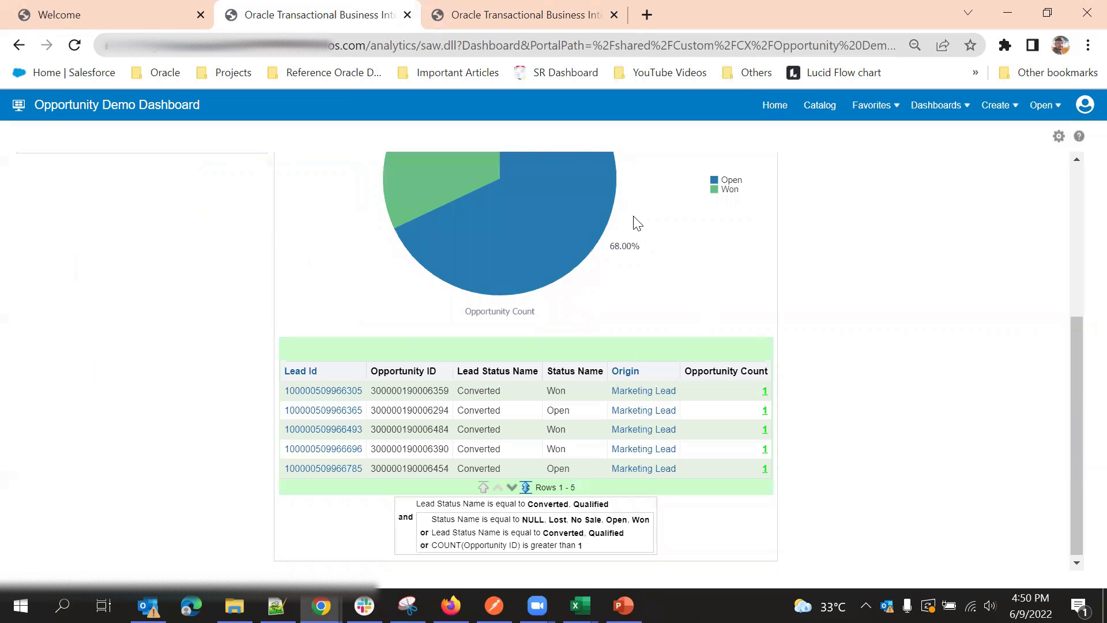
scroll(648, 236, "up", 5)
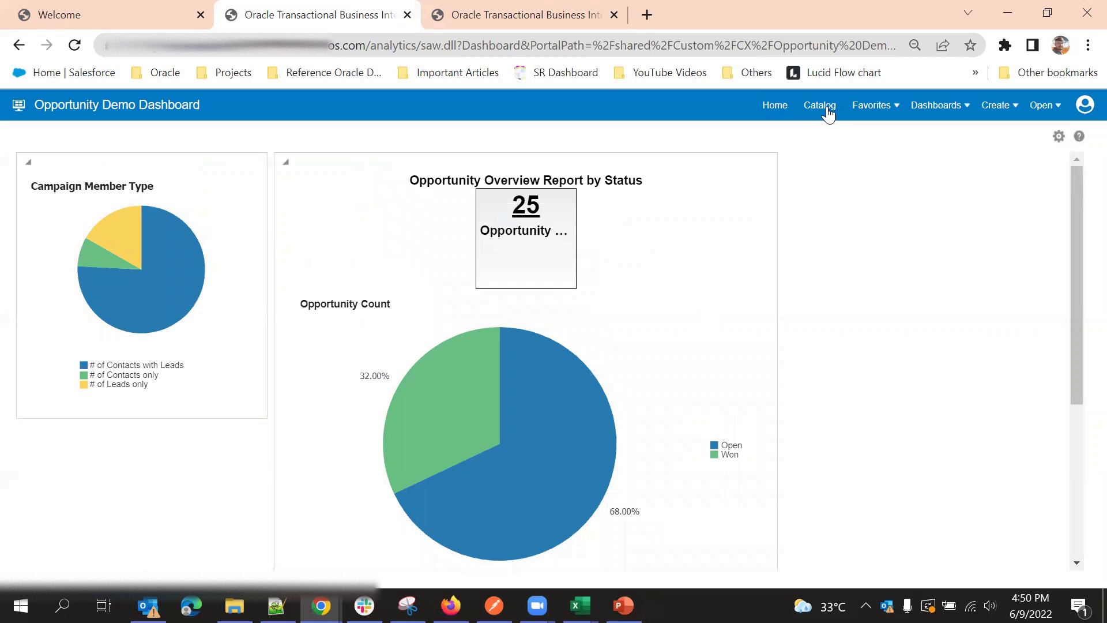
scroll(835, 205, "down", 5)
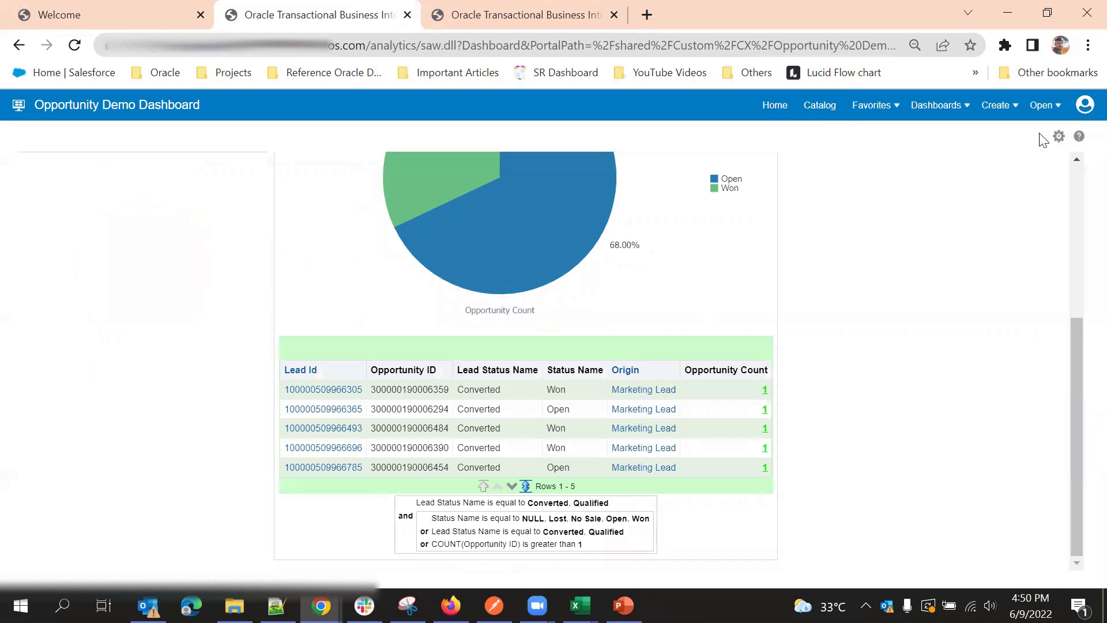
- Edit the dashboard layout to place the My Test Report column above the Campaign Member Type column, and save and run it
left_click(1056, 134)
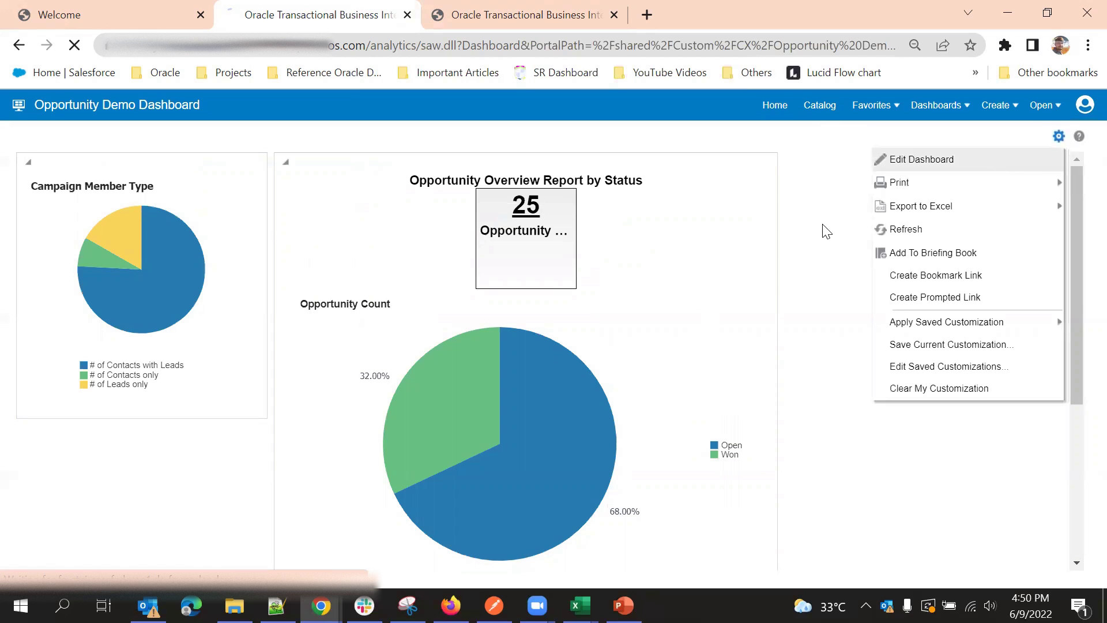
left_click(1020, 161)
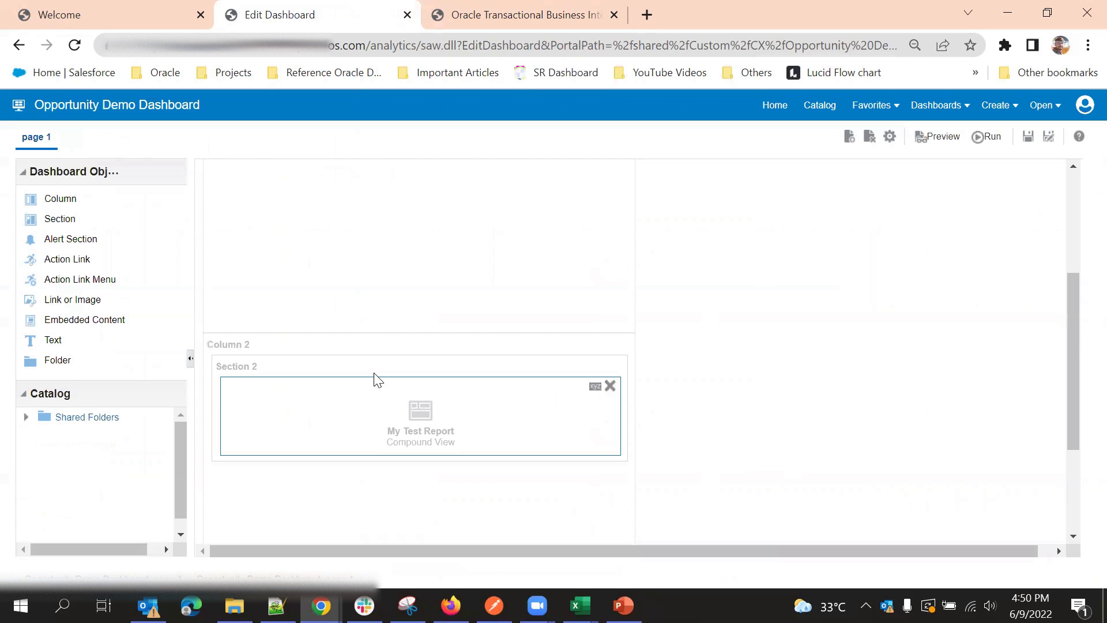
left_click_drag(369, 352, 615, 174)
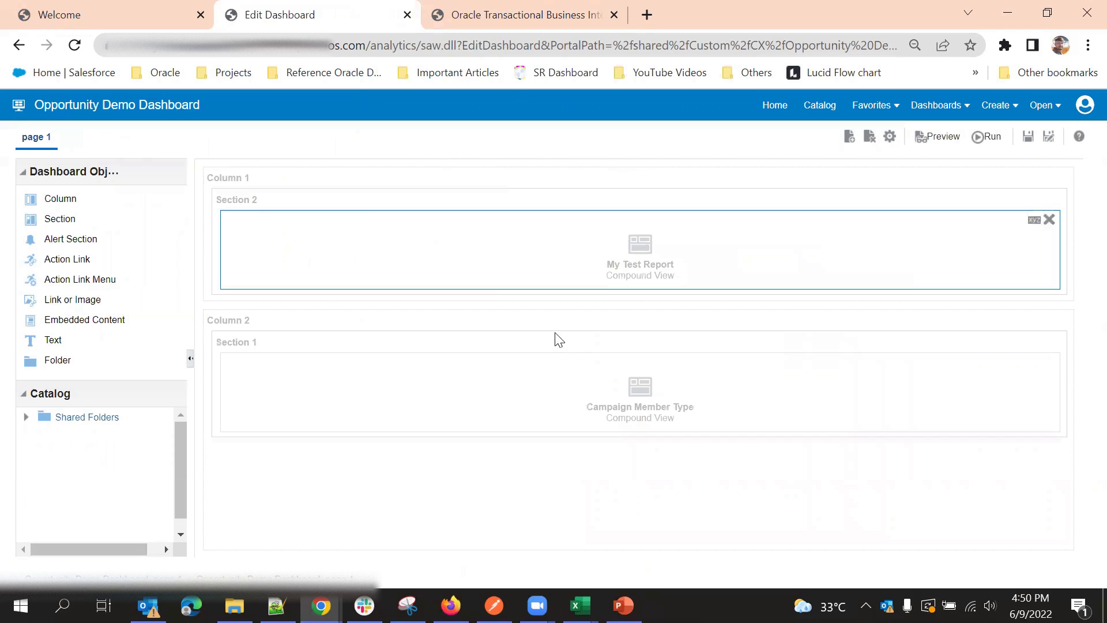
left_click(1029, 139)
left_click(991, 139)
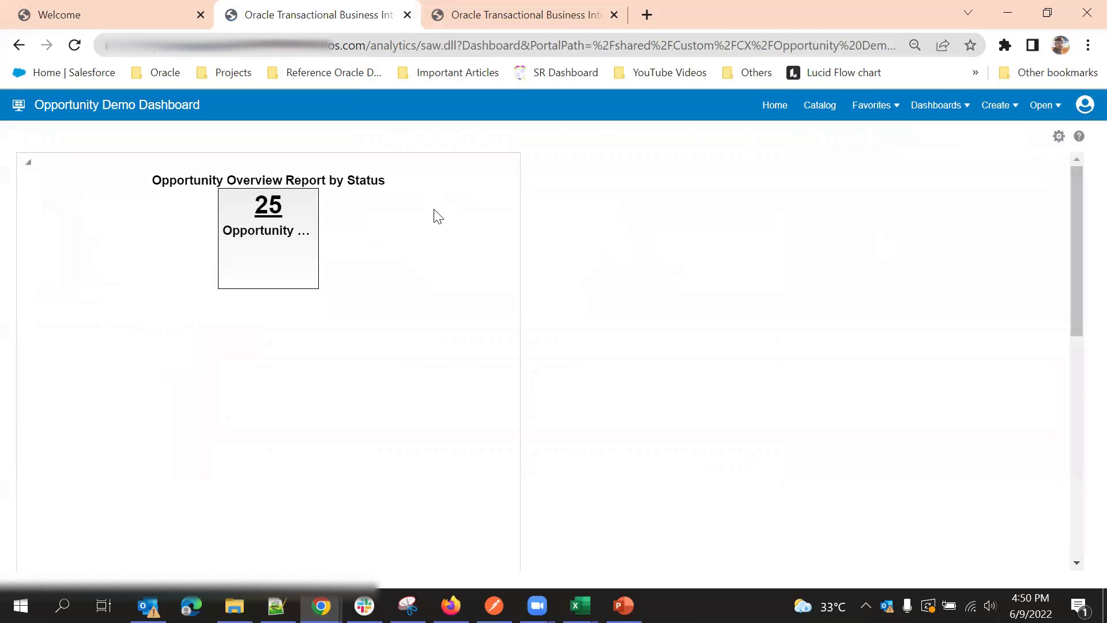
- Examine the stacked dashboard from the opportunity report down to the Campaign Member Type chart
scroll(435, 215, "down", 2)
scroll(415, 213, "up", 2)
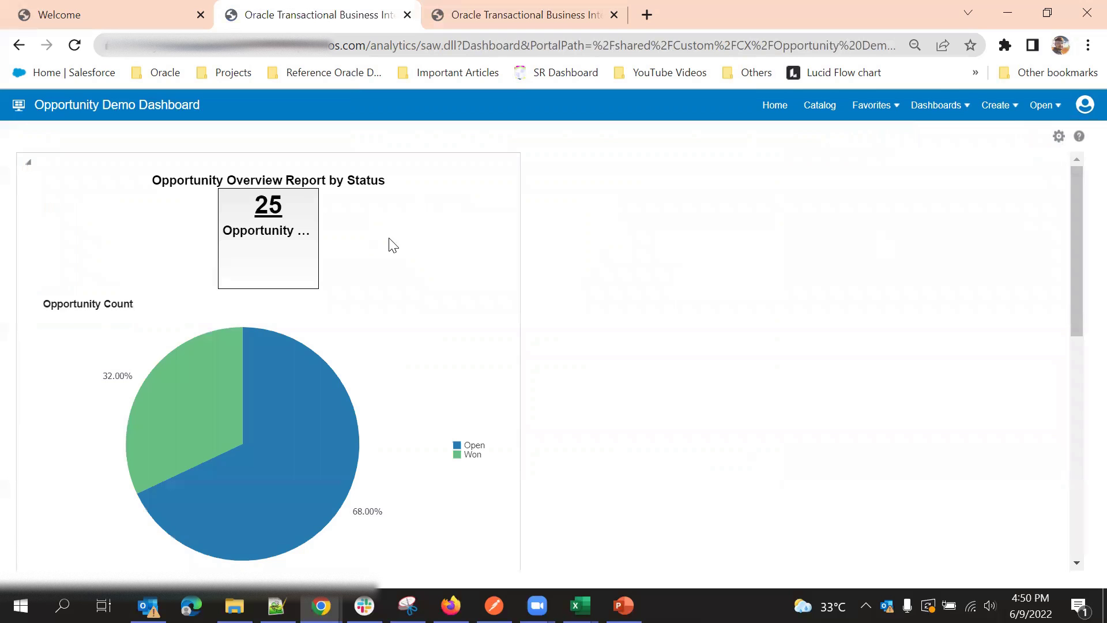
scroll(385, 240, "down", 4)
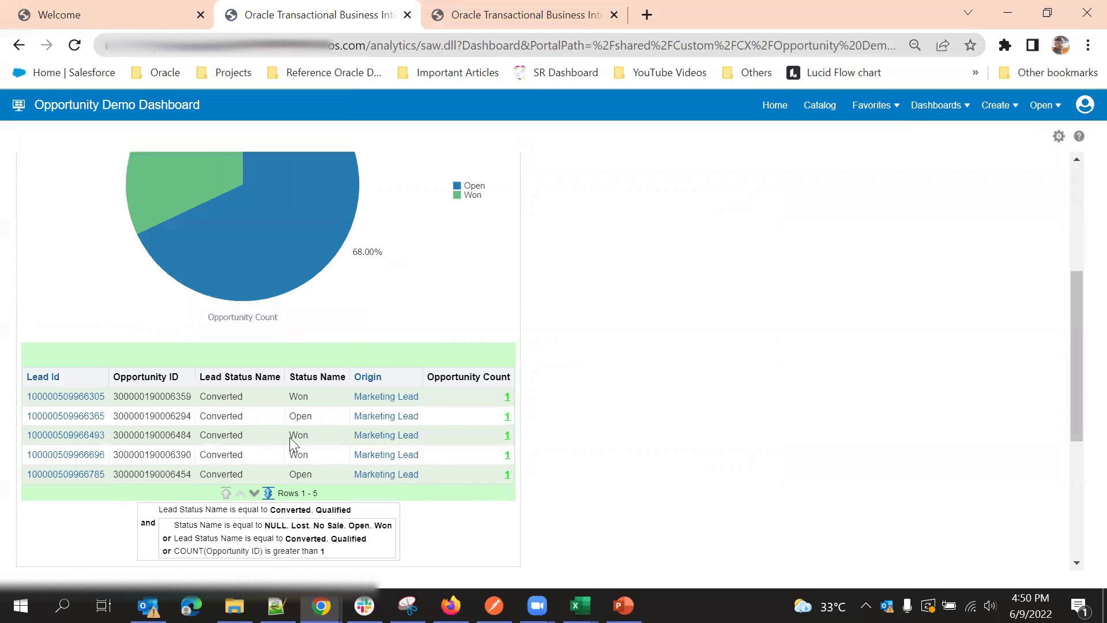
scroll(346, 410, "down", 4)
scroll(663, 297, "up", 3)
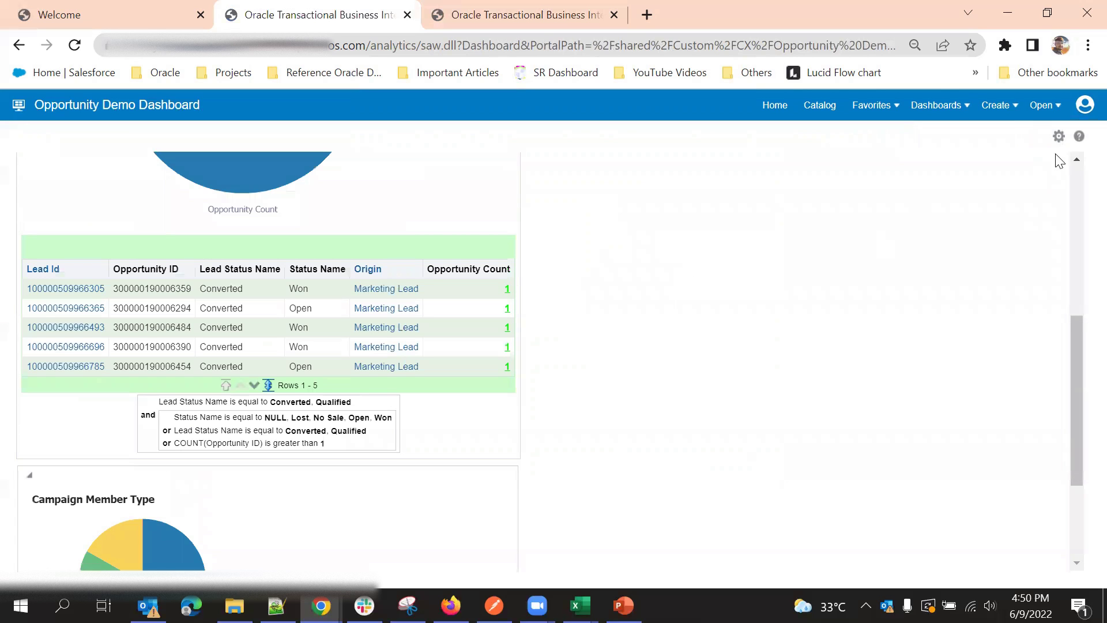
scroll(407, 289, "down", 3)
scroll(408, 288, "up", 6)
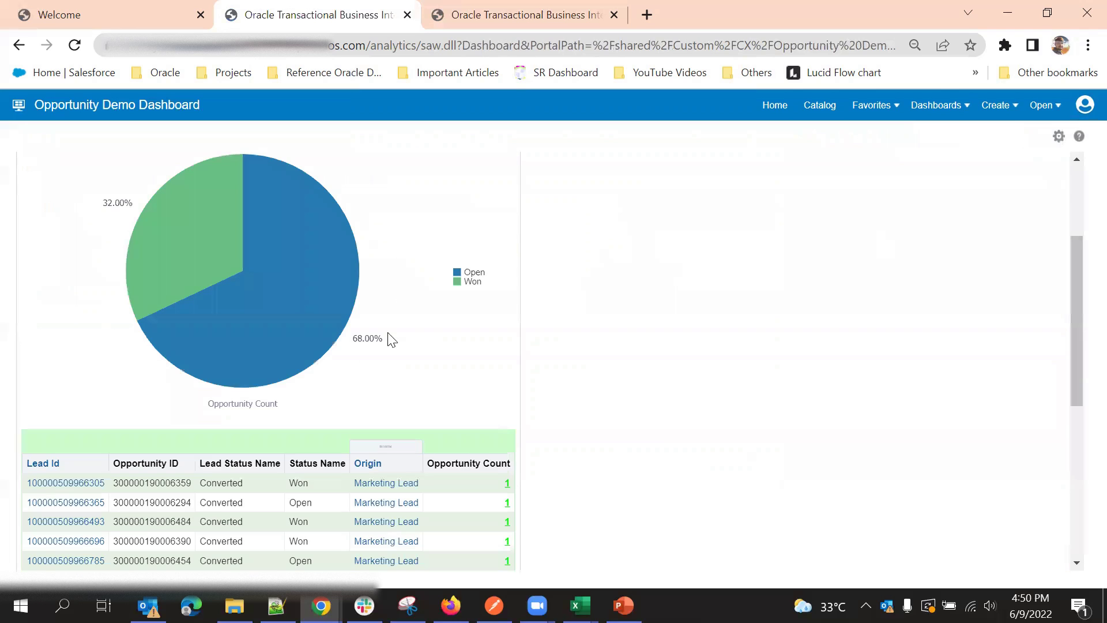
scroll(836, 311, "down", 5)
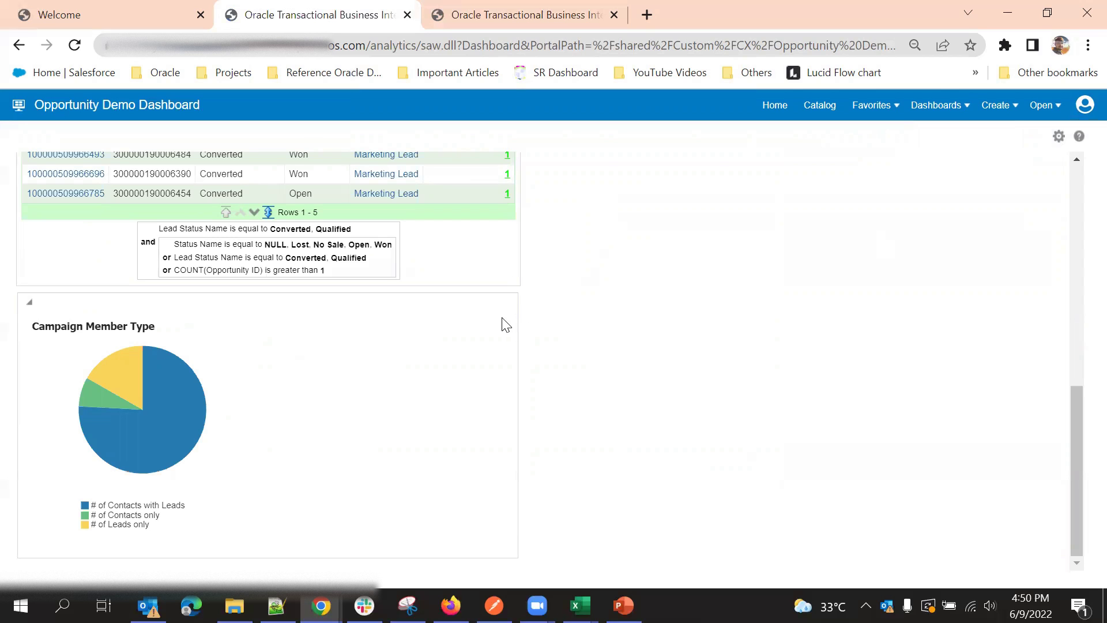
- Open the dashboard for editing and add an action link in a new section below Campaign Member Type
scroll(507, 320, "up", 3)
scroll(501, 315, "up", 6)
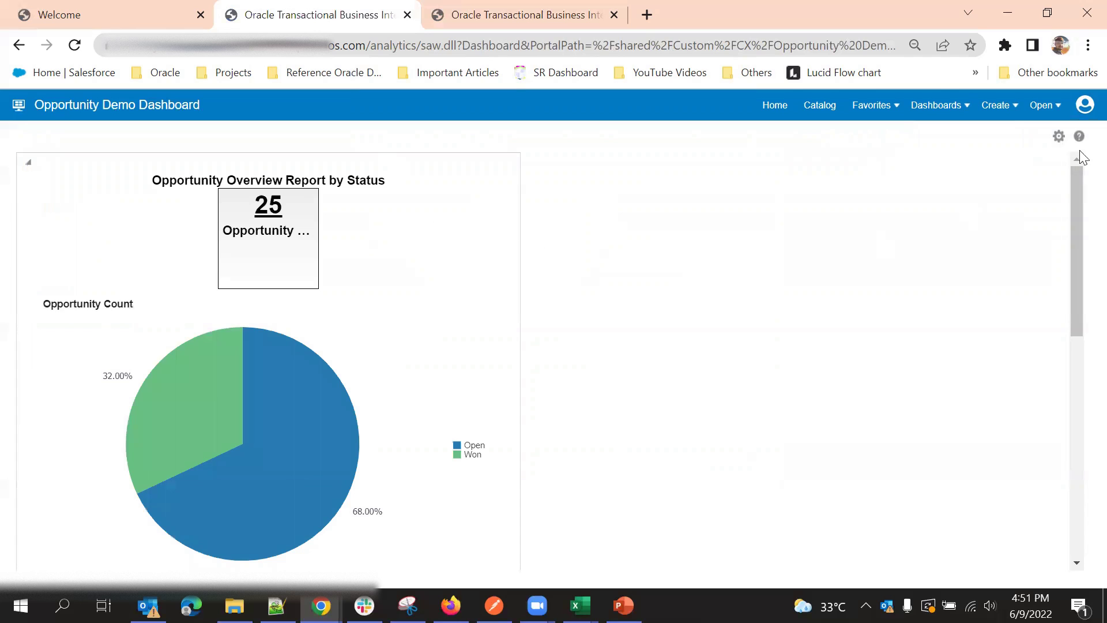
left_click(1058, 136)
left_click(1034, 159)
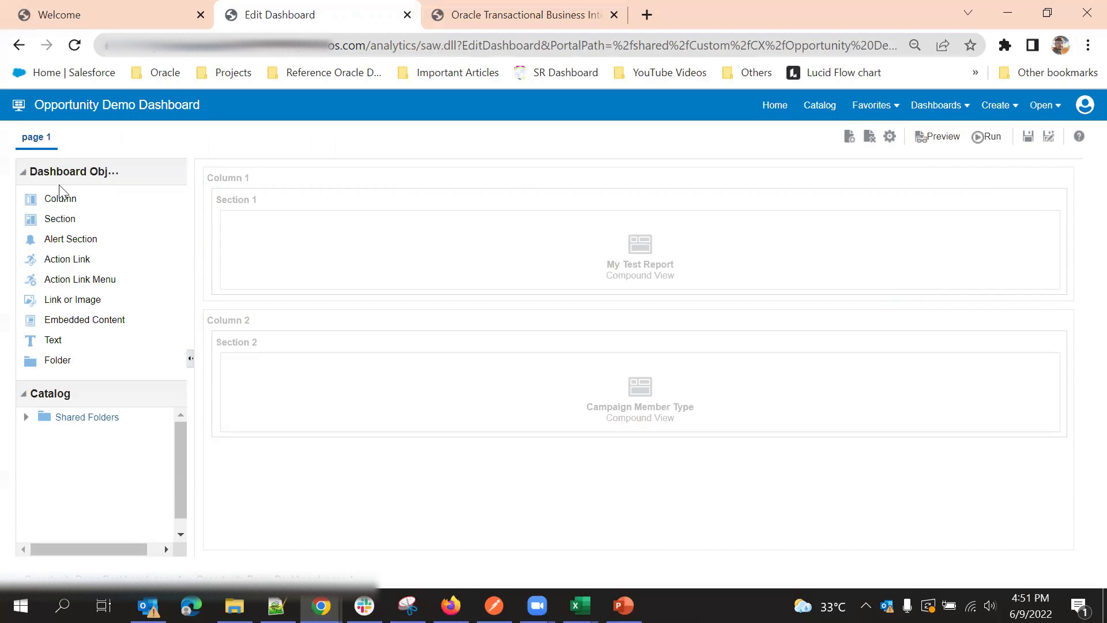
left_click_drag(66, 259, 545, 472)
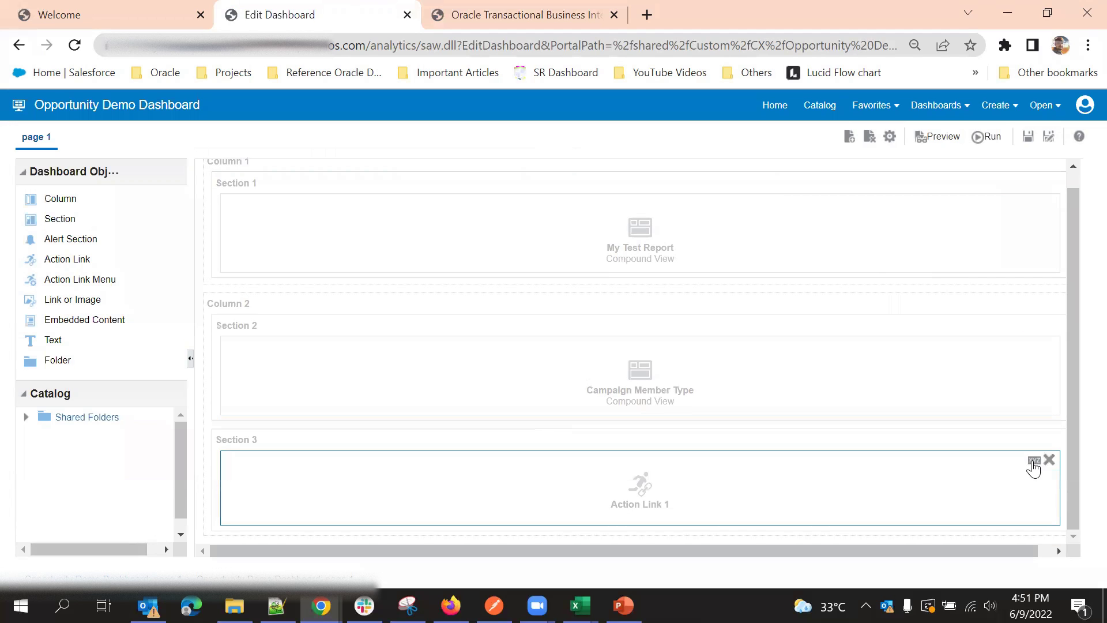
- Inspect the new action link's properties and its action options, and close them without making changes
left_click(1033, 464)
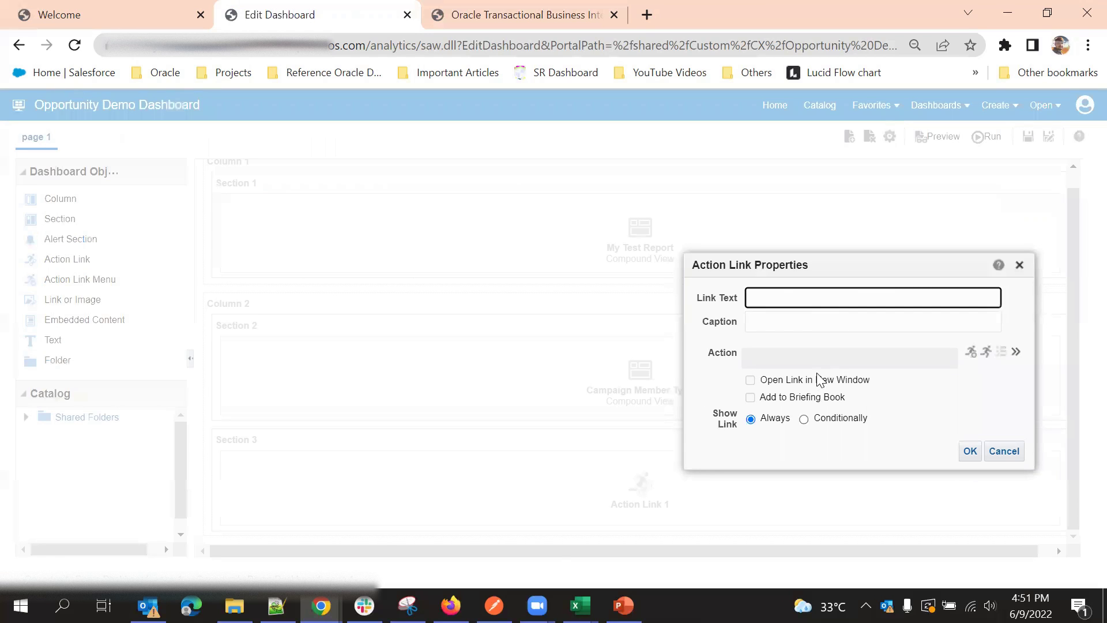
left_click(1014, 353)
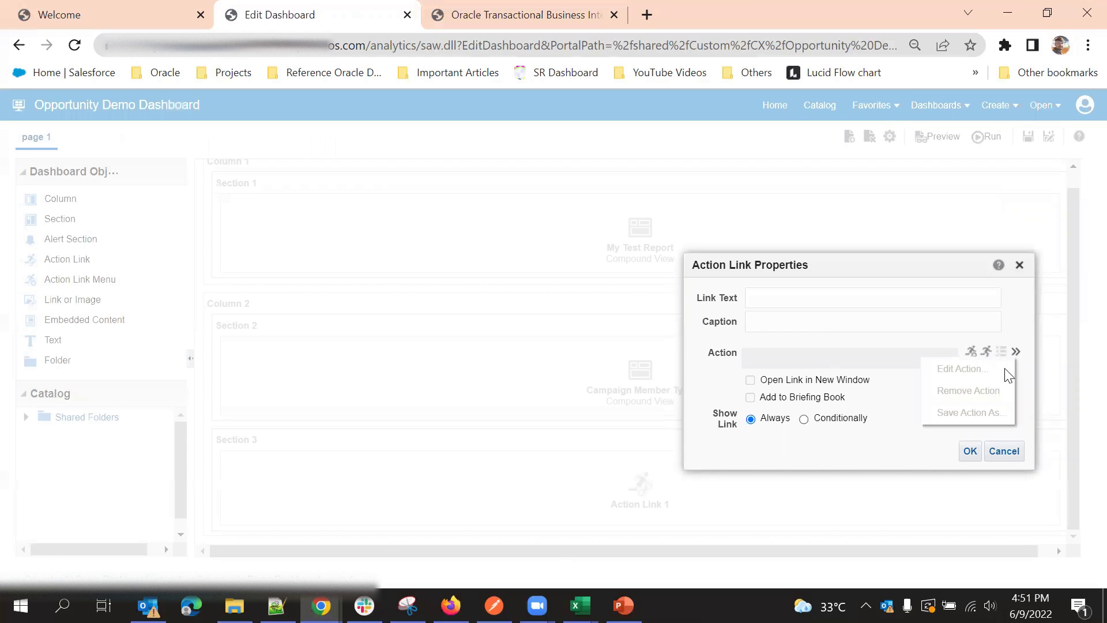
left_click(813, 348)
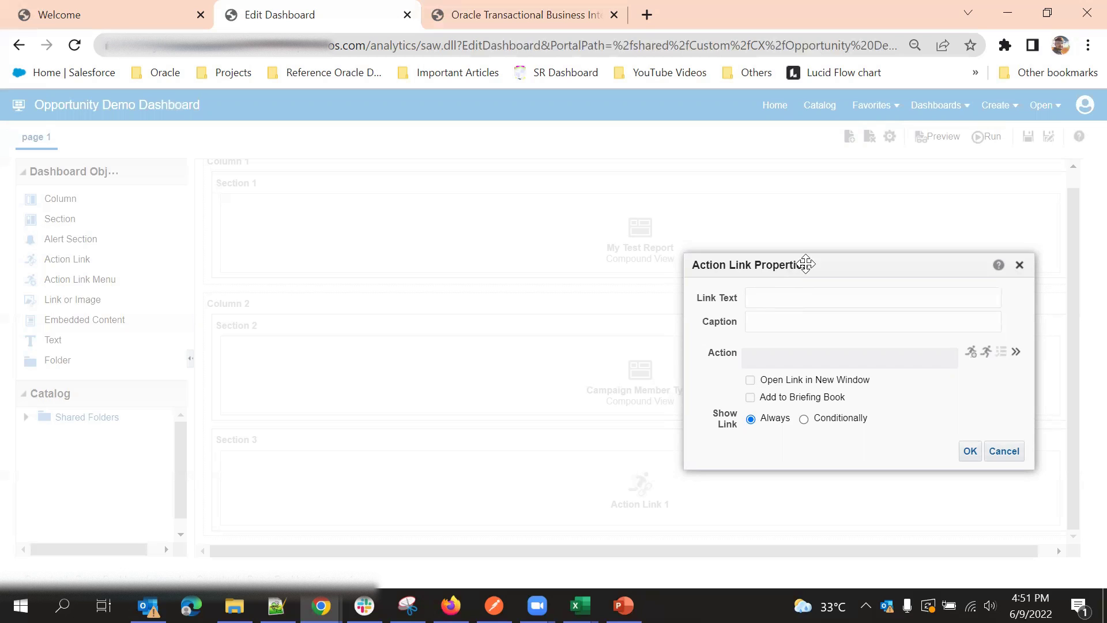
key("ctrl+a")
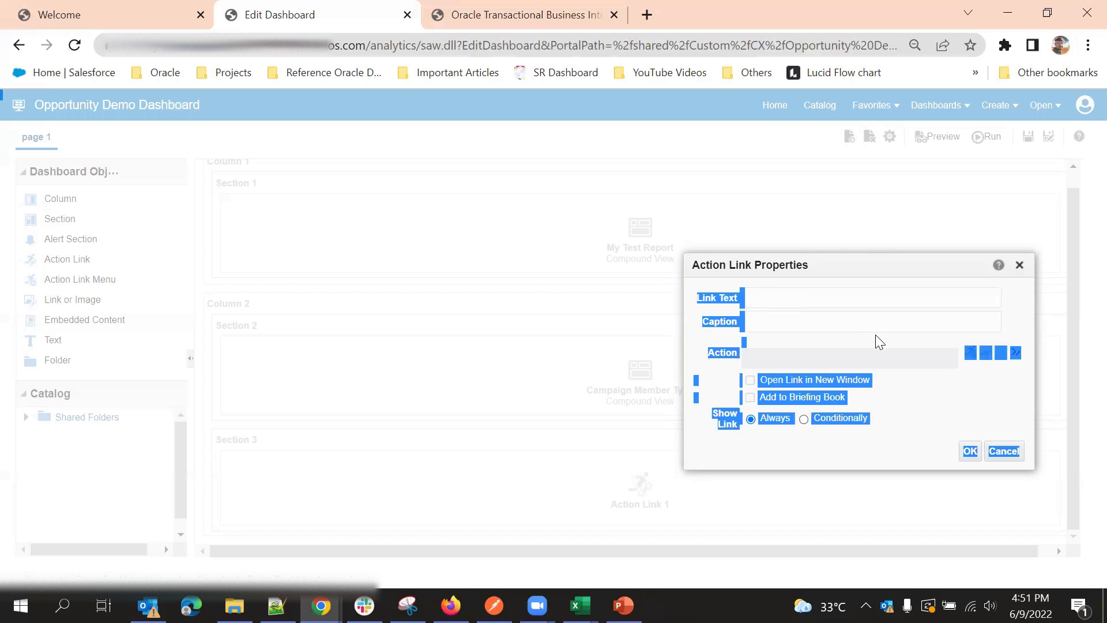
left_click(819, 296)
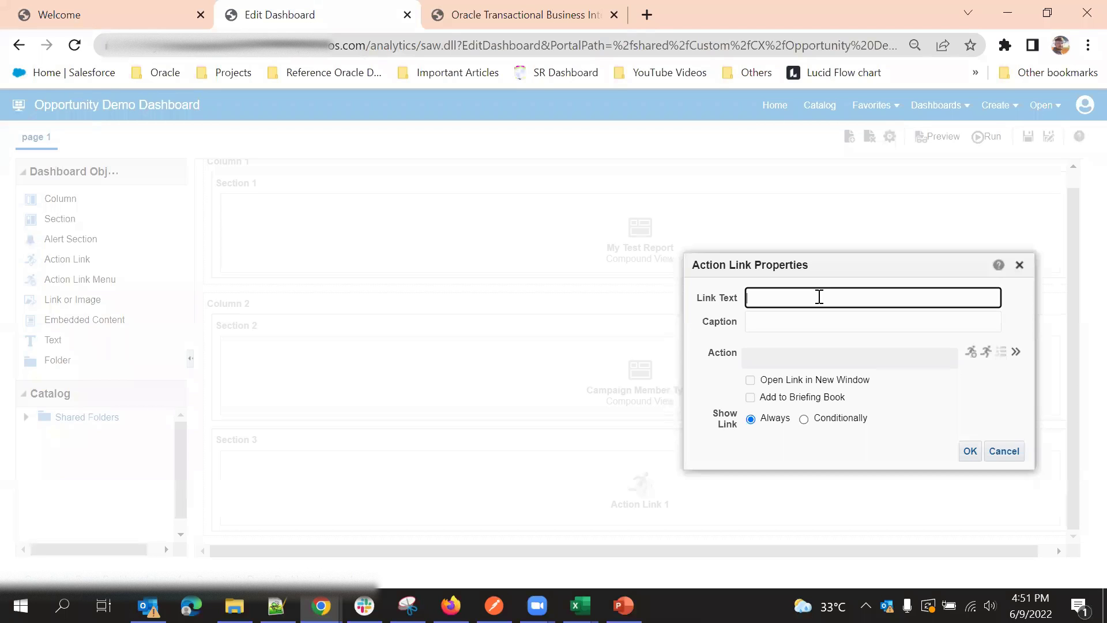
left_click(992, 454)
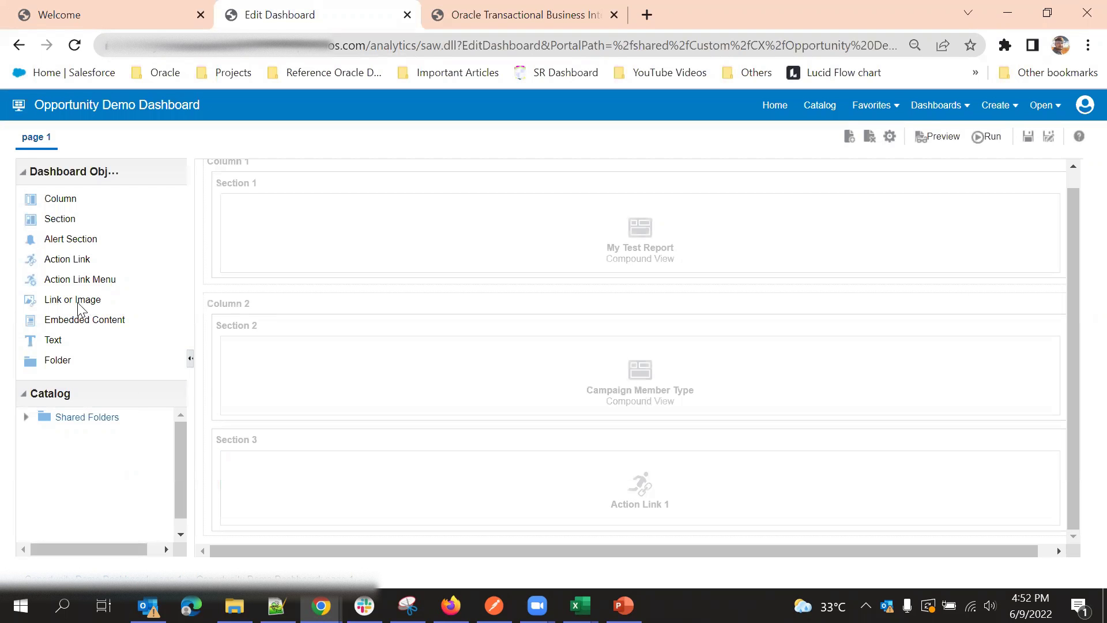
- Try to add a Link or Image object to the dashboard page, and save the dashboard
left_click_drag(73, 298, 131, 379)
mouse_move(612, 470)
left_mouse_down()
mouse_move(612, 424)
mouse_move(613, 475)
left_mouse_up()
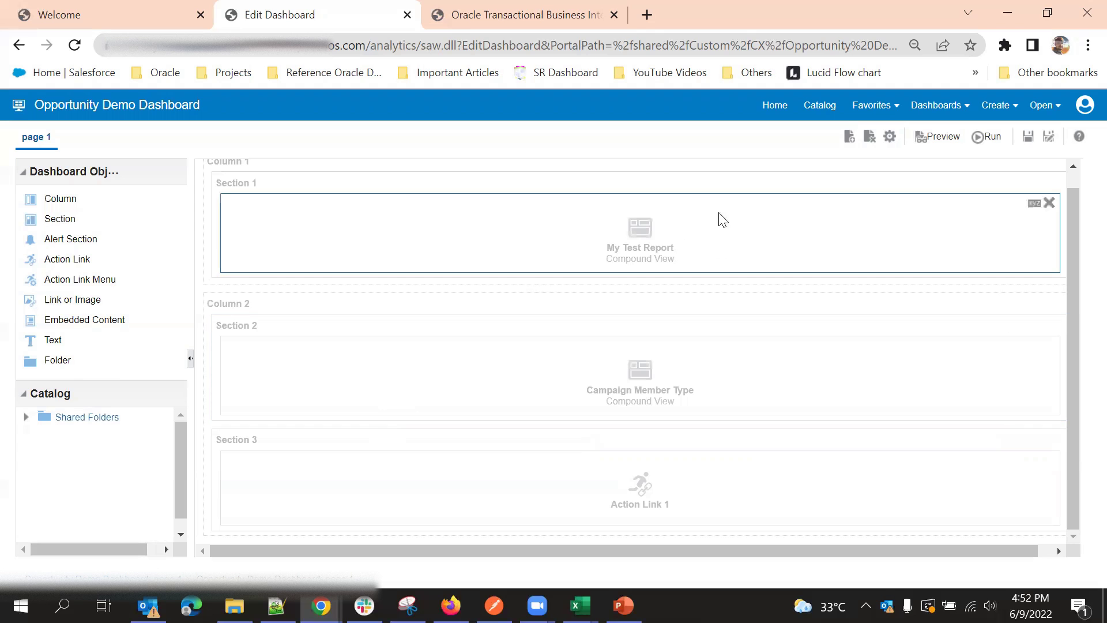
left_click(1028, 137)
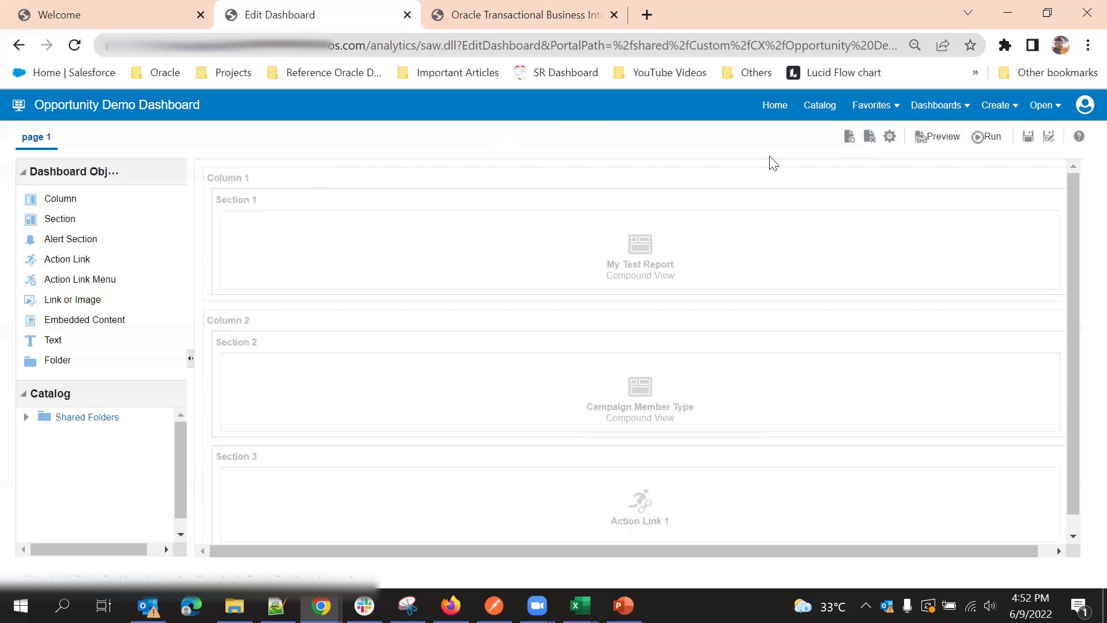
- Review the dashboard properties and the management options available for page 1, and close them without changes
left_click(890, 139)
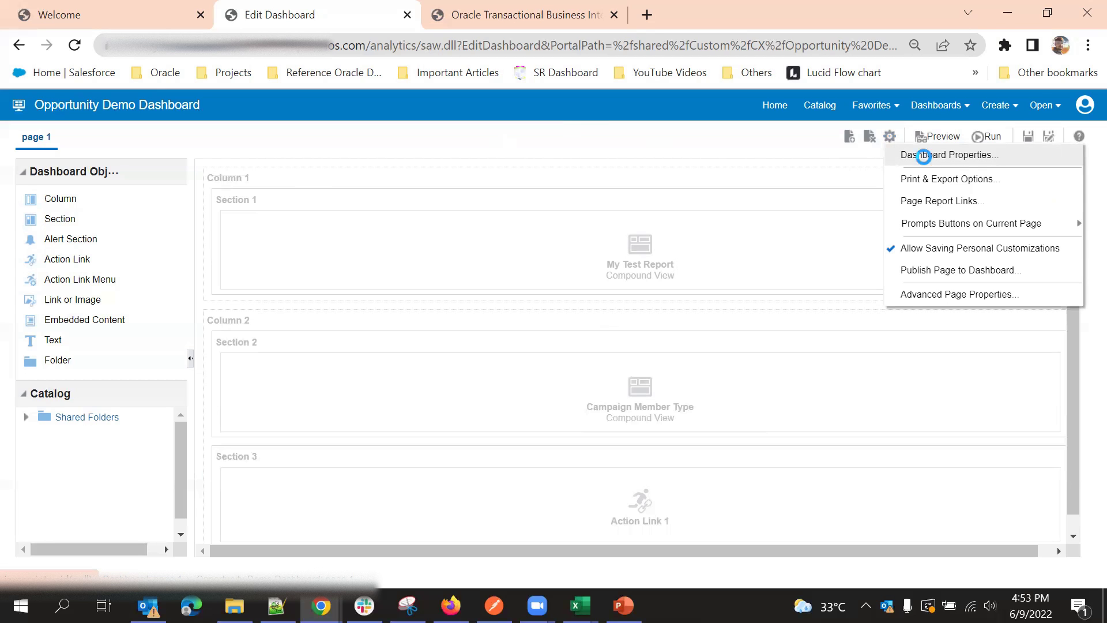
left_click(924, 156)
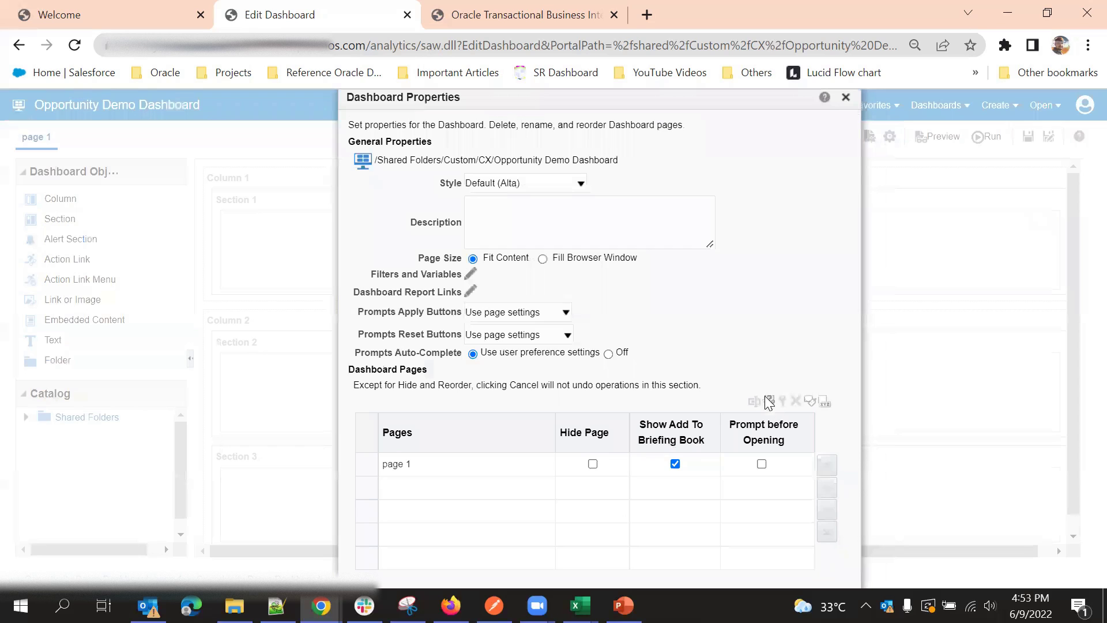
left_click(483, 467)
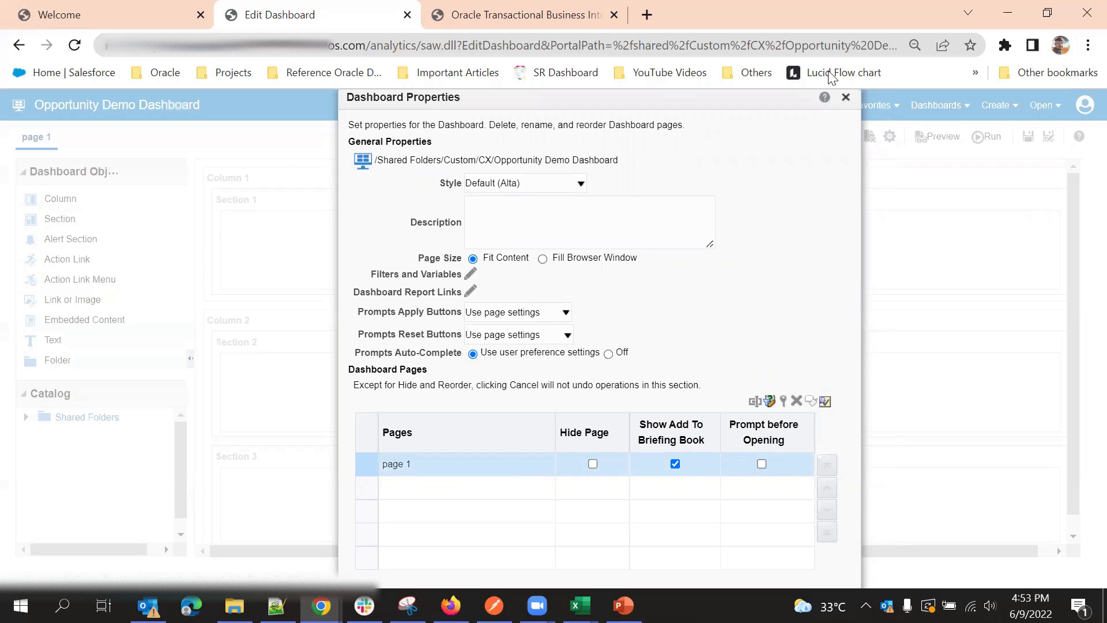
left_click(844, 97)
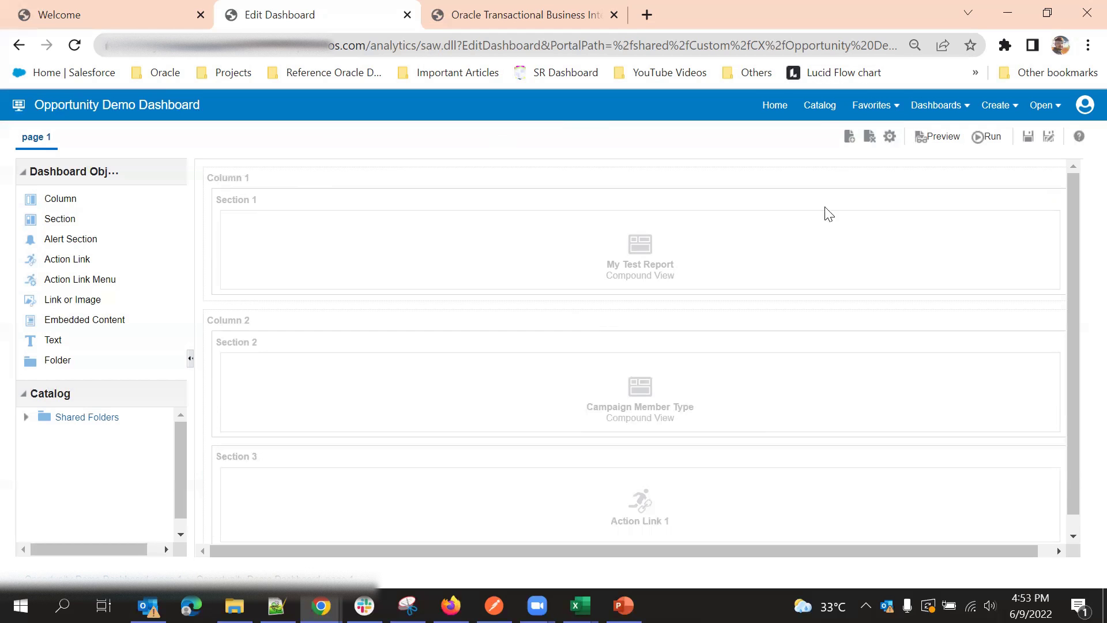
- Add a new dashboard page named Page 2
left_click(849, 138)
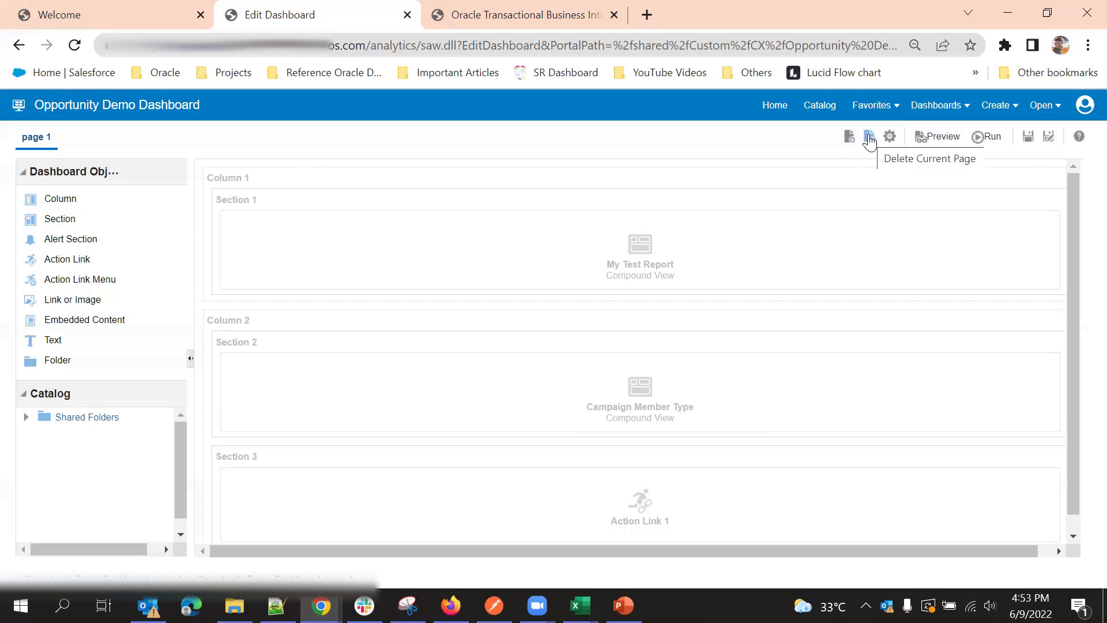
left_click(849, 140)
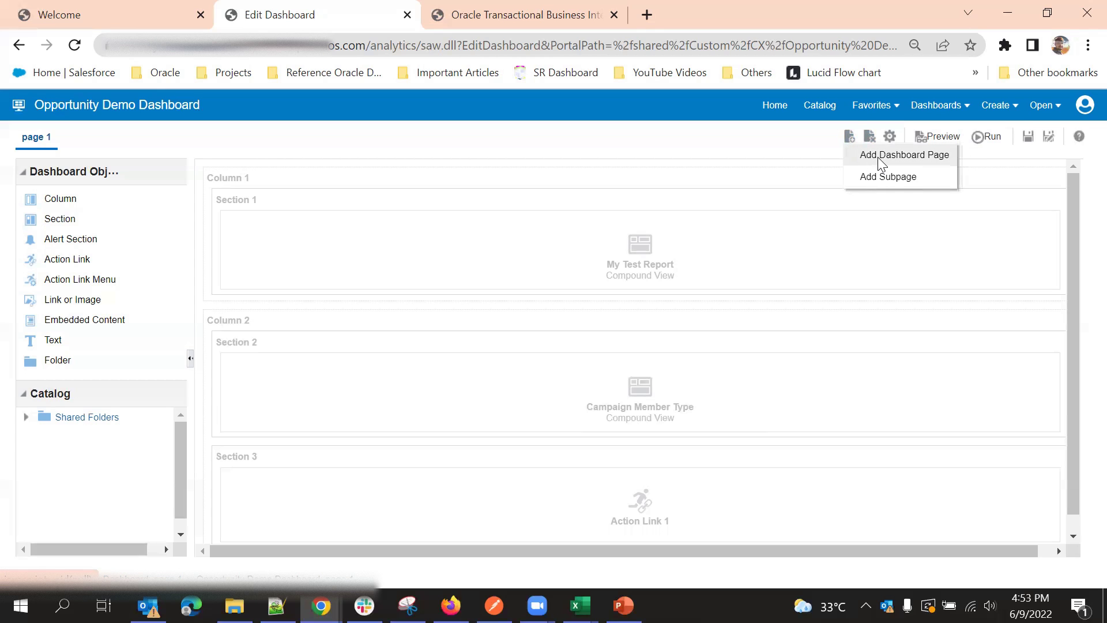
left_click(877, 156)
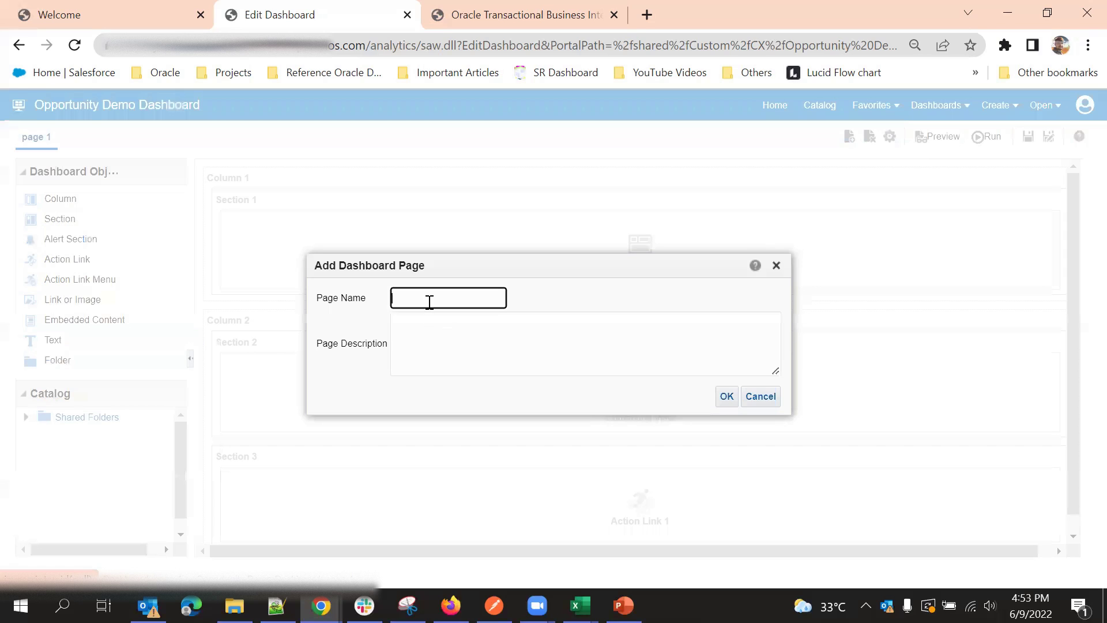
type("Page 1")
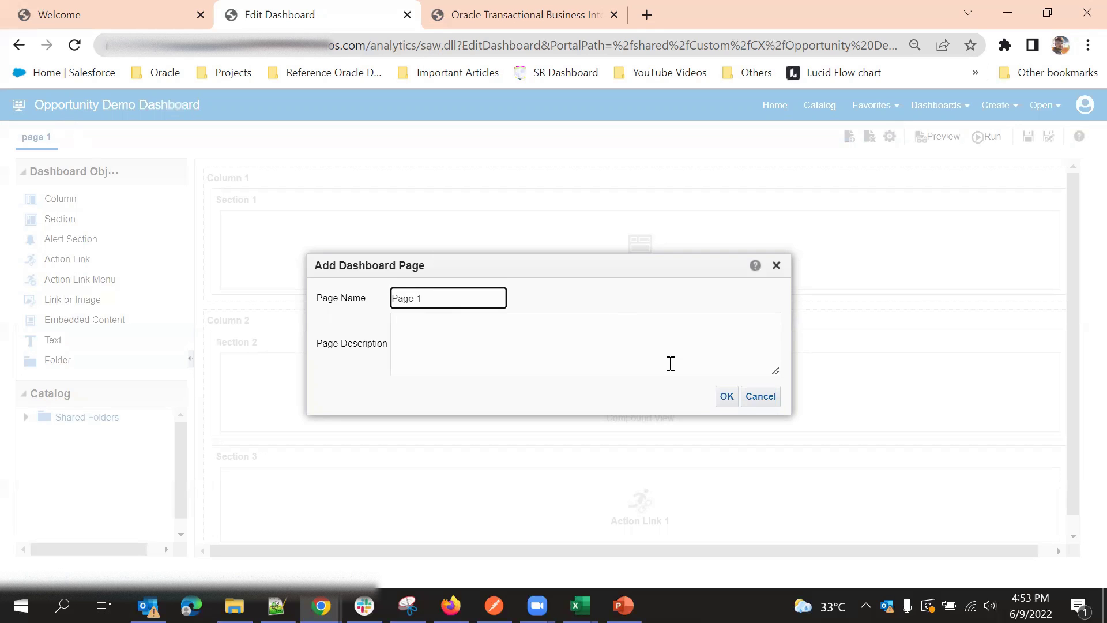
left_click(723, 397)
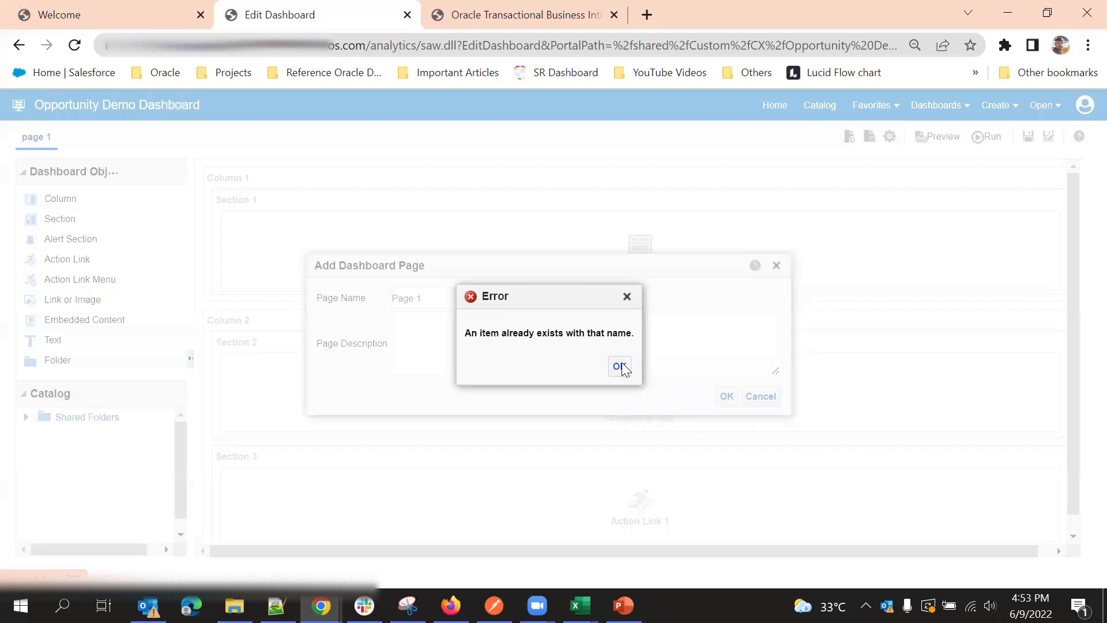
left_click(620, 365)
left_click(459, 297)
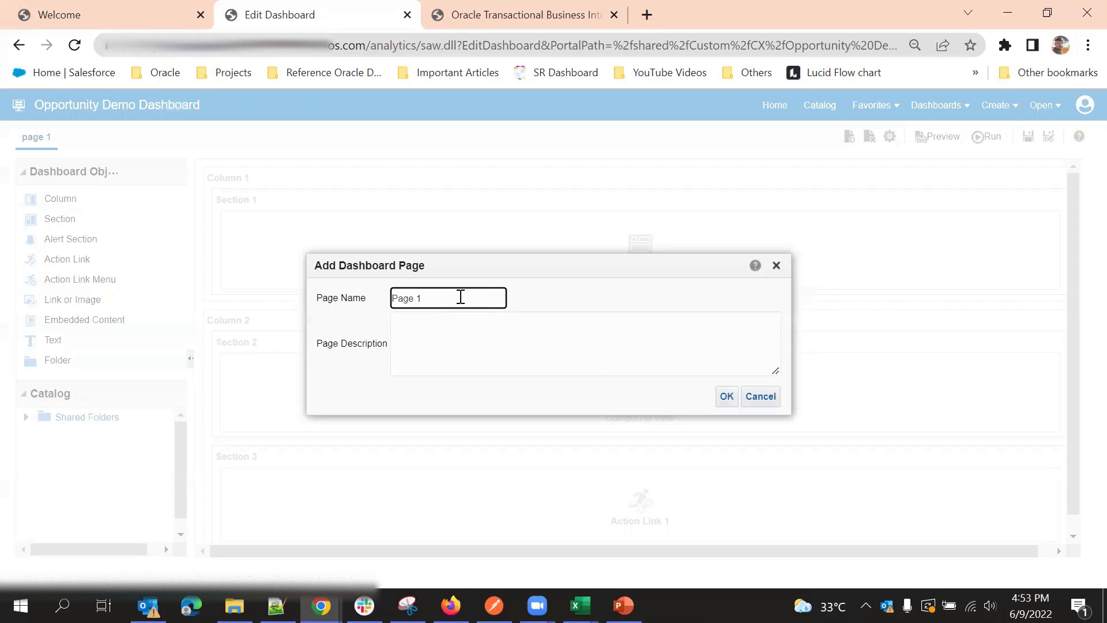
left_click(726, 396)
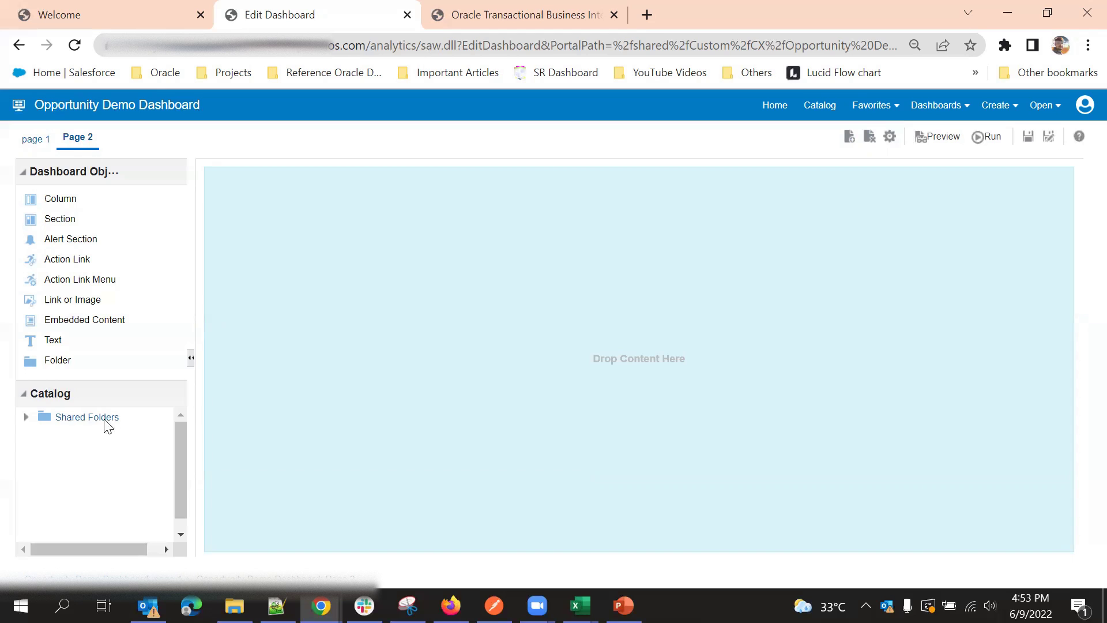
- Expand Shared Folders in the catalog and open the Custom folder
left_click(26, 416)
scroll(89, 444, "down", 10)
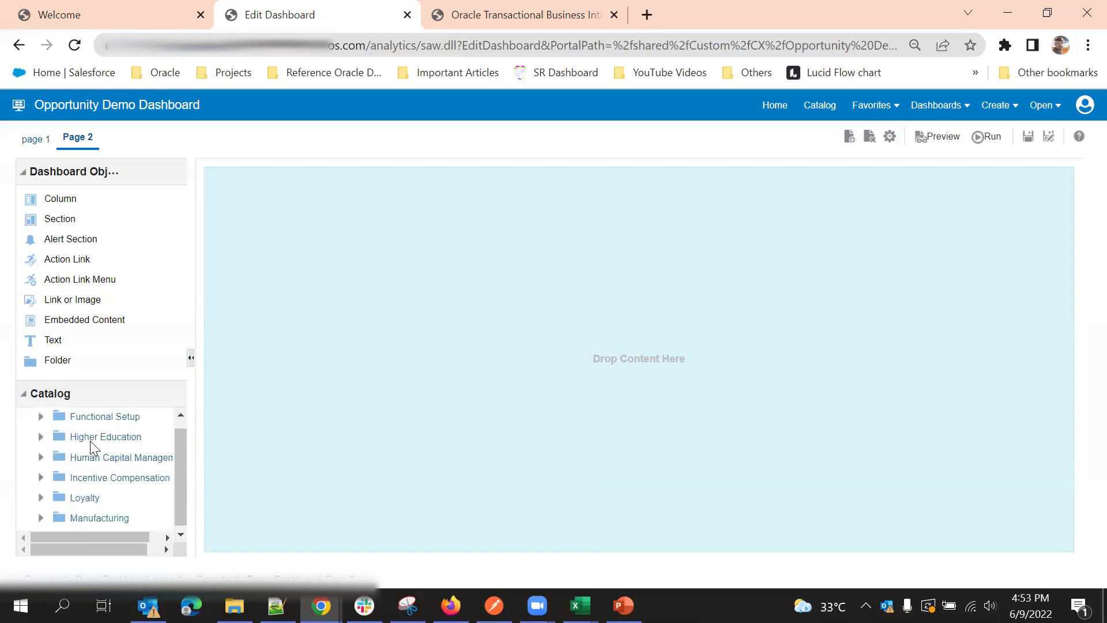
scroll(81, 496, "down", 2)
scroll(84, 475, "up", 4)
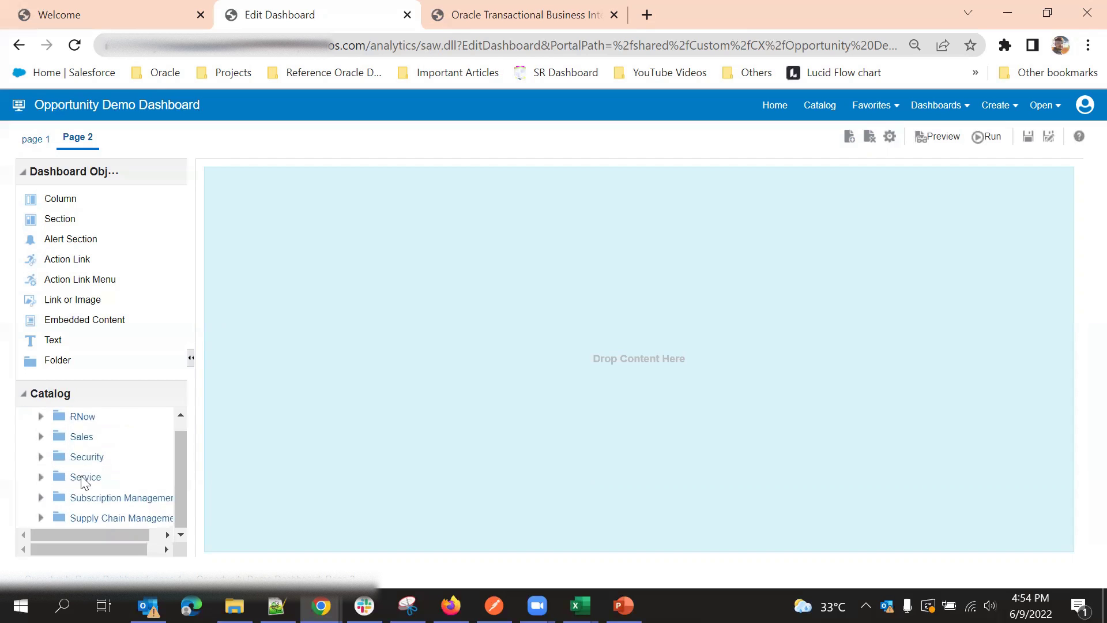
scroll(82, 477, "down", 3)
scroll(84, 477, "up", 6)
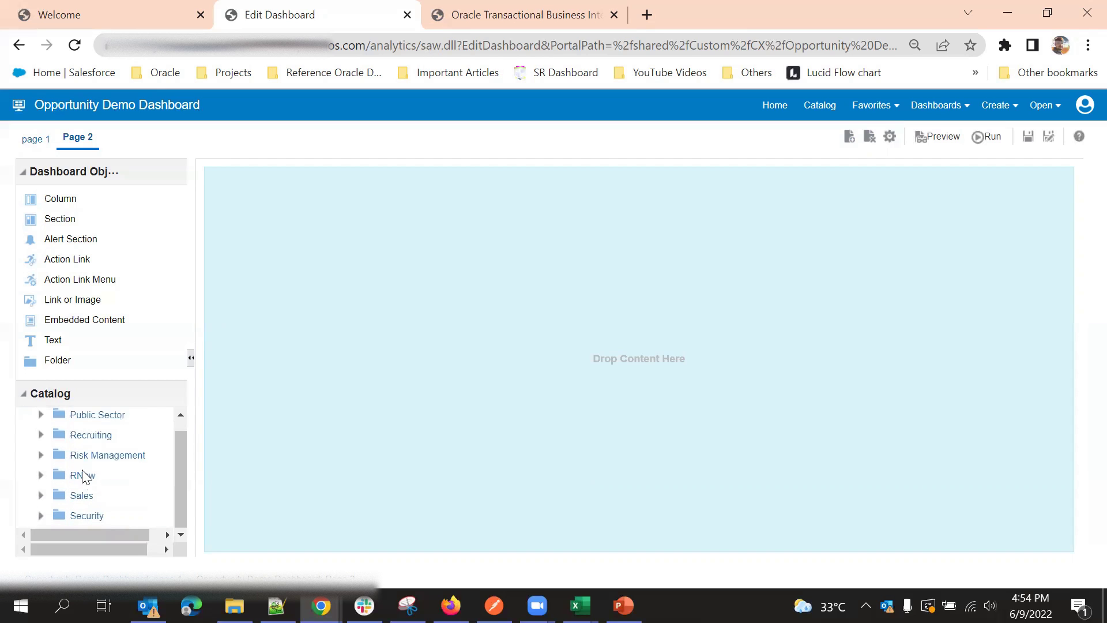
scroll(84, 477, "up", 2)
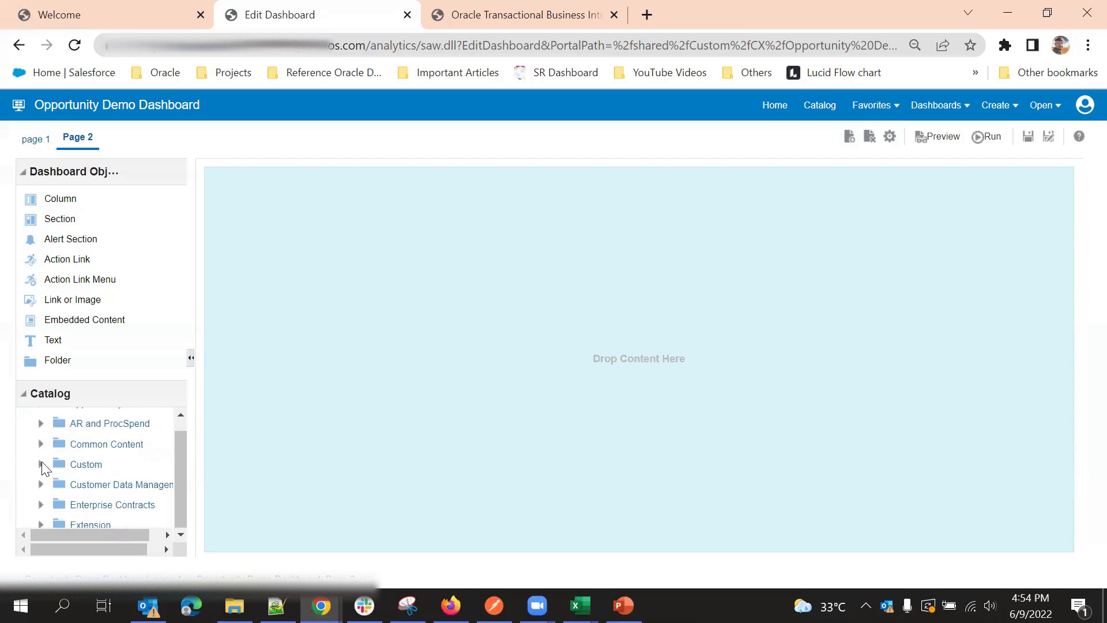
left_click(106, 468)
- Place My Test Report from the CX folder on Page 2, and save and run the dashboard
scroll(107, 474, "down", 5)
scroll(105, 466, "down", 10)
scroll(105, 471, "down", 6)
scroll(106, 472, "up", 12)
scroll(107, 469, "up", 3)
left_click(56, 447)
scroll(100, 462, "down", 5)
left_click_drag(123, 446, 593, 218)
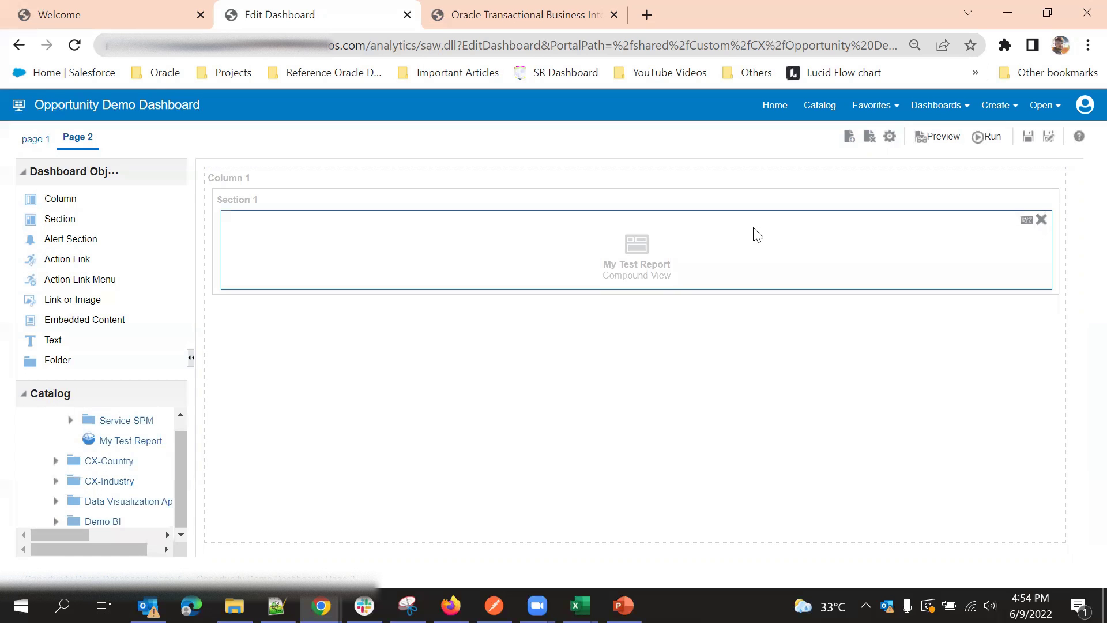
left_click(1027, 140)
left_click(987, 141)
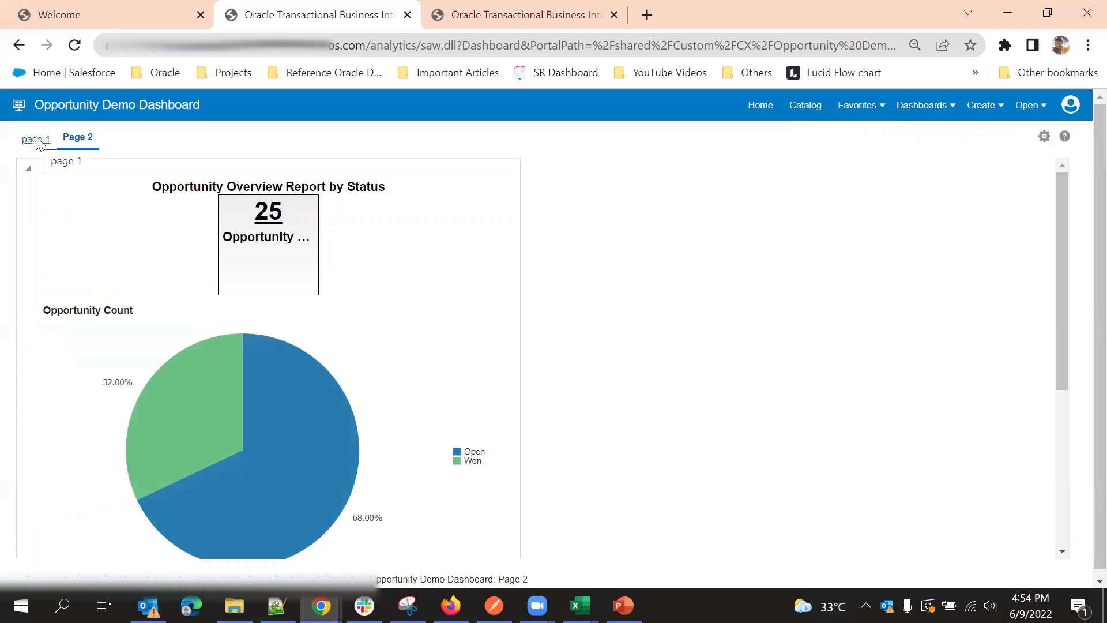
- Examine the content of page 1 and Page 2 in the running dashboard
left_click(36, 139)
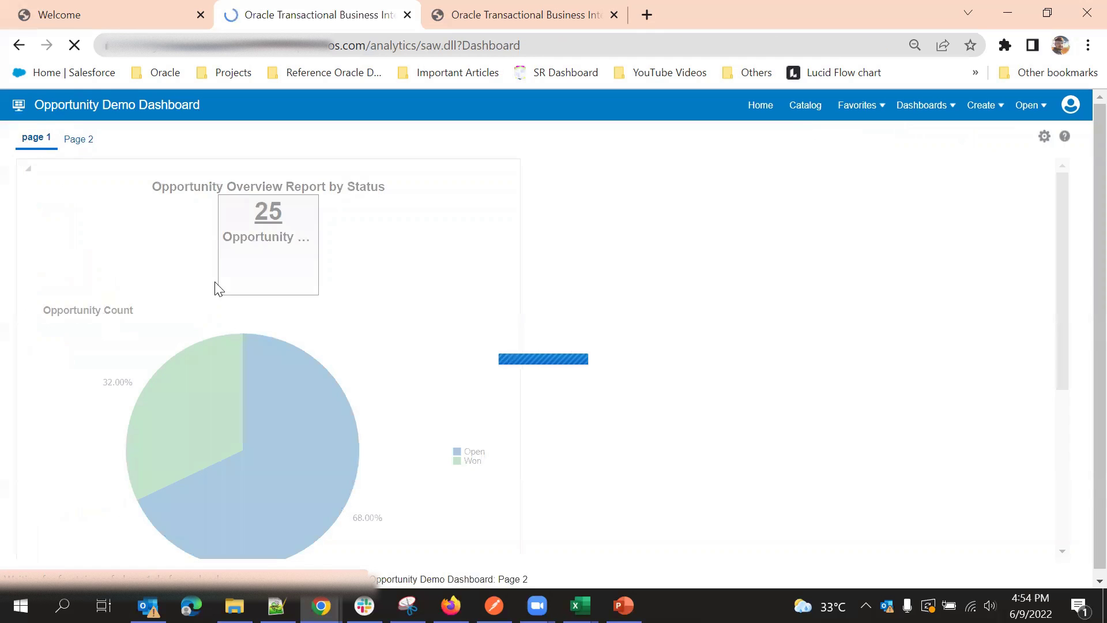
scroll(219, 311, "down", 8)
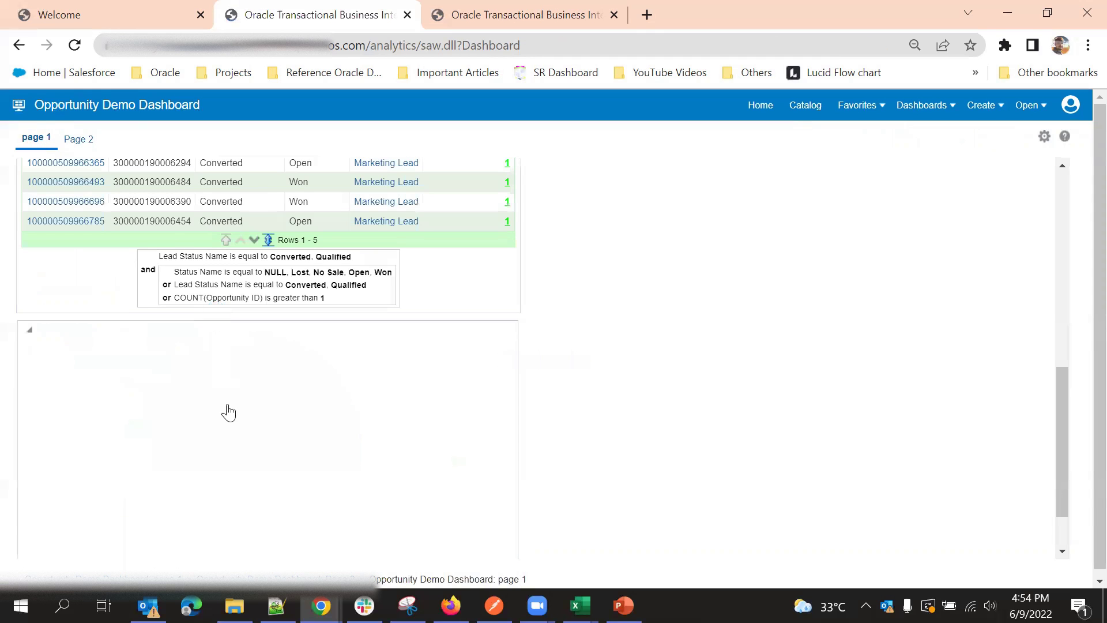
scroll(226, 409, "up", 8)
left_click(78, 139)
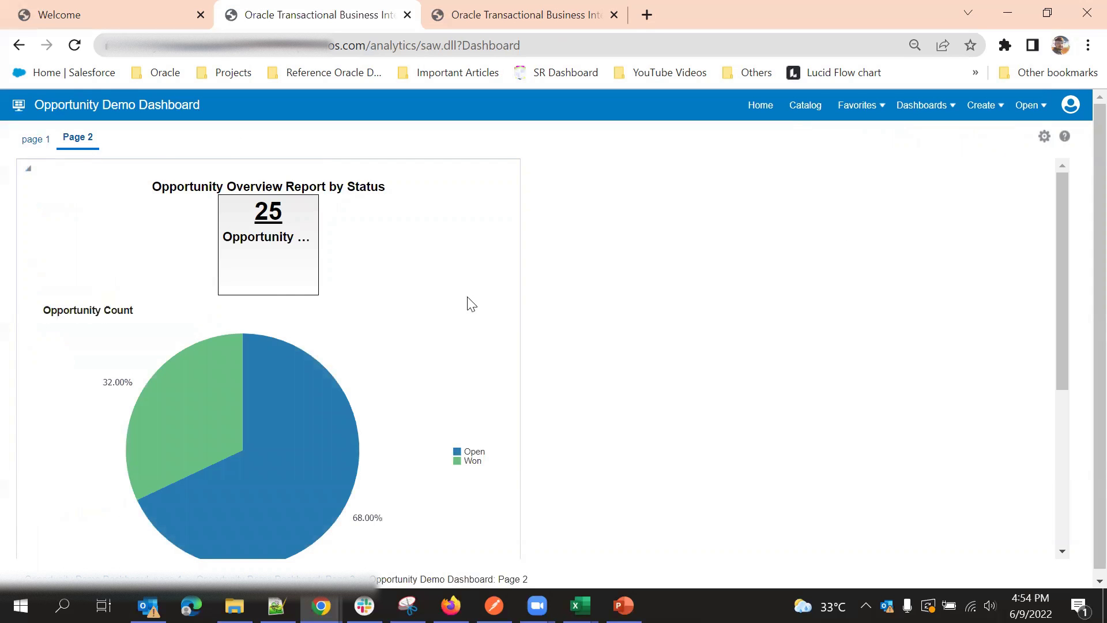
scroll(470, 309, "down", 5)
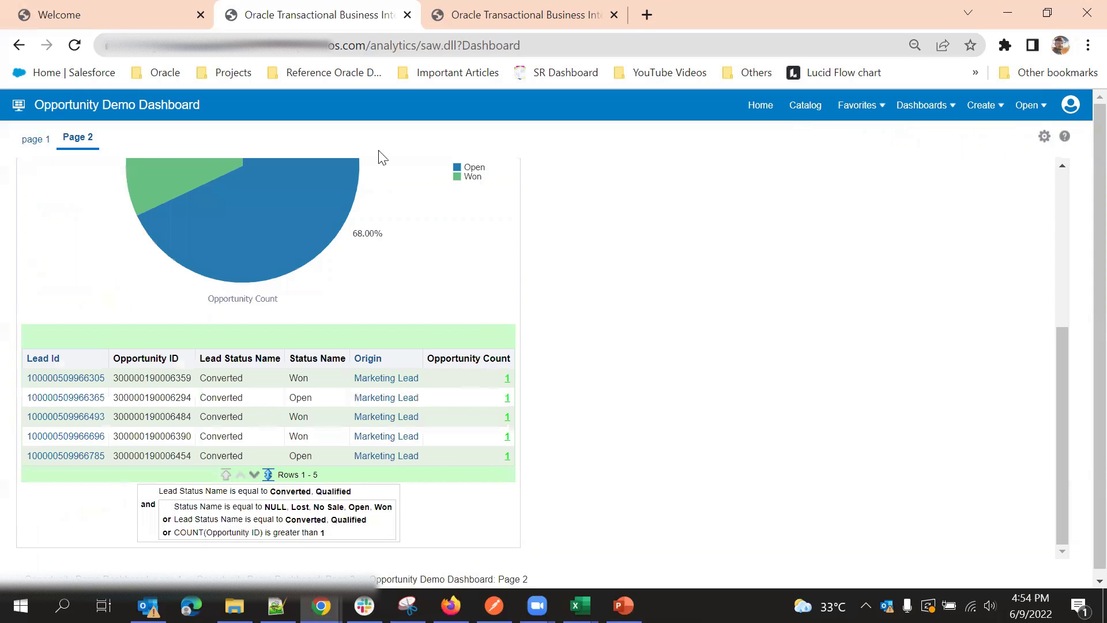
scroll(380, 162, "up", 5)
- Open the dashboard for editing and bring up the page report links settings for Page 2
left_click(1043, 139)
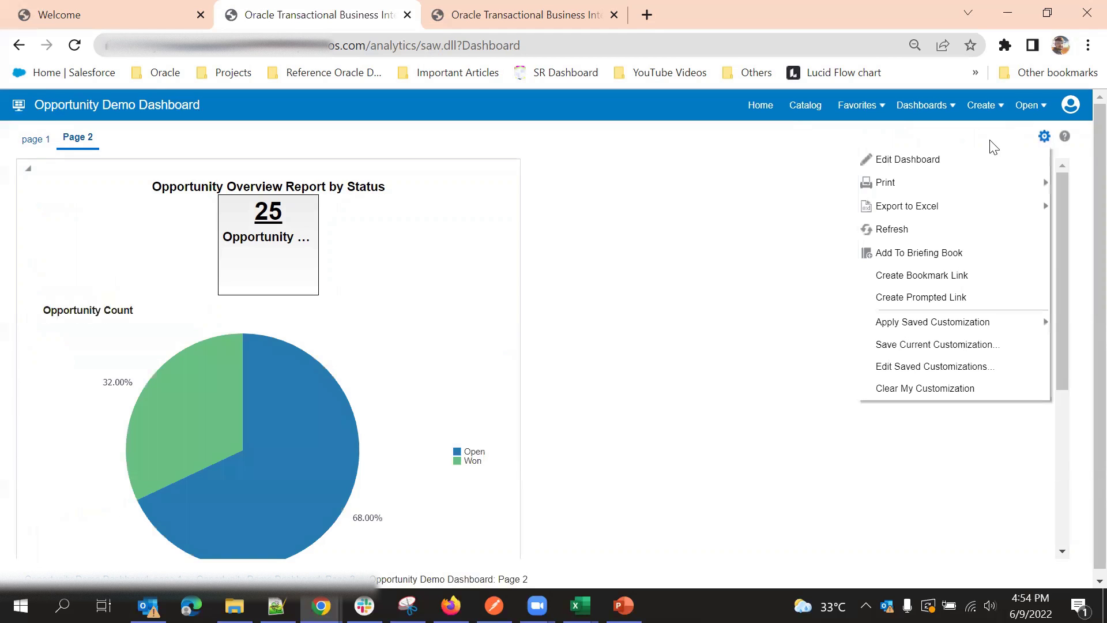
left_click(934, 159)
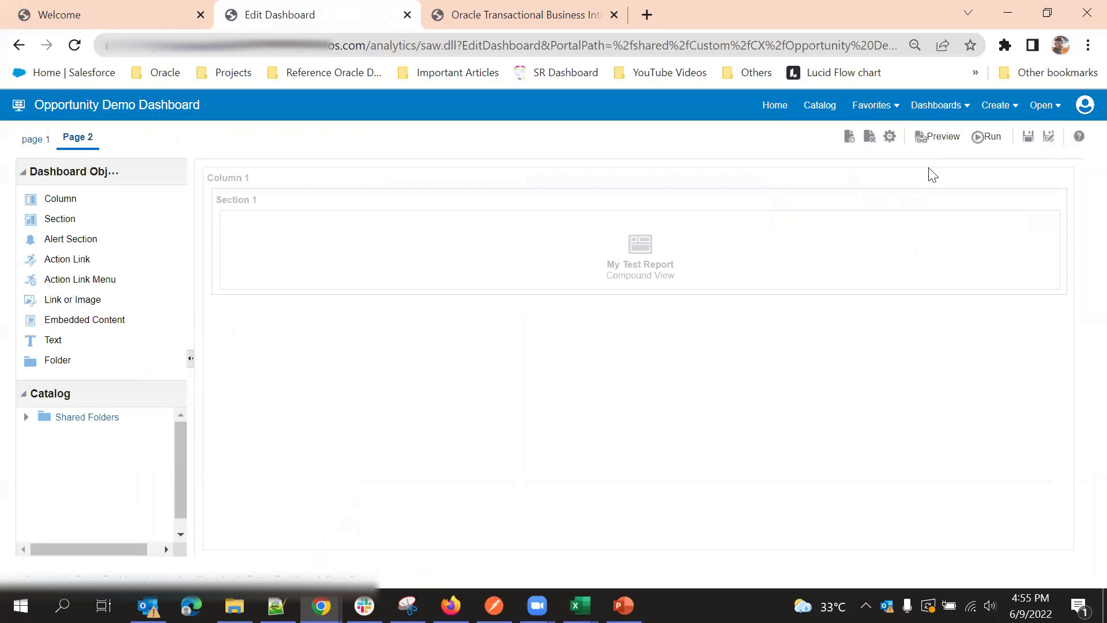
left_click(889, 137)
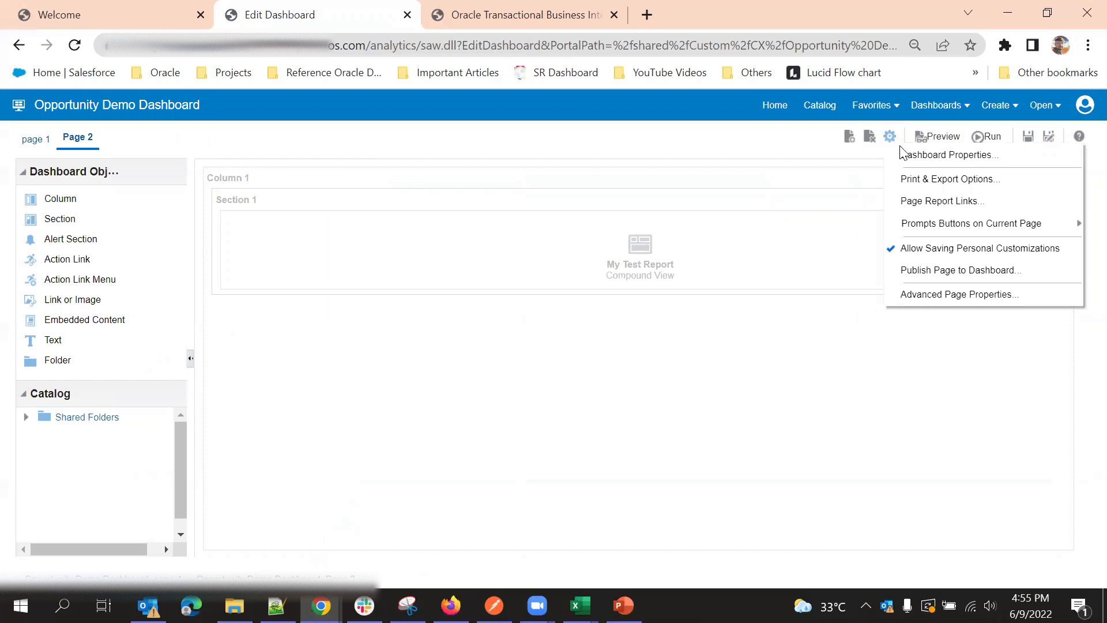
left_click(943, 199)
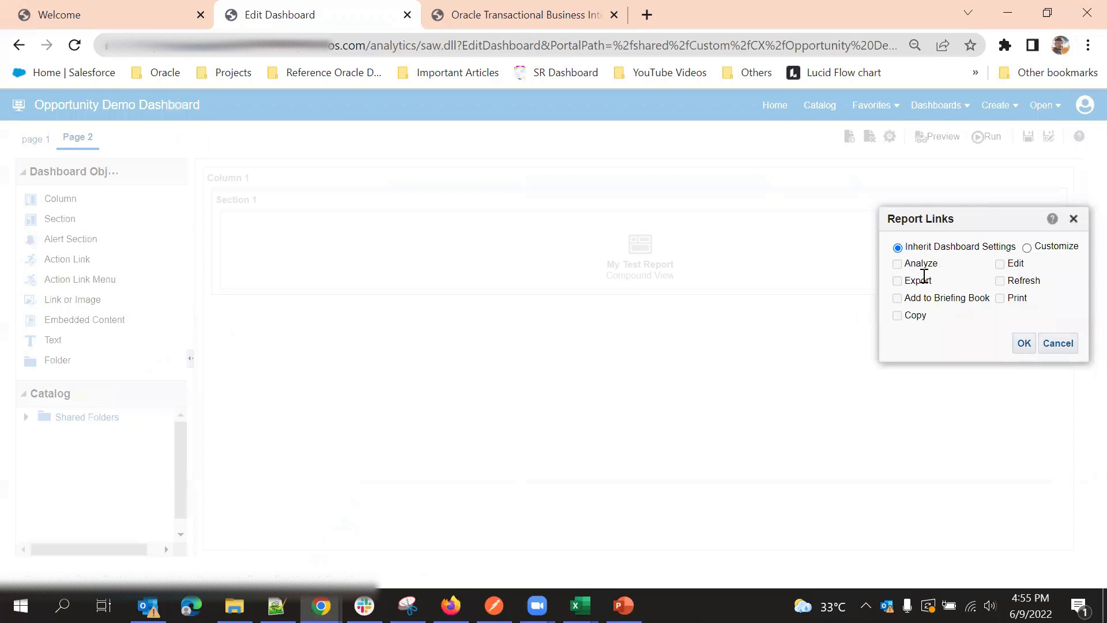
- Customize Page 2's report links to include Analyze, Edit, Export, Refresh, Print, Add to Briefing Book and Copy
left_click(1027, 248)
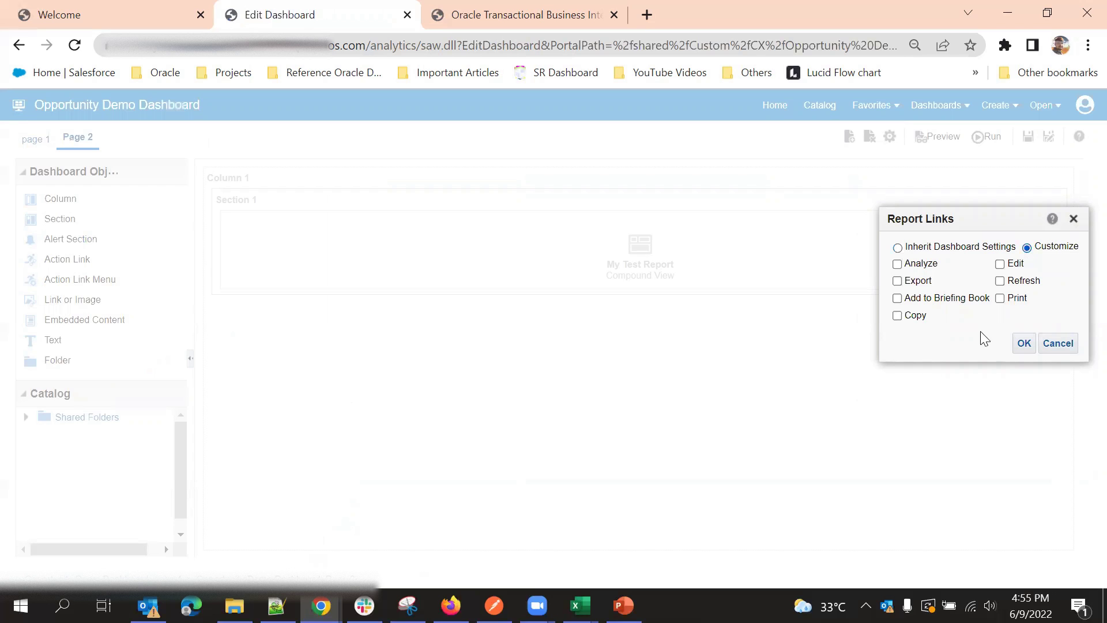
left_click(897, 264)
left_click(898, 281)
left_click(1000, 281)
left_click(1000, 298)
left_click(898, 316)
left_click(897, 298)
left_click(1024, 343)
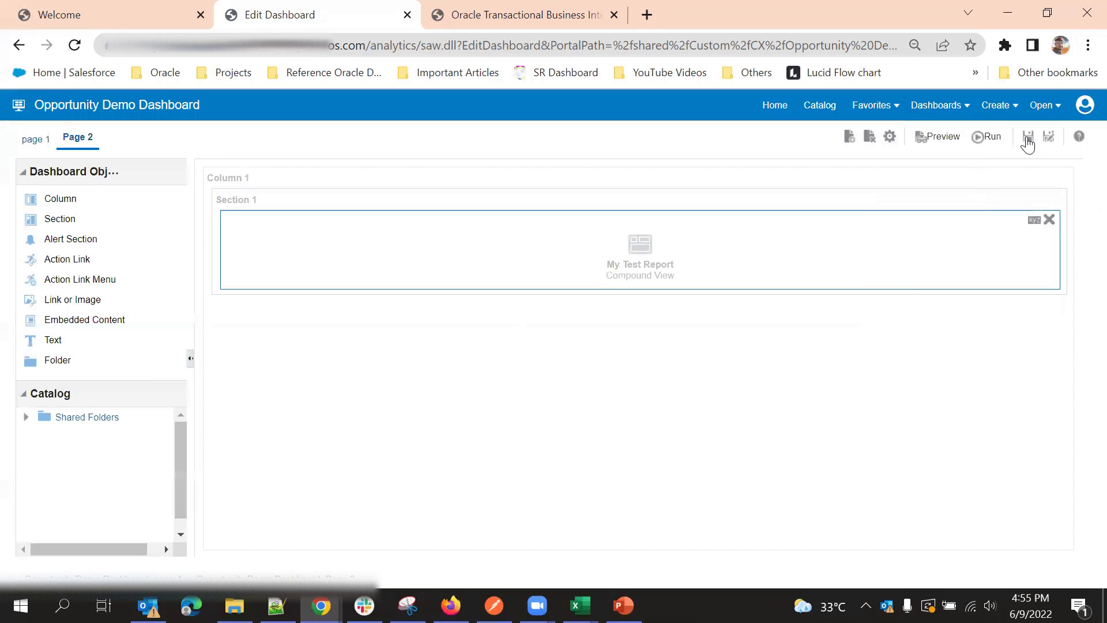
- Save the Page 2 changes and run the dashboard from page 1
left_click(1027, 141)
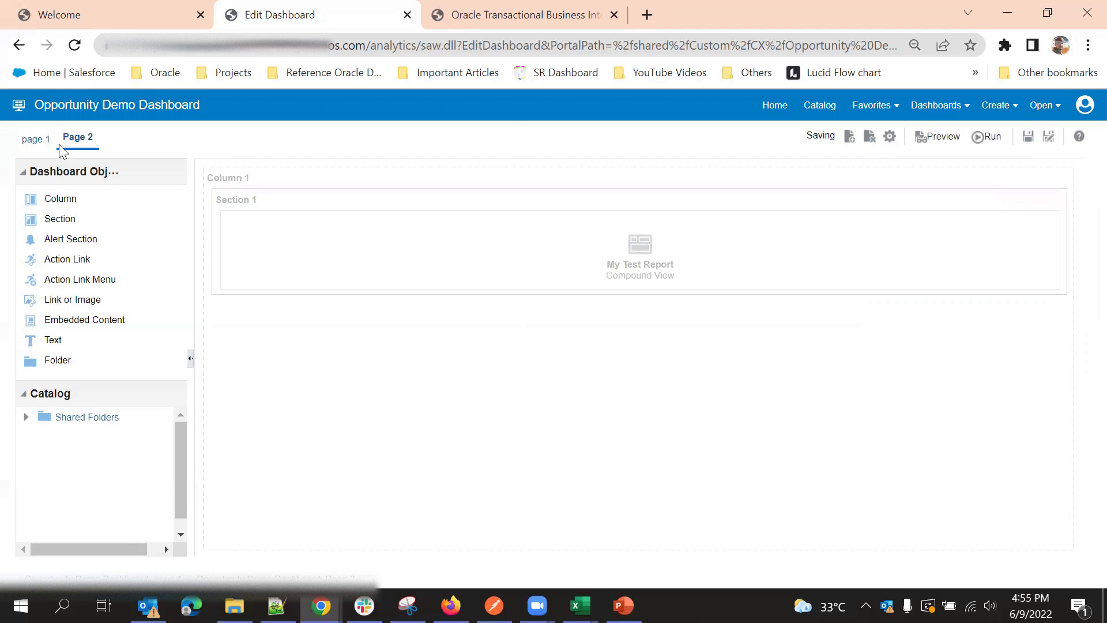
left_click(40, 140)
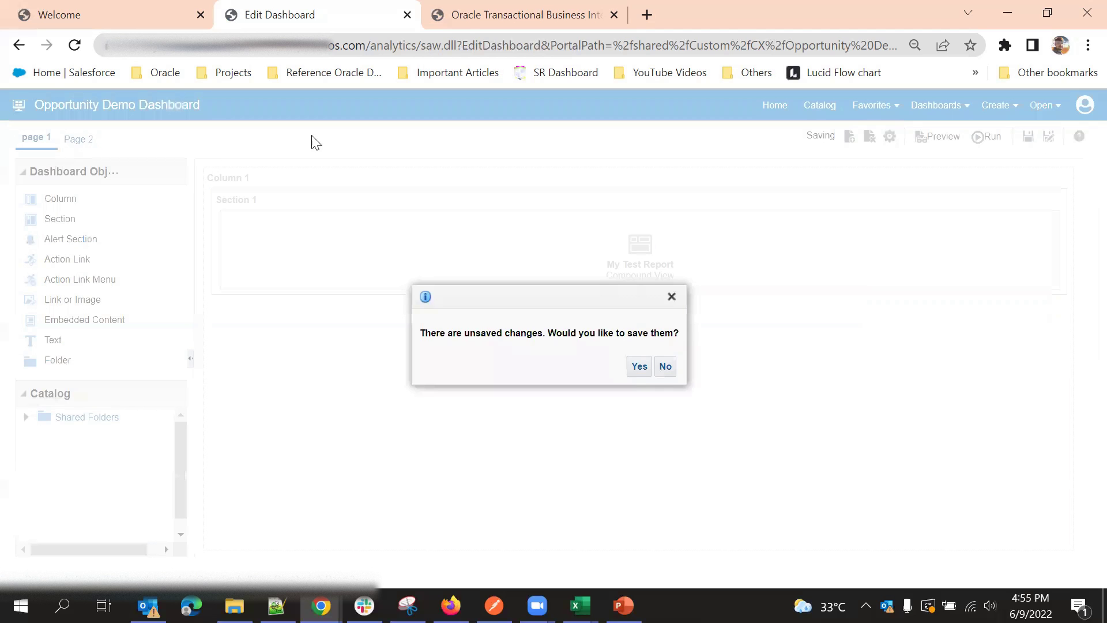
left_click(639, 368)
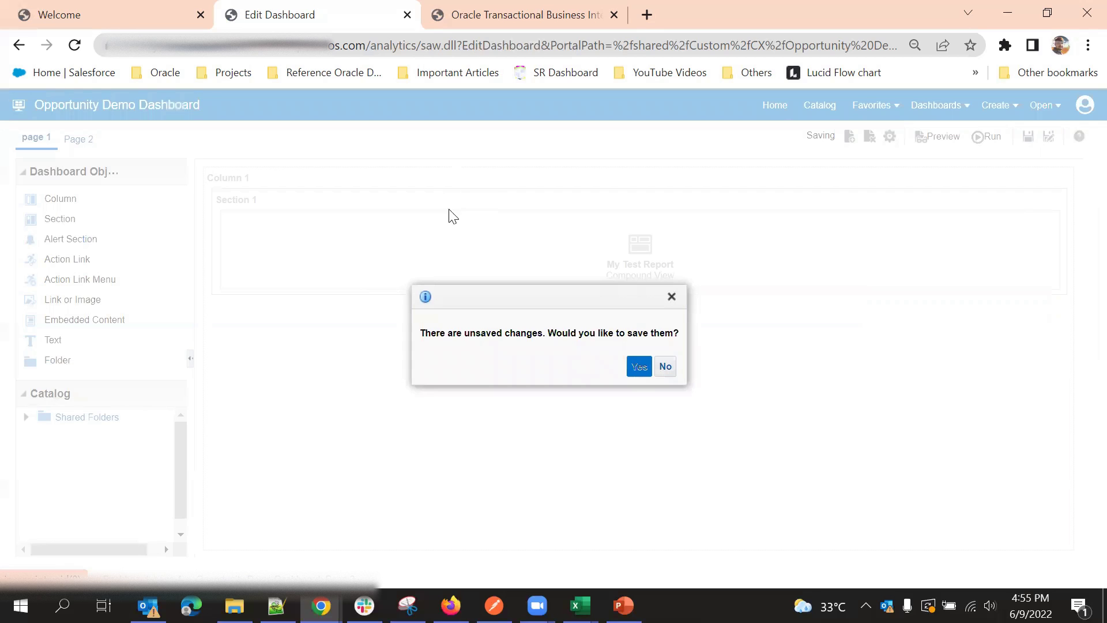
left_click(638, 366)
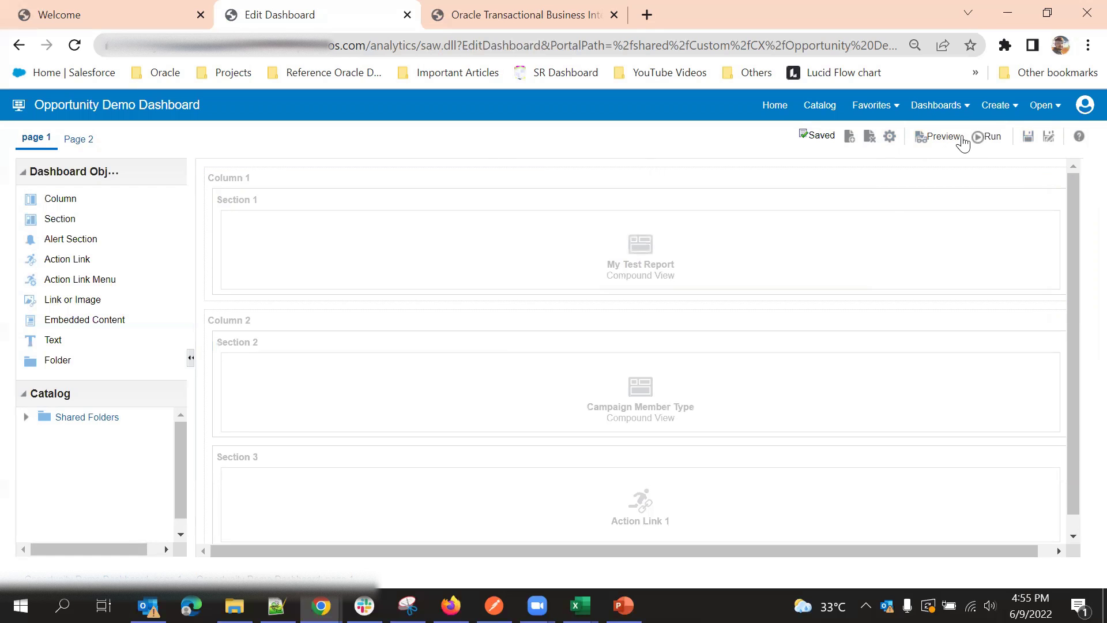
left_click(988, 136)
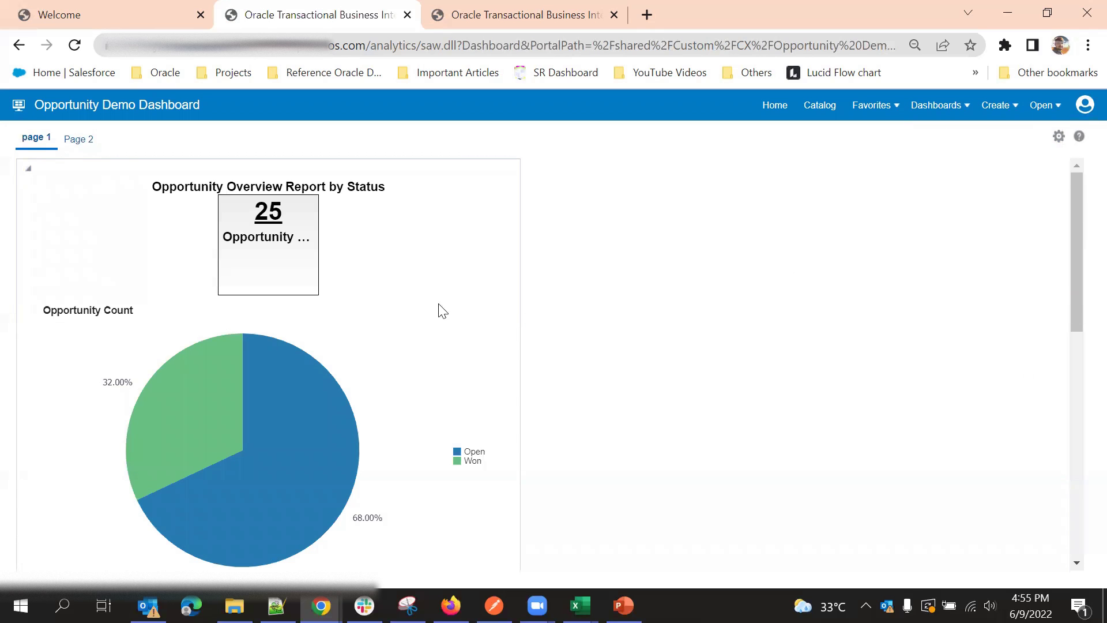
- Examine the report links beneath My Test Report on Page 2 and compare them with the reports on page 1
left_click(87, 142)
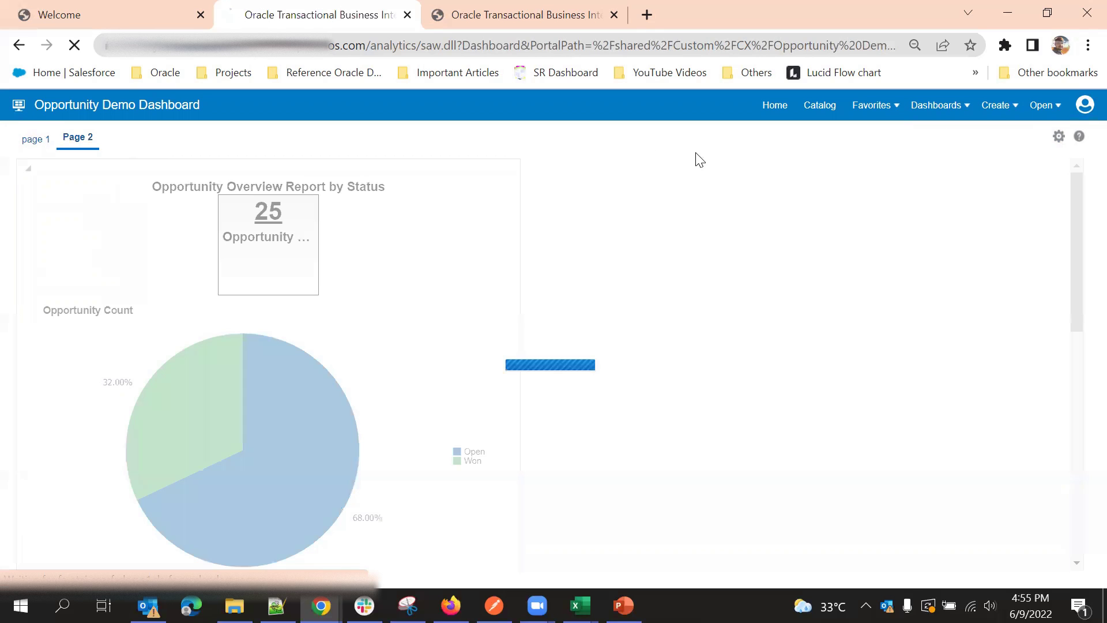
left_click(1060, 137)
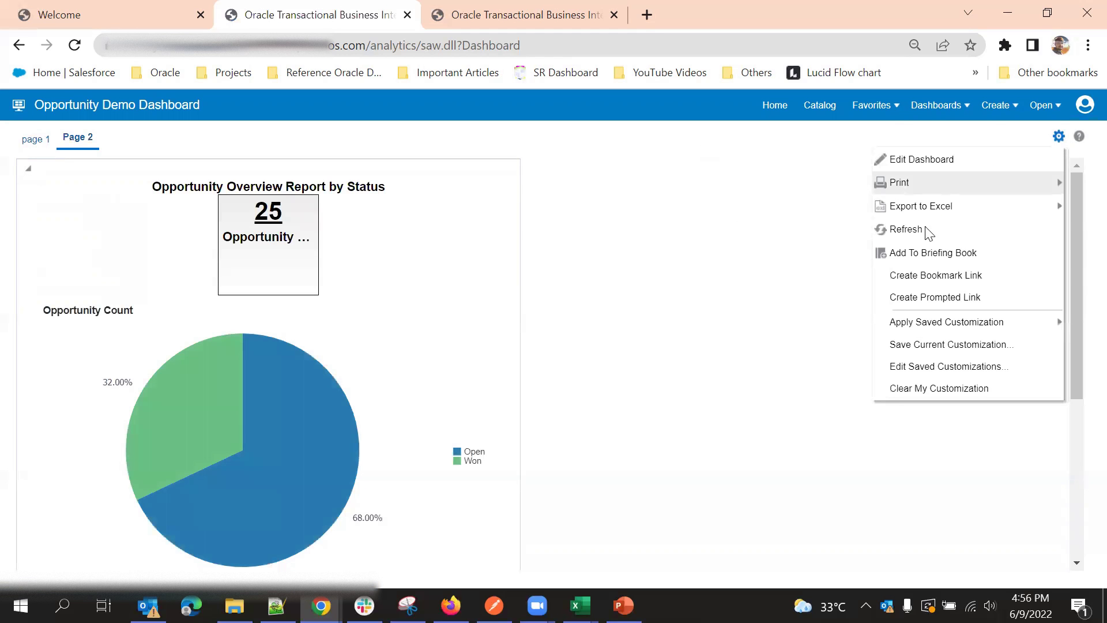
left_click(721, 237)
scroll(581, 240, "down", 1)
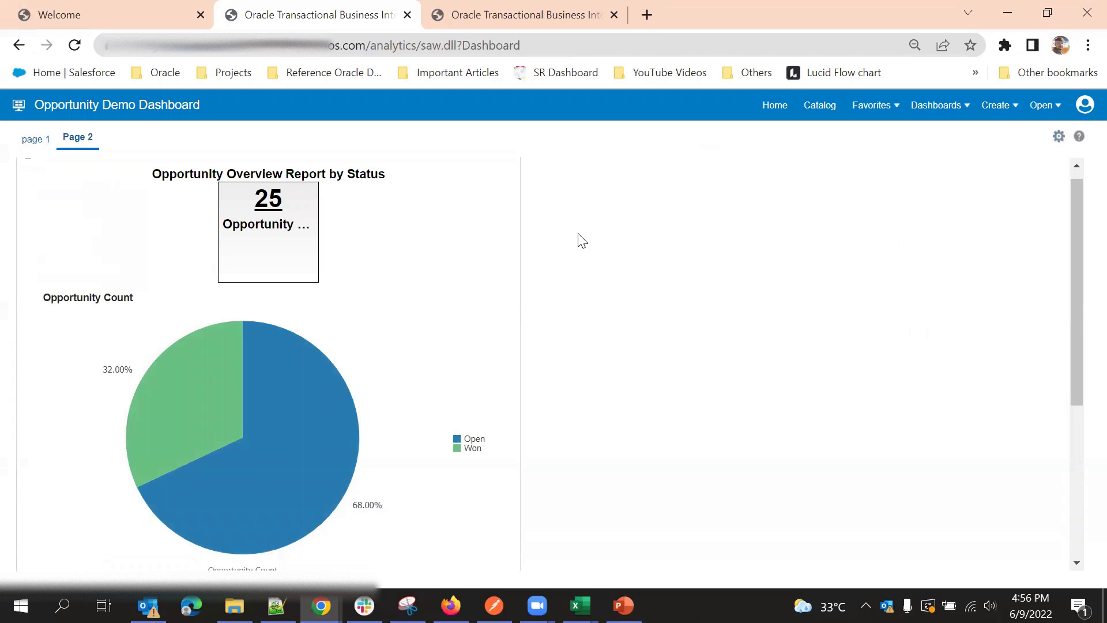
scroll(581, 240, "down", 5)
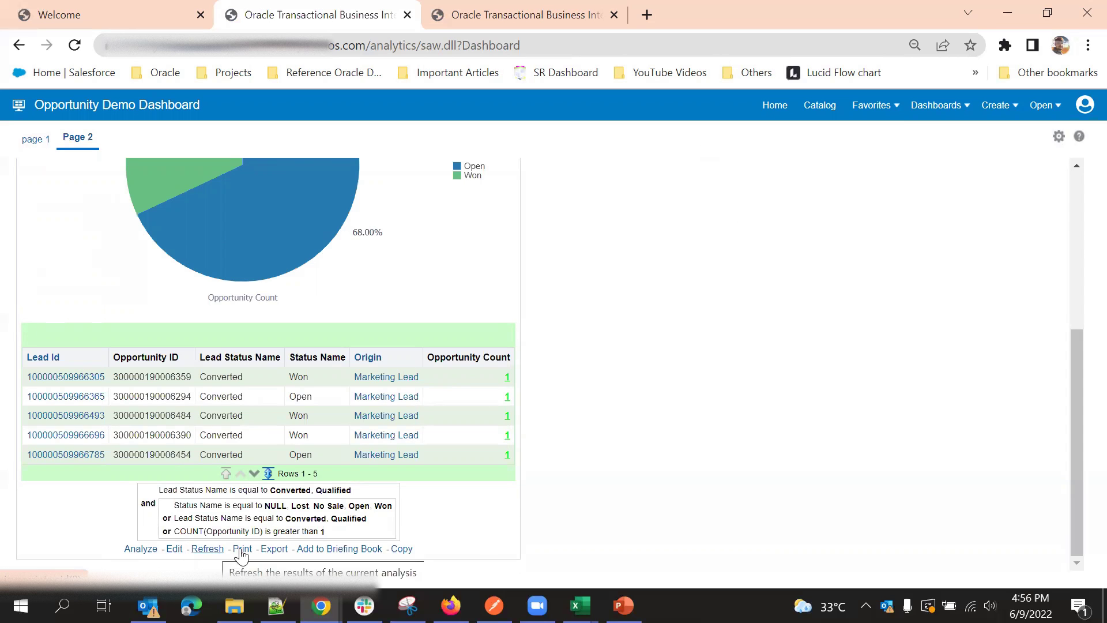
left_click(32, 141)
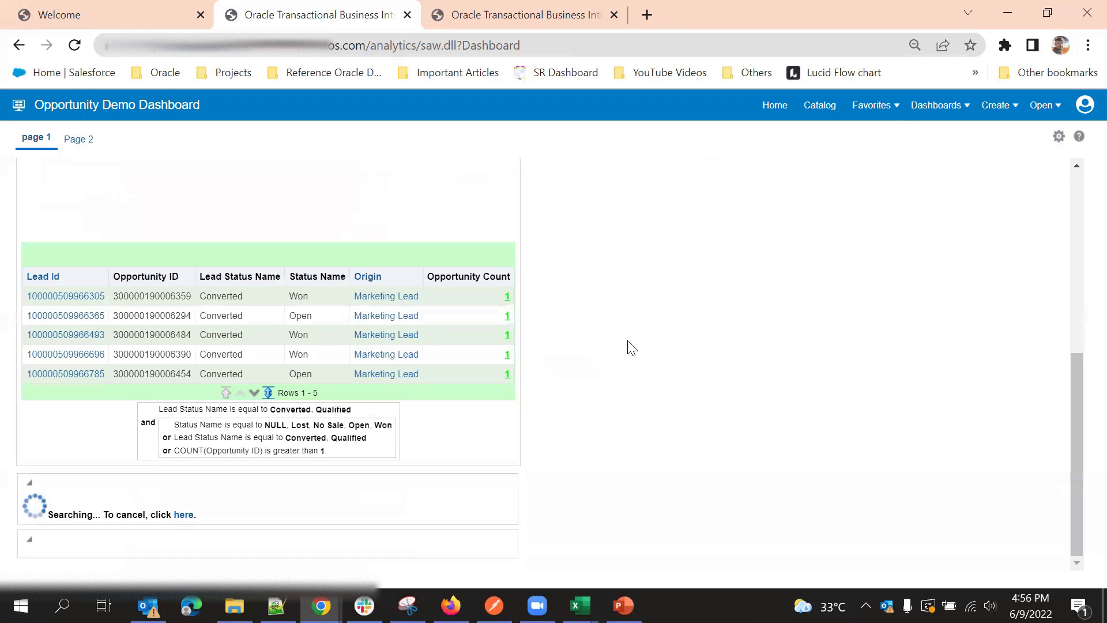
scroll(597, 326, "down", 4)
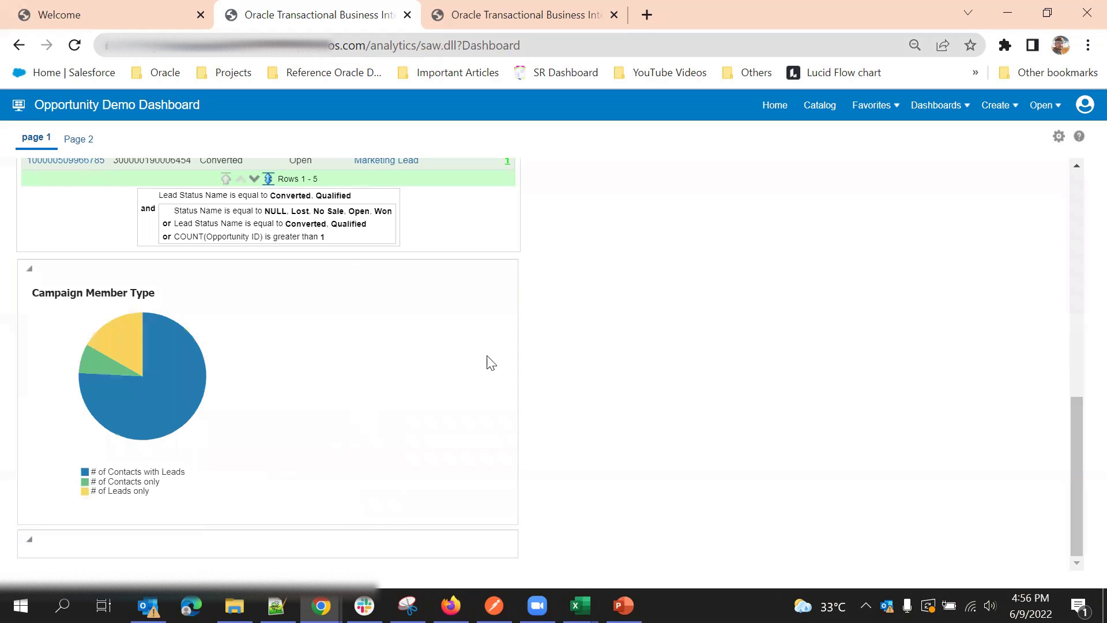
scroll(487, 363, "up", 3)
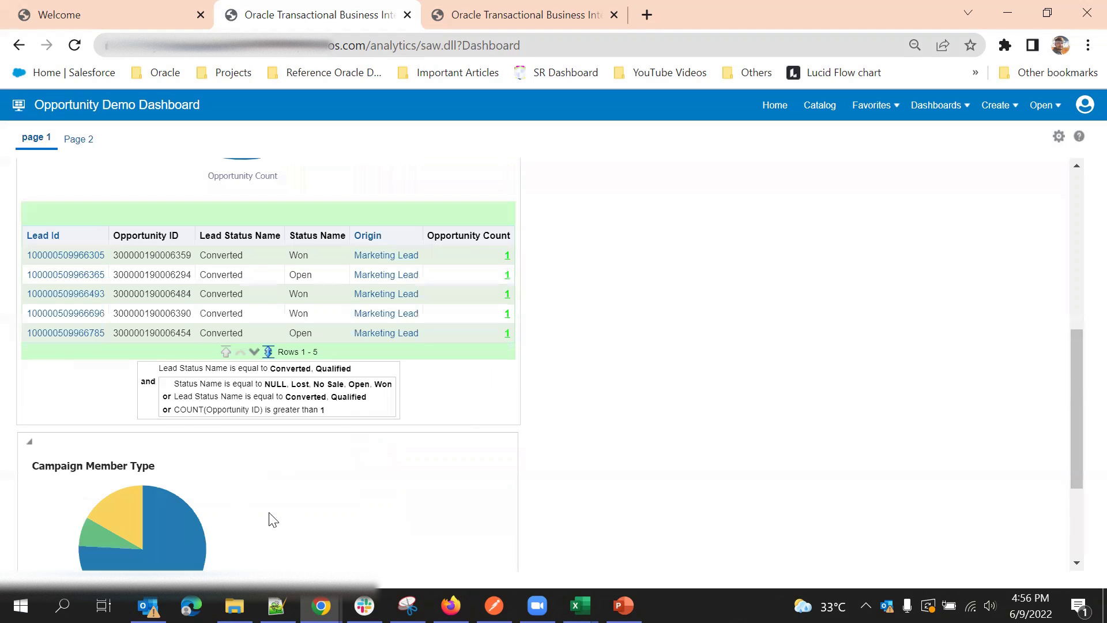
scroll(271, 517, "down", 3)
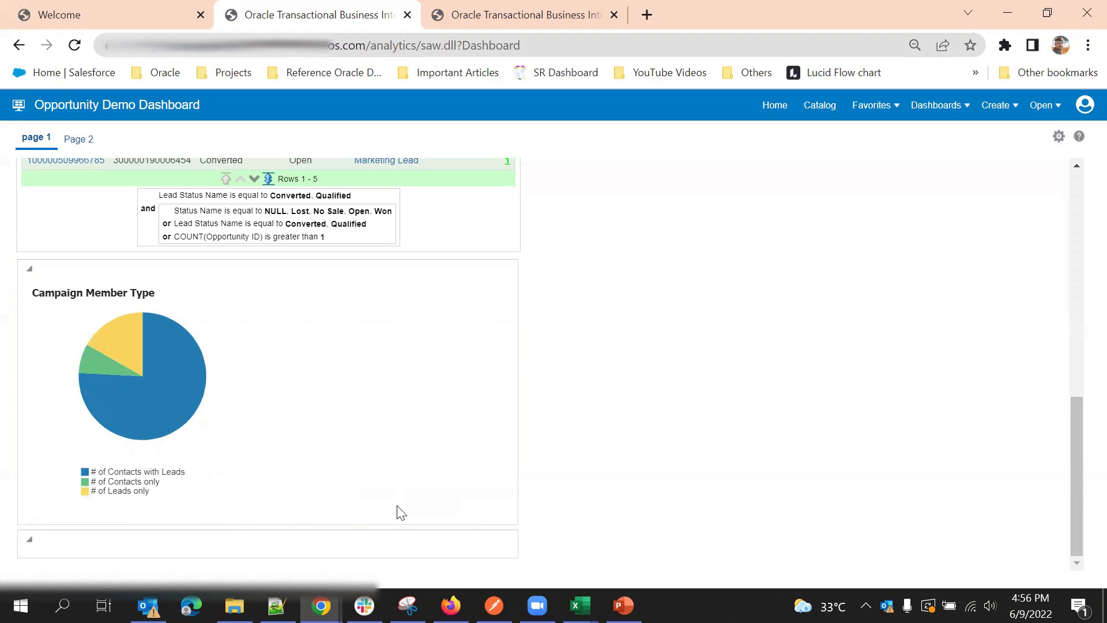
scroll(401, 512, "up", 5)
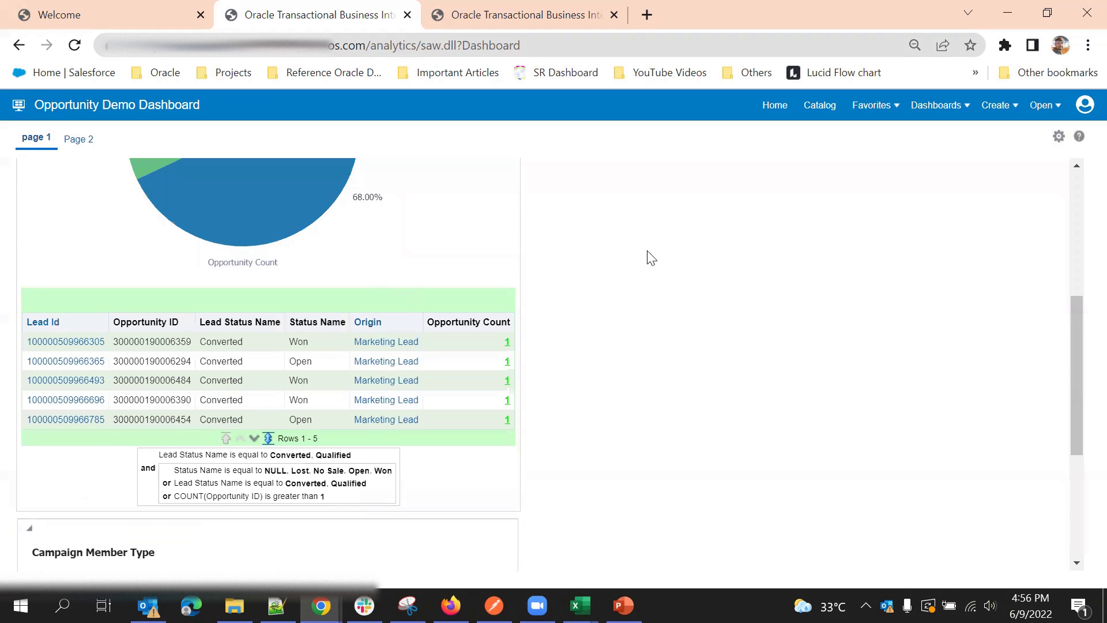
scroll(1003, 171, "up", 6)
- Open page 1 of the dashboard for editing and review its layout and available dashboard objects
left_click(1058, 138)
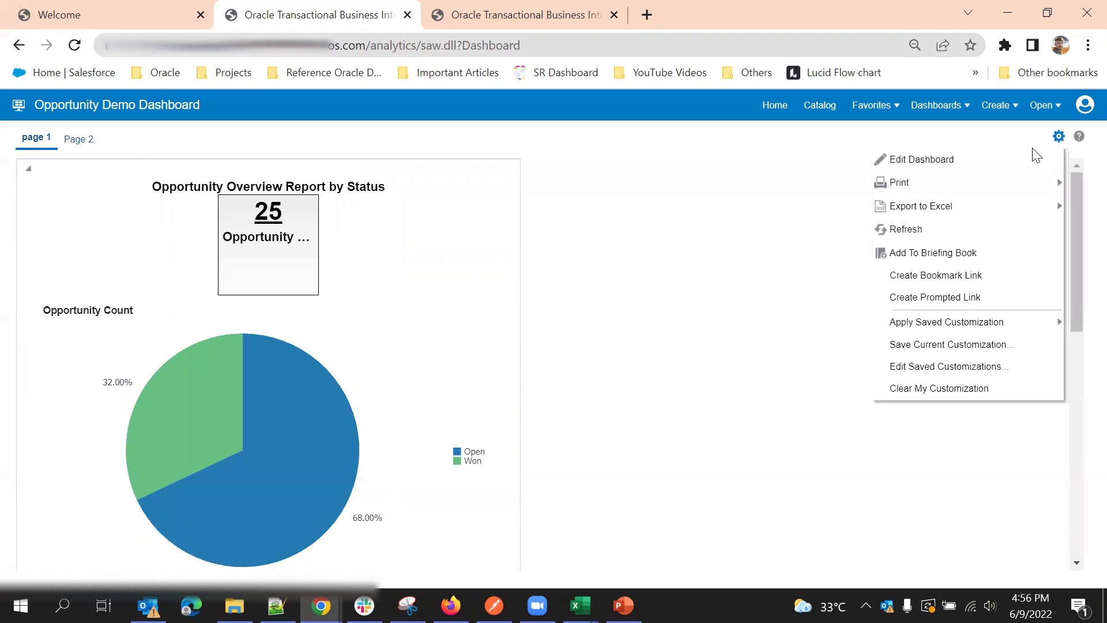
left_click(1029, 150)
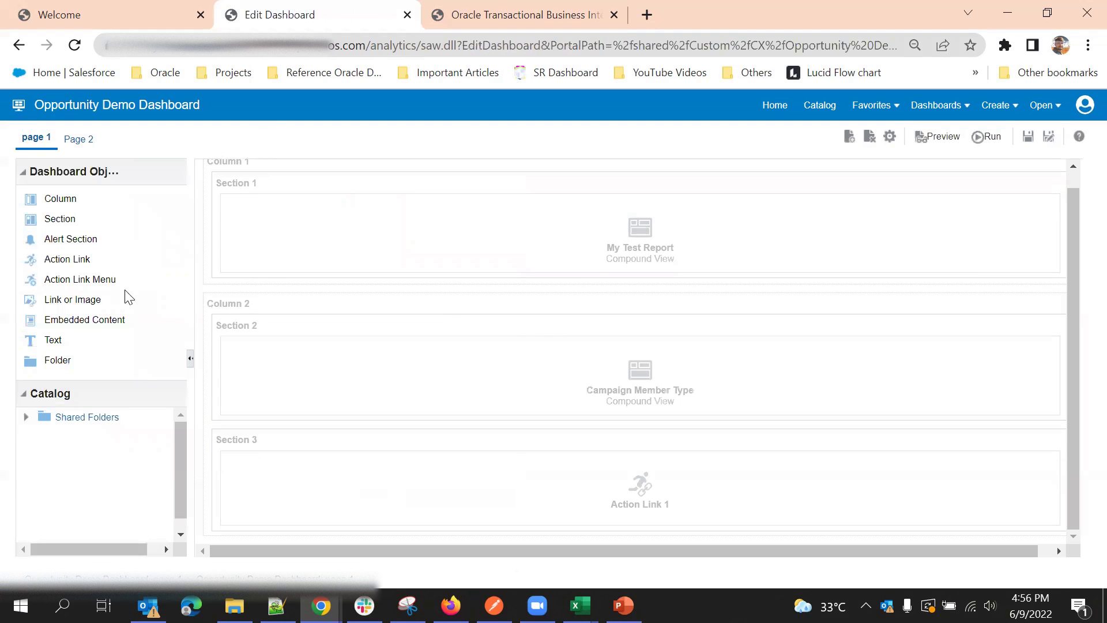
scroll(465, 318, "up", 1)
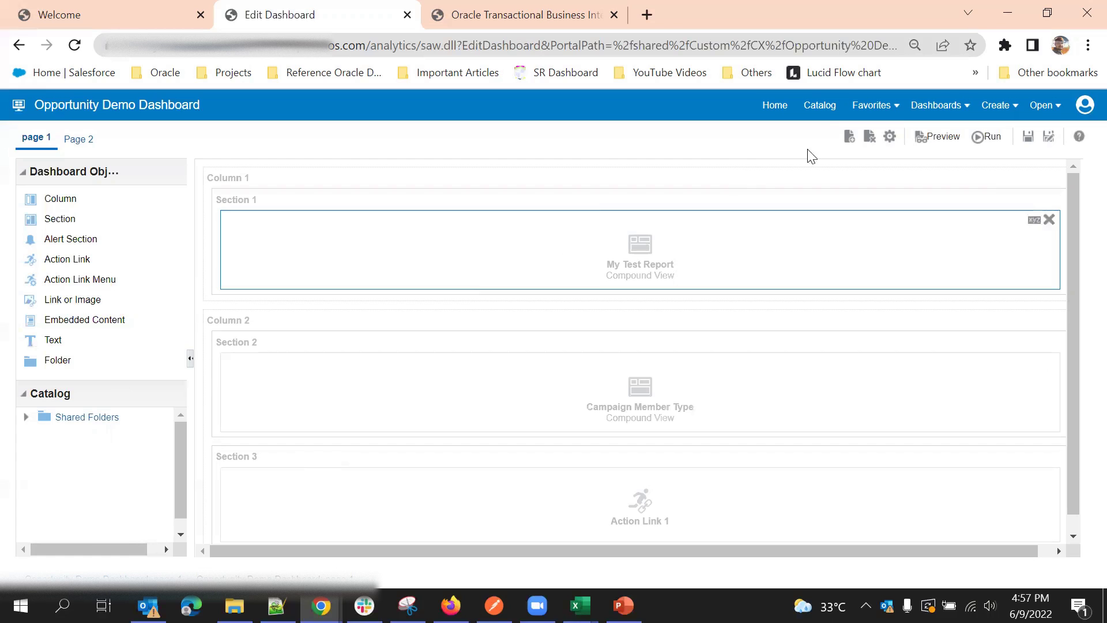
- Go to the catalog and start creating a new dashboard prompt
left_click(819, 106)
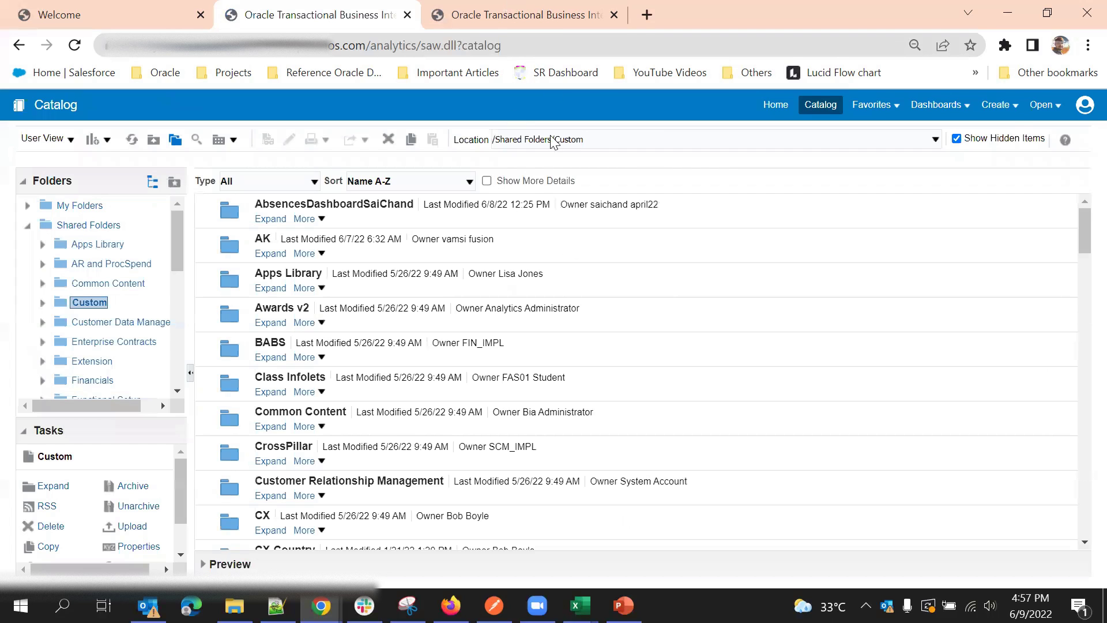
left_click(1009, 114)
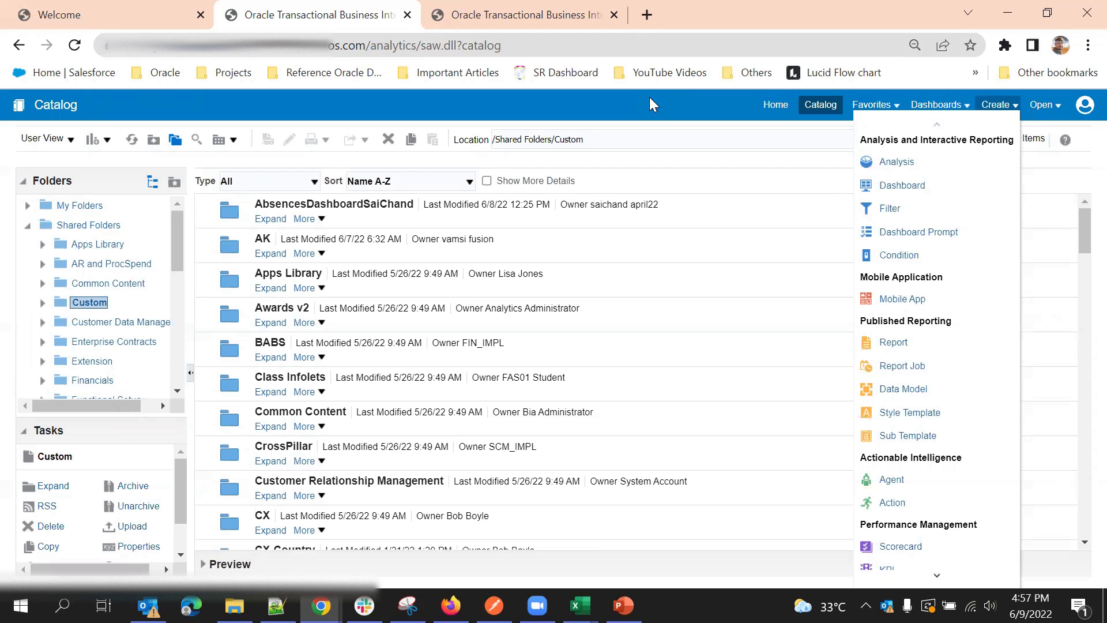
left_click(917, 233)
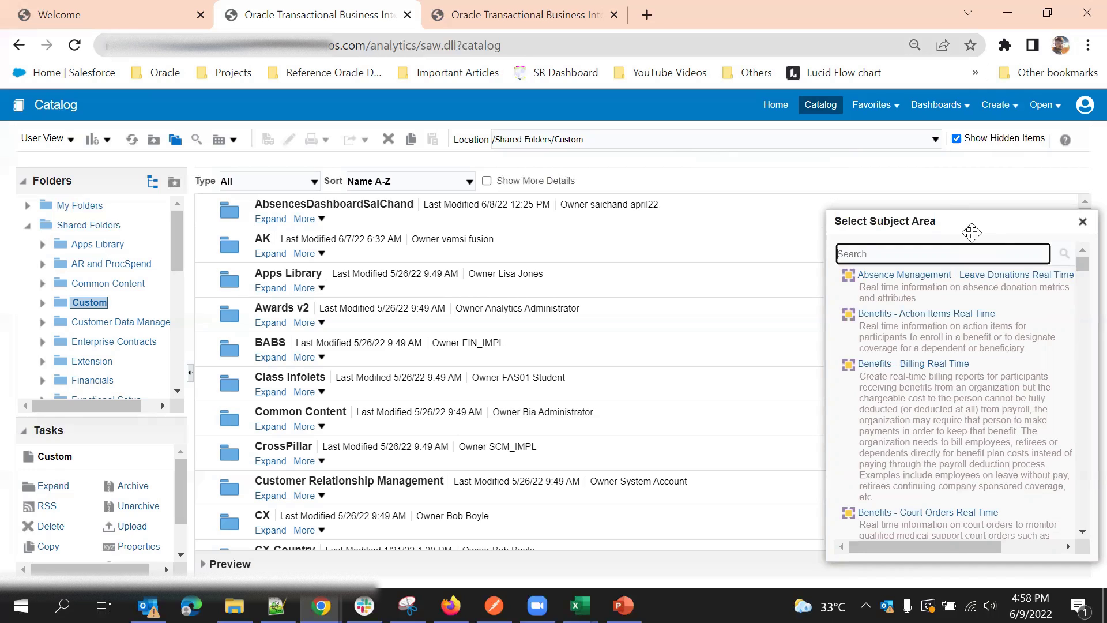
- Search the subject area list for Lead and base the prompt on Marketing - CRM Leads and Opportunities Real Time
key("ctrl+f")
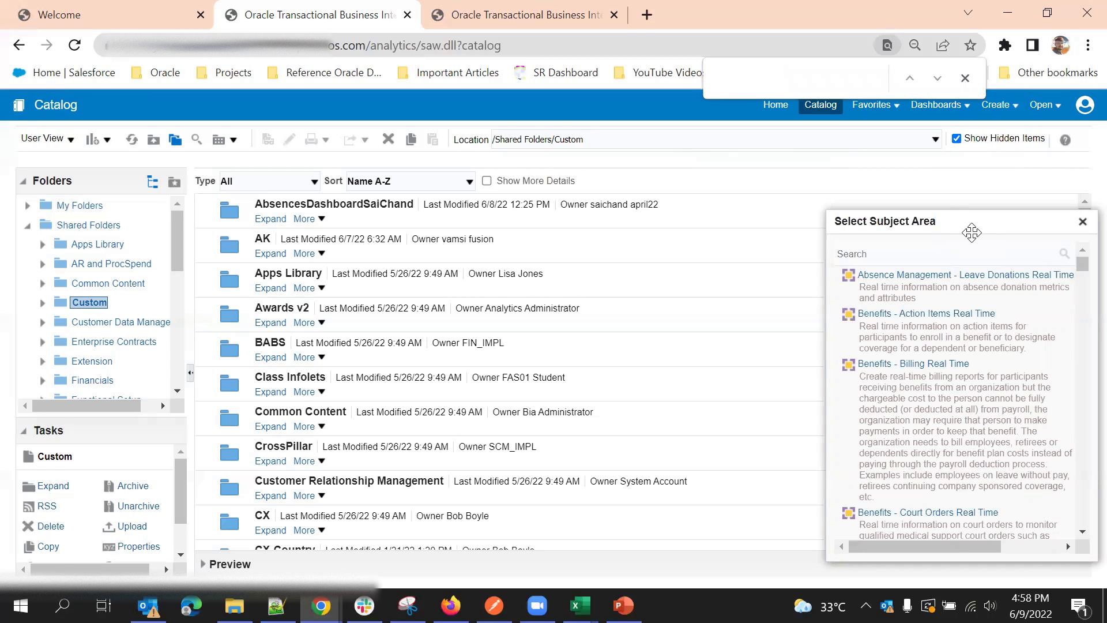
type("Lead")
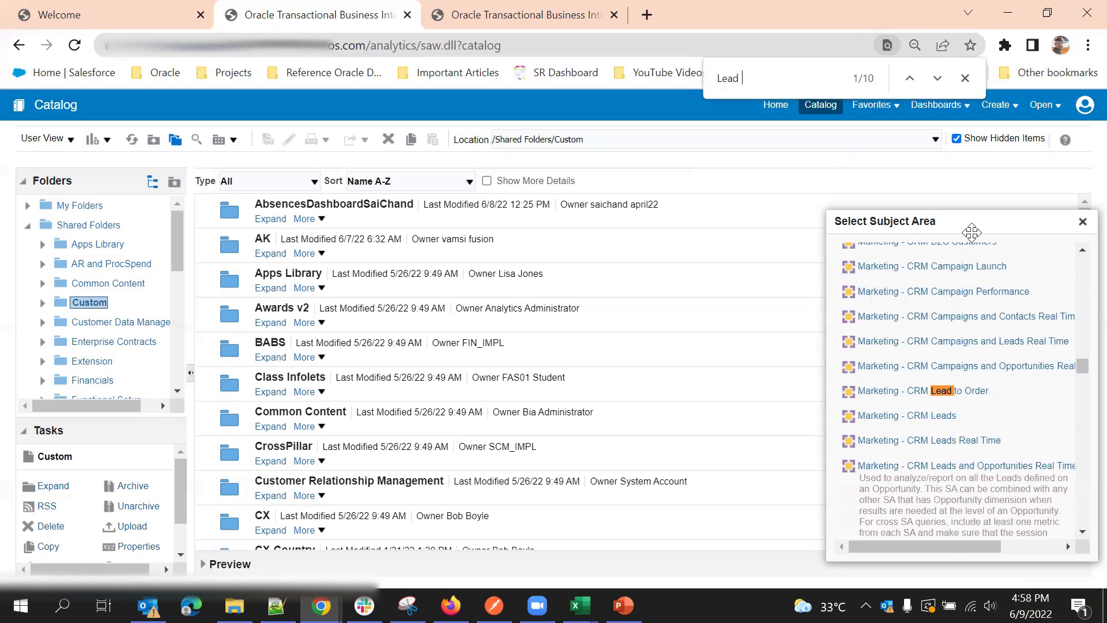
type("and")
key("BackSpace")
key("BackSpace")
key("BackSpace")
key("BackSpace")
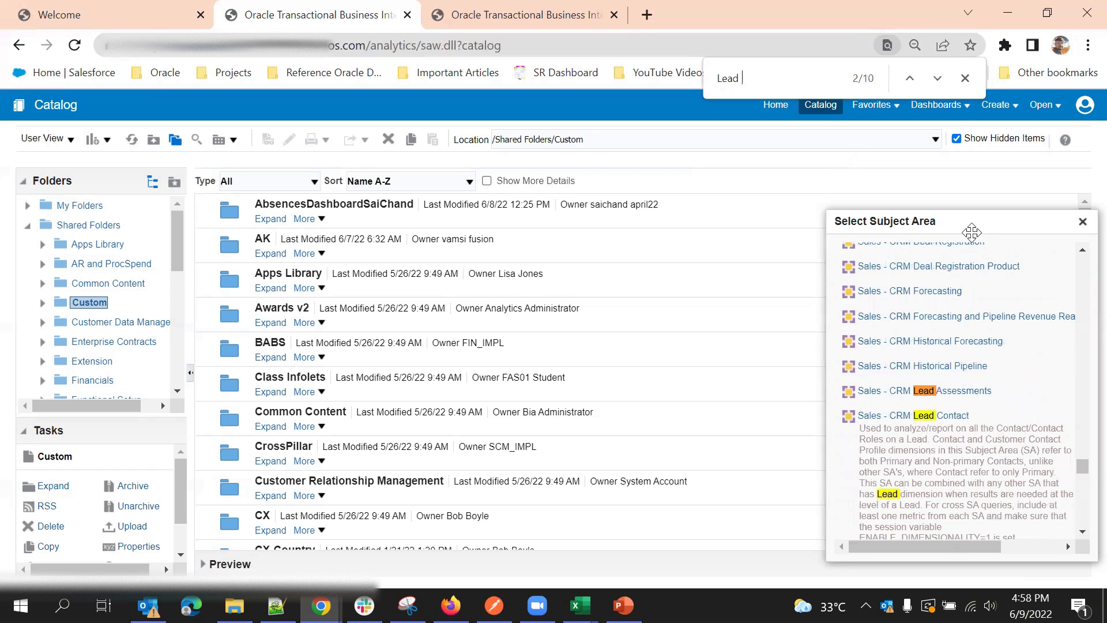
key("Return")
key("Return")
key("Return")
key("Return")
key("Return")
key("Return")
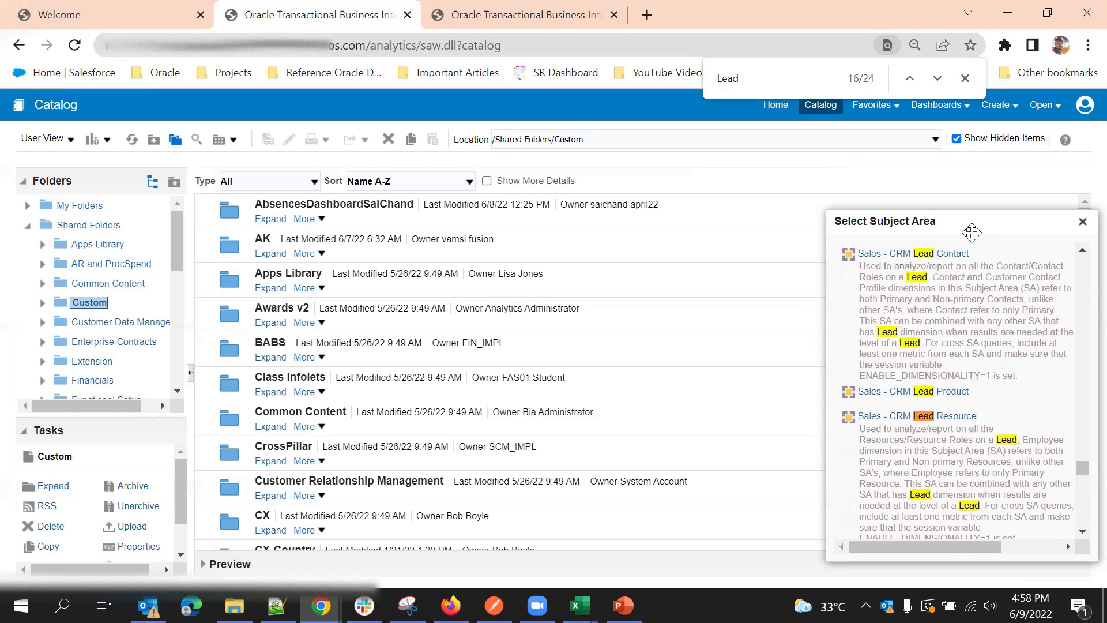
key("Return")
key("Return")
key("Return")
key("Return")
key("Return")
key("Return")
key("Return")
key("Return")
key("Return")
key("Return")
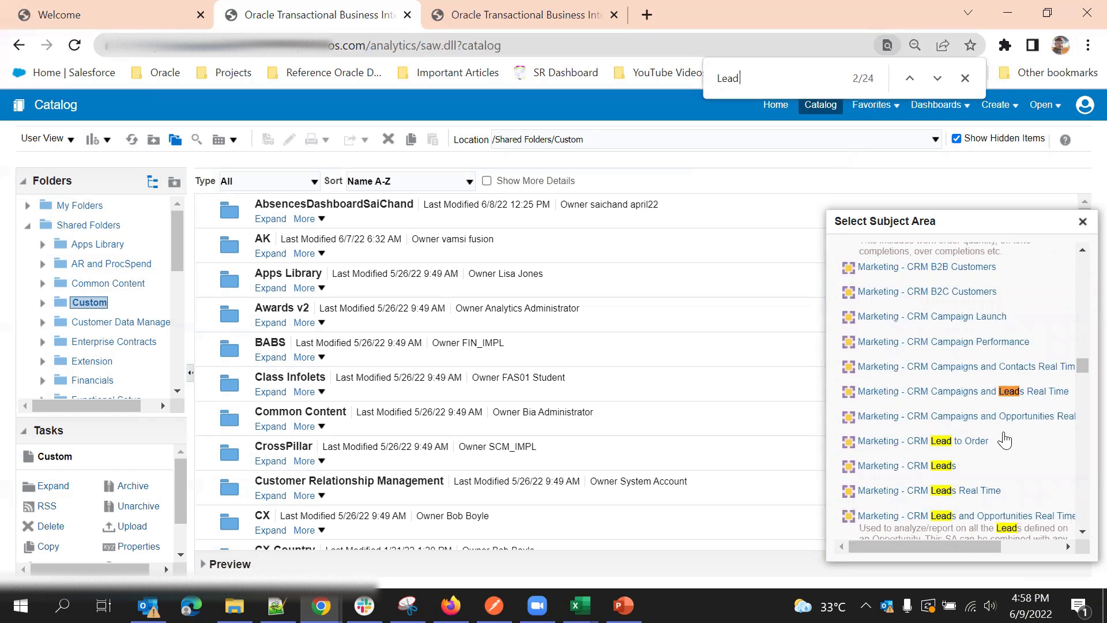
scroll(997, 438, "down", 2)
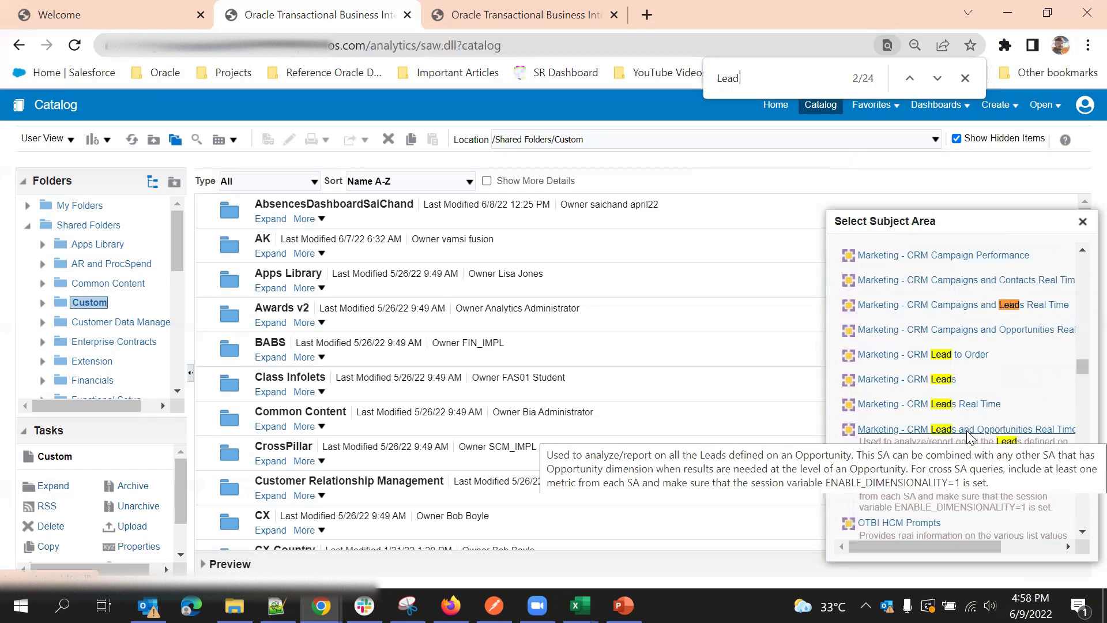
left_click(968, 438)
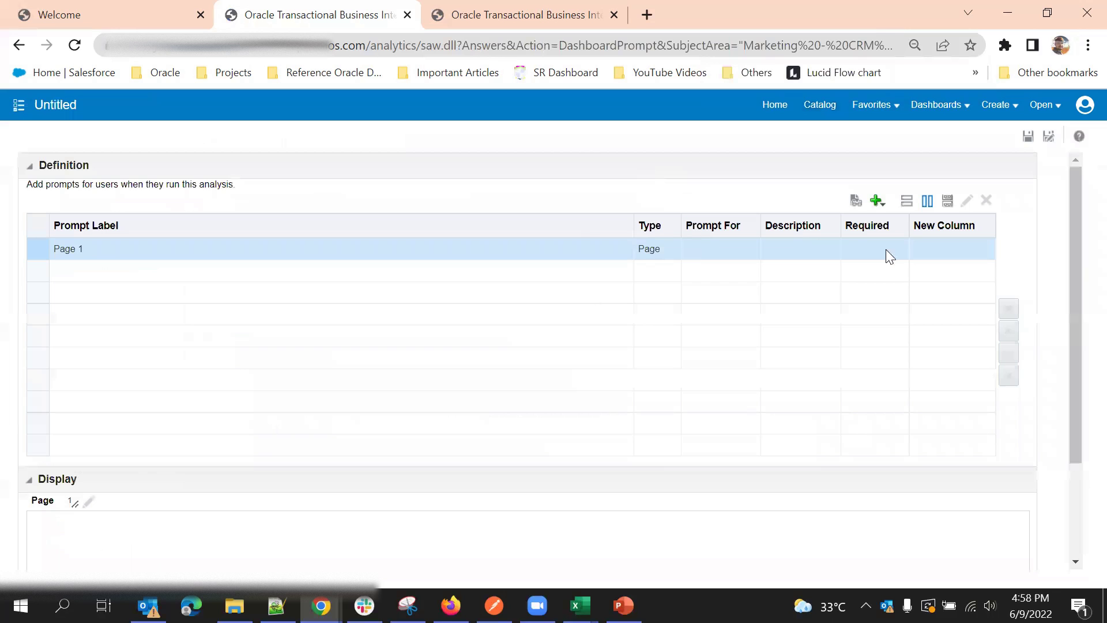
- Start a column prompt on Page 1 and expand the Opportunity folder in the column selection
left_click(865, 200)
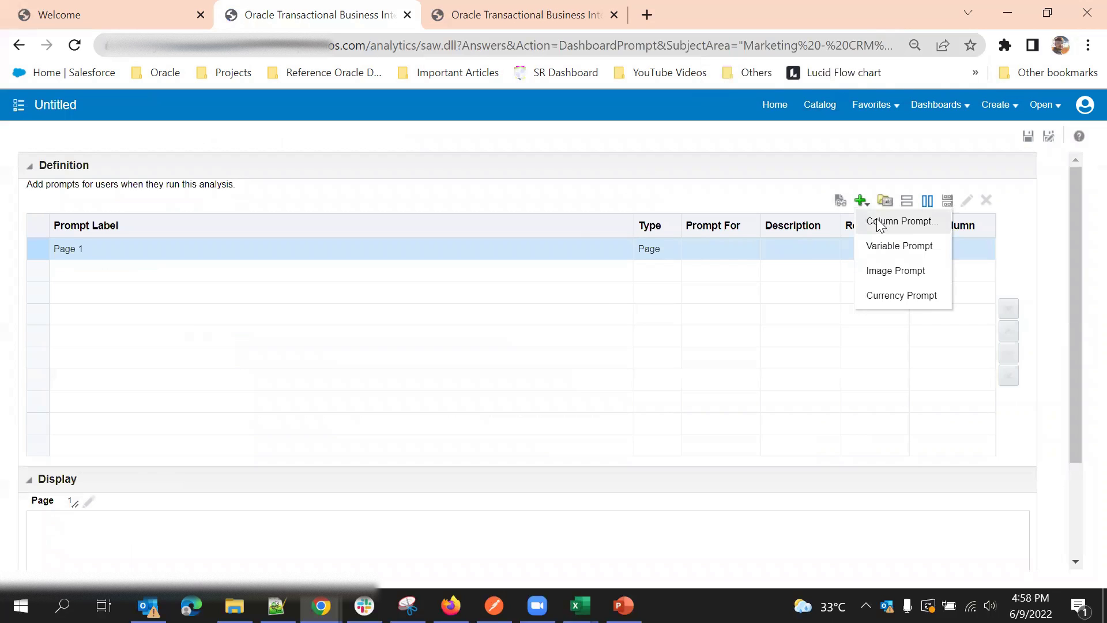
left_click(876, 223)
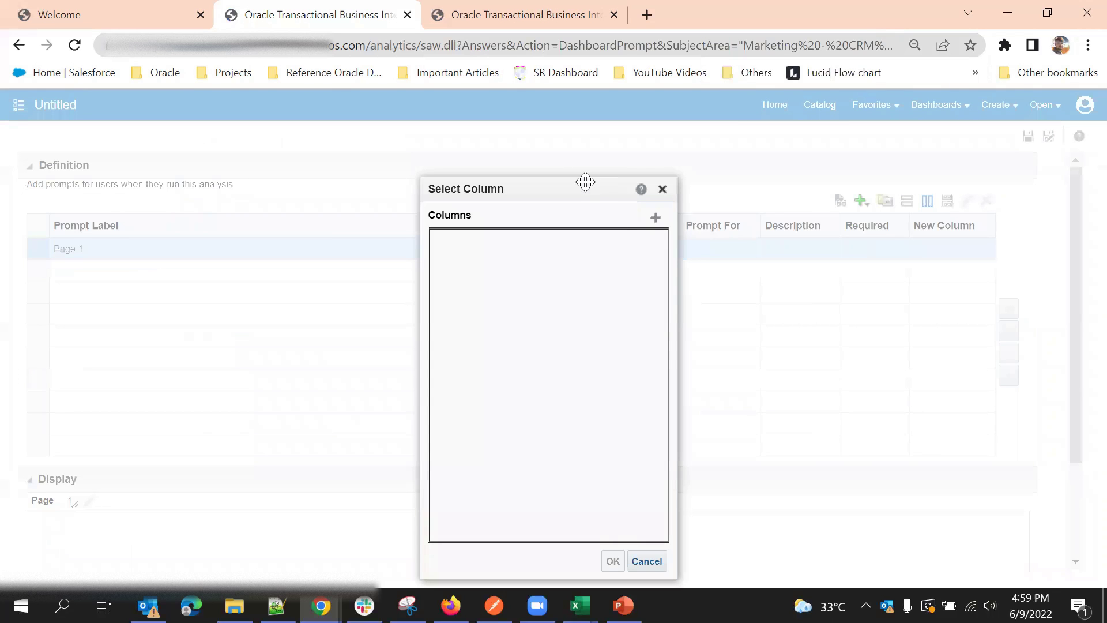
left_click_drag(576, 190, 631, 96)
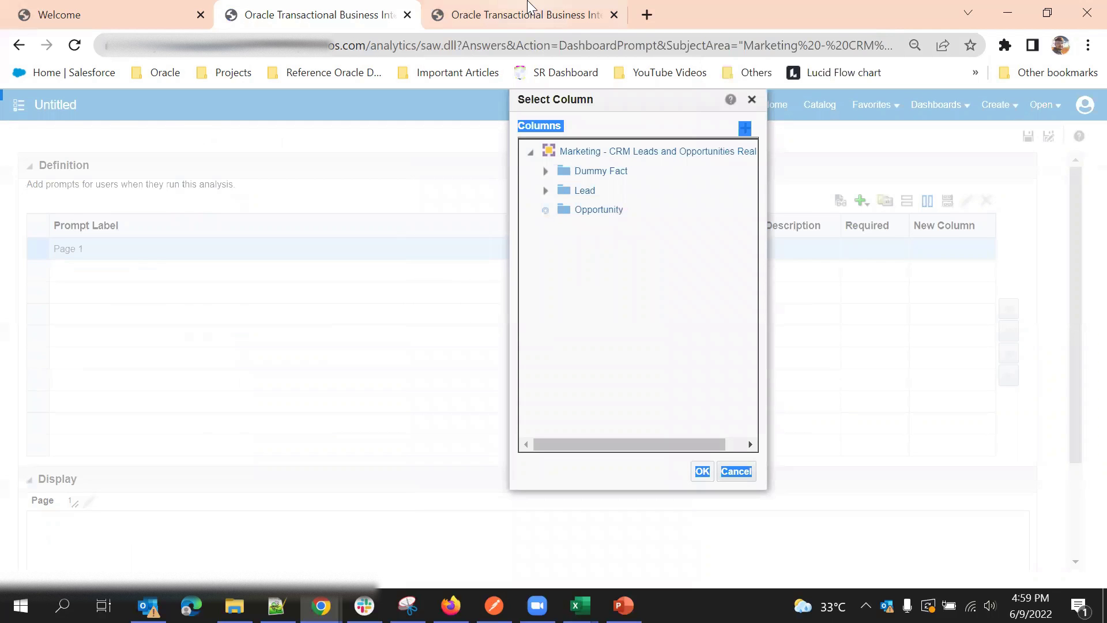
- In the other browser tab, go through the catalog to the home page to reopen My Test Report, keeping the column selection open
left_click(533, 13)
left_click(357, 7)
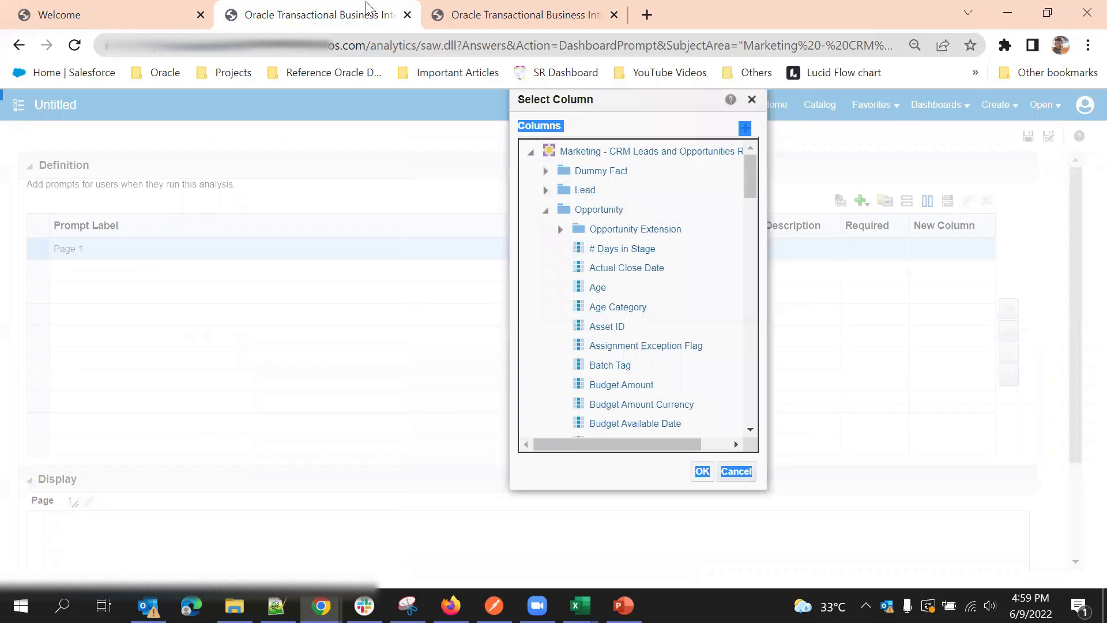
left_click(527, 8)
left_click(818, 106)
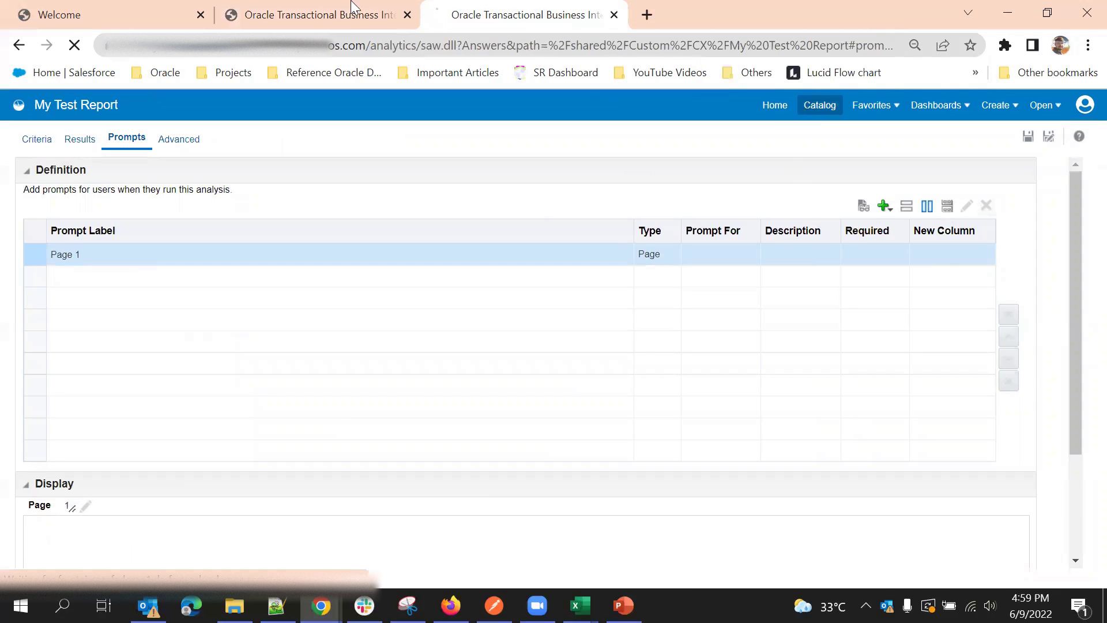
left_click(348, 8)
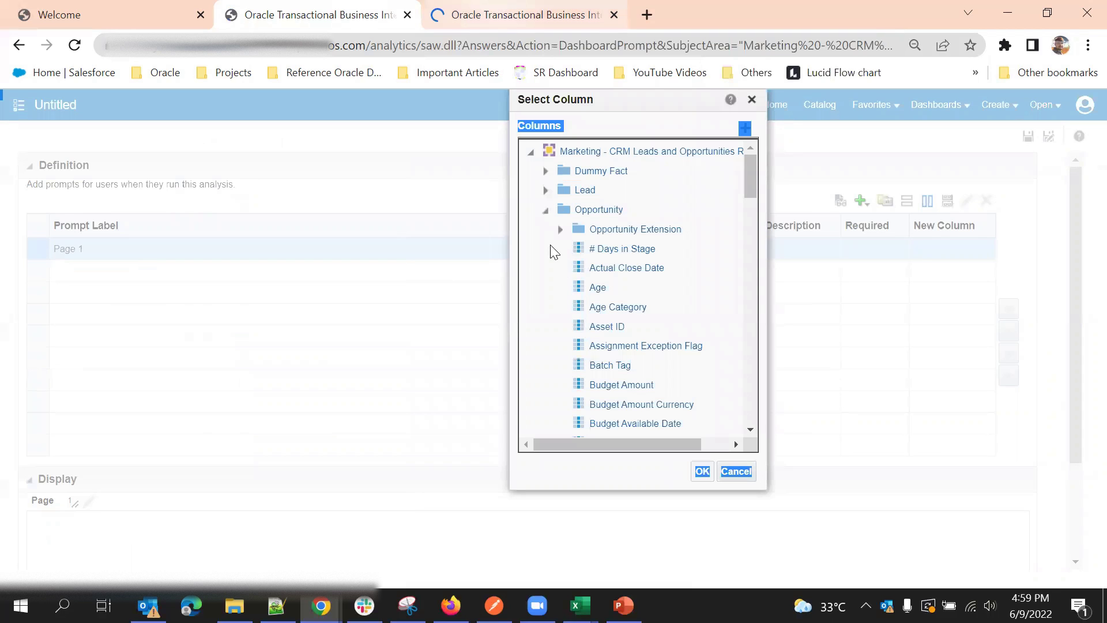
left_click(497, 18)
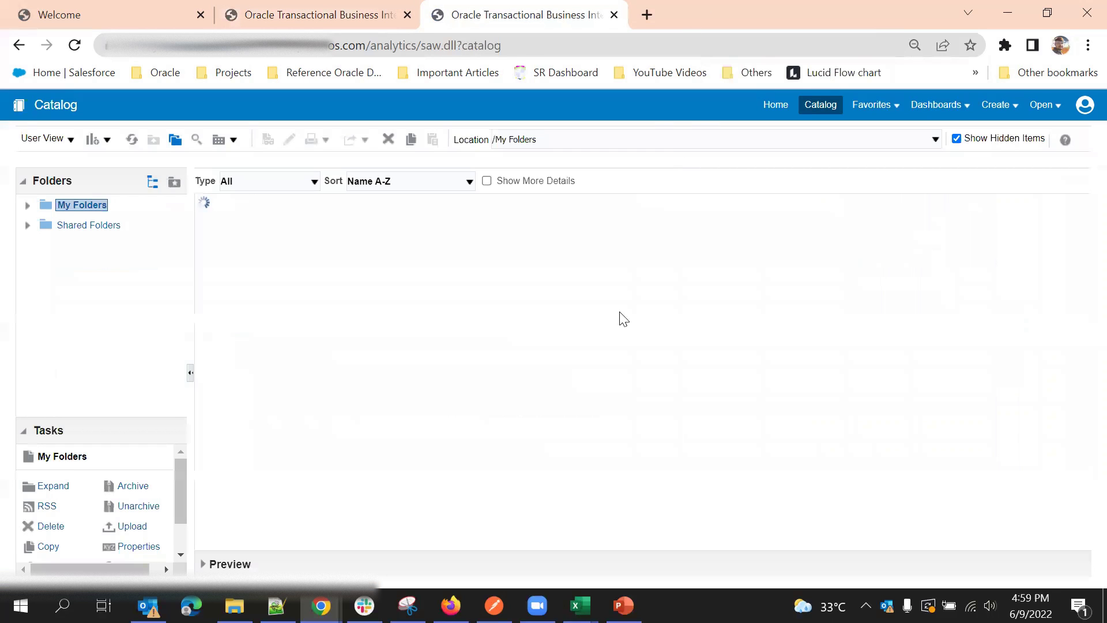
left_click(763, 107)
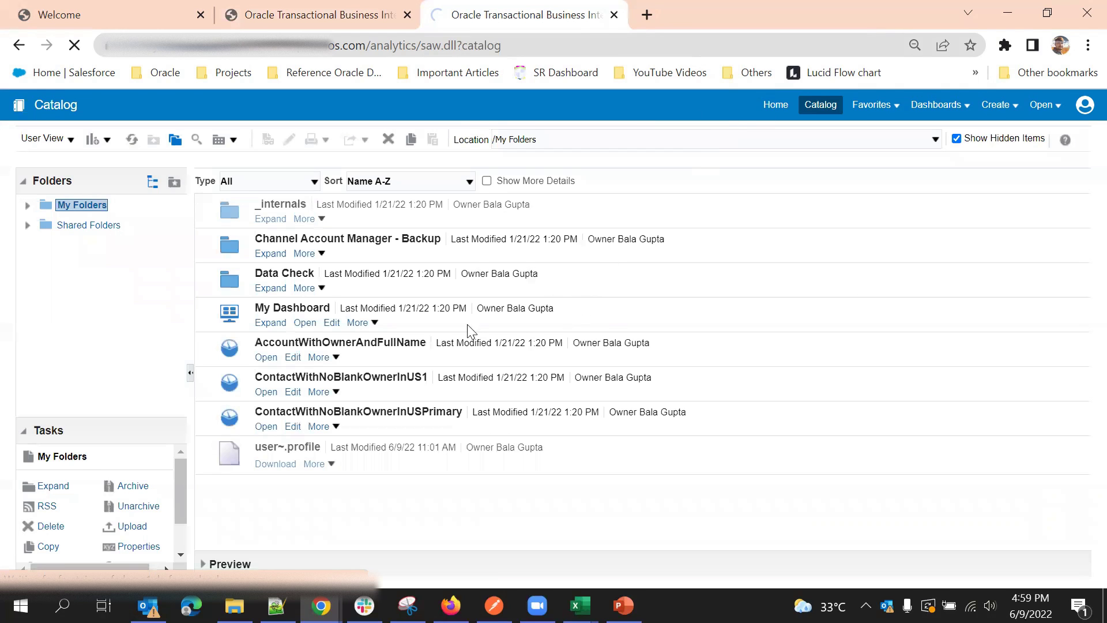
left_click(300, 14)
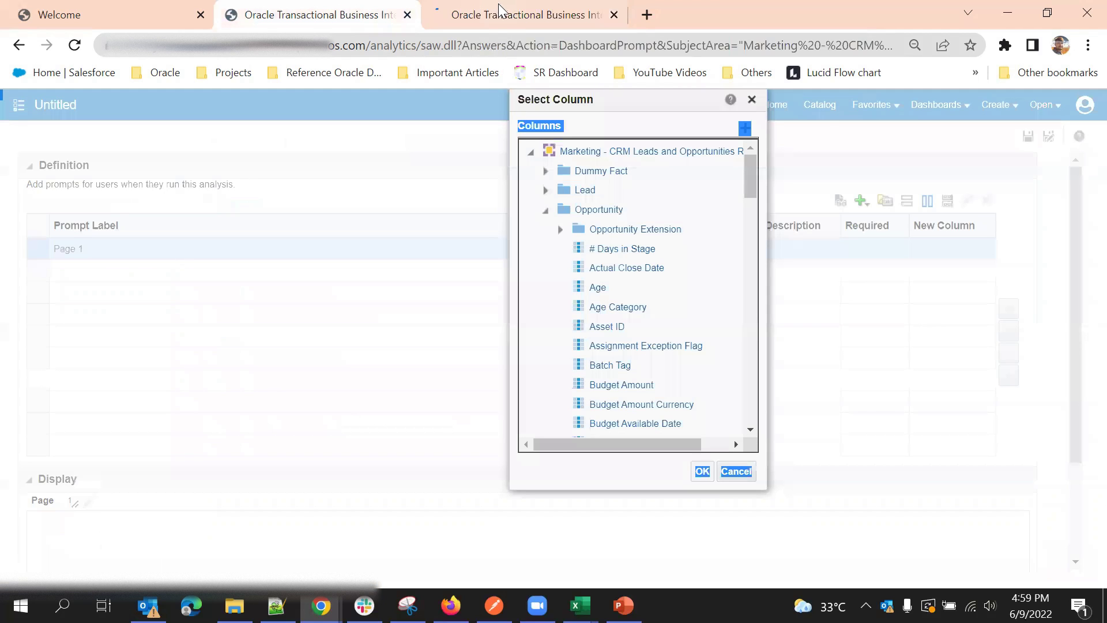
- Examine the Opportunity columns and compare them with the columns and filters used in My Test Report
scroll(608, 332, "down", 10)
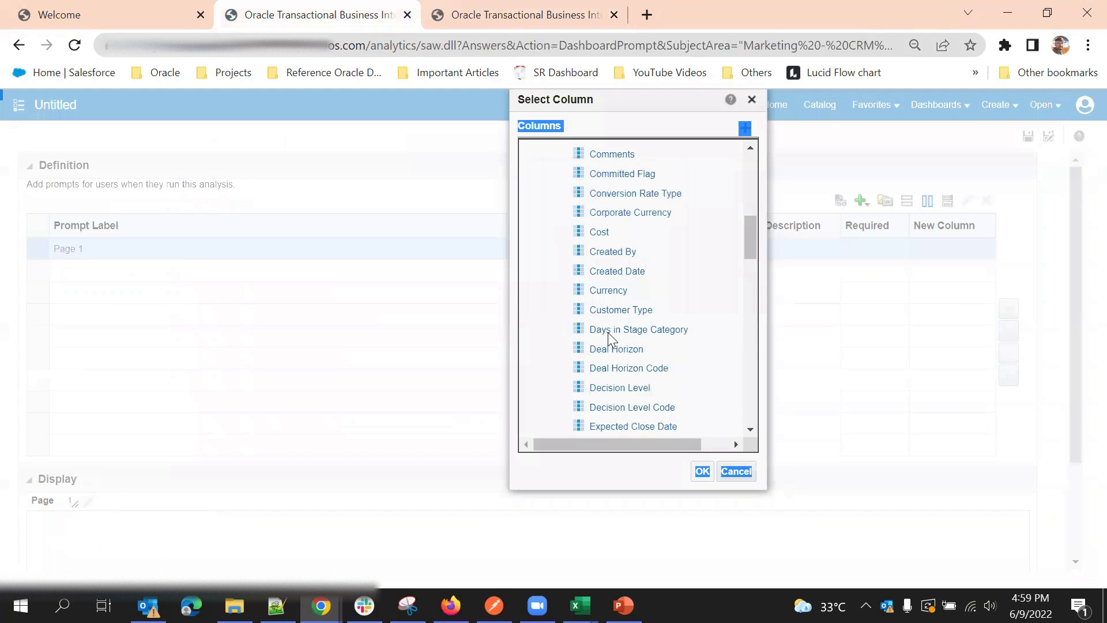
scroll(607, 332, "down", 15)
scroll(608, 332, "down", 3)
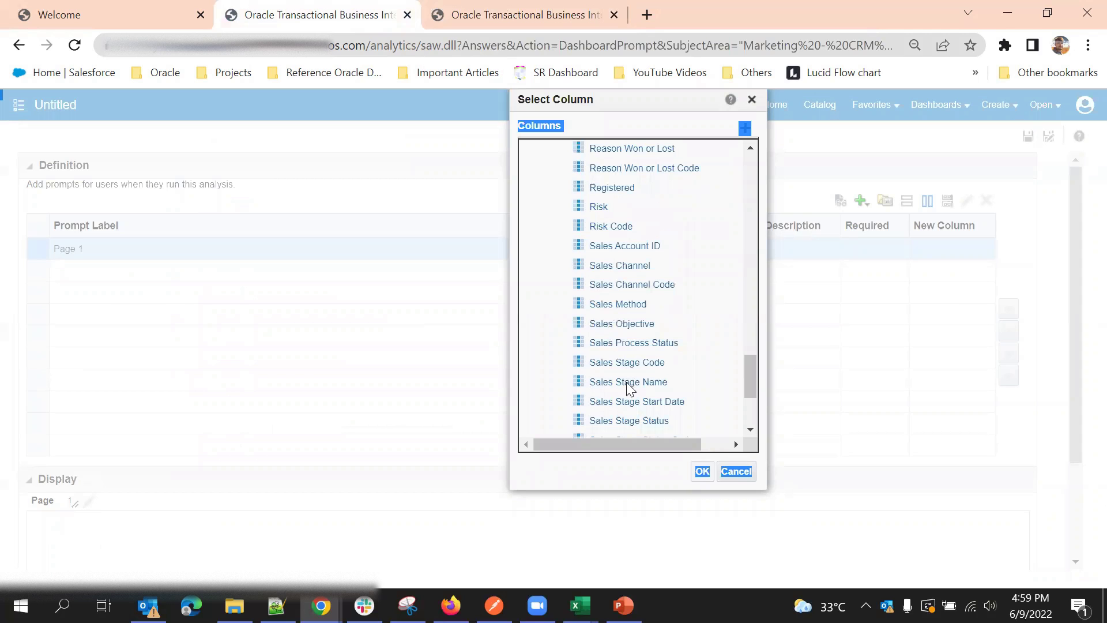
scroll(628, 383, "down", 3)
scroll(626, 381, "down", 3)
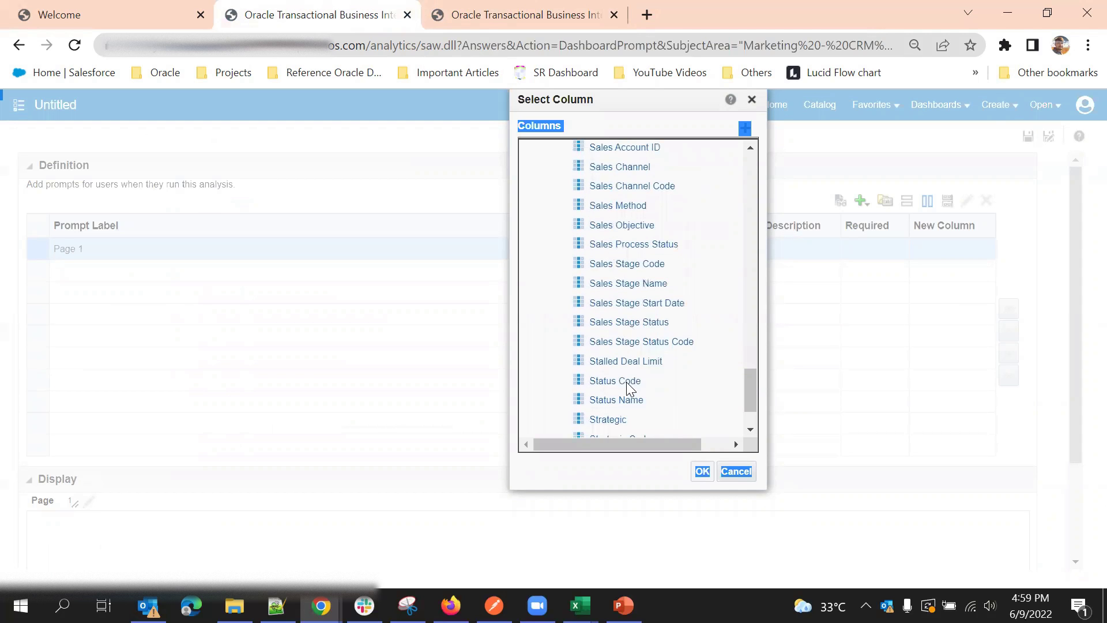
left_click(534, 7)
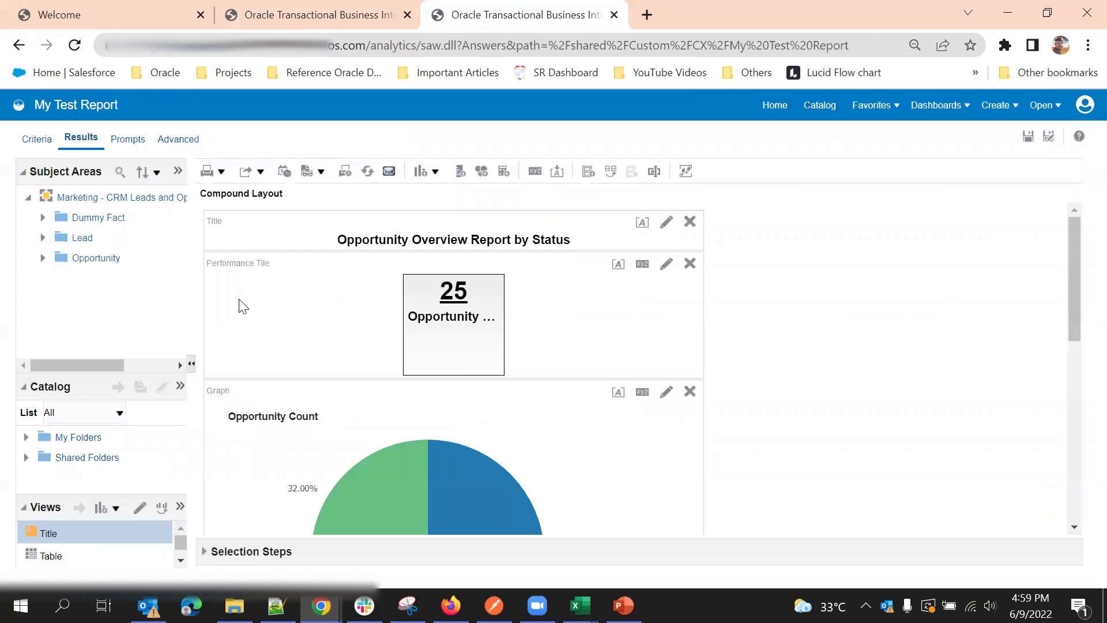
scroll(298, 339, "down", 5)
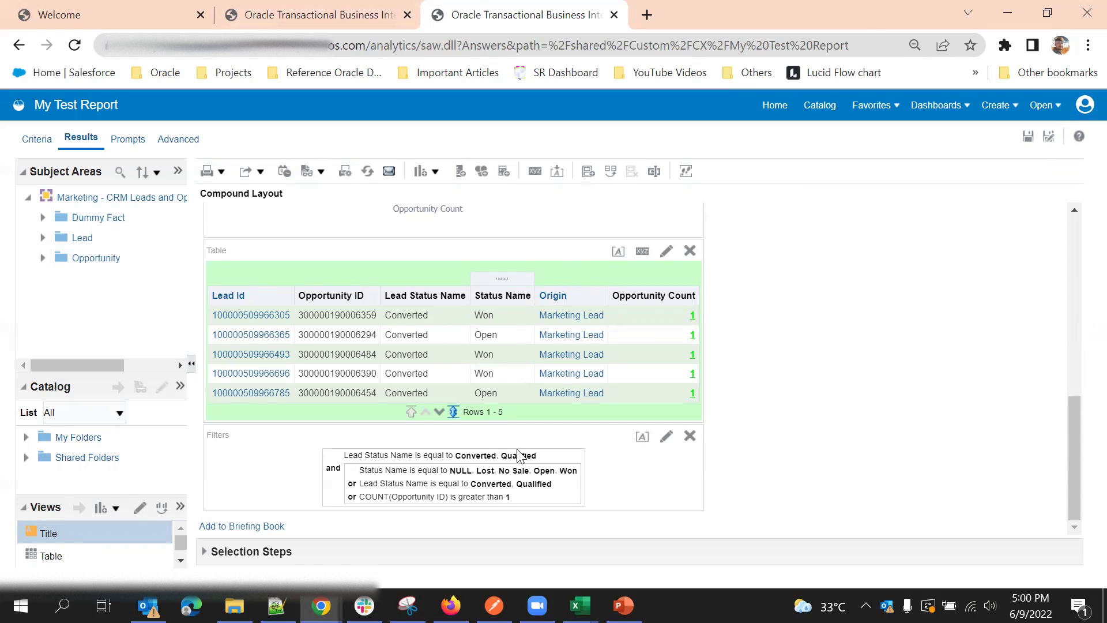
left_click(327, 12)
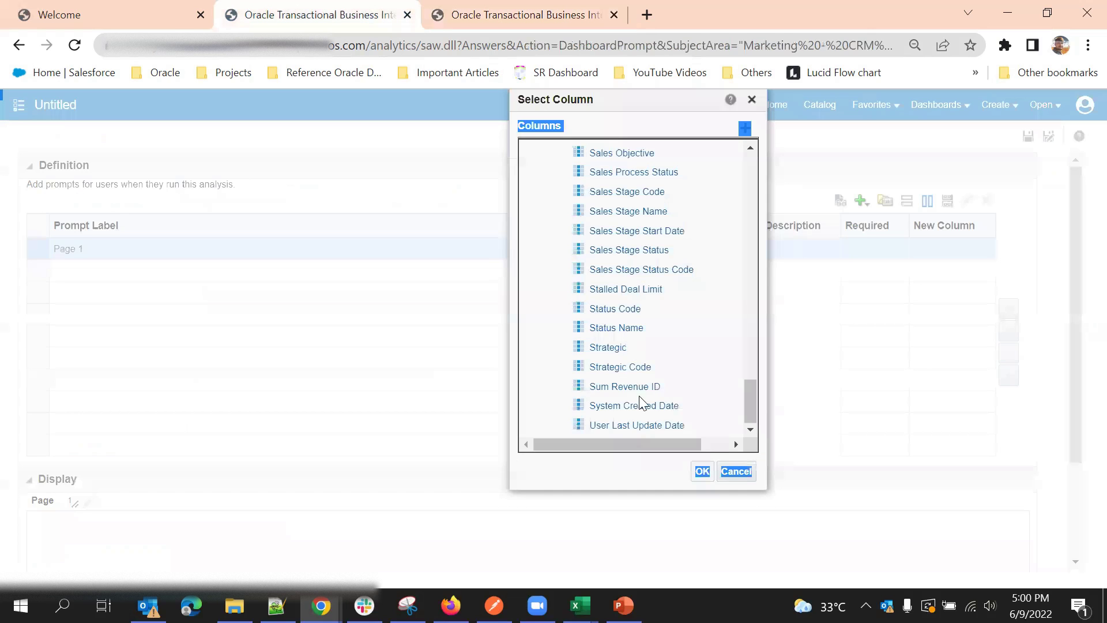
- Add a column prompt for Opportunity Status Name with the operator is equal to / is in and a choice list, keeping the default options
left_click(616, 328)
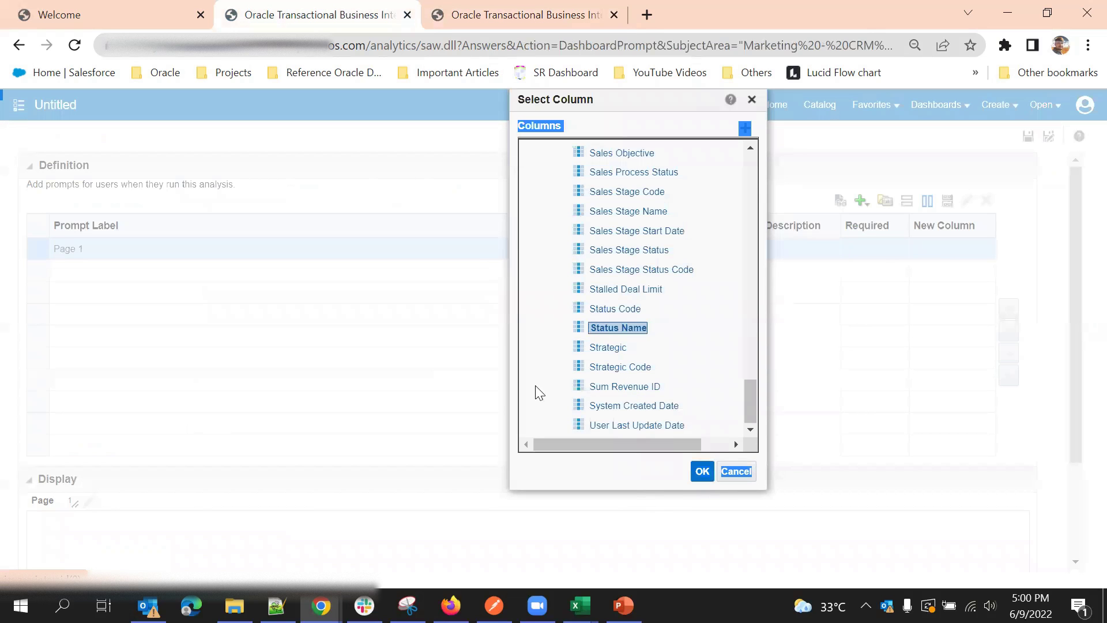
key("Return")
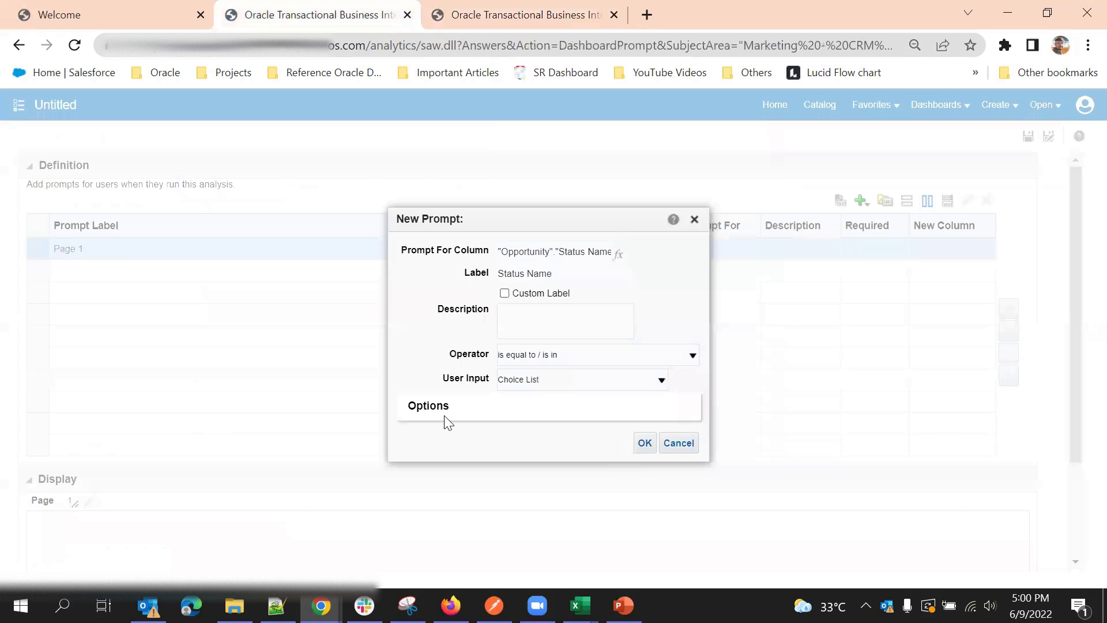
left_click_drag(526, 216, 536, 137)
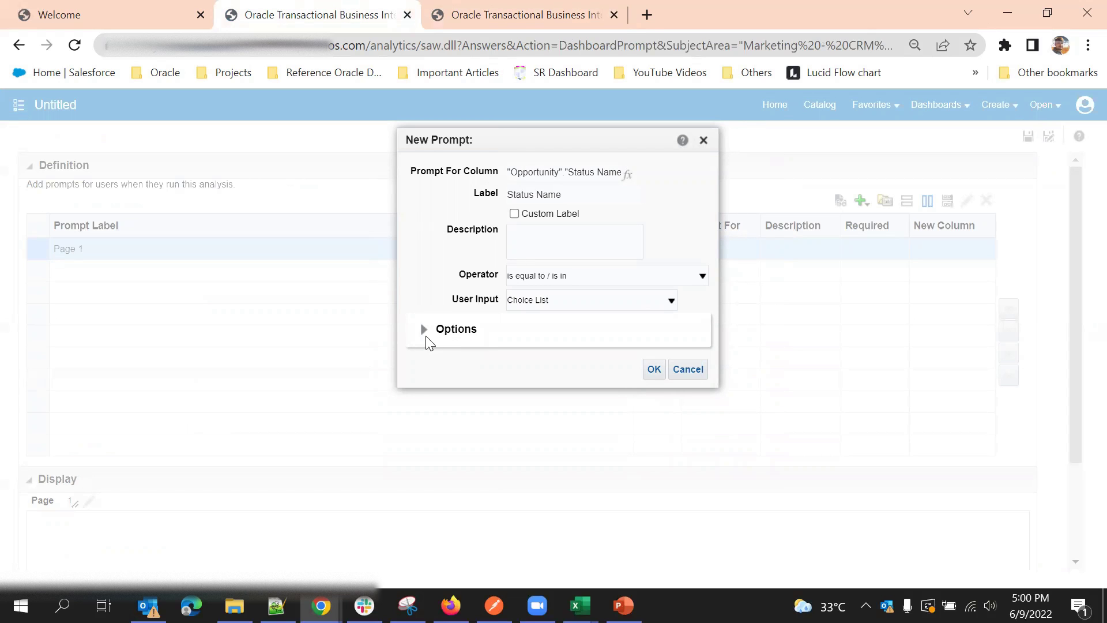
left_click(422, 328)
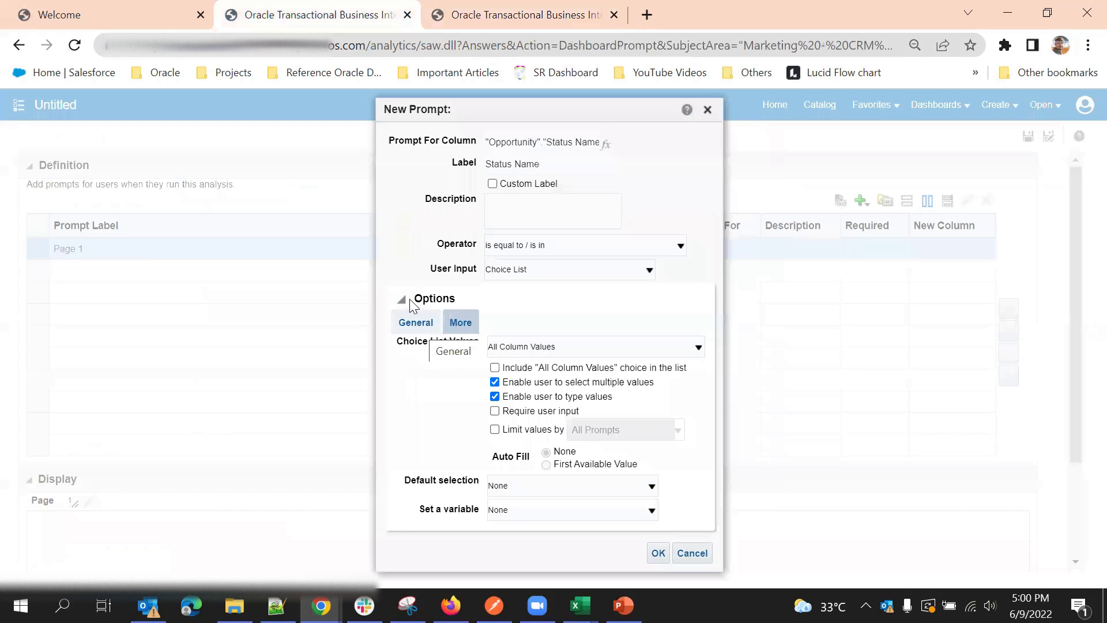
left_click(411, 300)
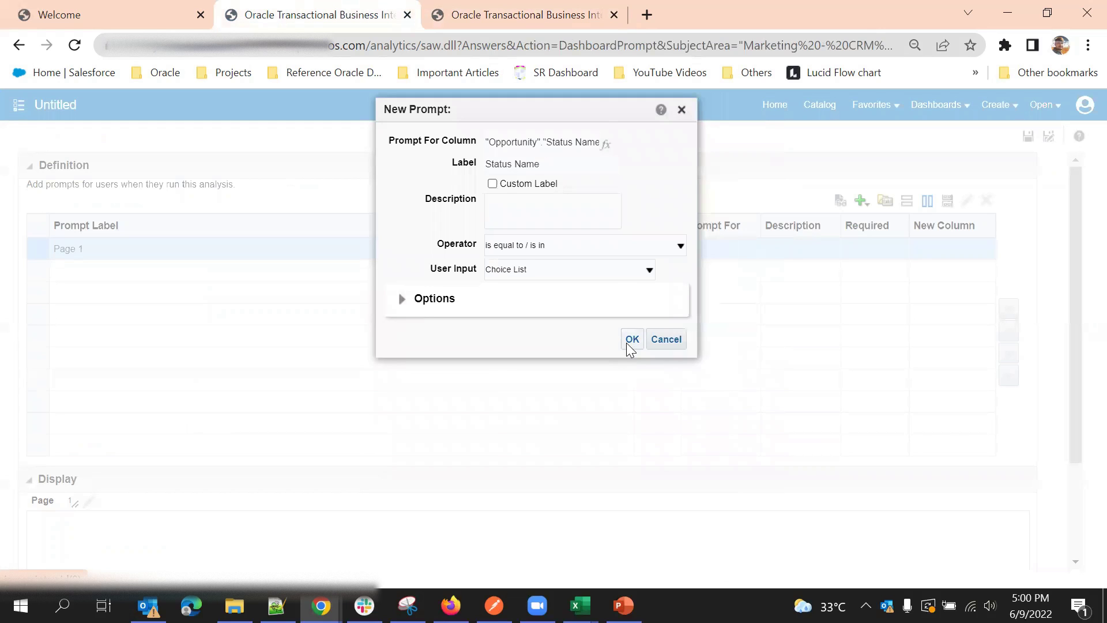
left_click(403, 298)
left_click(402, 298)
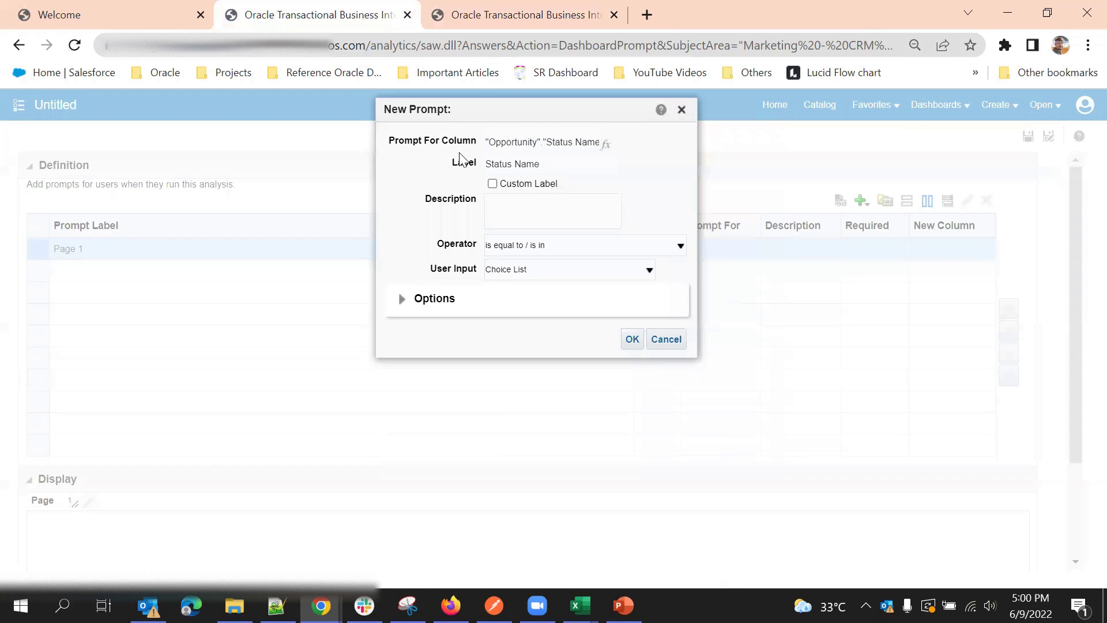
left_click(631, 339)
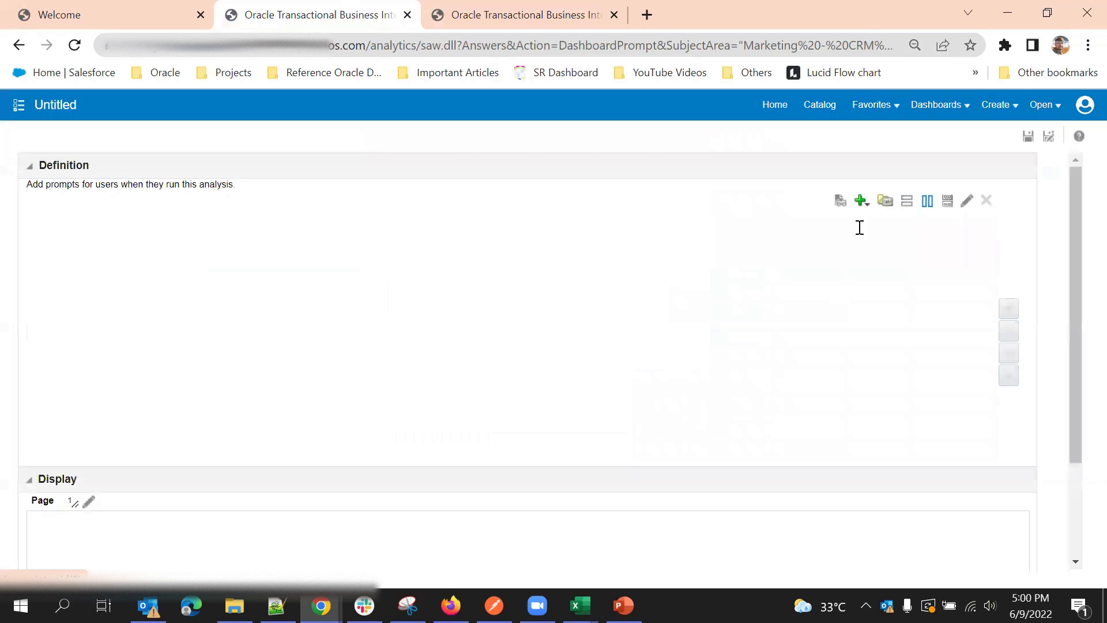
- Review the other available prompt types and preview the Status Name choices in the prompt display
left_click(862, 200)
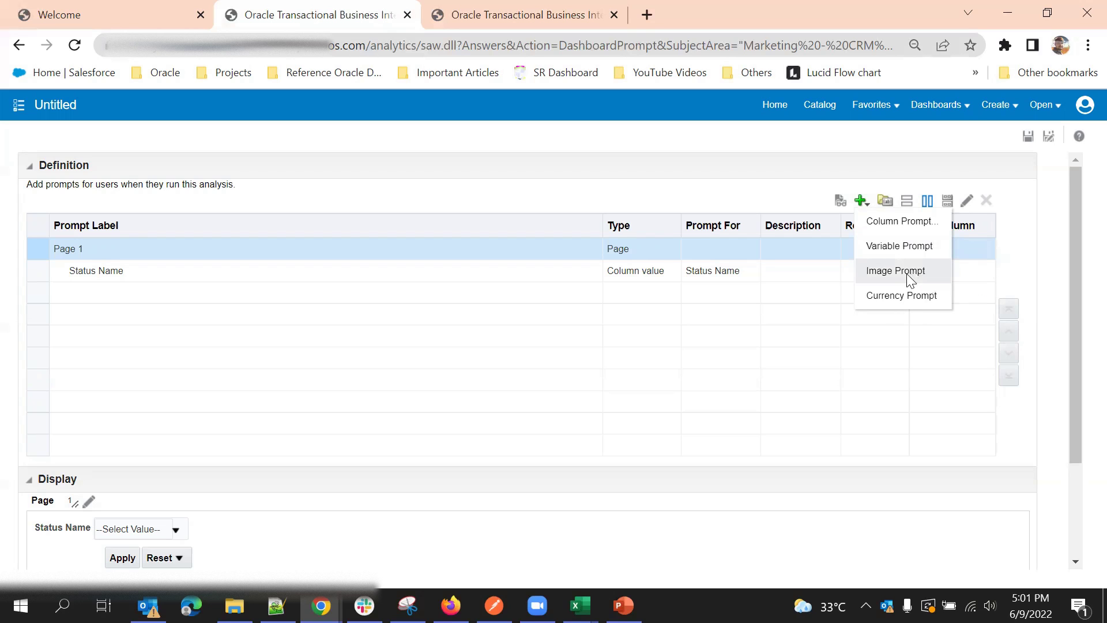
left_click(784, 193)
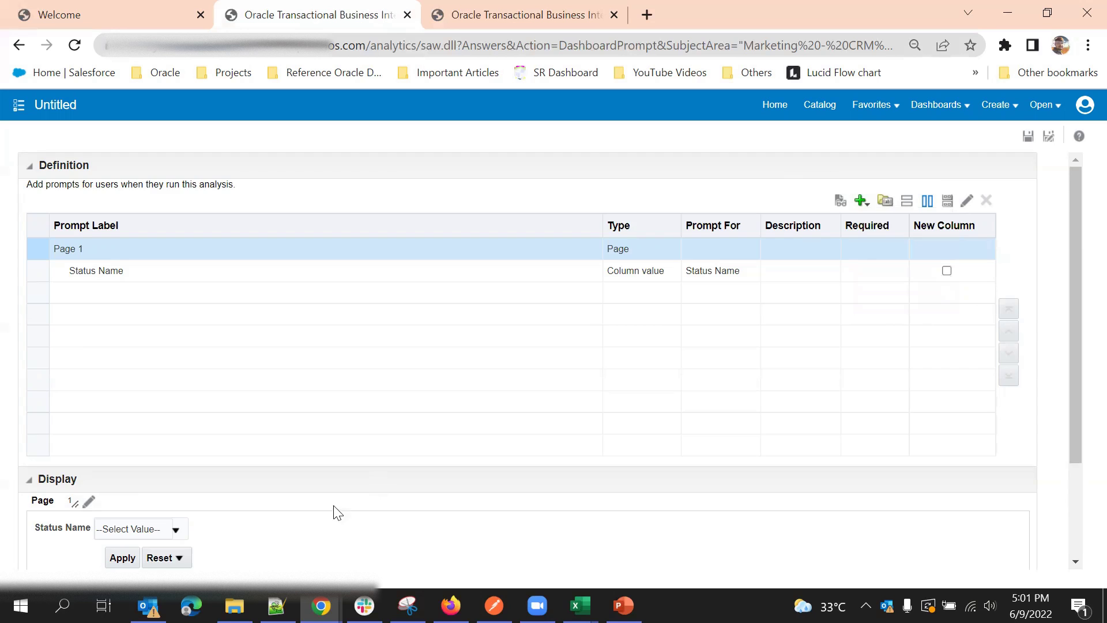
scroll(357, 499, "down", 3)
scroll(775, 337, "up", 3)
scroll(358, 501, "down", 3)
scroll(179, 478, "up", 2)
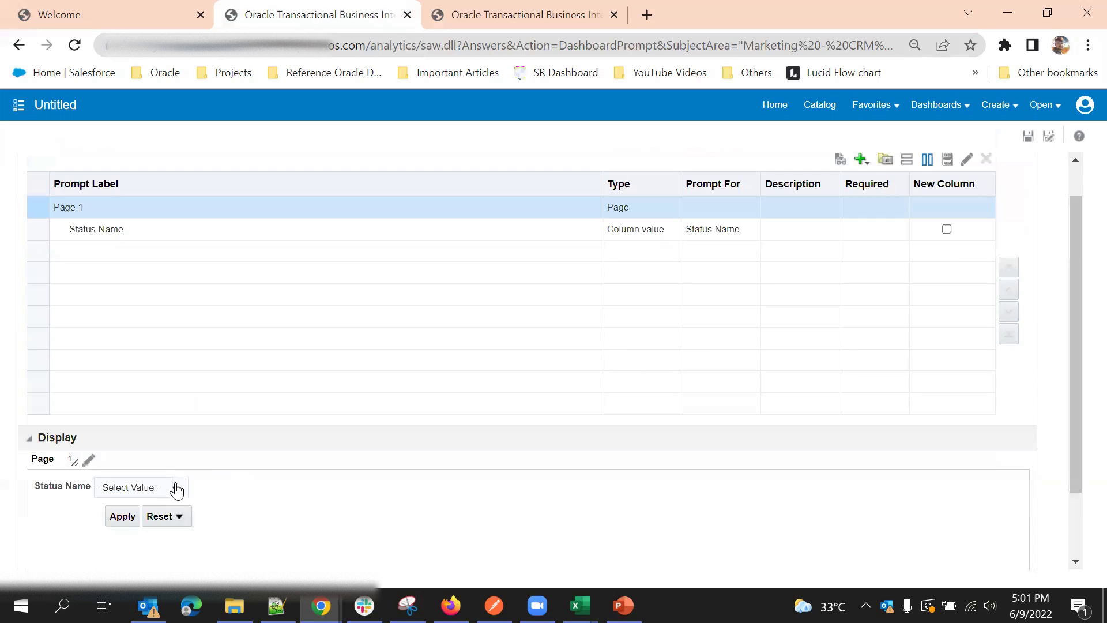
left_click(176, 488)
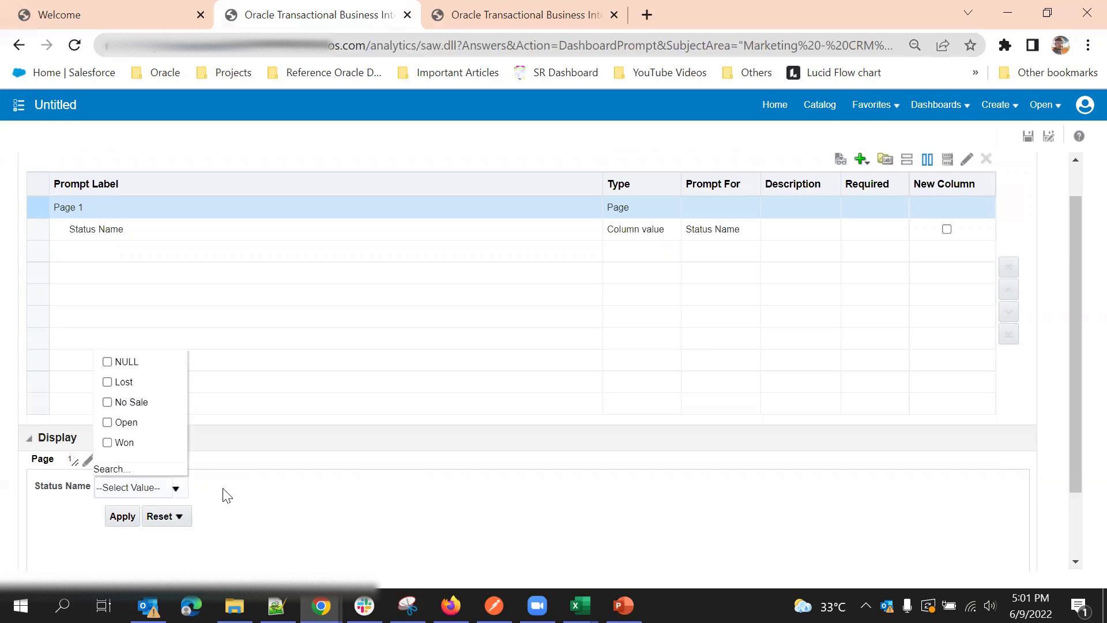
left_click(381, 536)
scroll(595, 420, "up", 1)
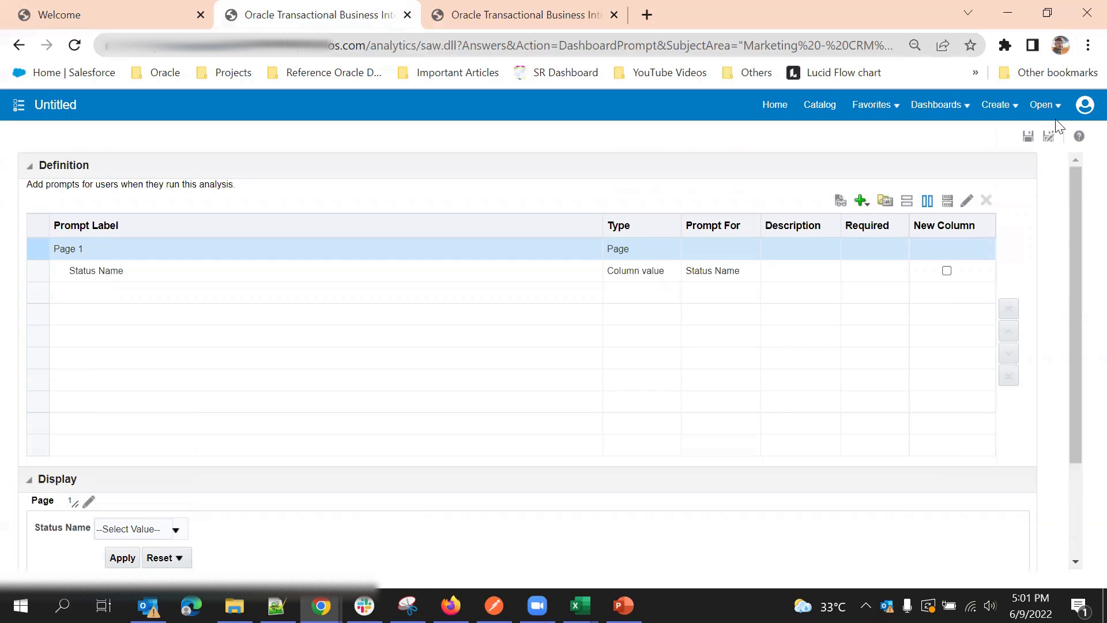
- Save the prompt as Demo Dashboard Prompt in /Shared Folders/Custom/CX
left_click(1028, 136)
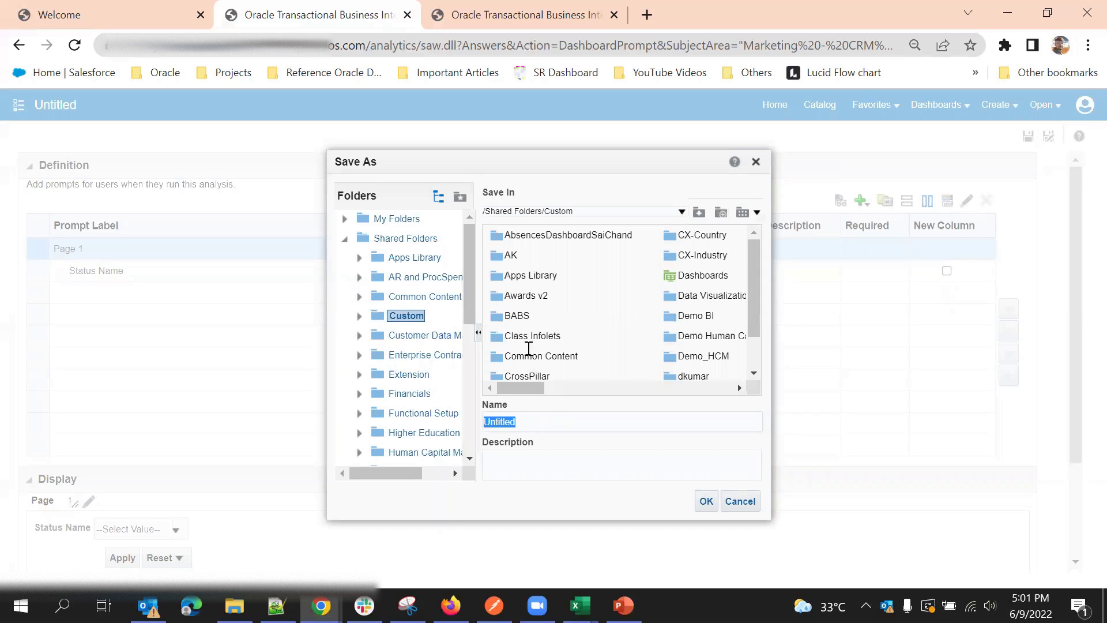
scroll(528, 348, "down", 1)
left_click(511, 369)
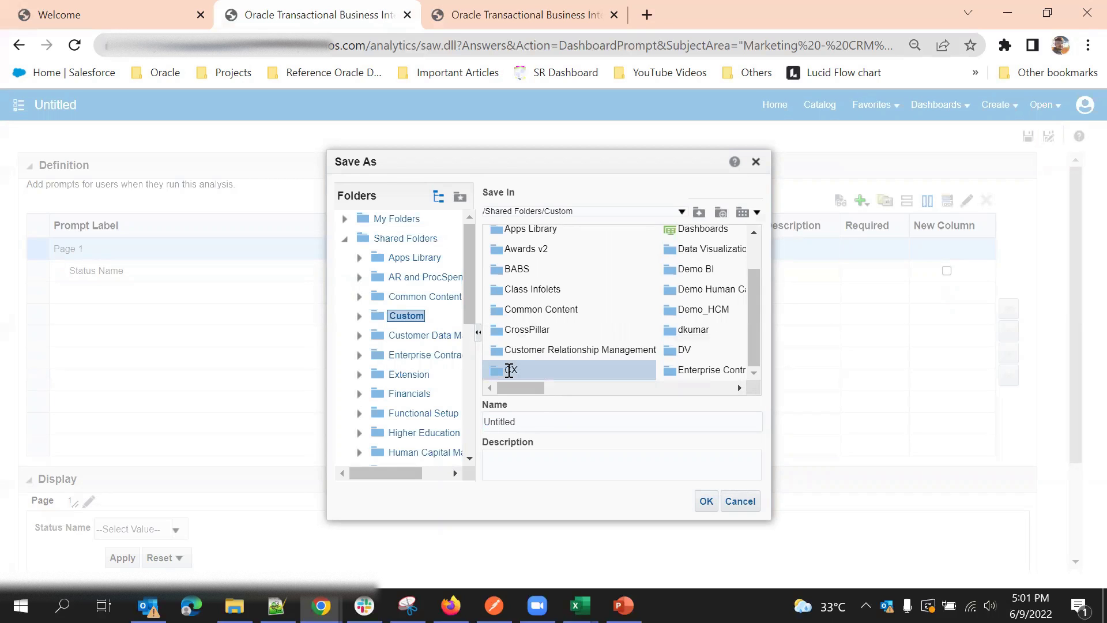
double_click(528, 370)
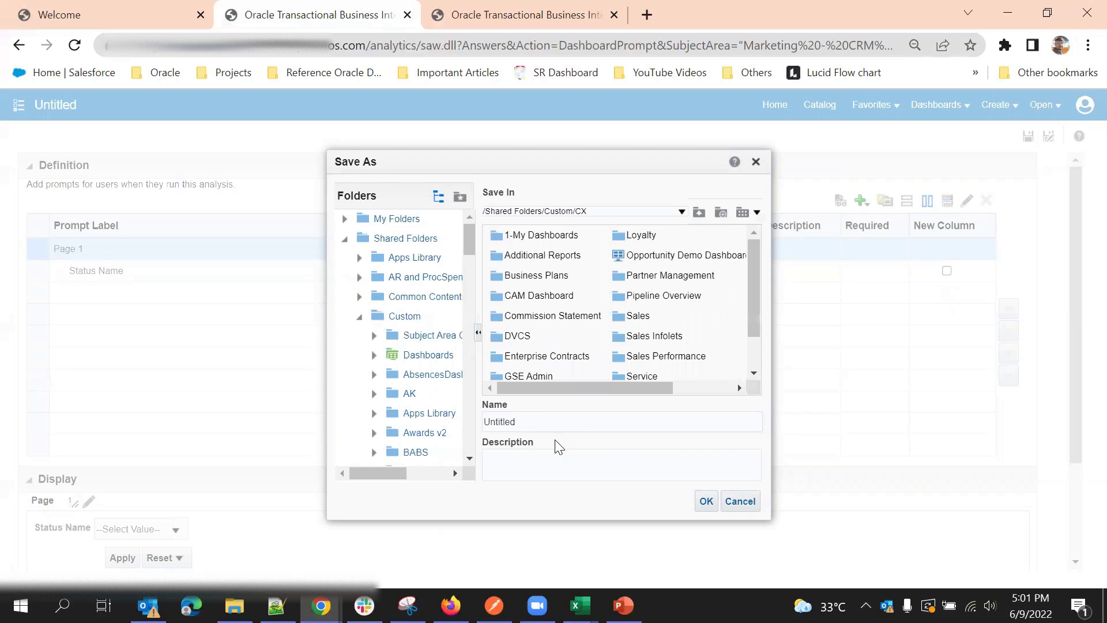
double_click(550, 421)
key("BackSpace")
type("Demo Dashboard Prompt")
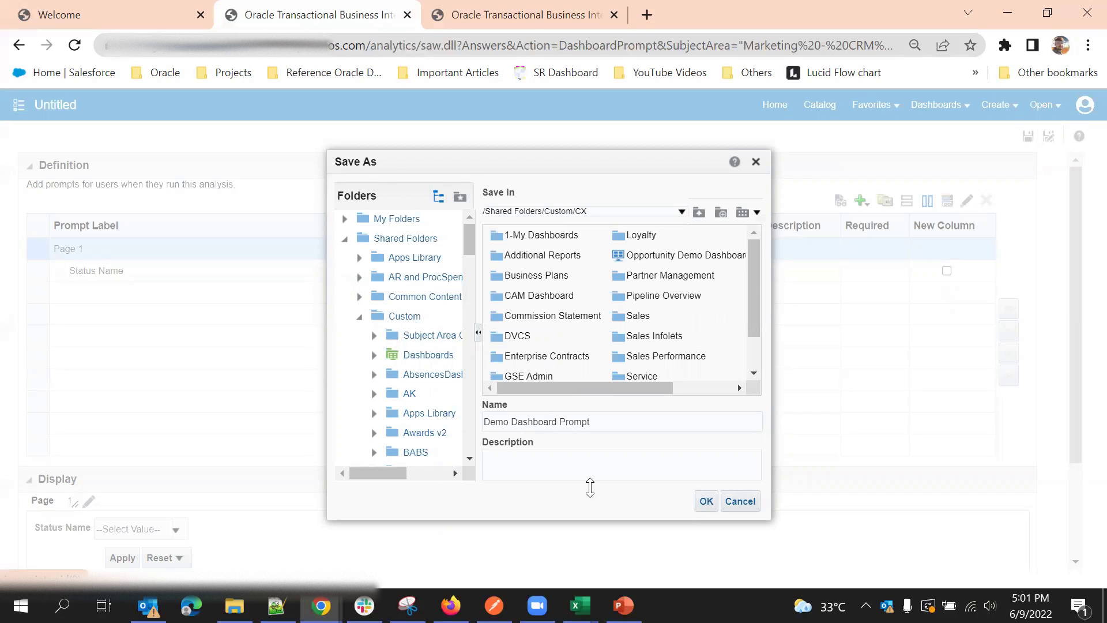
key("Return")
scroll(820, 230, "down", 2)
scroll(889, 172, "up", 2)
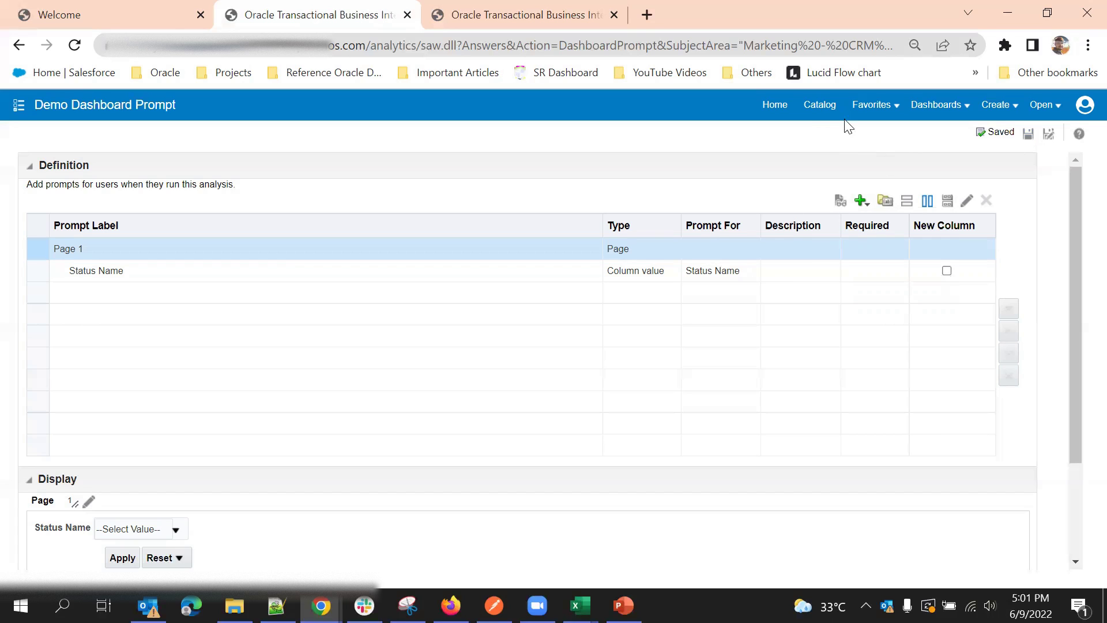
- Leave the saved prompt and My Test Report by opening the catalog in both browser tabs
left_click(824, 110)
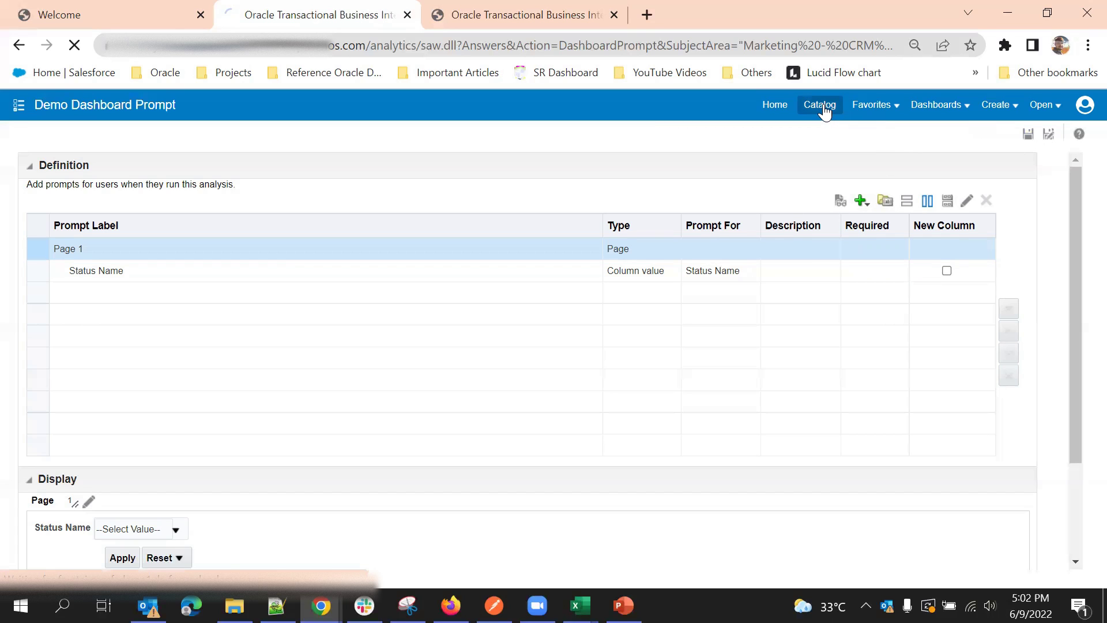
left_click(497, 9)
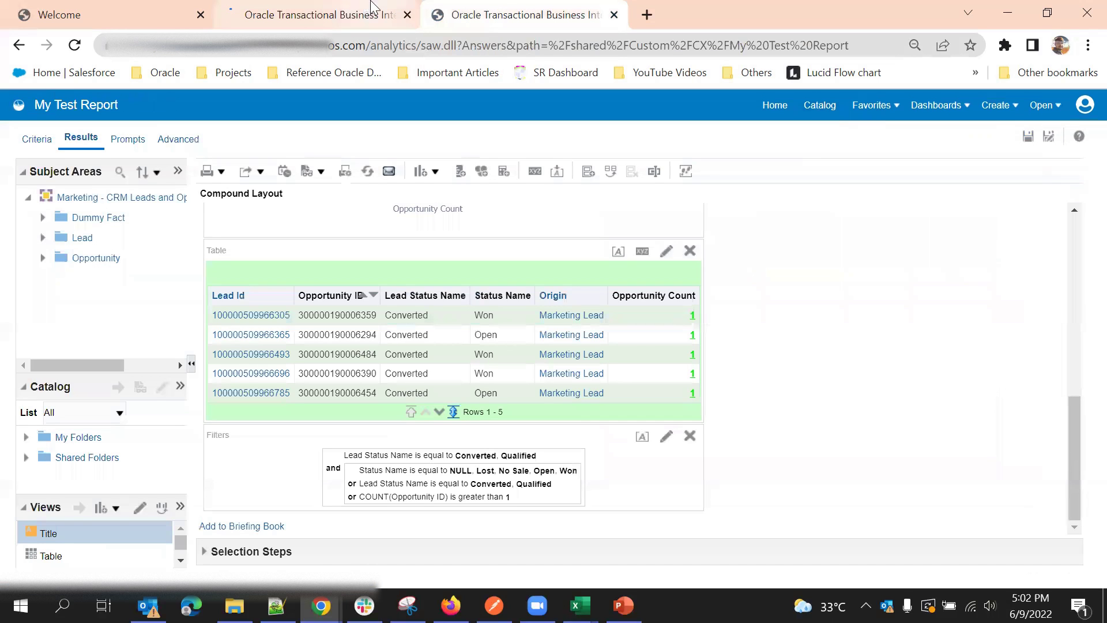
left_click(813, 107)
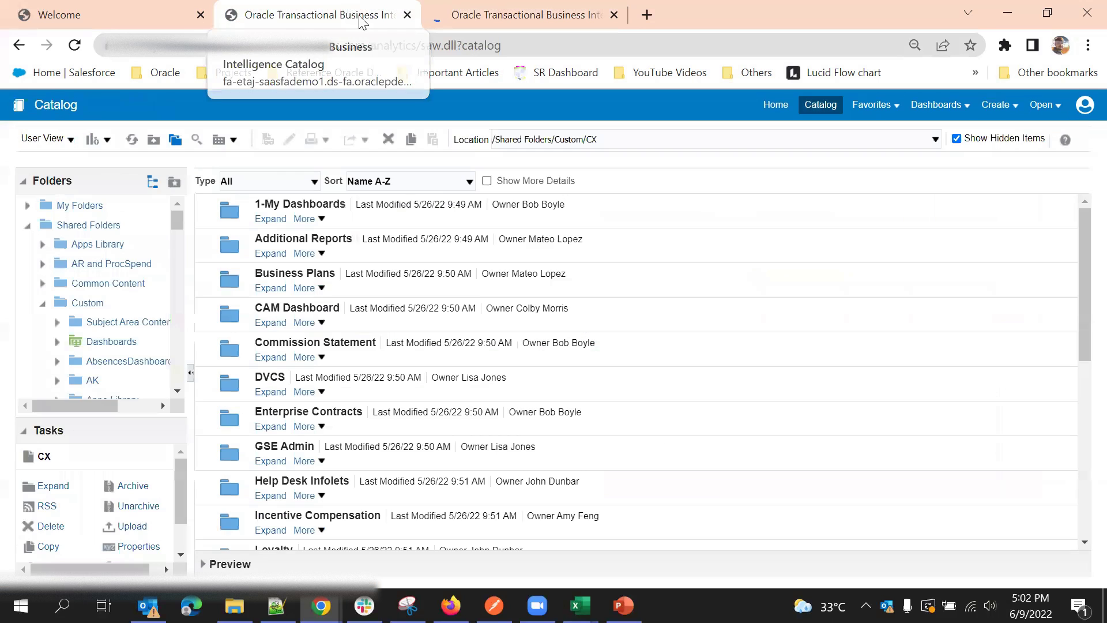
- Open page 1 of the Opportunity Demo Dashboard for editing from the recent dashboards on the home page
scroll(116, 317, "down", 5)
scroll(461, 259, "down", 10)
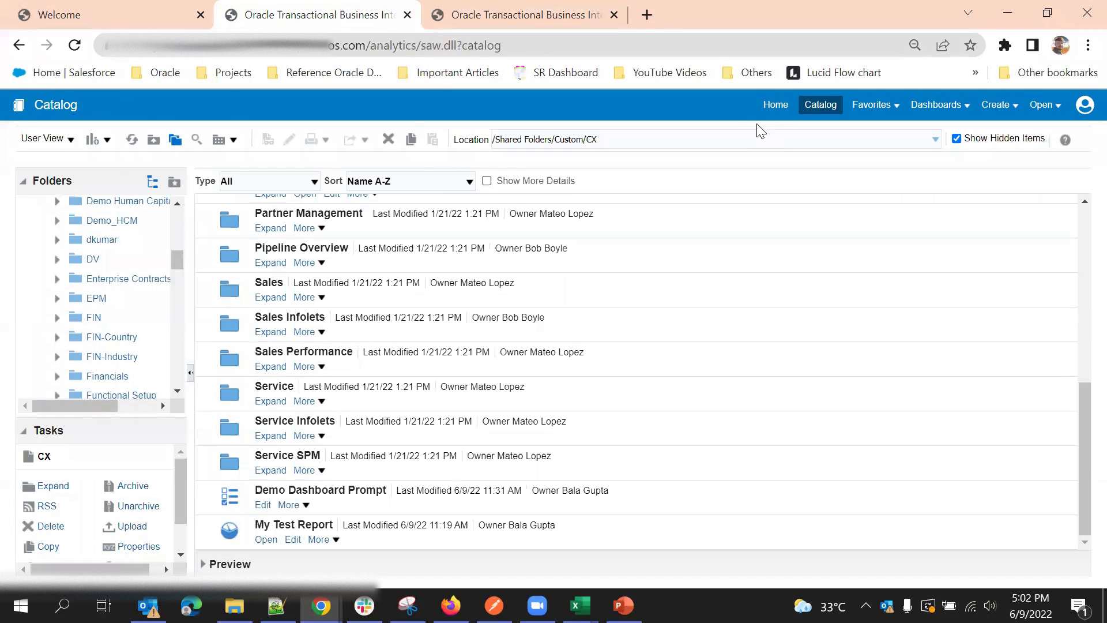
left_click(770, 110)
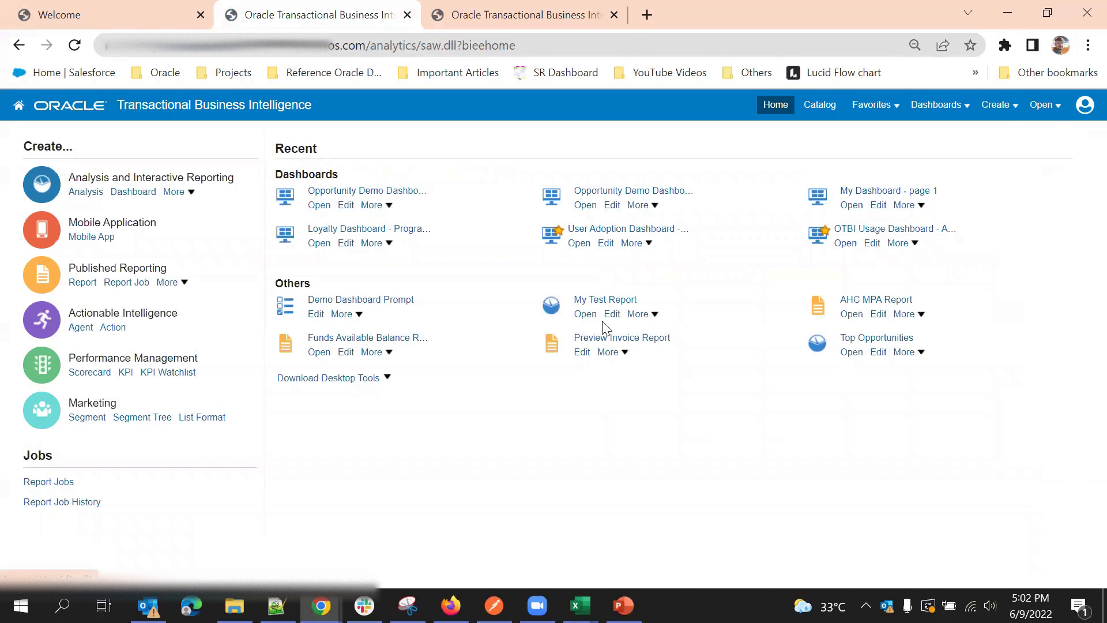
left_click(345, 206)
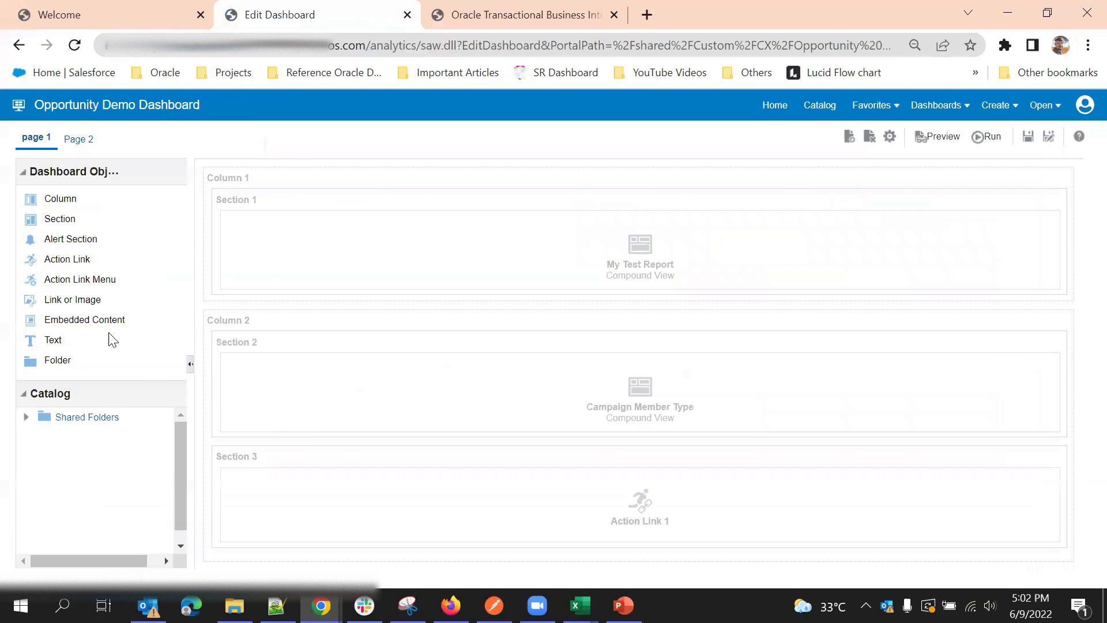
- Expand Shared Folders, Custom and CX in the dashboard editor's catalog
left_click(26, 416)
scroll(101, 441, "down", 1)
scroll(98, 443, "down", 3)
scroll(75, 467, "up", 2)
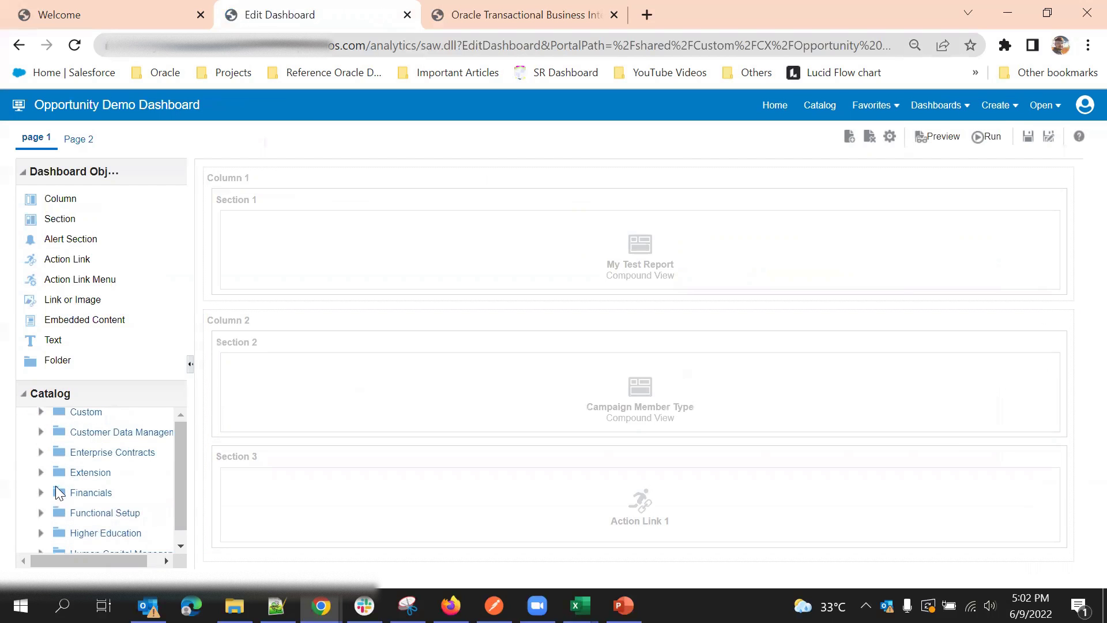
left_click(41, 413)
scroll(107, 447, "down", 4)
scroll(101, 464, "down", 4)
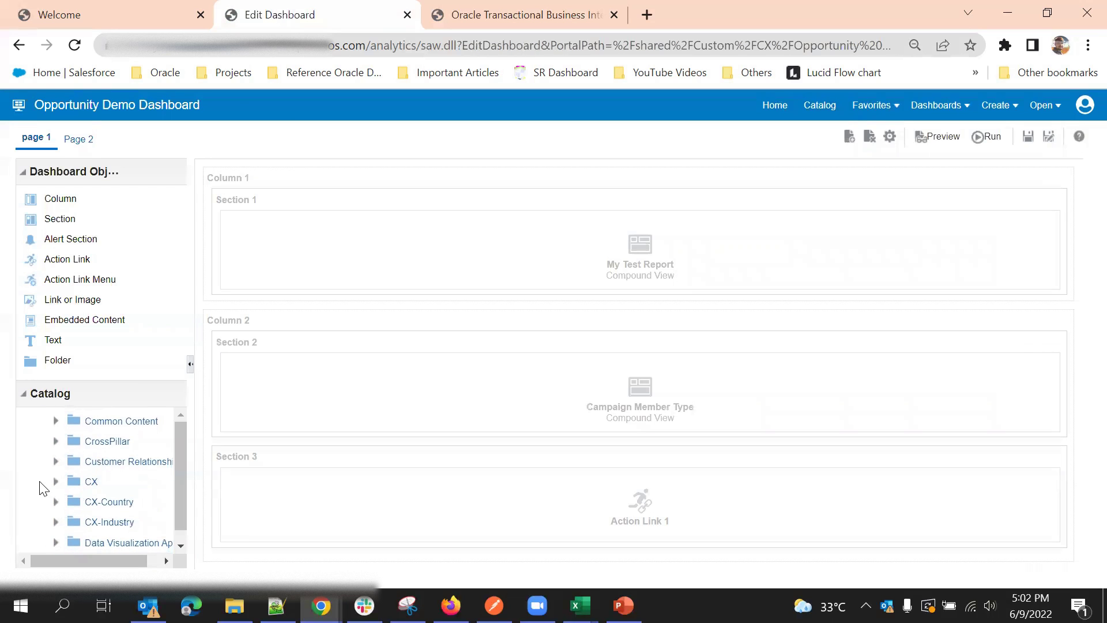
scroll(115, 479, "down", 4)
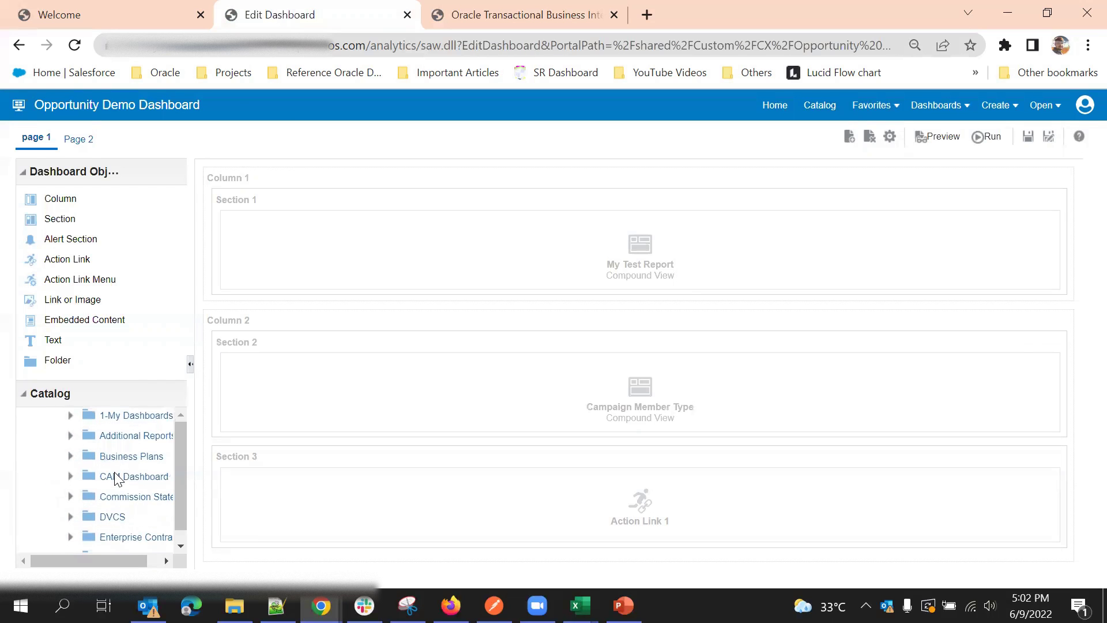
- Add Demo Dashboard Prompt from the CX folder to Column 1, in a section above My Test Report
scroll(116, 483, "down", 8)
scroll(119, 489, "down", 4)
scroll(119, 489, "up", 10)
scroll(120, 489, "down", 18)
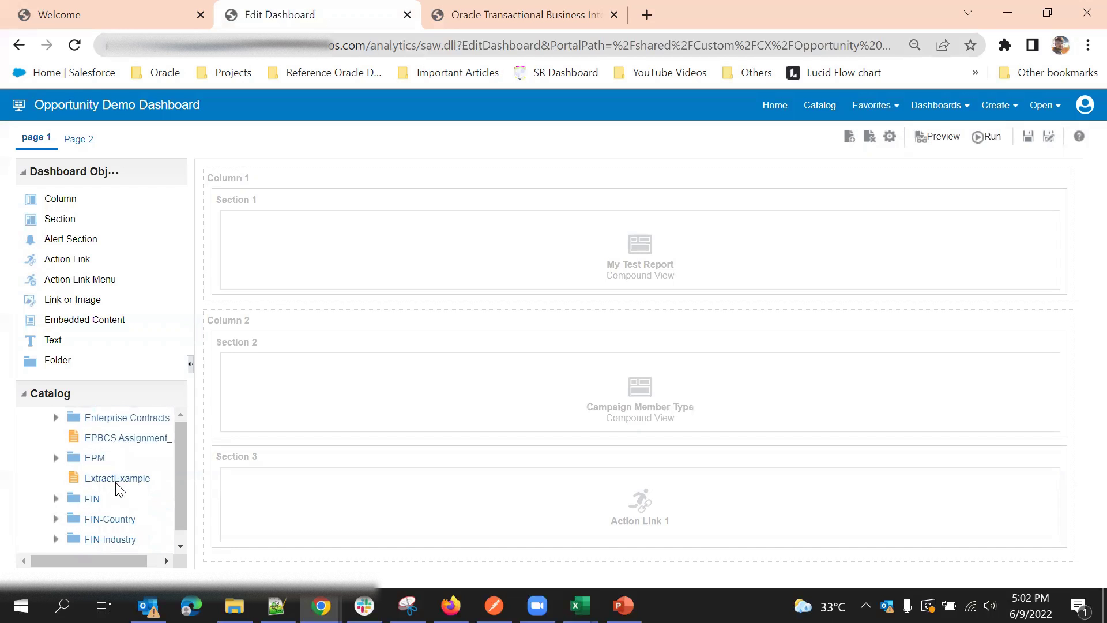
scroll(115, 483, "down", 15)
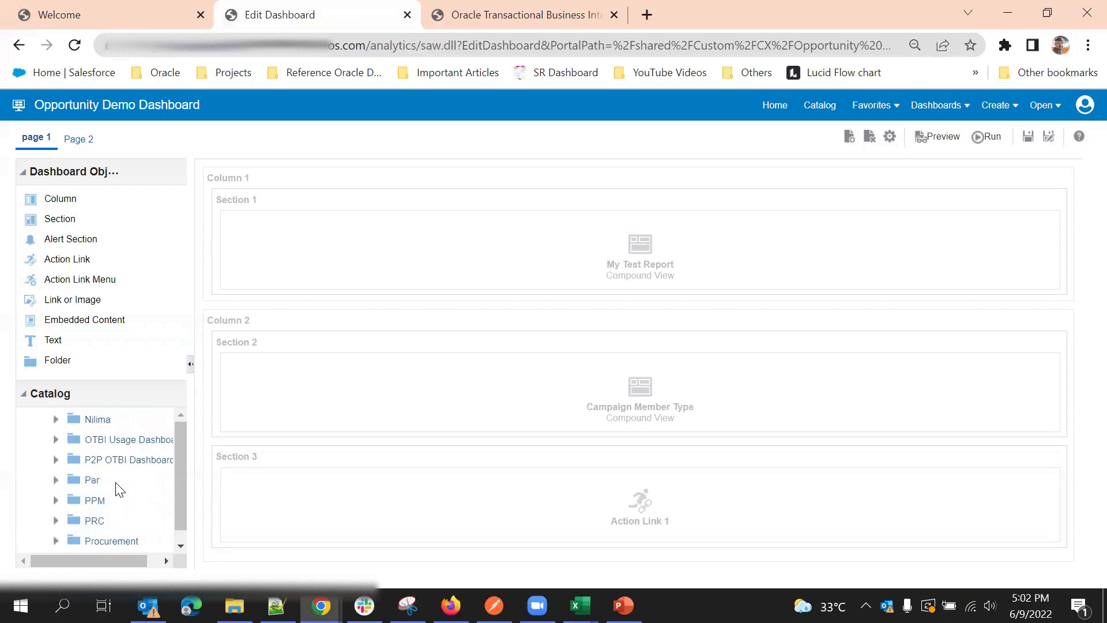
scroll(119, 489, "up", 20)
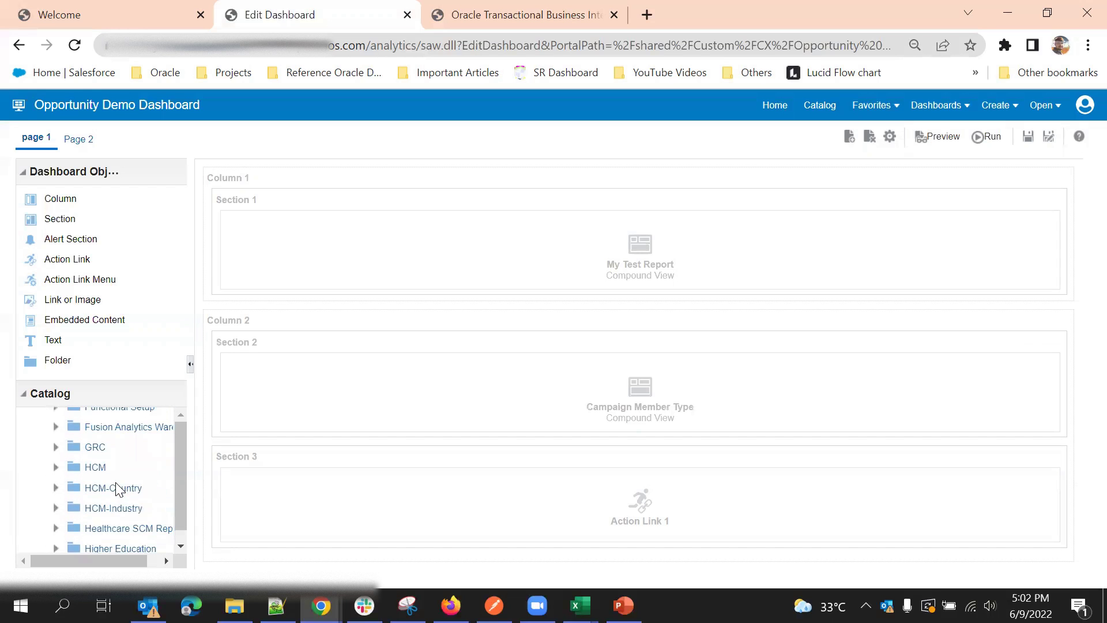
scroll(120, 489, "down", 2)
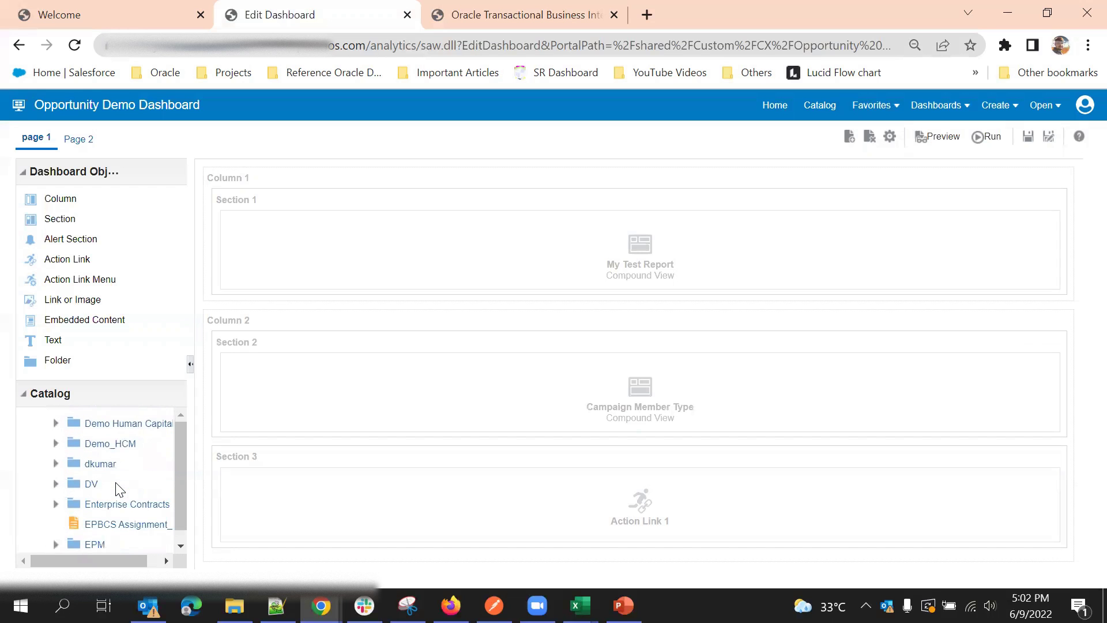
scroll(120, 489, "up", 3)
left_click_drag(128, 480, 629, 169)
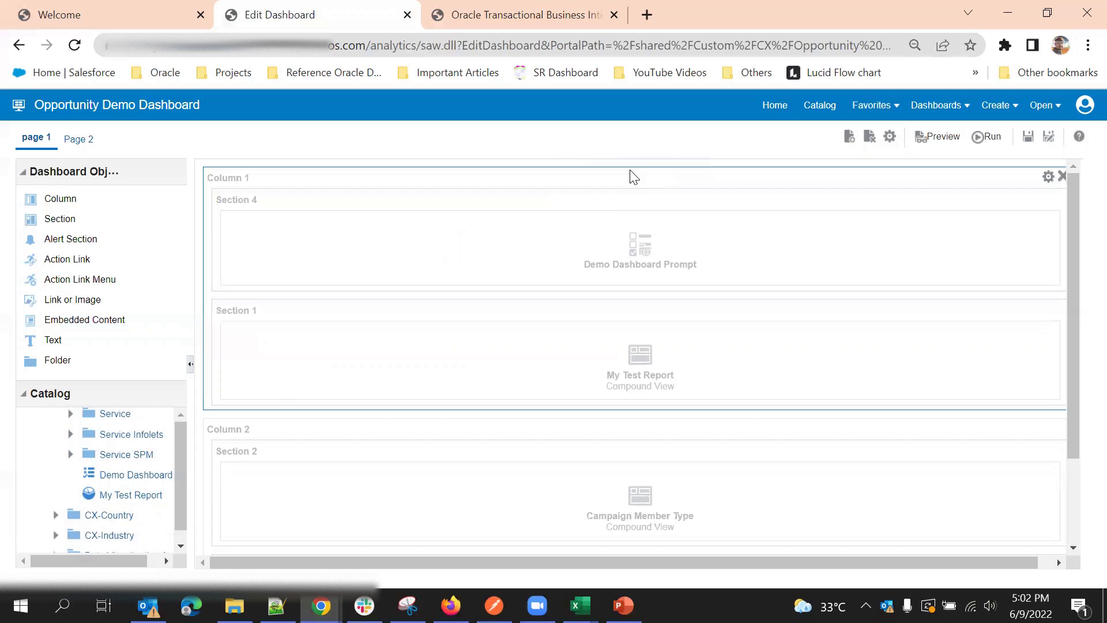
- Move Demo Dashboard Prompt into a new section at the top of Column 1, and delete the emptied section and the Action Link 1 section
left_click_drag(548, 259, 490, 185)
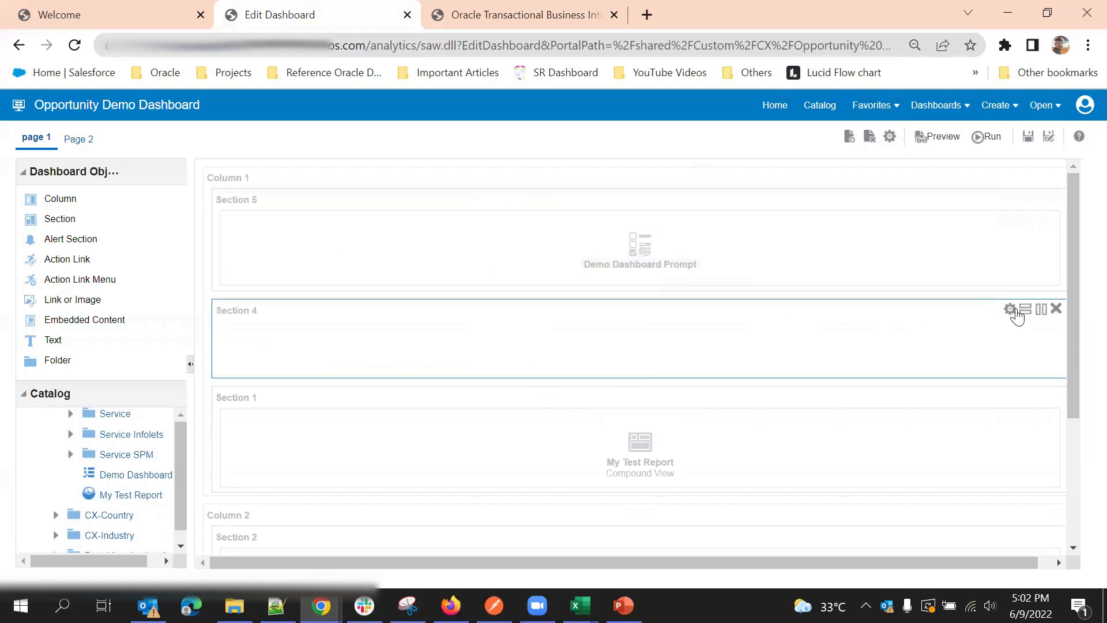
scroll(1026, 317, "right", 1)
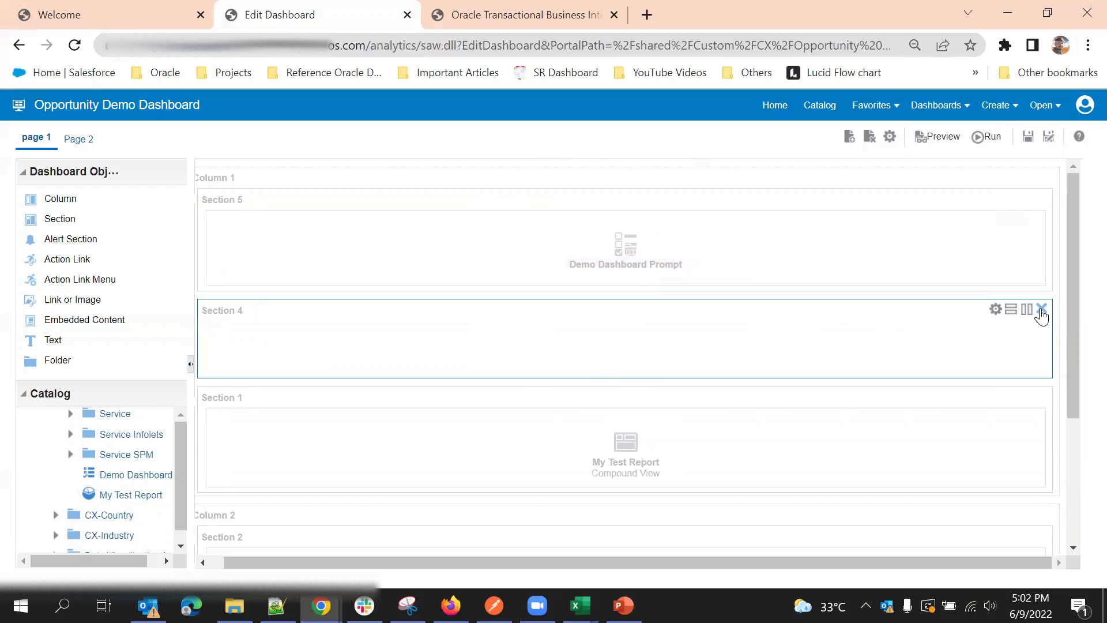
left_click(1041, 310)
scroll(615, 418, "down", 3)
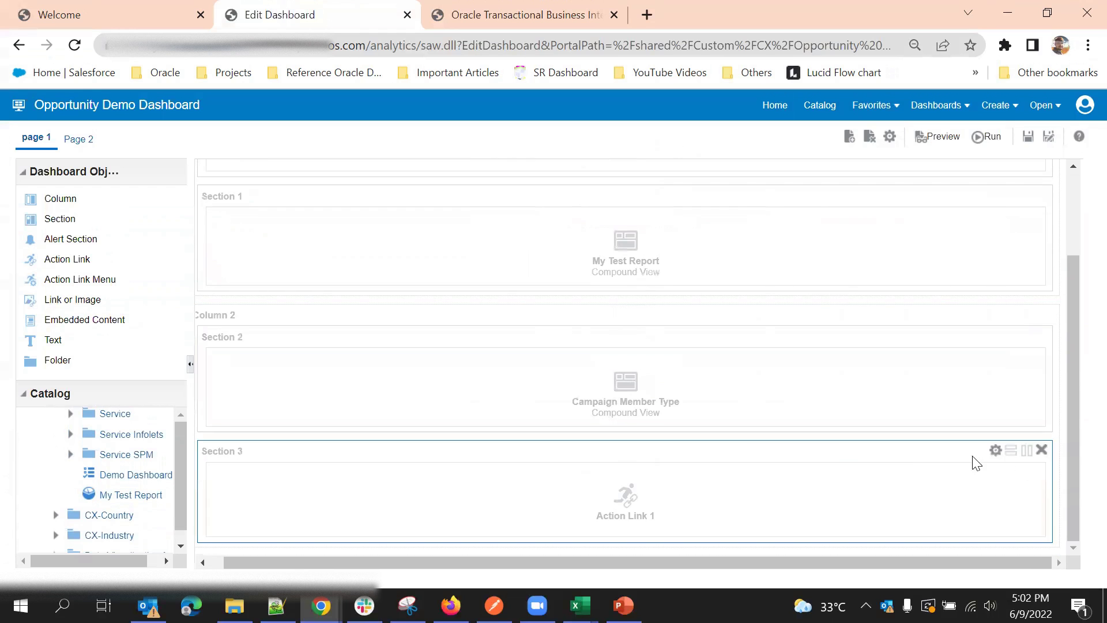
left_click(1041, 449)
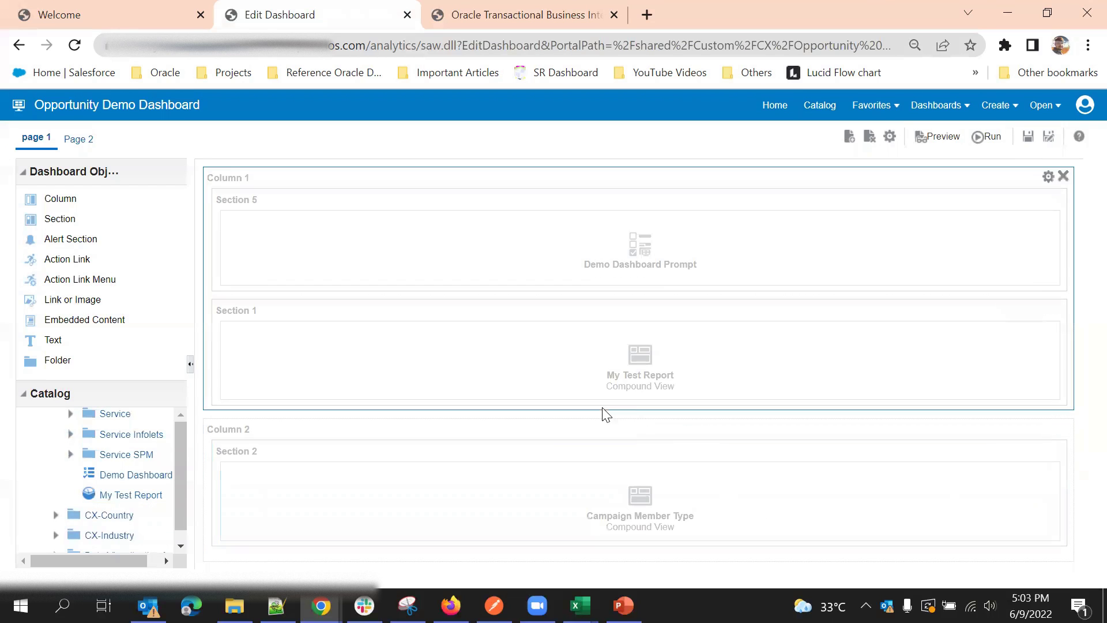
- Save the Opportunity Demo Dashboard and run it
left_click(1028, 137)
left_click(987, 139)
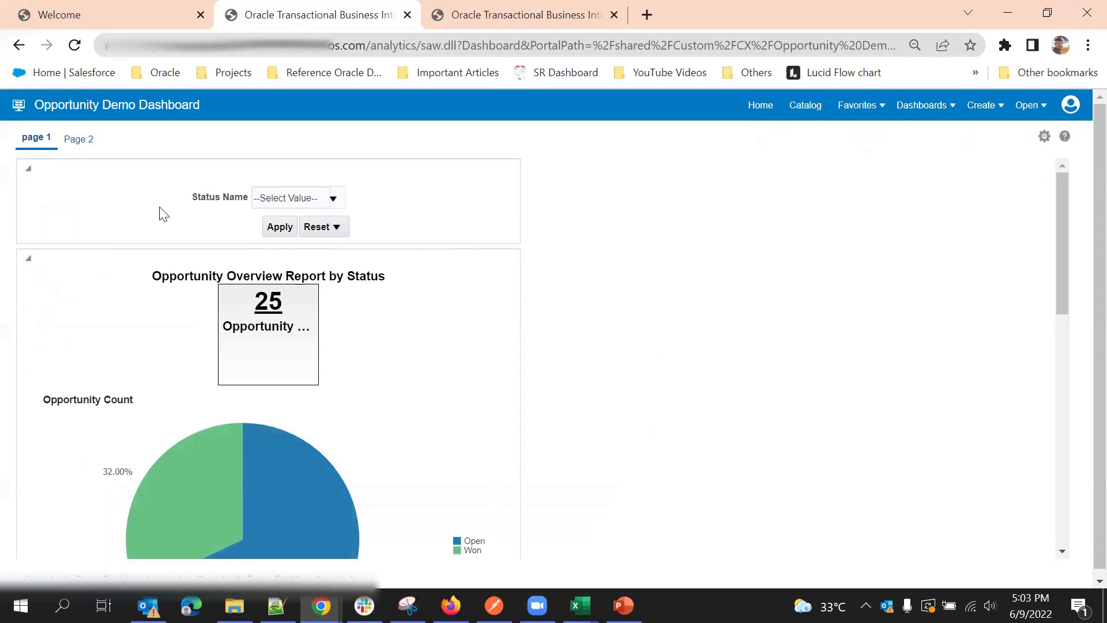
- Apply the Status Name prompt with Open and Won selected, and check the report table and its filters
left_click(335, 200)
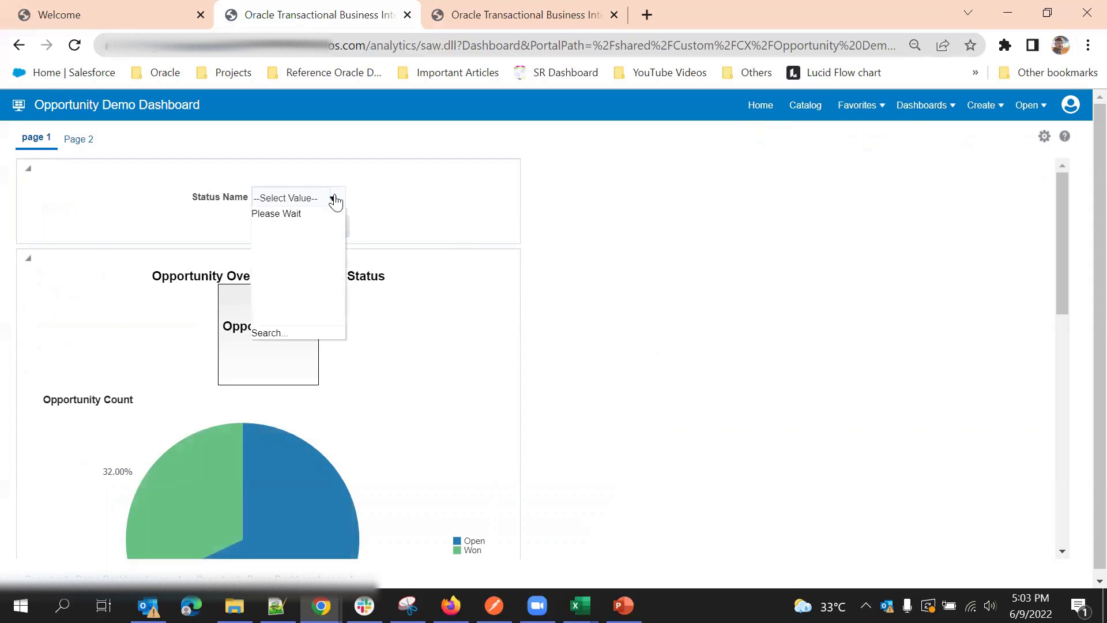
left_click(708, 229)
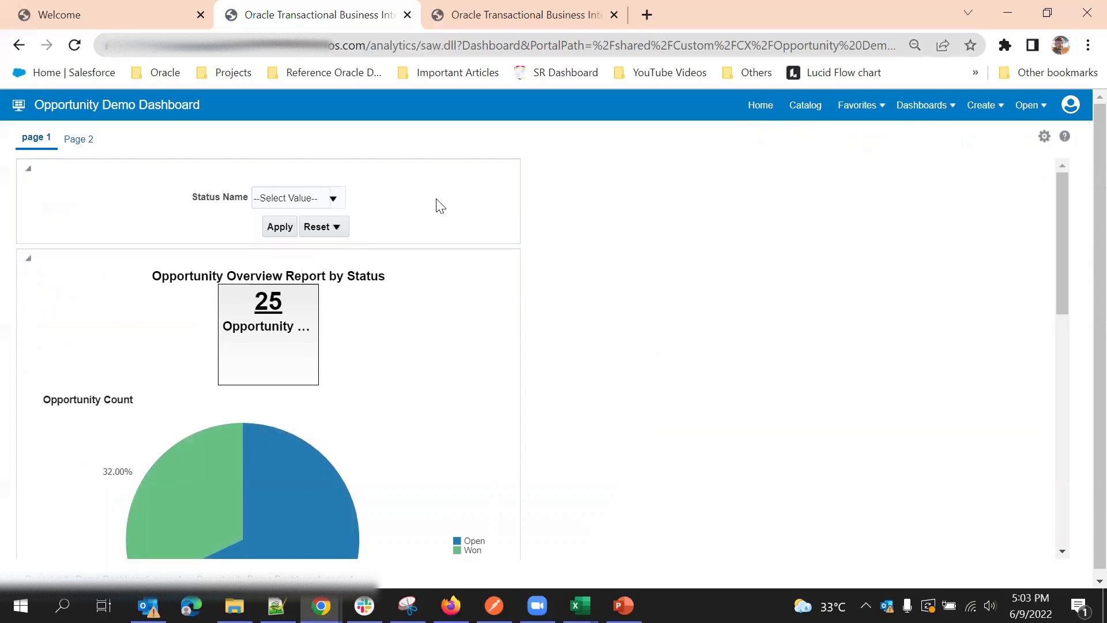
left_click(335, 199)
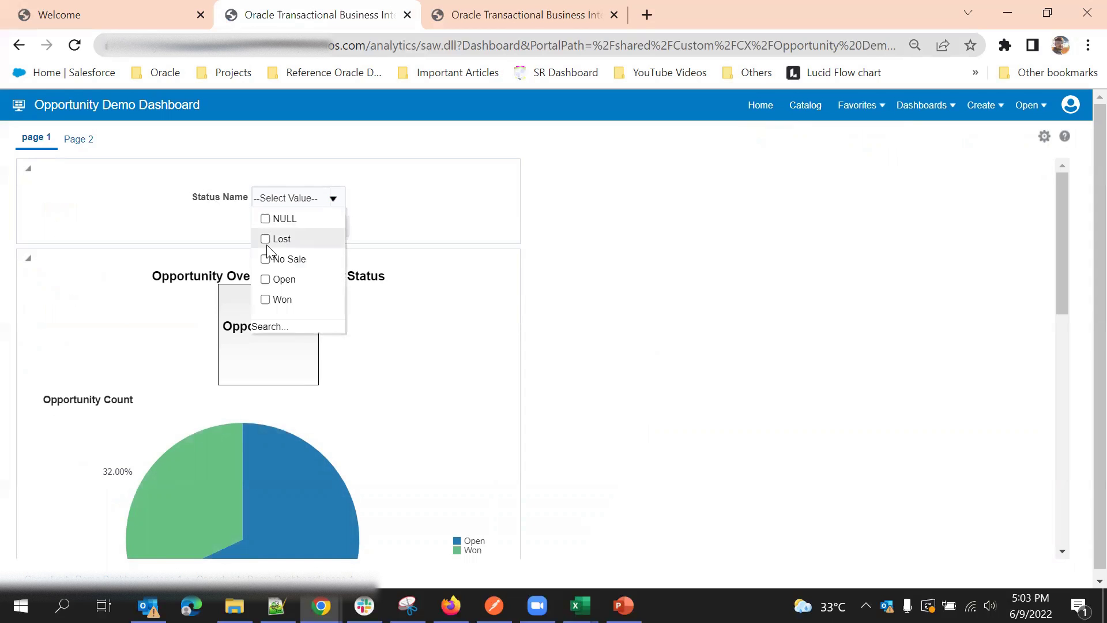
left_click(266, 299)
left_click(267, 280)
left_click(699, 229)
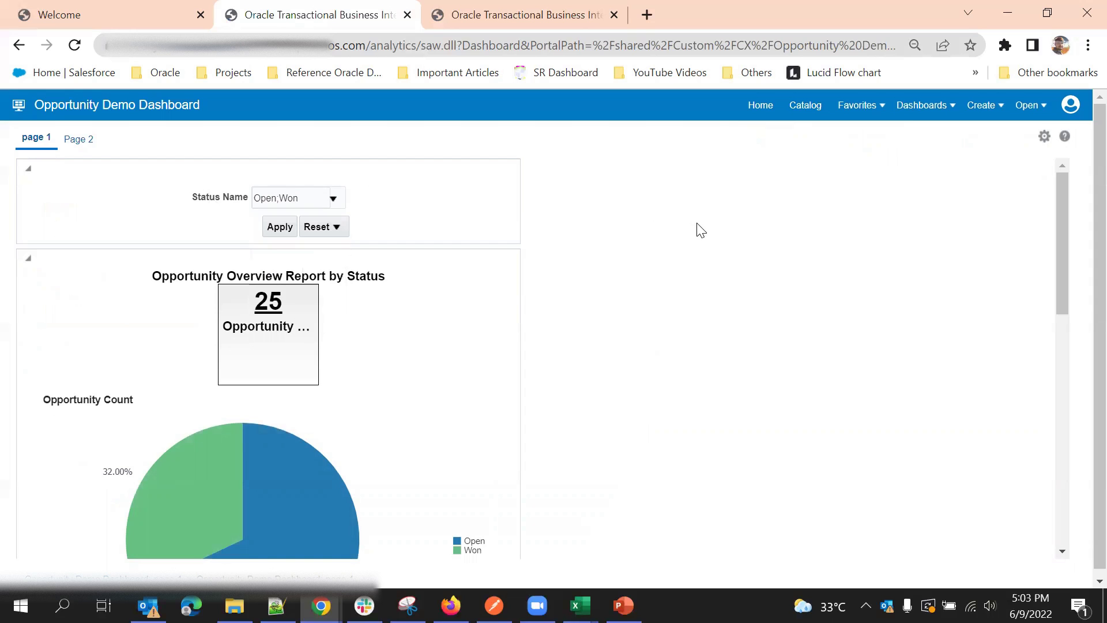
left_click(277, 228)
scroll(420, 317, "down", 8)
scroll(394, 342, "down", 1)
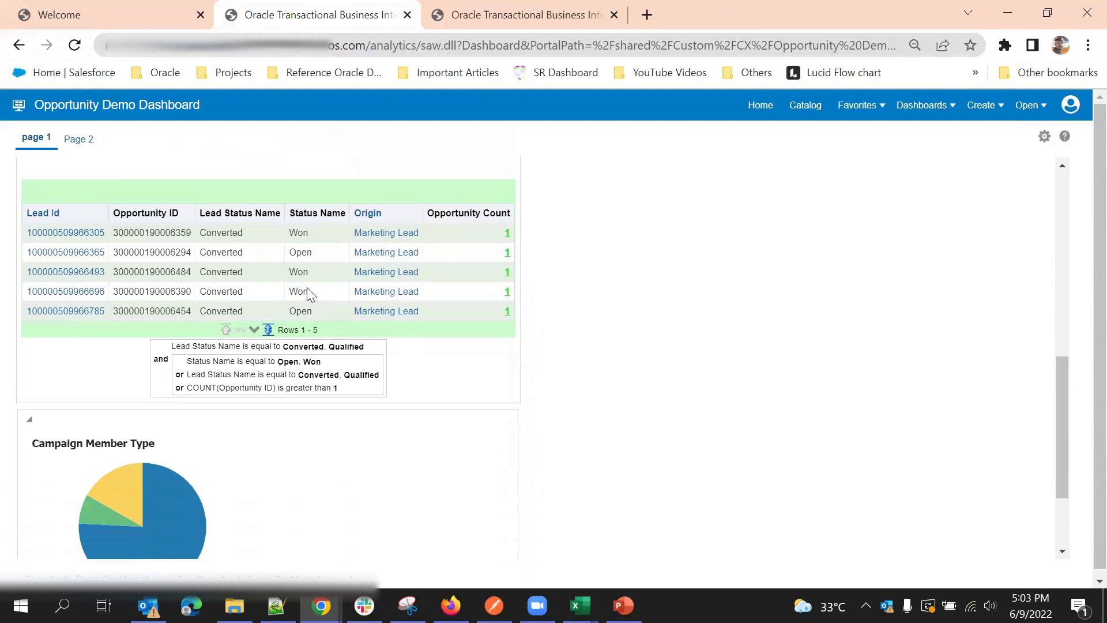
- Remove Won from the Status Name selection so only Open is chosen, and apply the prompt
scroll(311, 316, "up", 10)
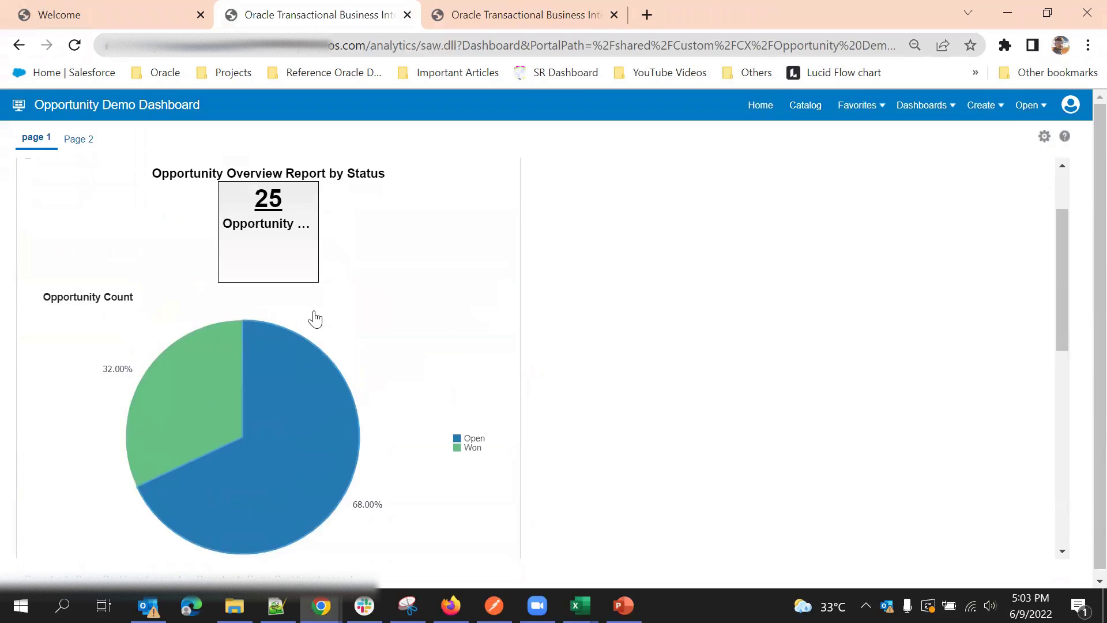
left_click(333, 199)
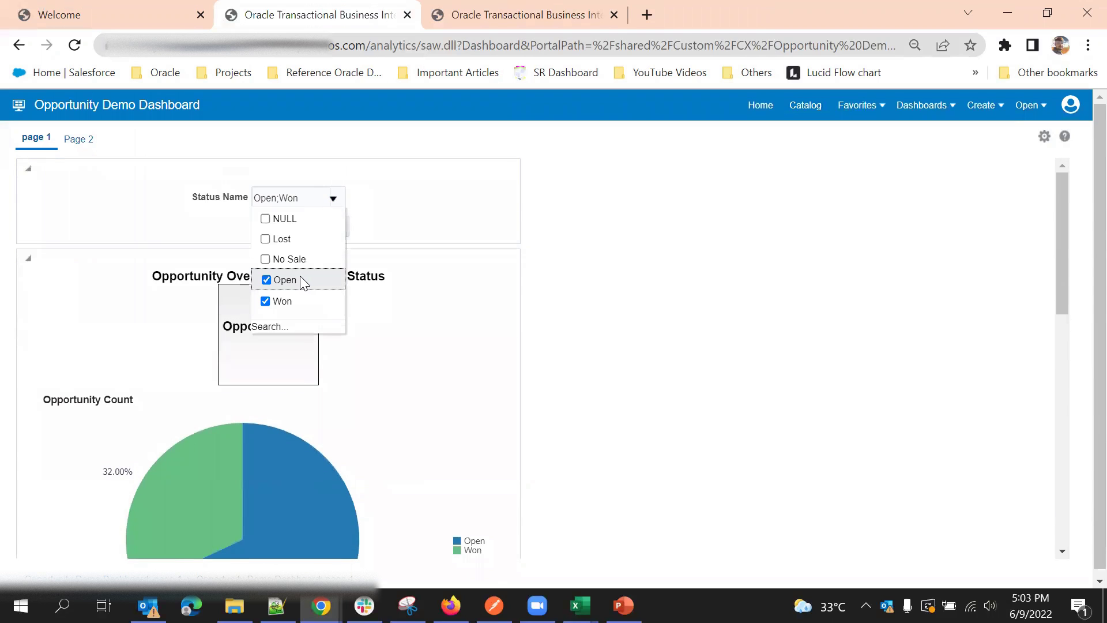
left_click(266, 301)
left_click(281, 227)
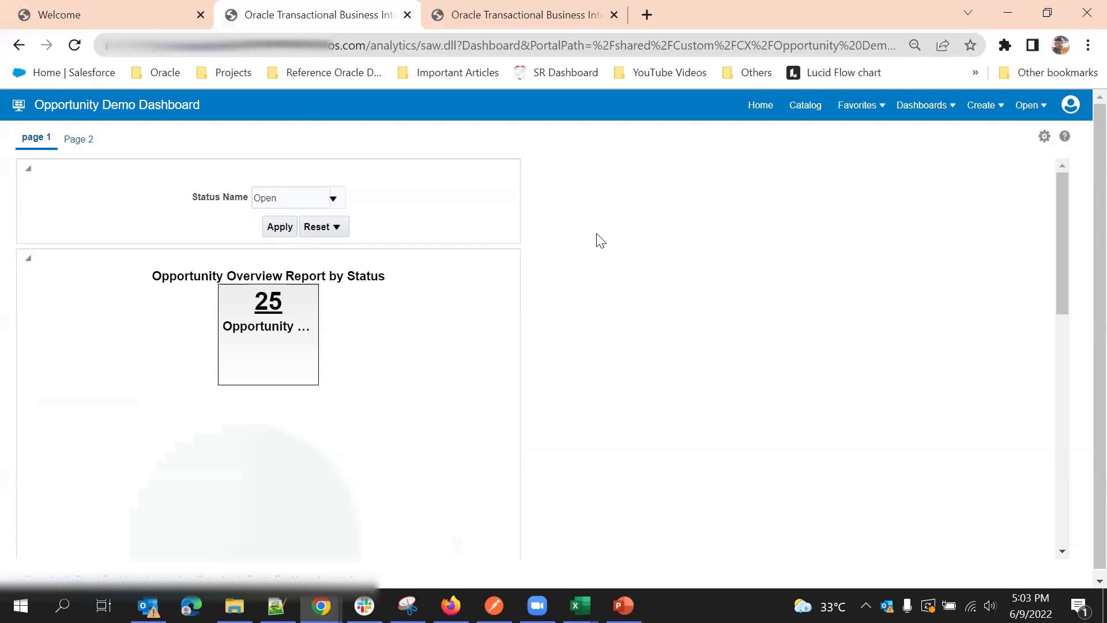
- Examine the opportunity table, its filter conditions and the charts on page 1 with the Open status applied
scroll(532, 291, "down", 8)
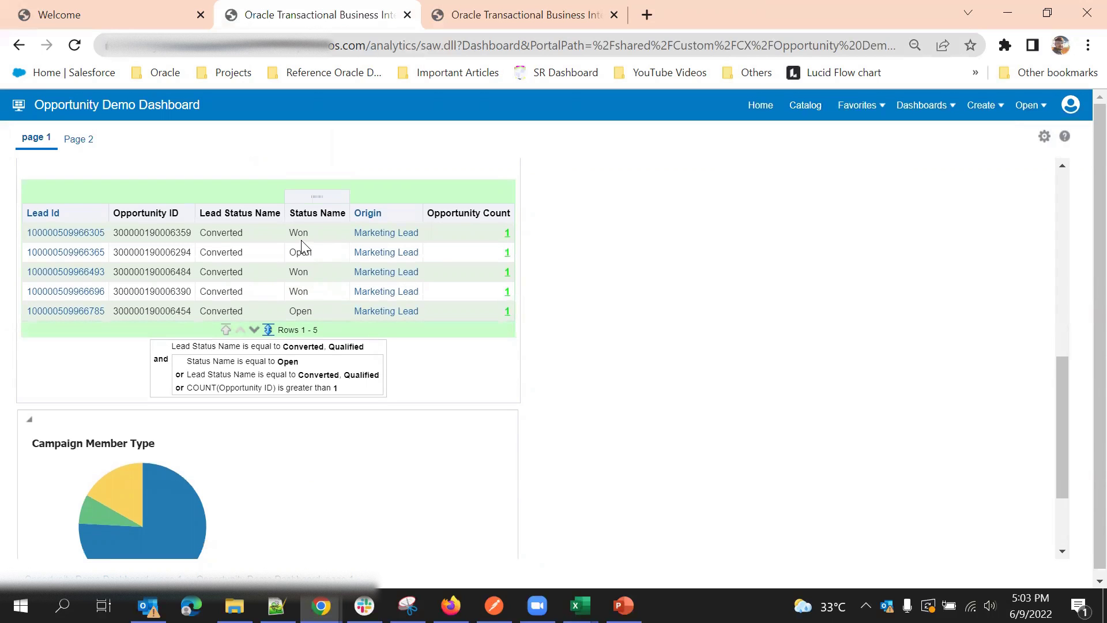
scroll(311, 249, "up", 8)
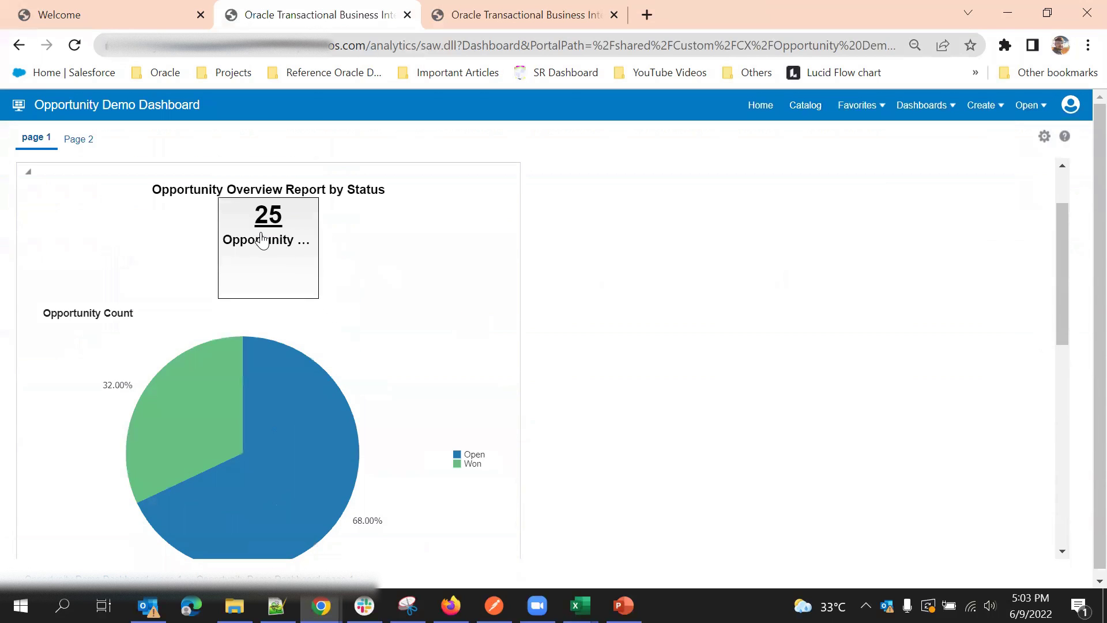
scroll(311, 242, "down", 10)
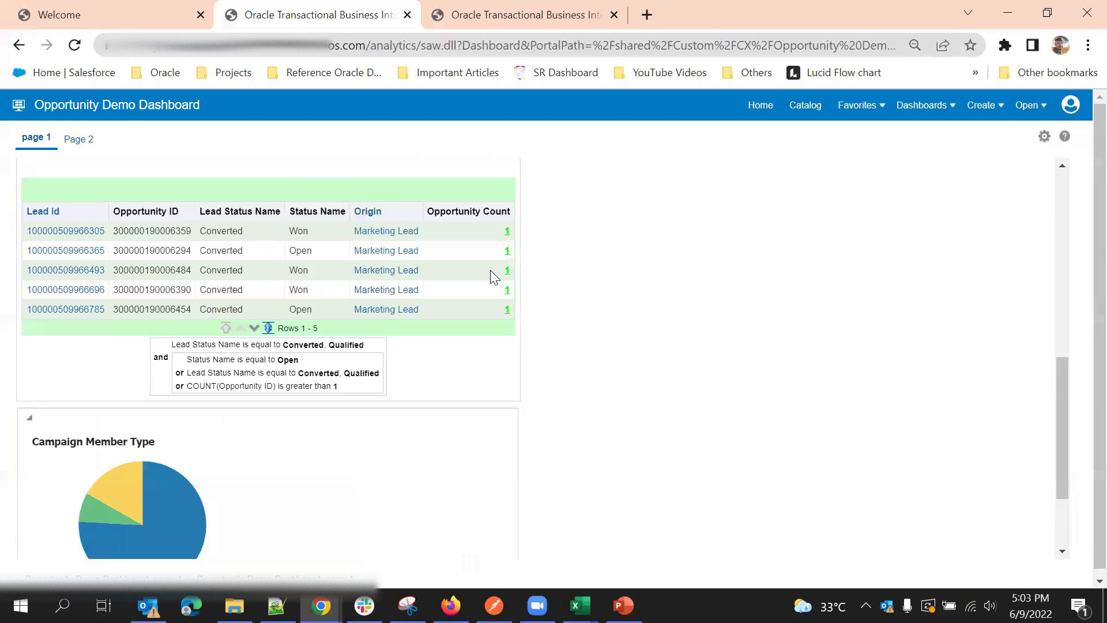
scroll(303, 224, "up", 3)
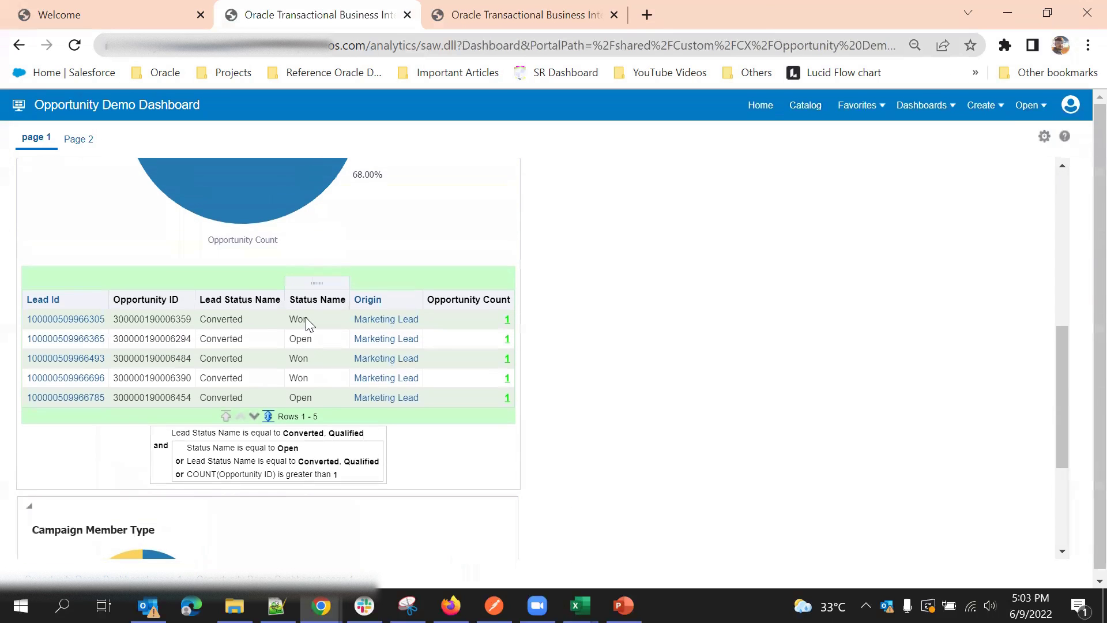
scroll(303, 364, "down", 4)
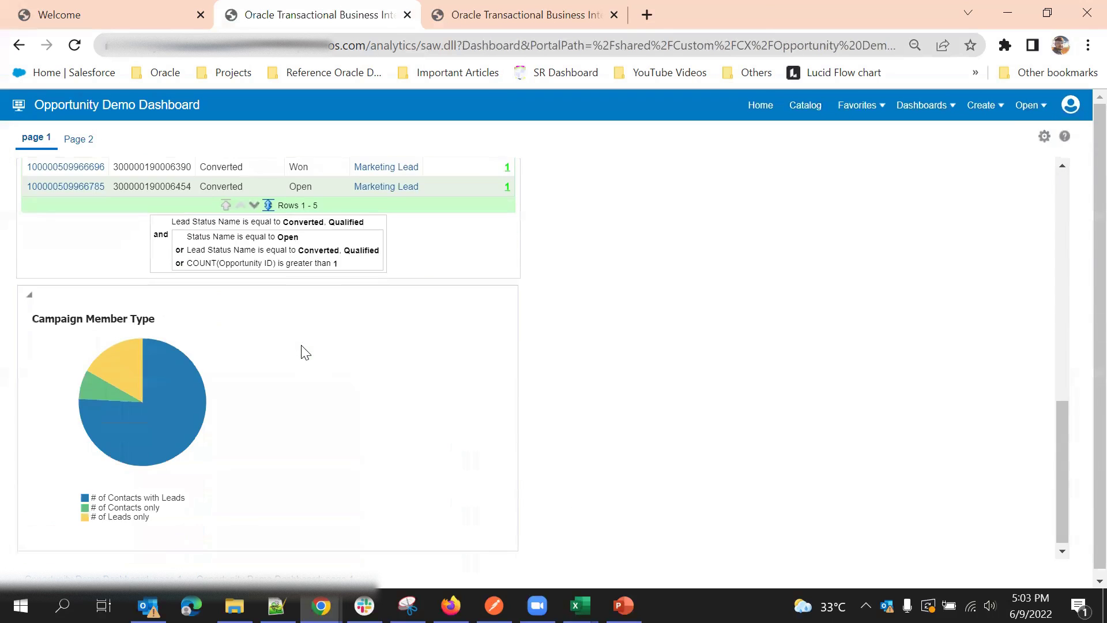
scroll(291, 392, "up", 1)
scroll(295, 375, "up", 1)
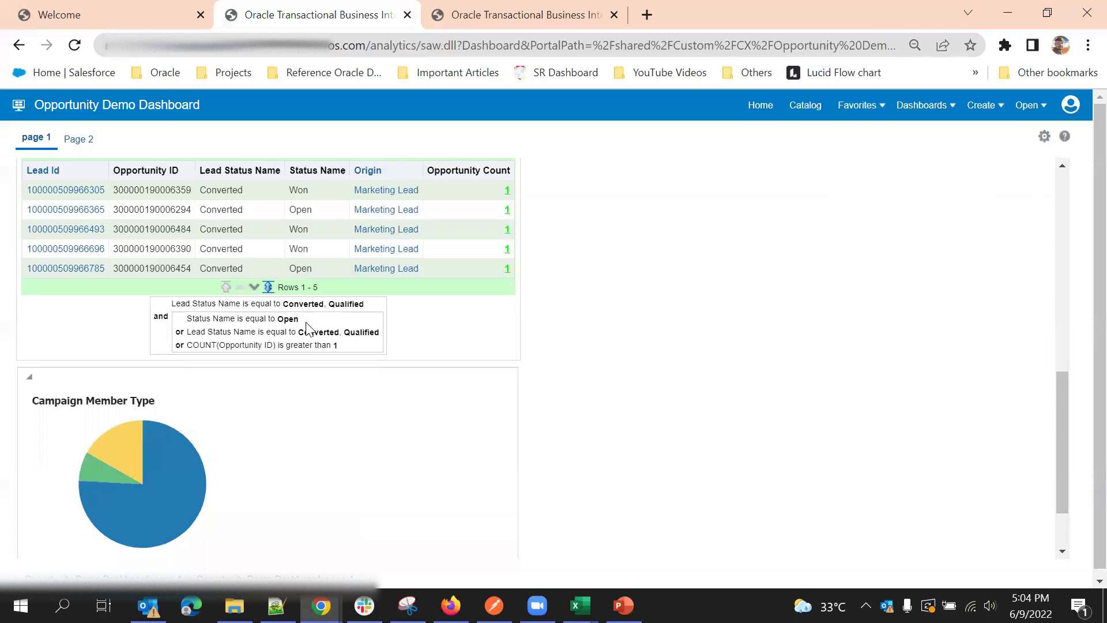
scroll(320, 330, "up", 2)
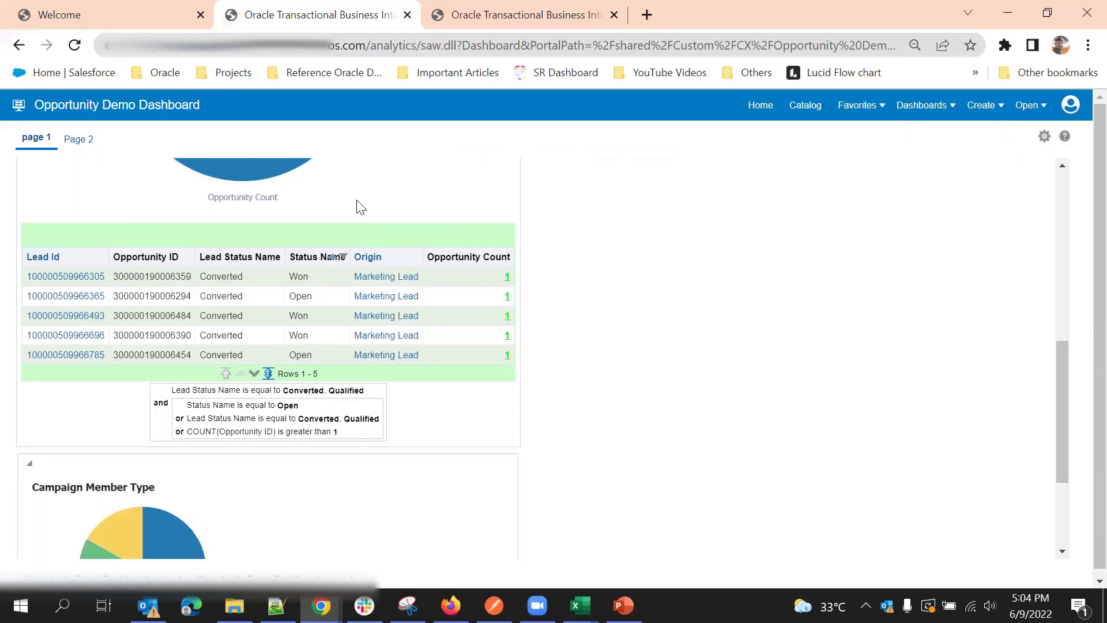
scroll(420, 190, "up", 8)
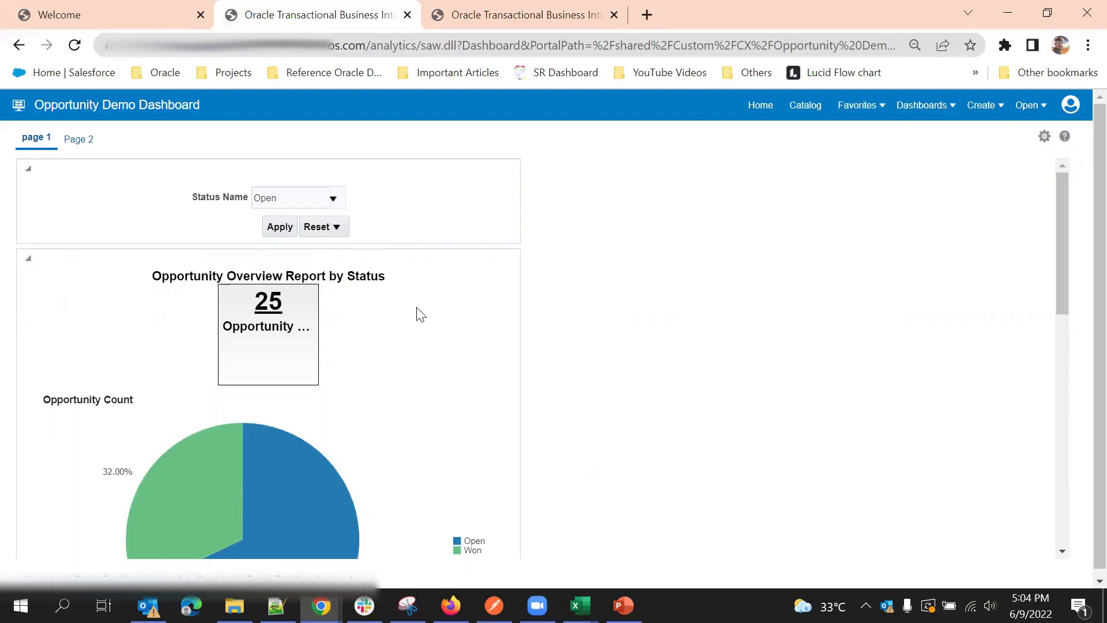
- View the Status Name choices without changing the selection, and switch to the browser tab with the catalog
left_click(334, 200)
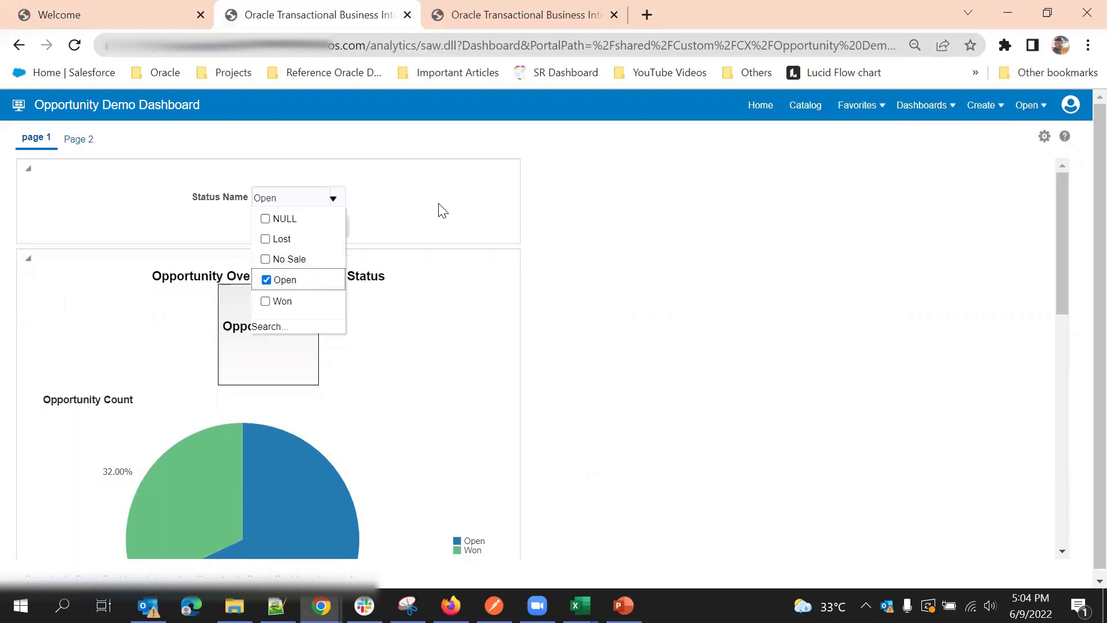
left_click(442, 211)
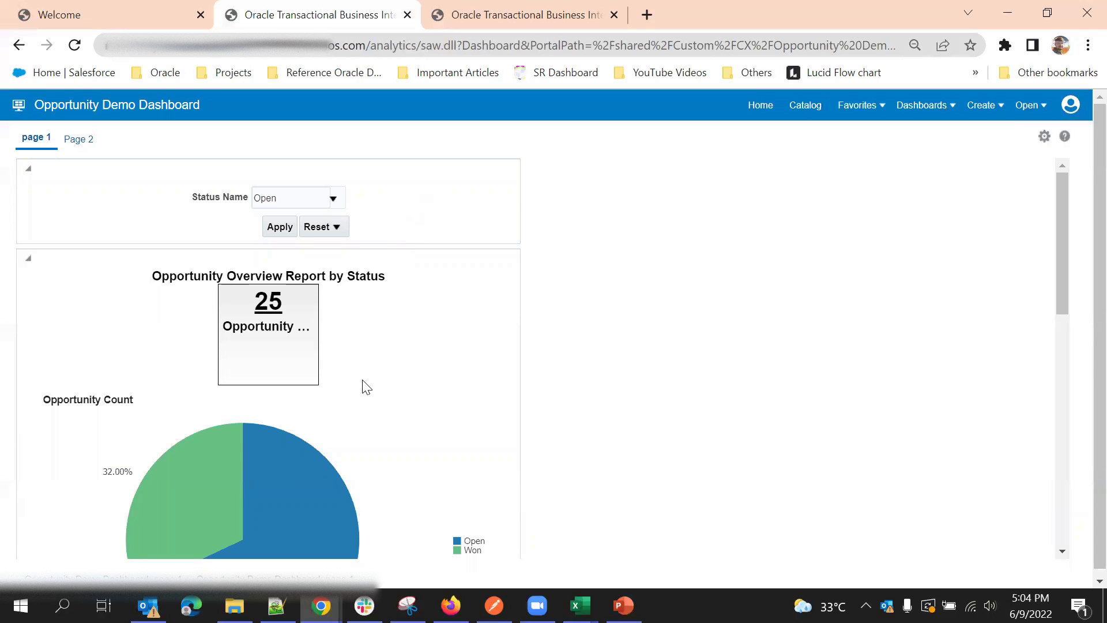
left_click(547, 8)
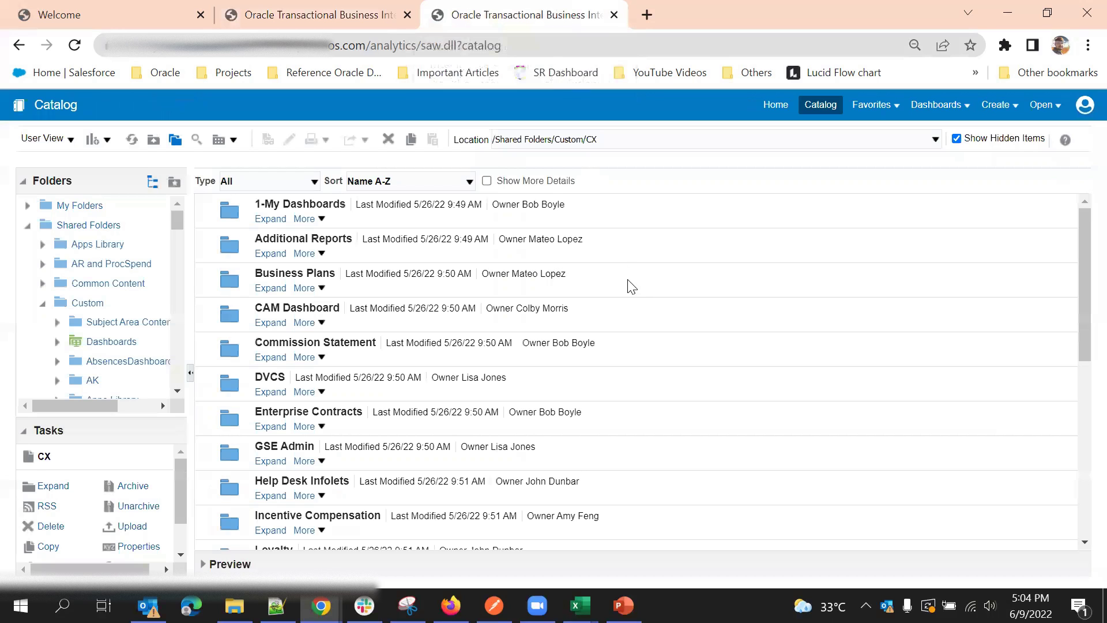
- Open My Test Report from the CX folder for editing and show its criteria
scroll(415, 274, "down", 10)
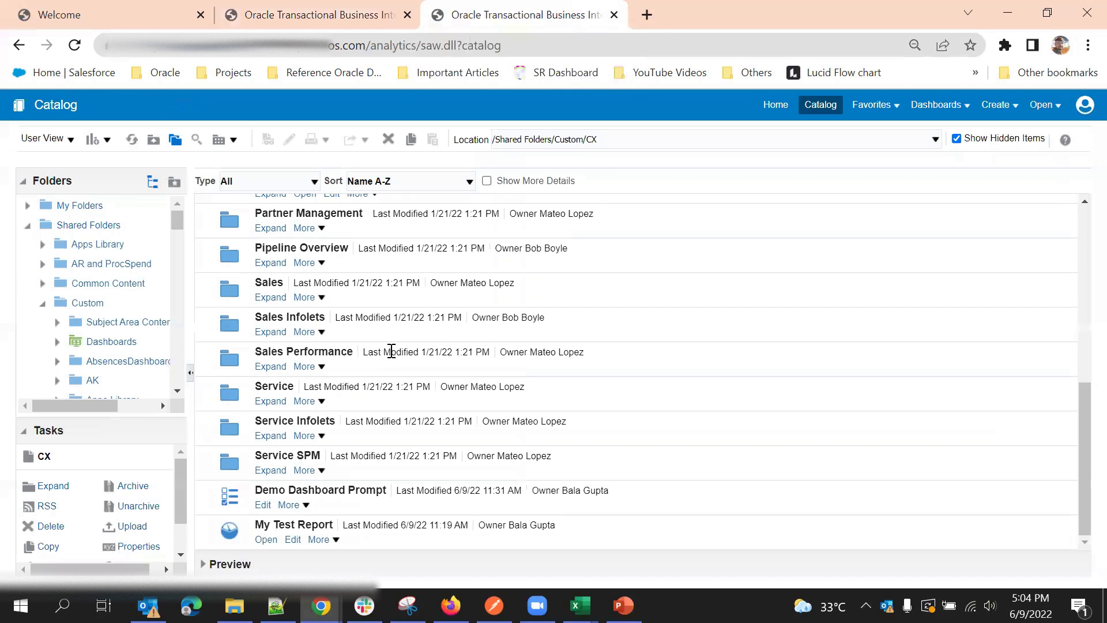
left_click(293, 540)
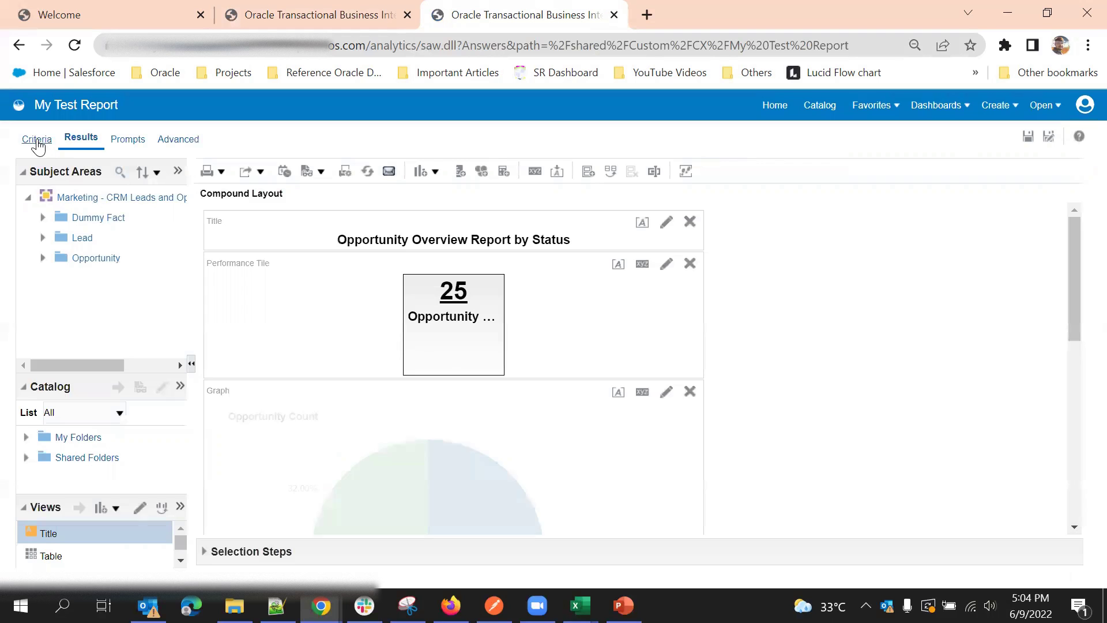
left_click(36, 138)
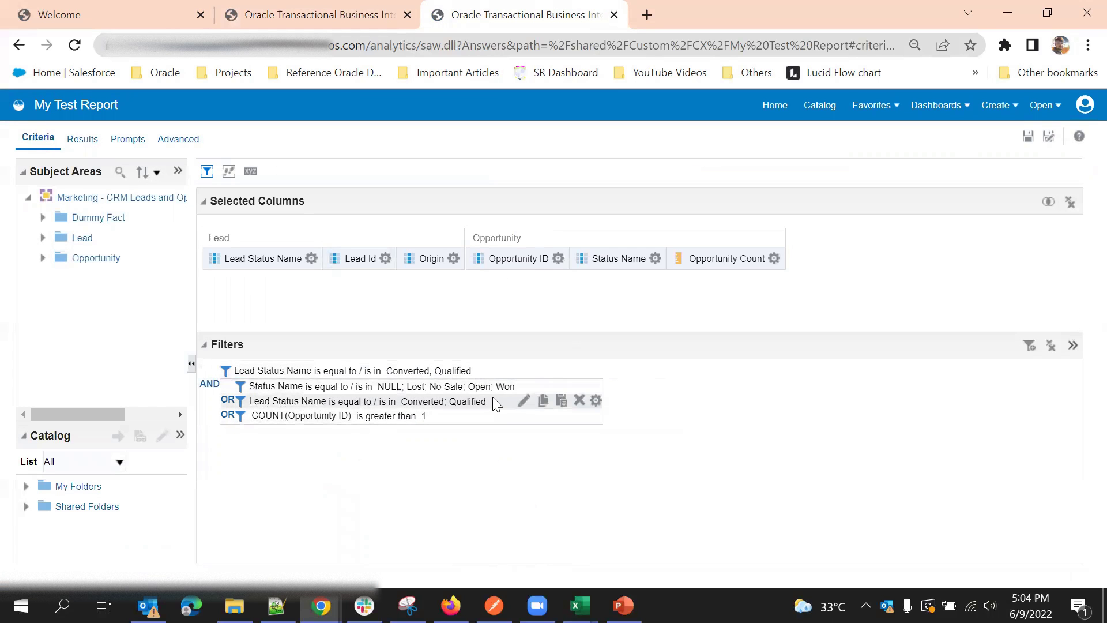
- Remove the Status Name, grouped Lead Status Name and COUNT(Opportunity ID) filters from My Test Report, and save it
mouse_move(519, 388)
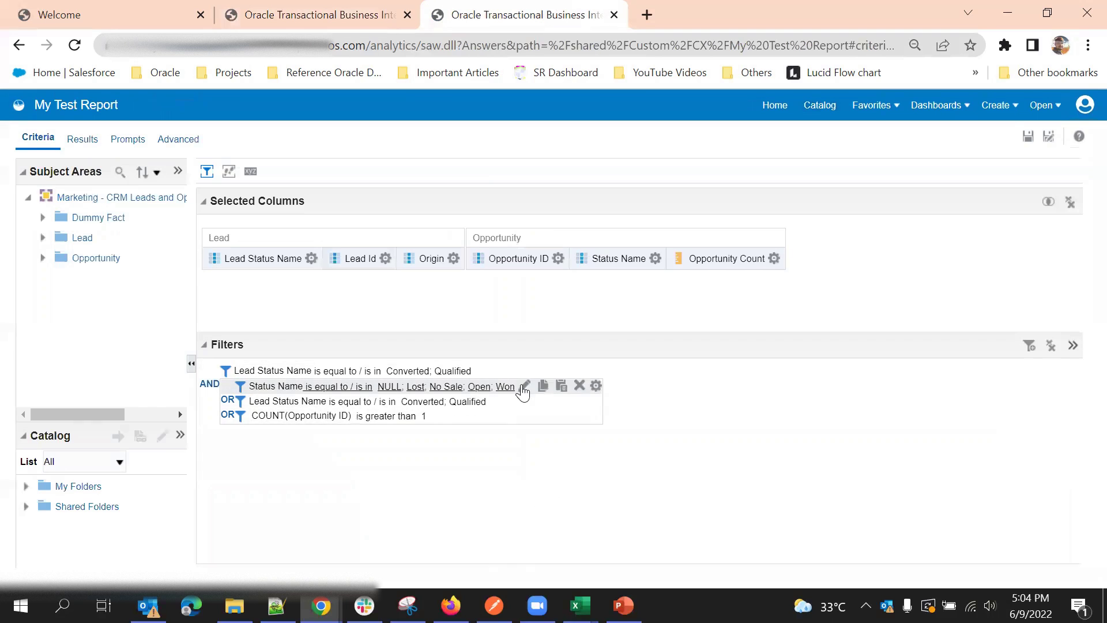
left_click(580, 386)
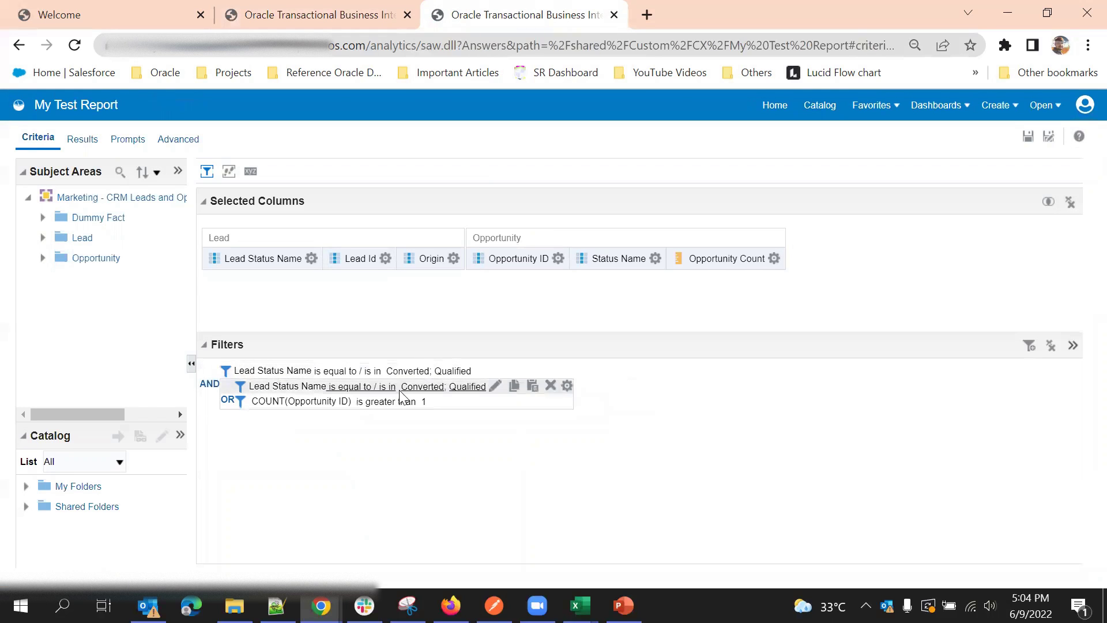
left_click(551, 385)
mouse_move(440, 388)
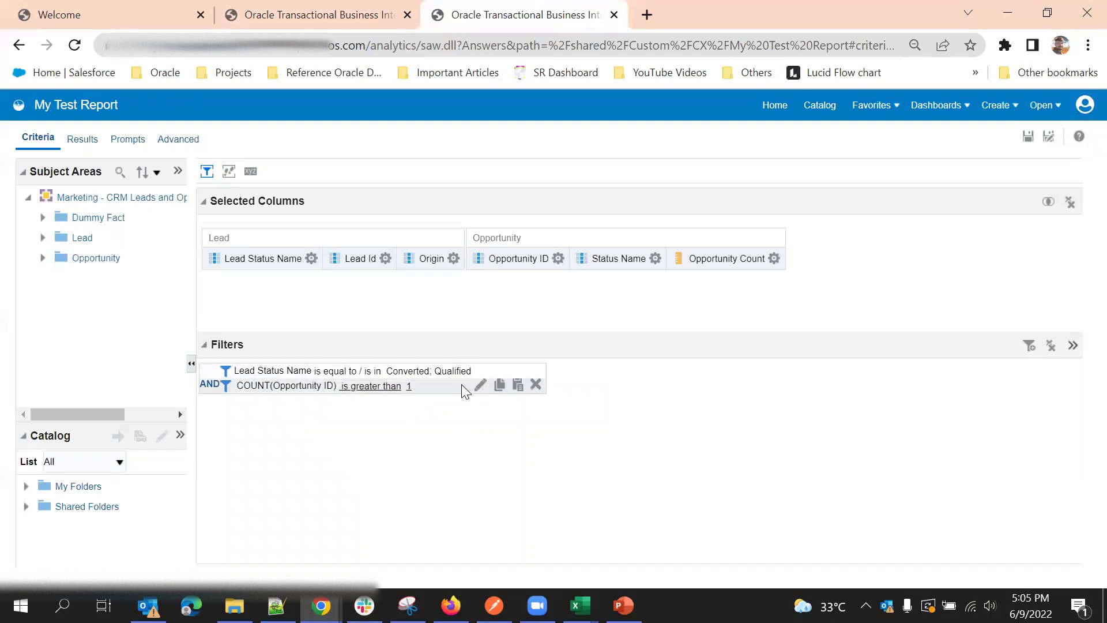
left_click(536, 384)
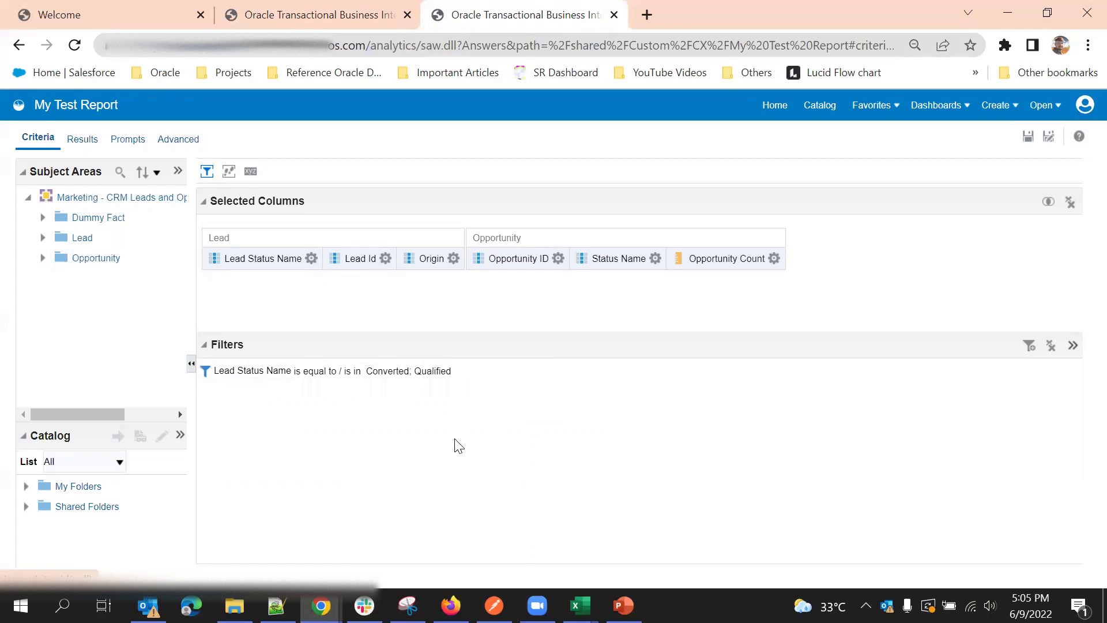
left_click(1025, 137)
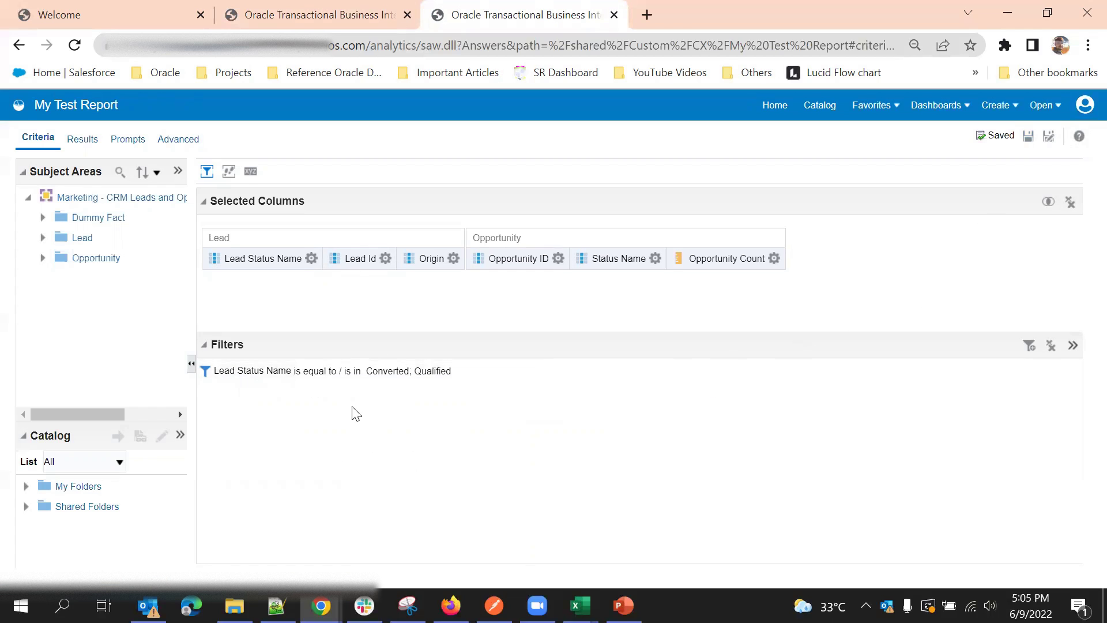
- Change the remaining Lead Status Name filter's operator to "is prompted" and save the report
mouse_move(413, 369)
mouse_move(459, 377)
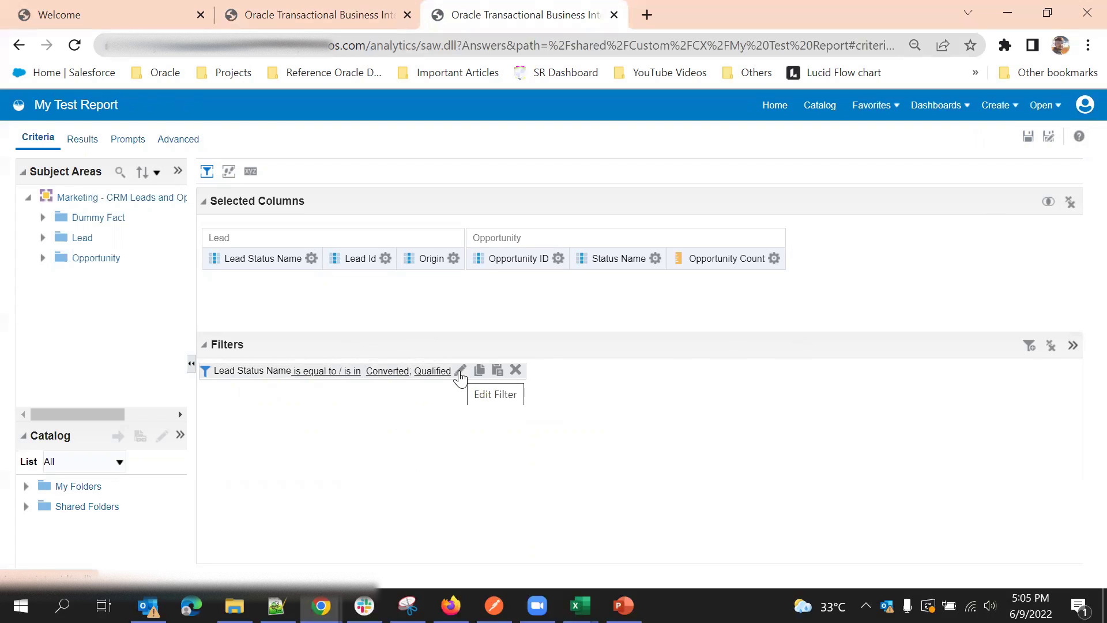
left_click(460, 372)
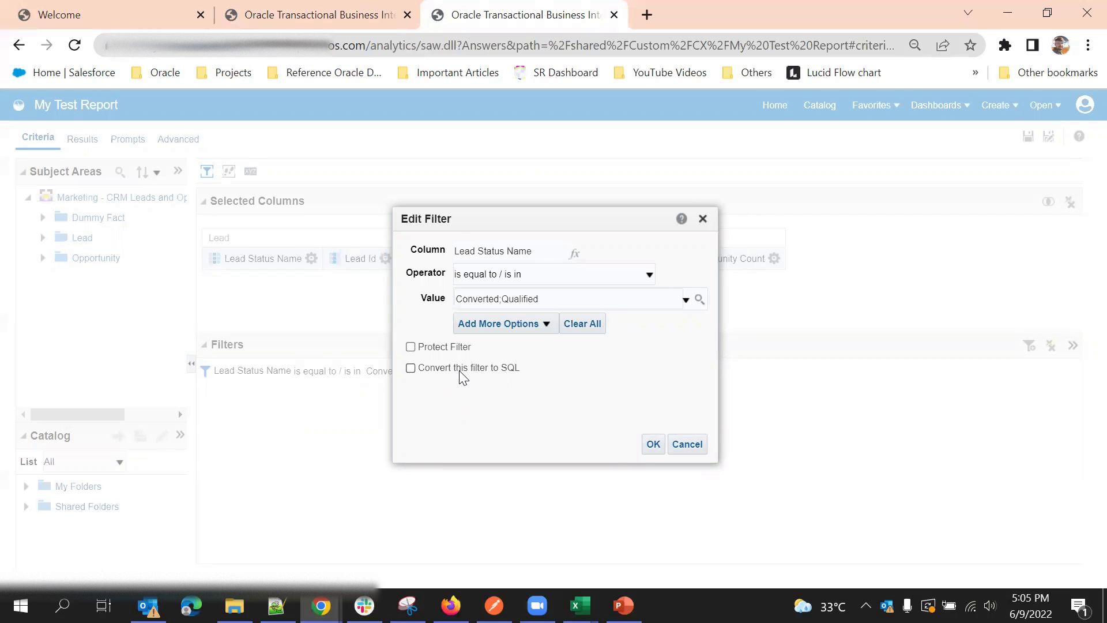
left_click(506, 275)
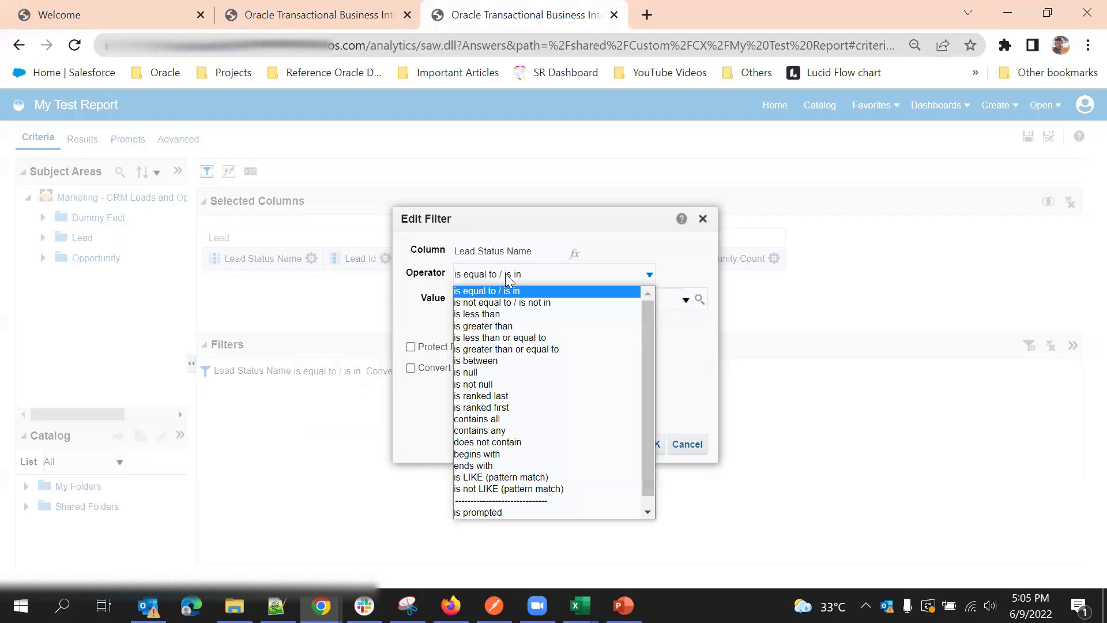
left_click(496, 513)
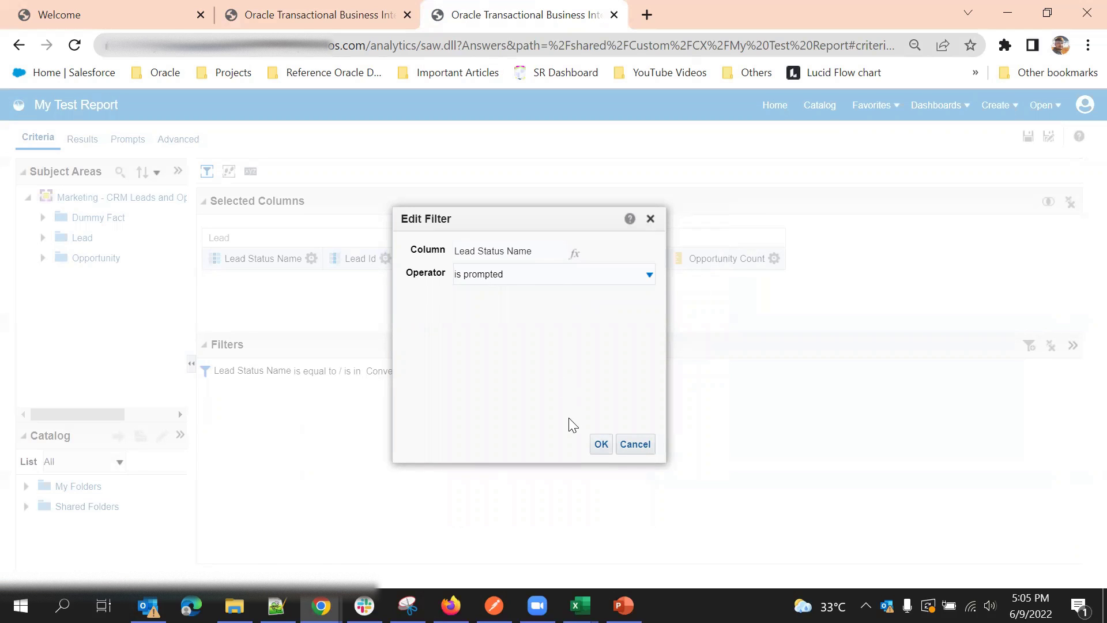
left_click(600, 444)
left_click(385, 258)
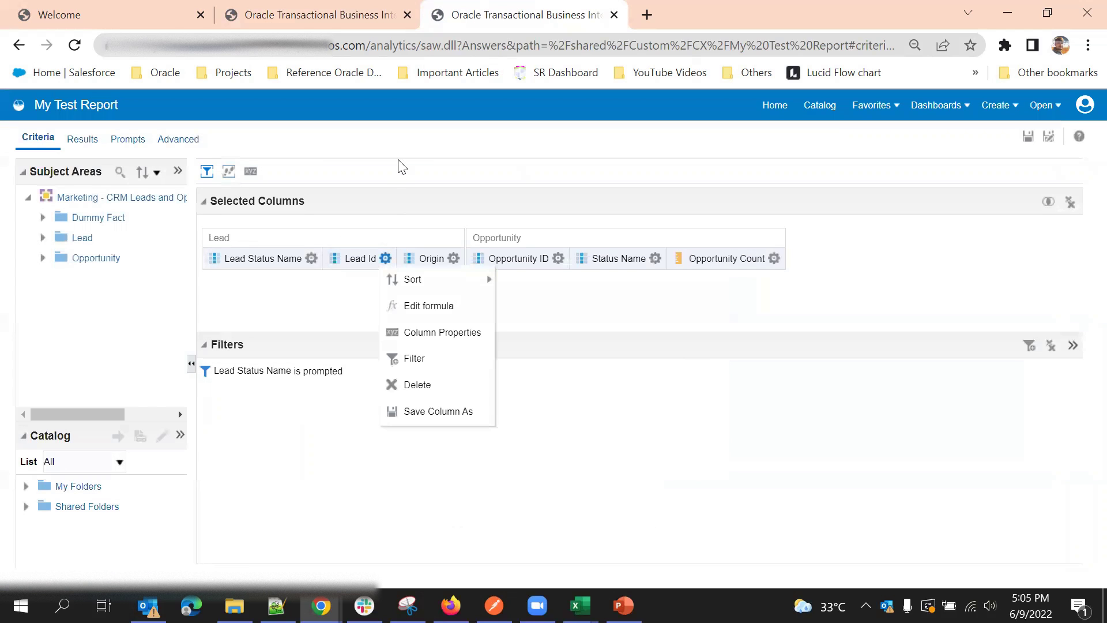
left_click(401, 167)
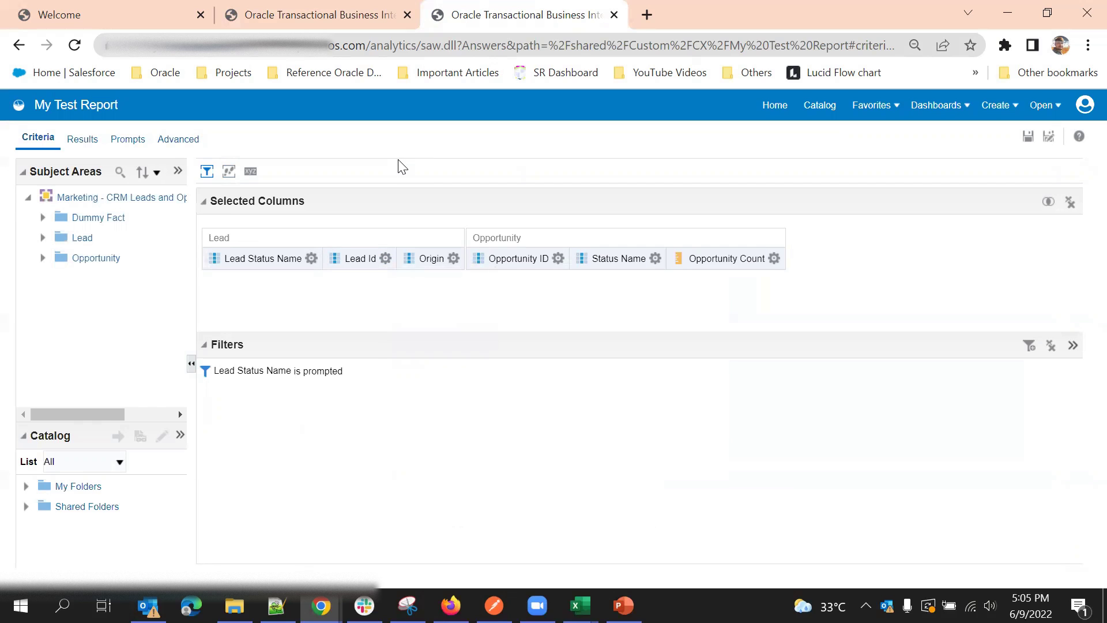
left_click(1026, 138)
- Switch to the Opportunity Demo Dashboard browser tab, reload it and select Open as the Status Name
left_click(321, 13)
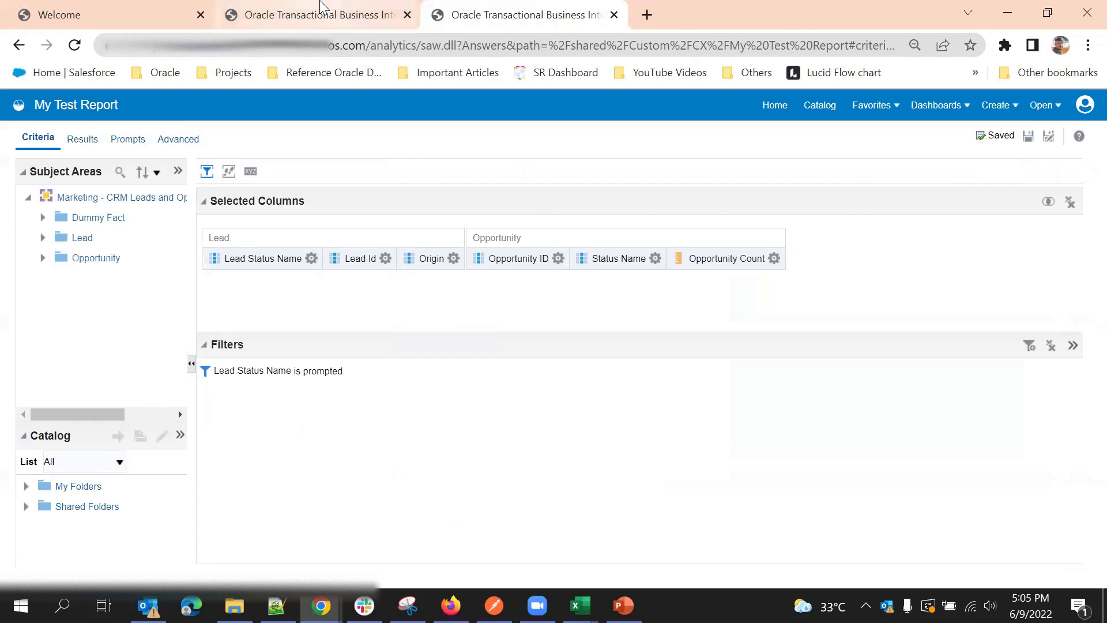
left_click(75, 45)
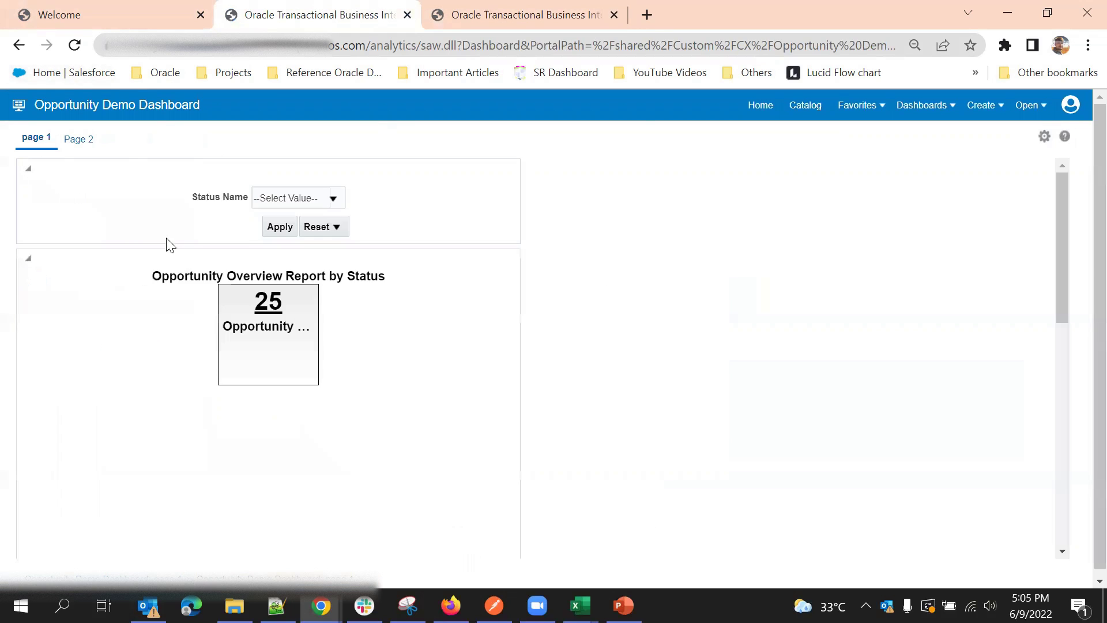
left_click(333, 198)
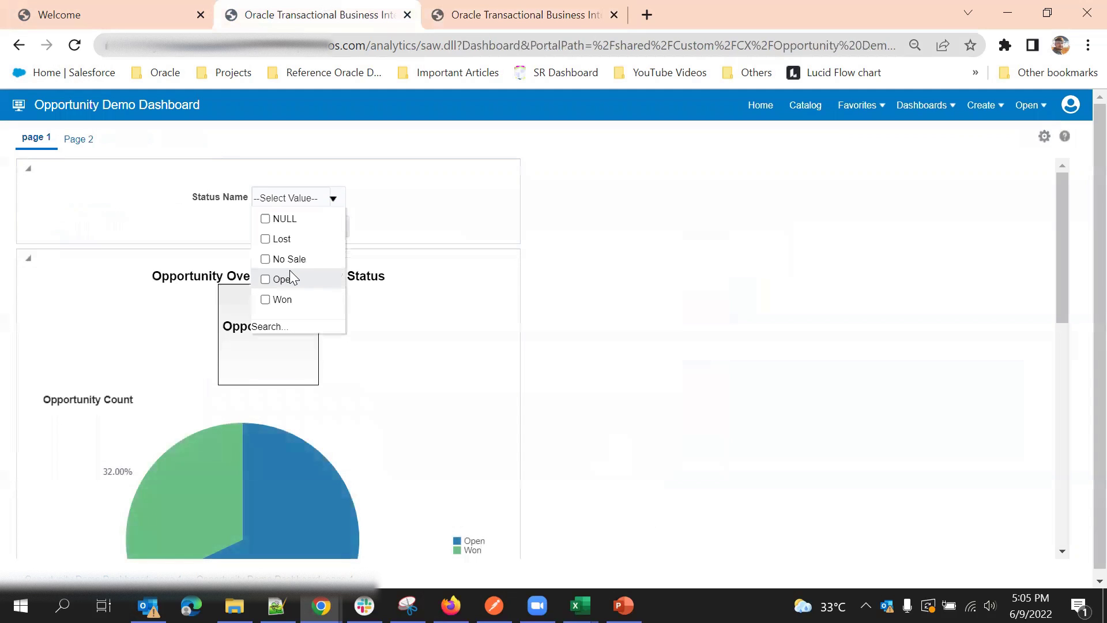
left_click(680, 256)
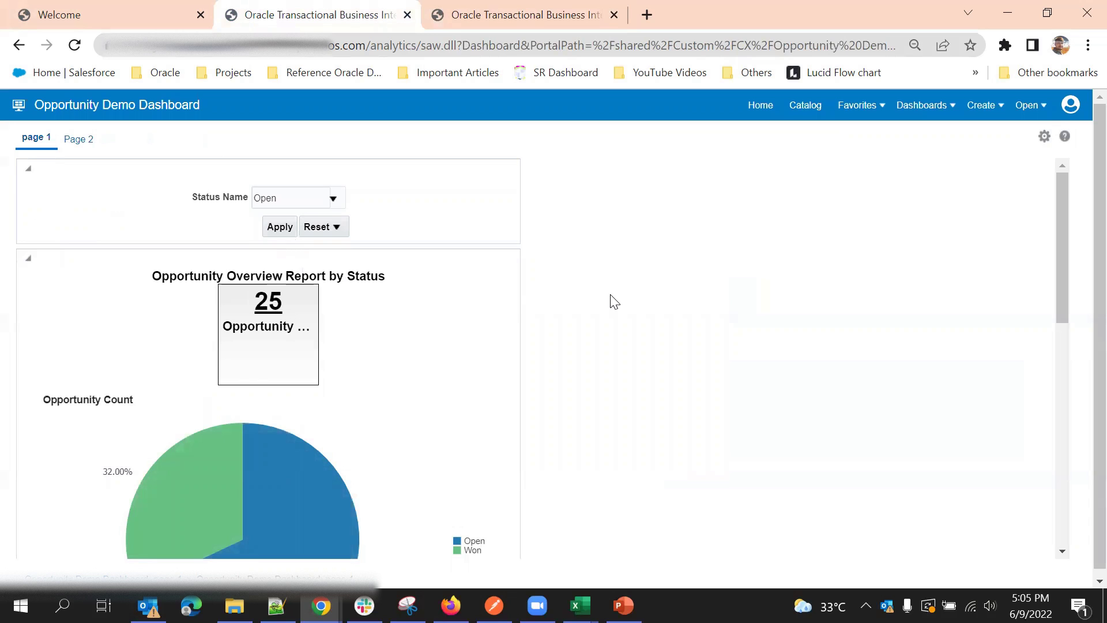
- Apply the Open status on page 1 and check the report's charts and opportunity table
scroll(615, 301, "down", 10)
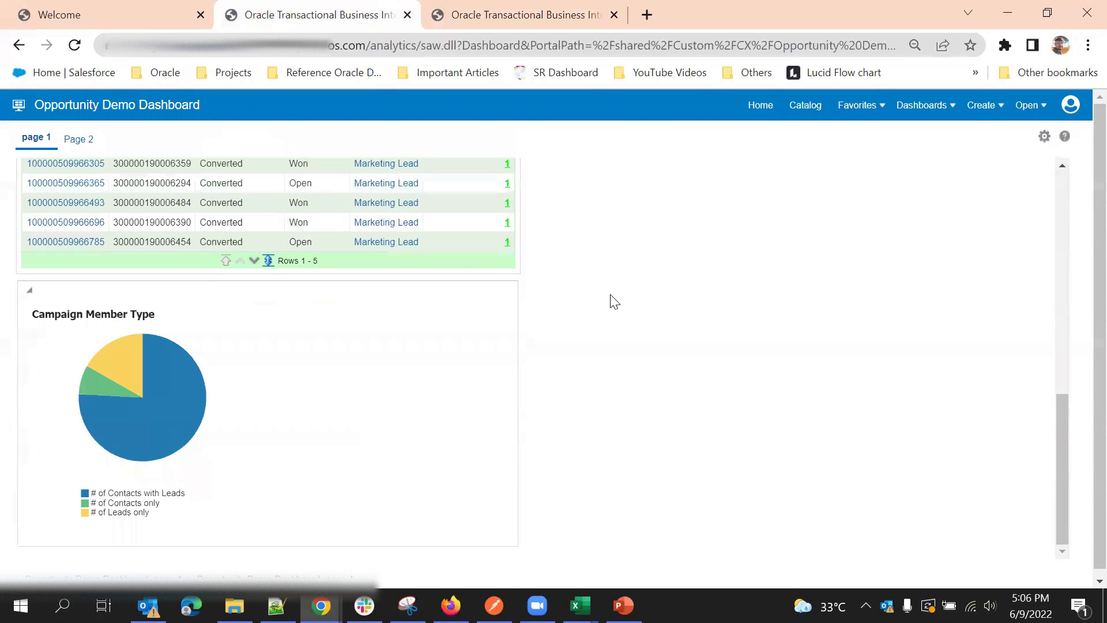
scroll(612, 302, "up", 3)
scroll(598, 292, "up", 6)
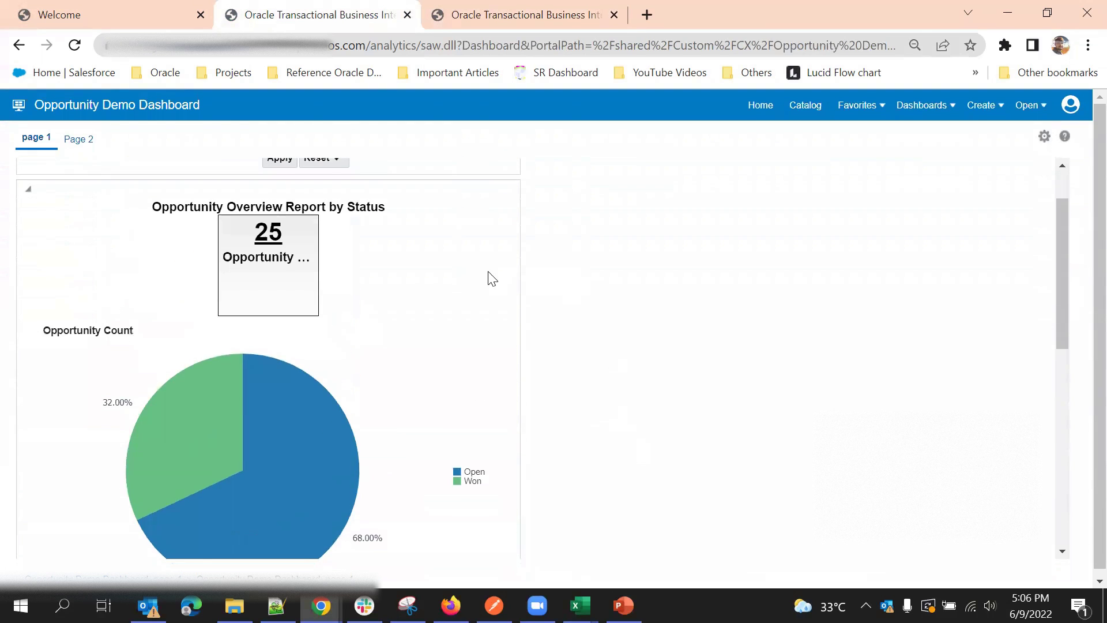
scroll(492, 278, "up", 2)
left_click(279, 225)
scroll(642, 302, "down", 8)
scroll(640, 304, "up", 10)
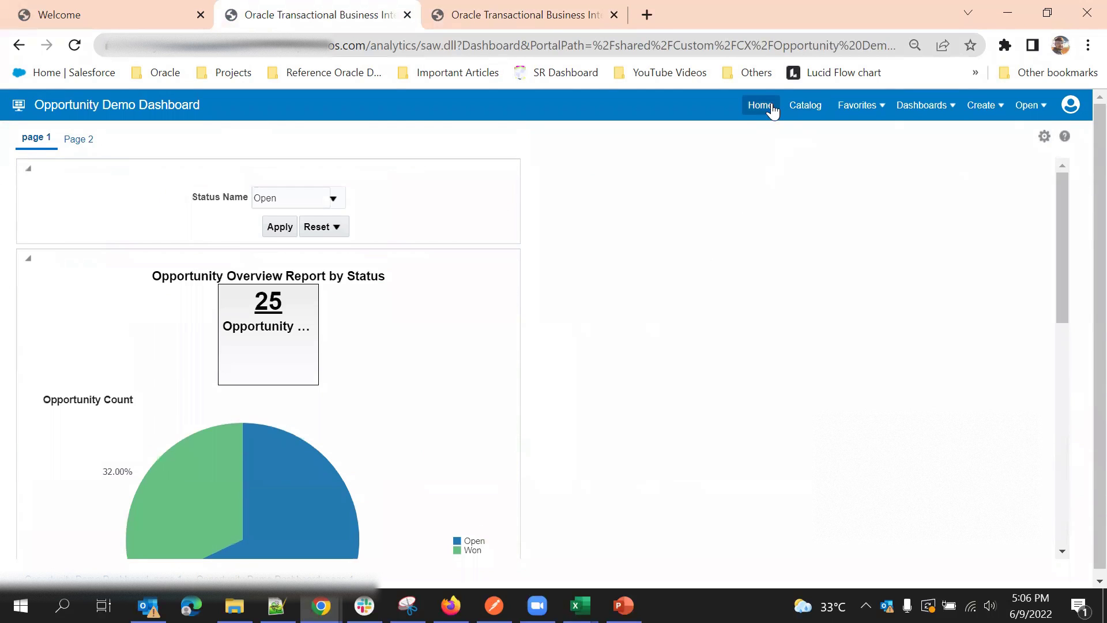
- Return to the home page, dismiss the notification and reopen the Opportunity Demo Dashboard
left_click(772, 107)
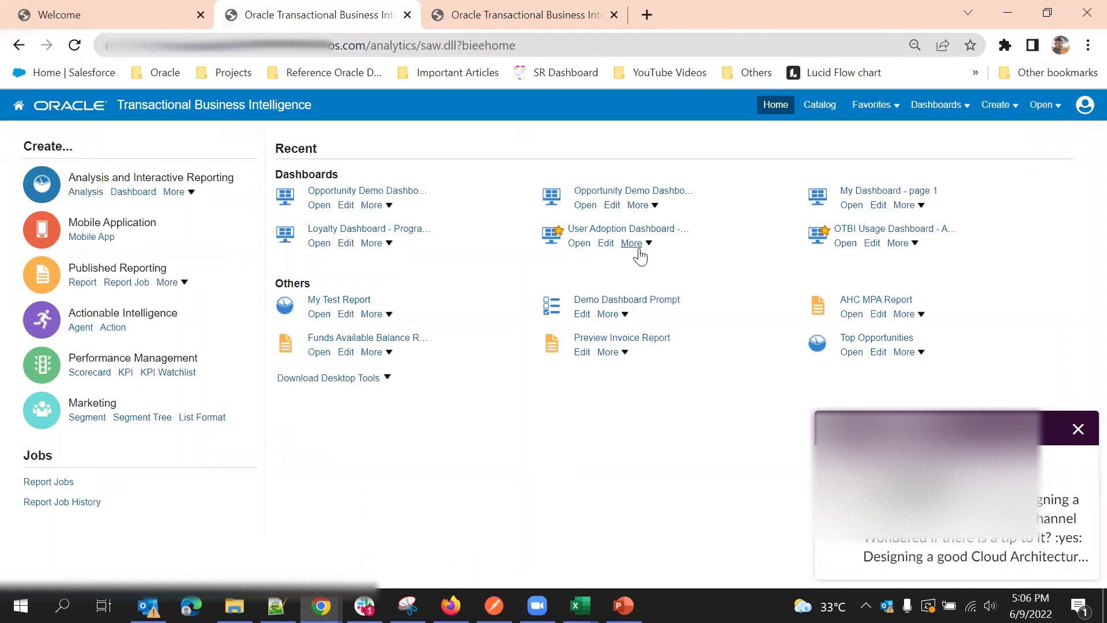
left_click(1077, 429)
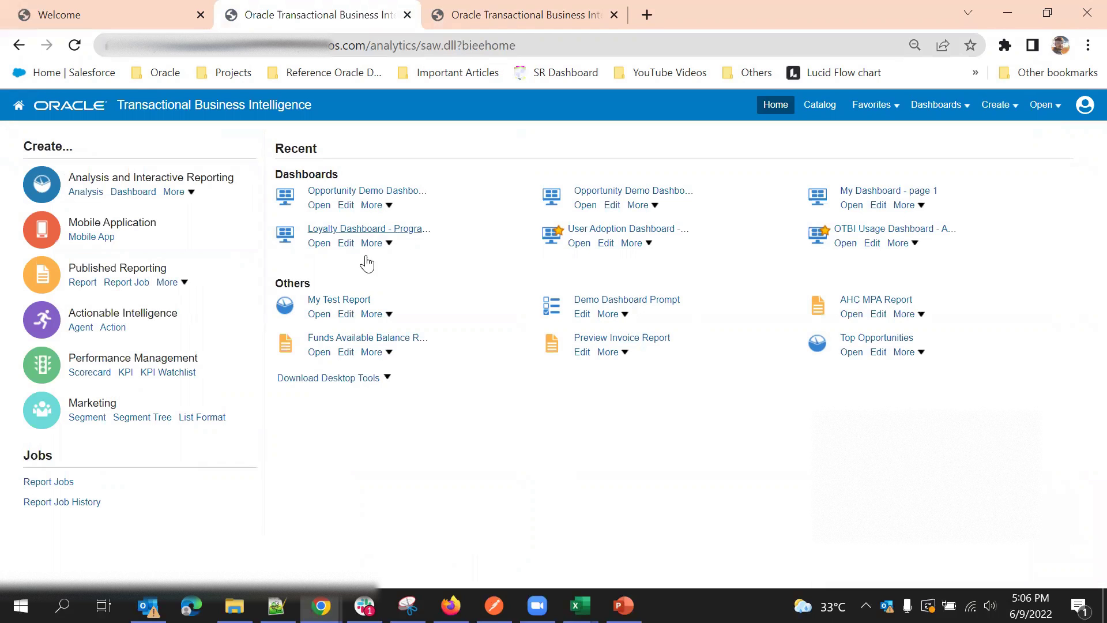
left_click(319, 205)
left_click(324, 207)
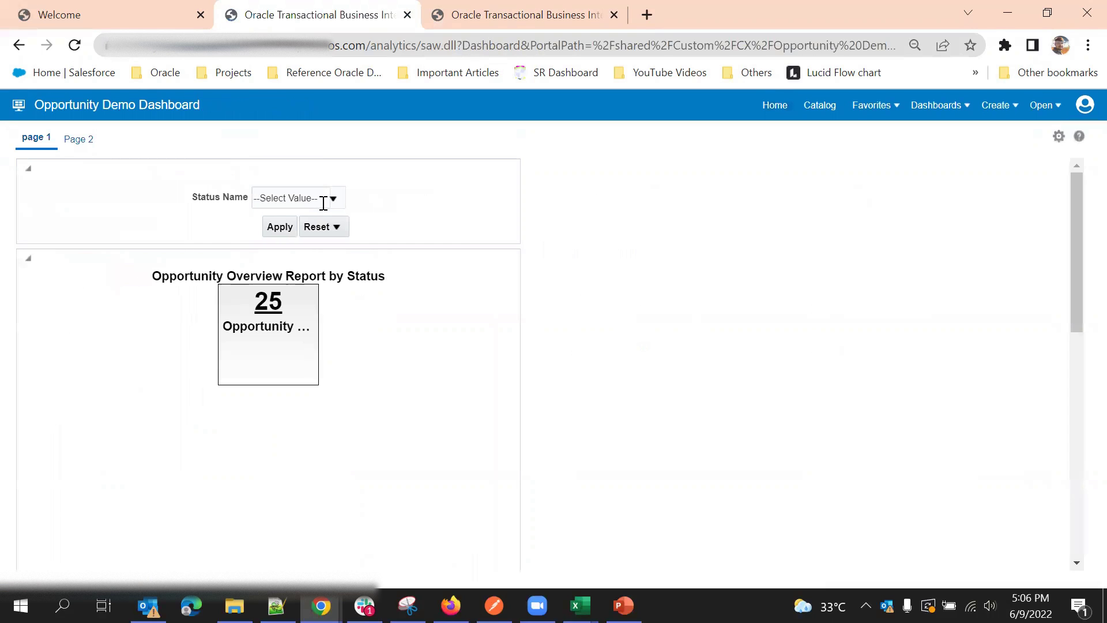
- Set the Status Name prompt to Open on the reopened dashboard and check the opportunity table
left_click(334, 200)
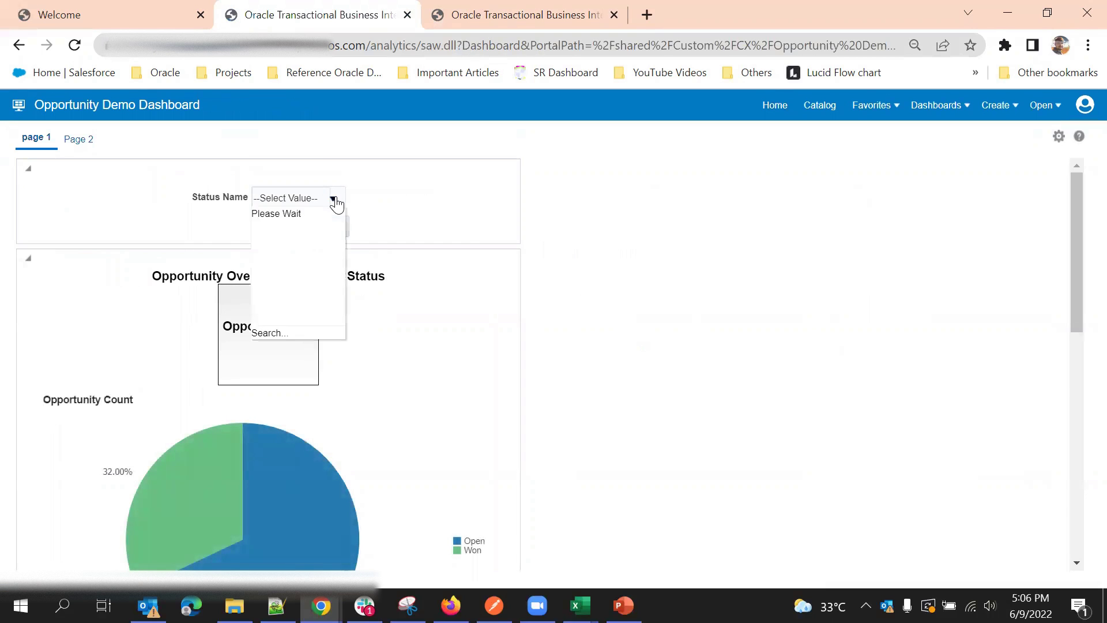
left_click(317, 278)
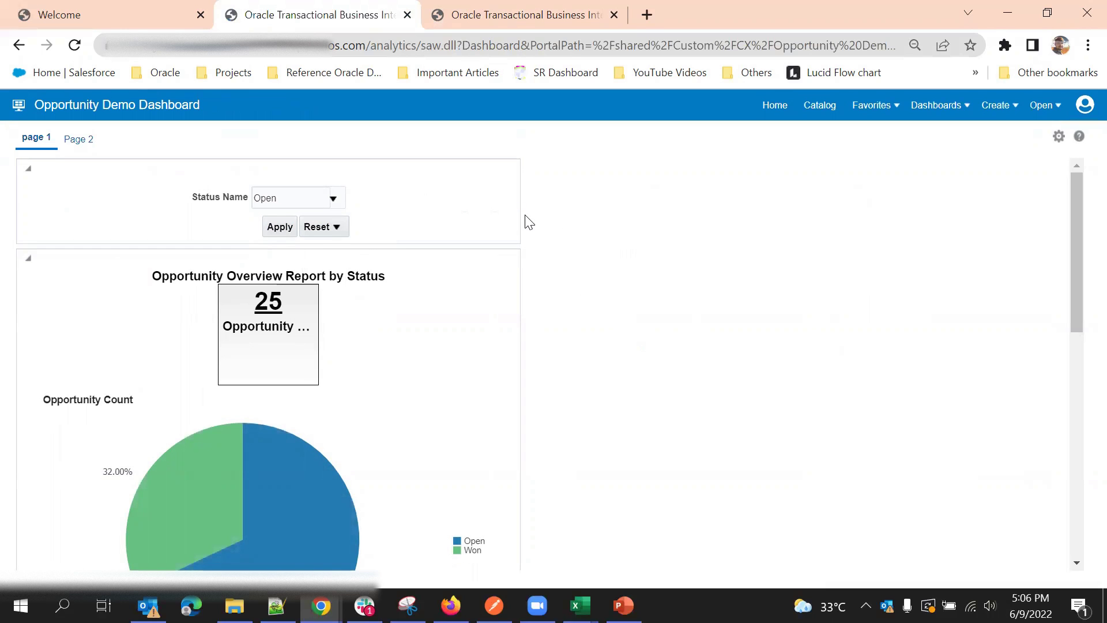
scroll(424, 205, "down", 8)
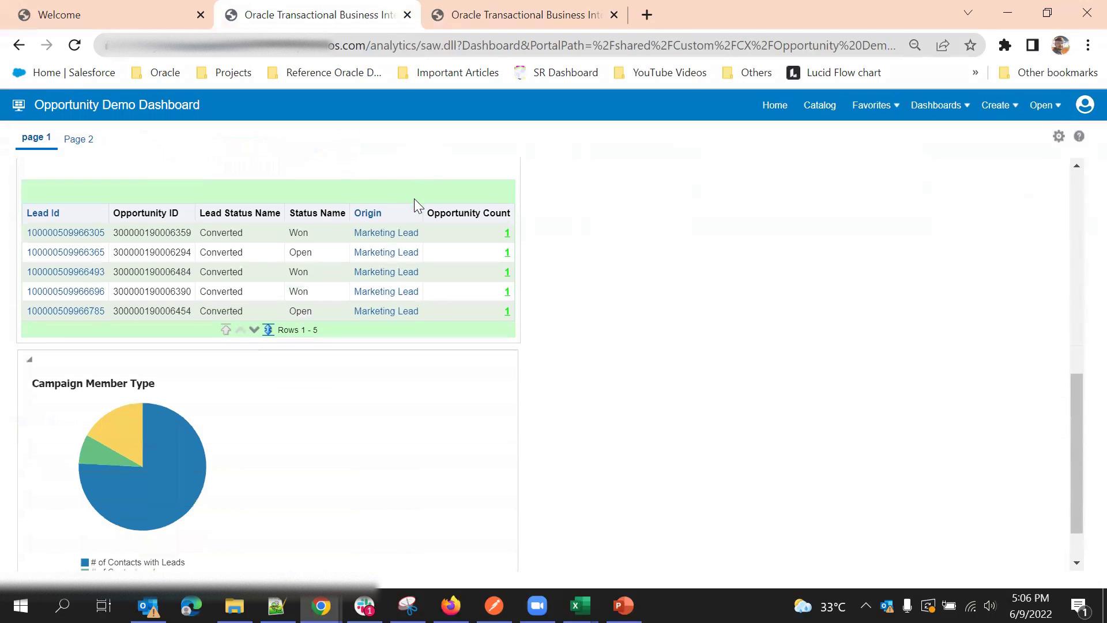
scroll(380, 288, "up", 4)
scroll(362, 315, "up", 4)
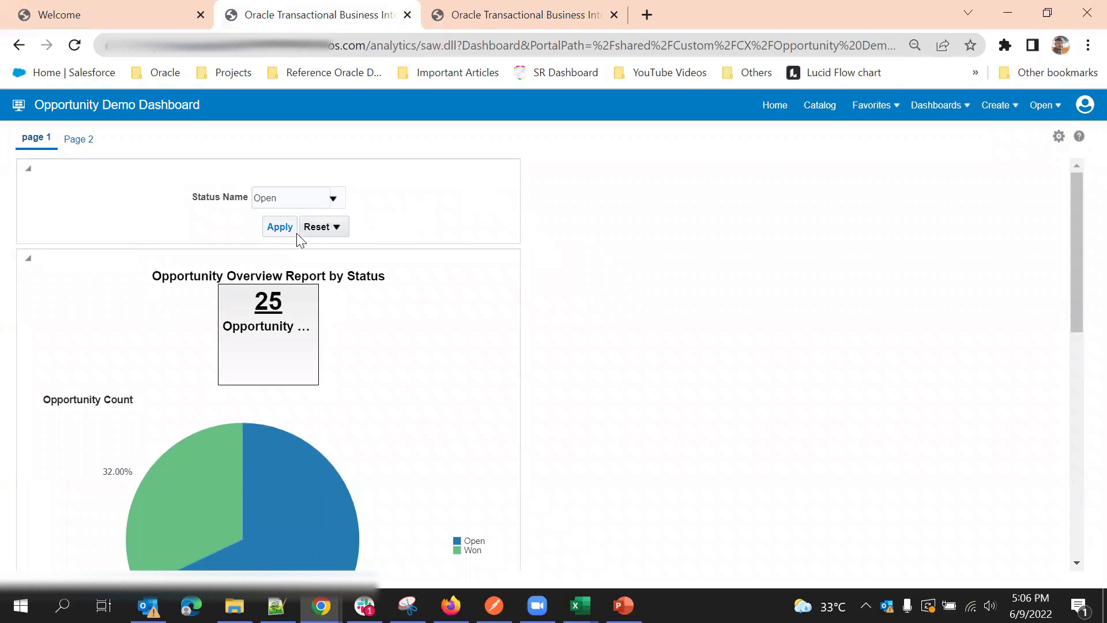
- Add Won to the Status Name selection alongside Open and check the report
left_click(334, 199)
left_click(271, 301)
left_click(458, 208)
scroll(484, 248, "down", 7)
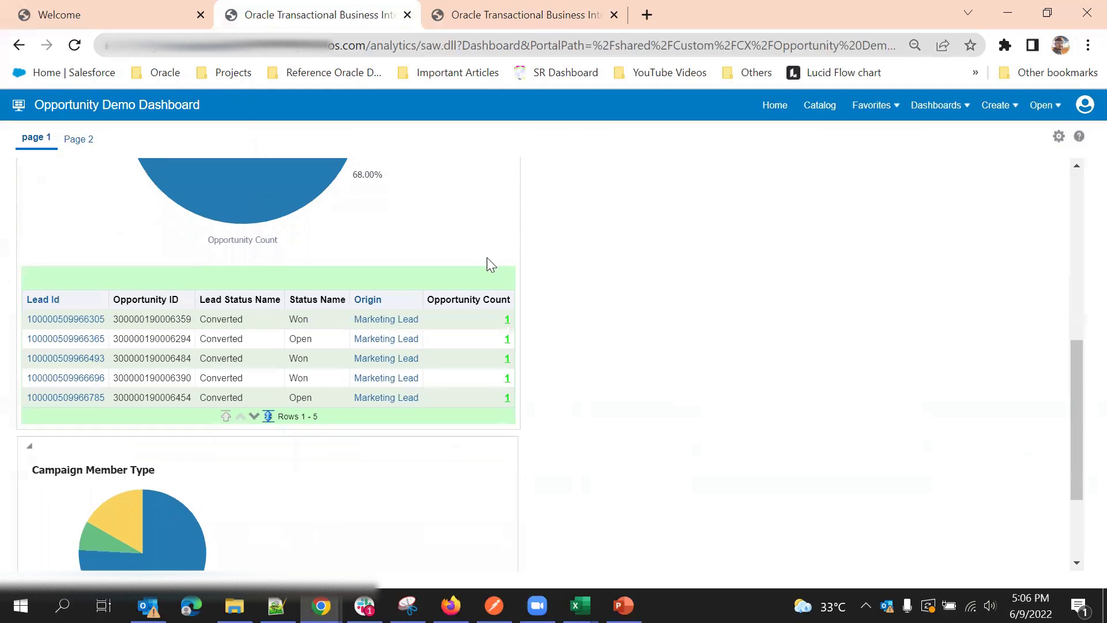
scroll(634, 270, "up", 7)
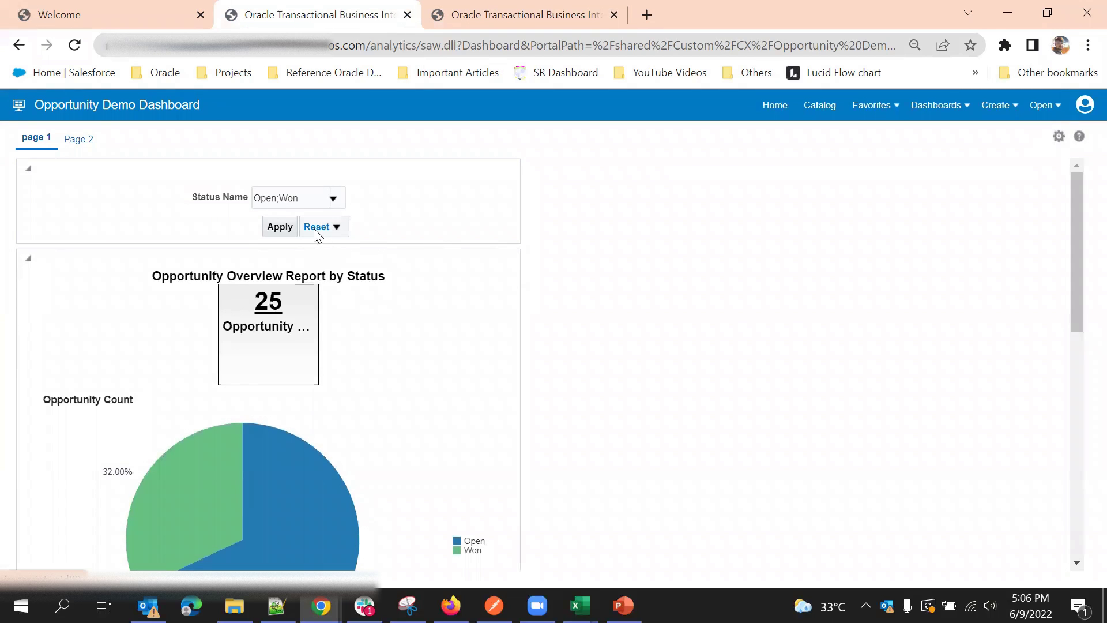
- Try the reset options of the Status Name prompt, apply the prompt and check the report
left_click(343, 231)
left_click(308, 250)
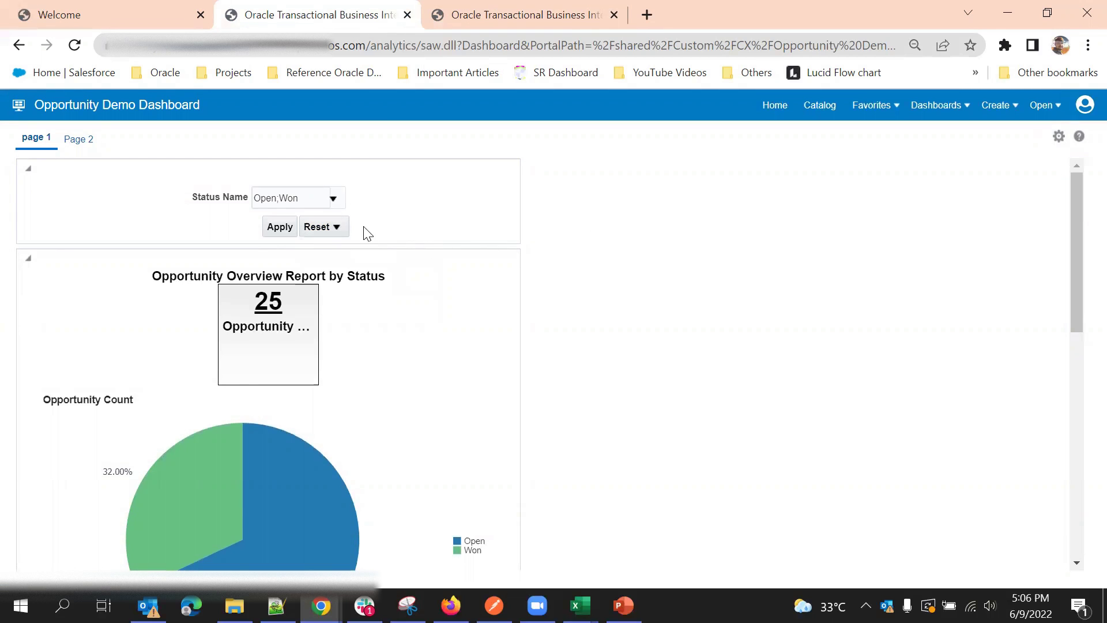
left_click(346, 231)
left_click(357, 275)
left_click(280, 228)
scroll(370, 209, "down", 5)
scroll(370, 248, "up", 4)
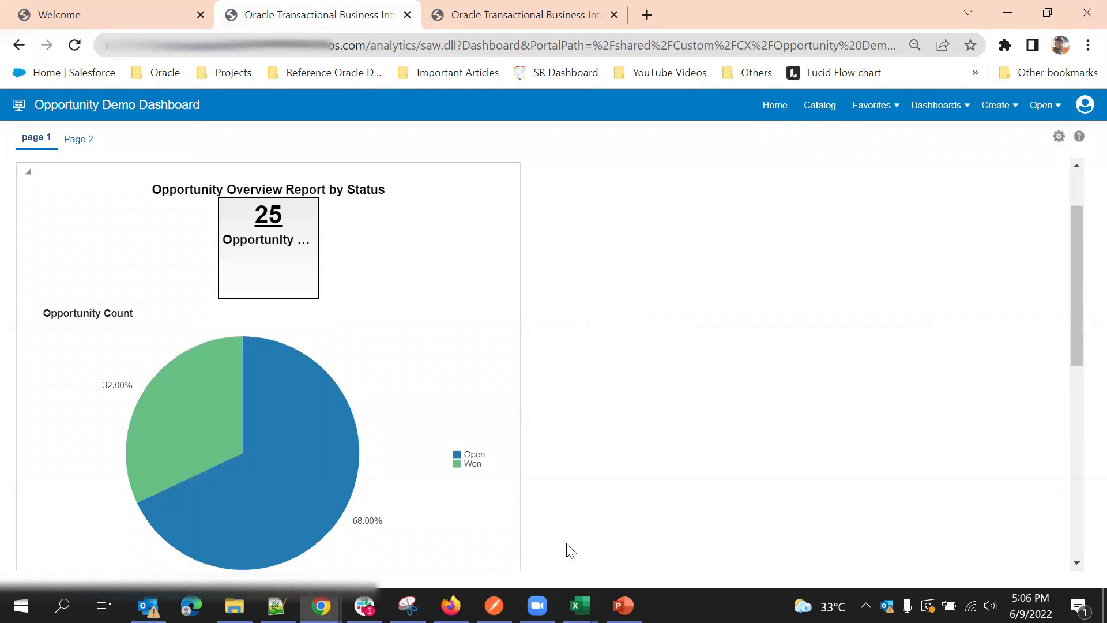
left_click(537, 605)
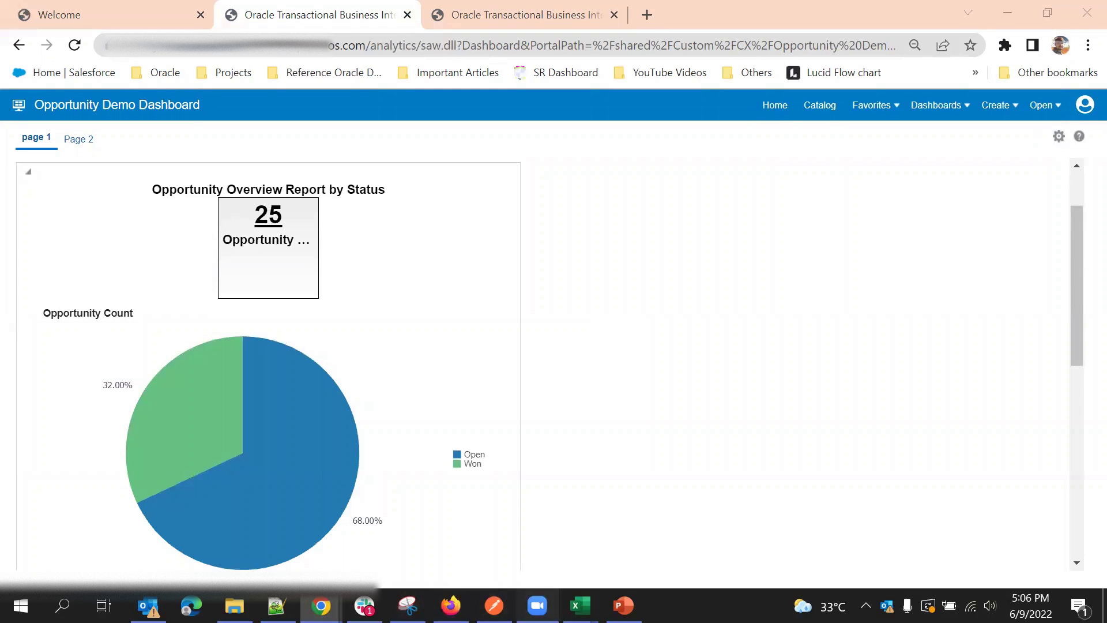
left_click(537, 605)
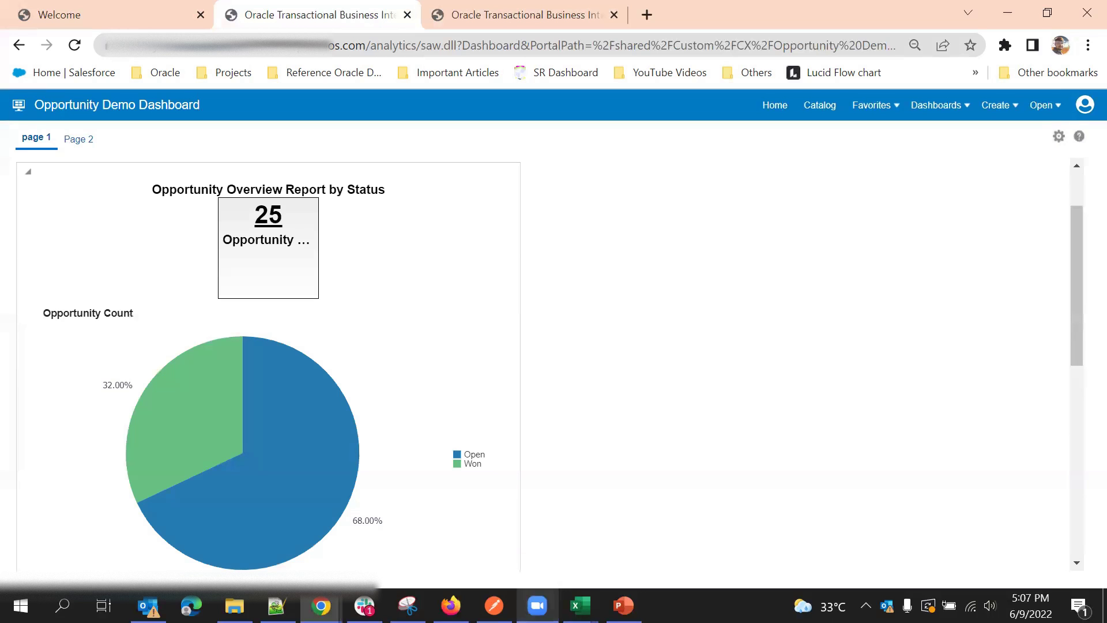
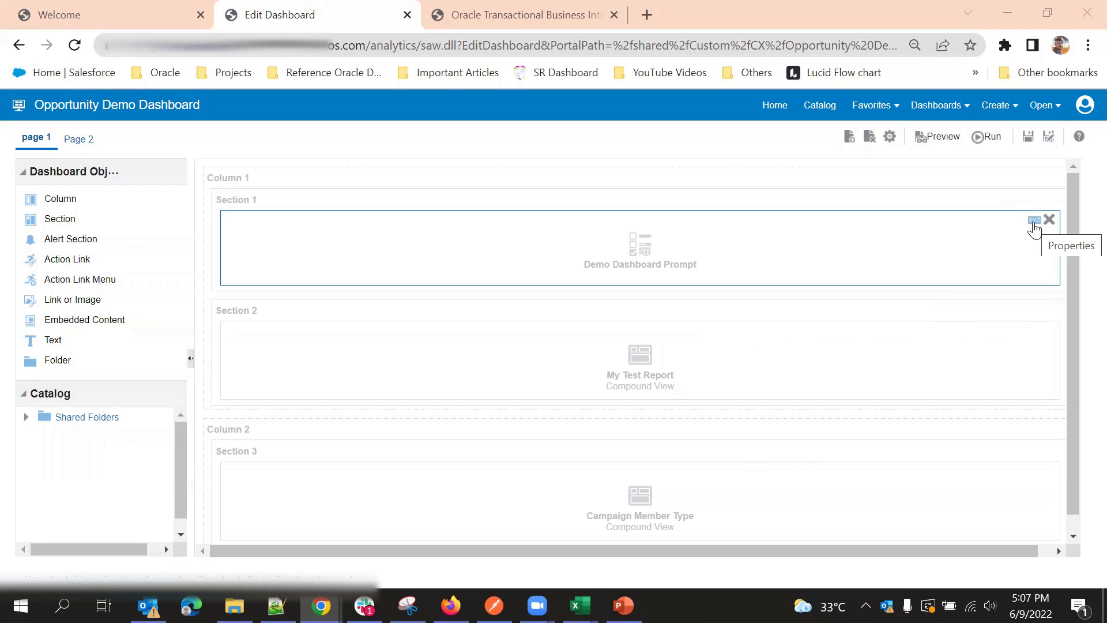
- Open the Demo Dashboard Prompt for editing and view the column formula of its Status Name prompt
left_click(1034, 222)
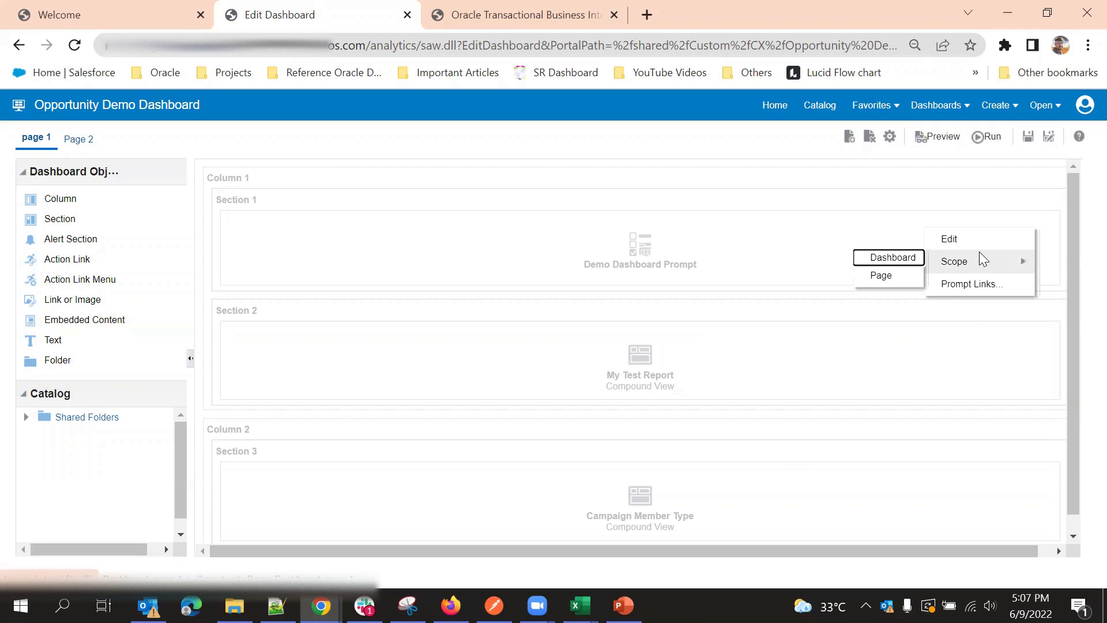
left_click(958, 242)
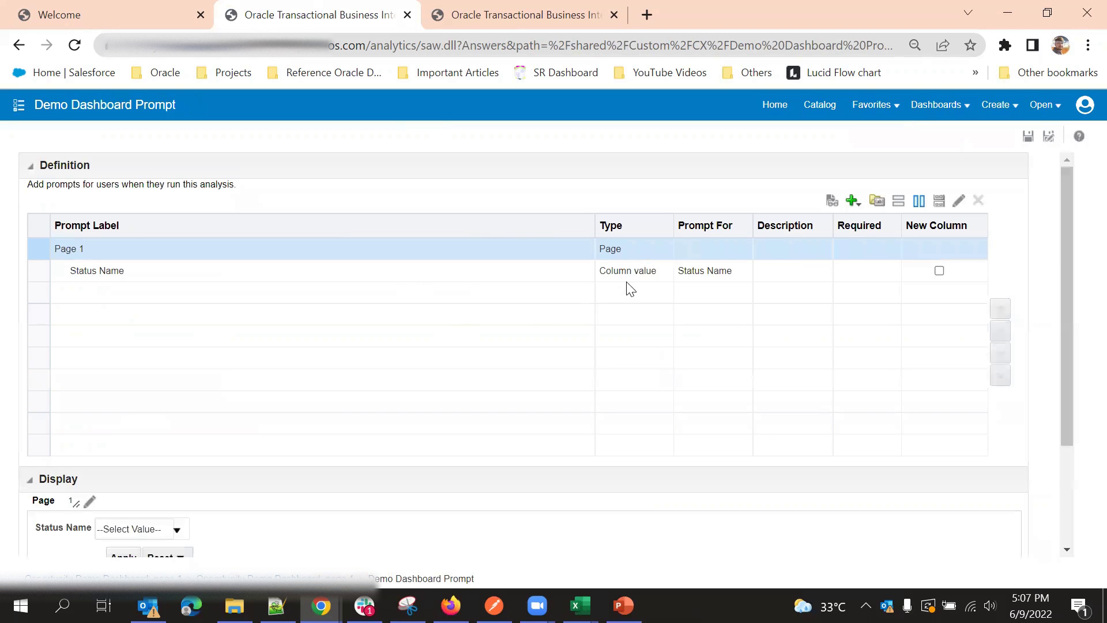
left_click(697, 272)
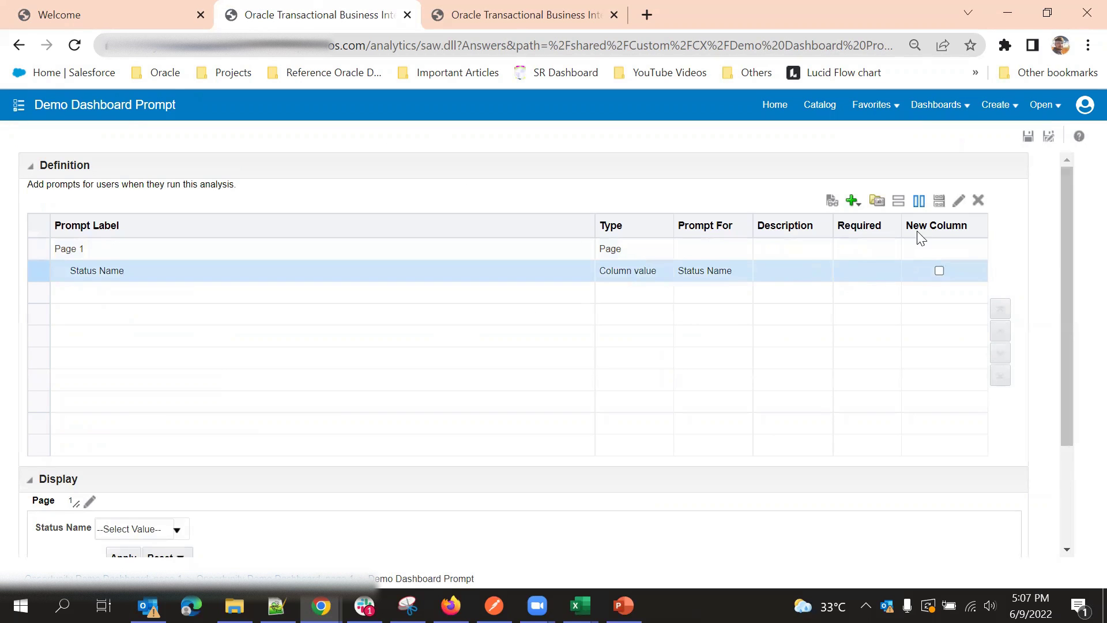
left_click(955, 202)
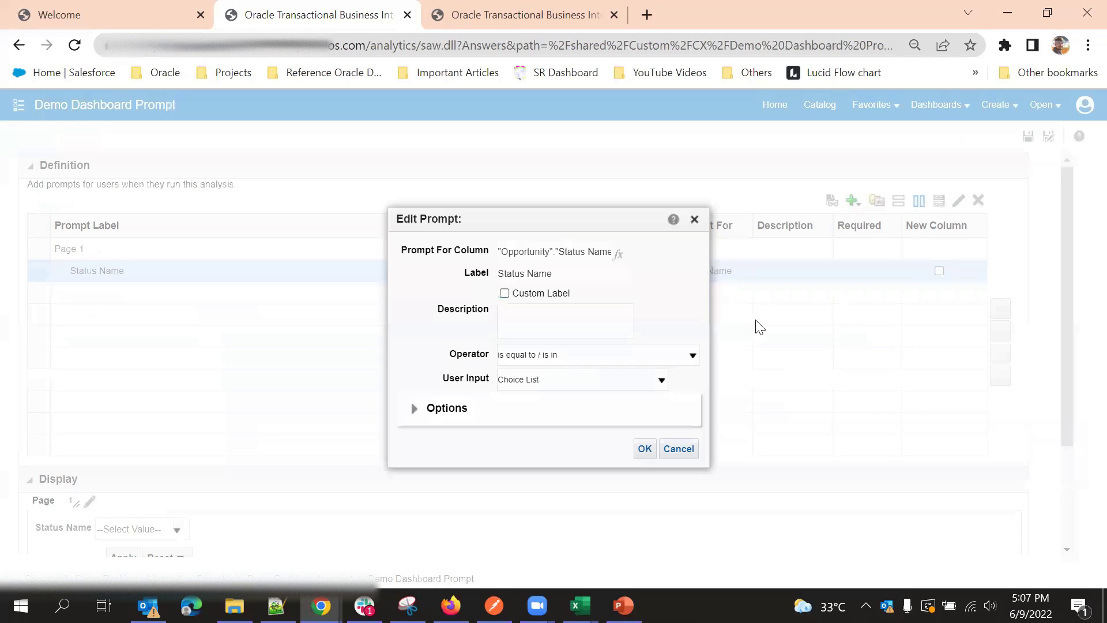
left_click(621, 254)
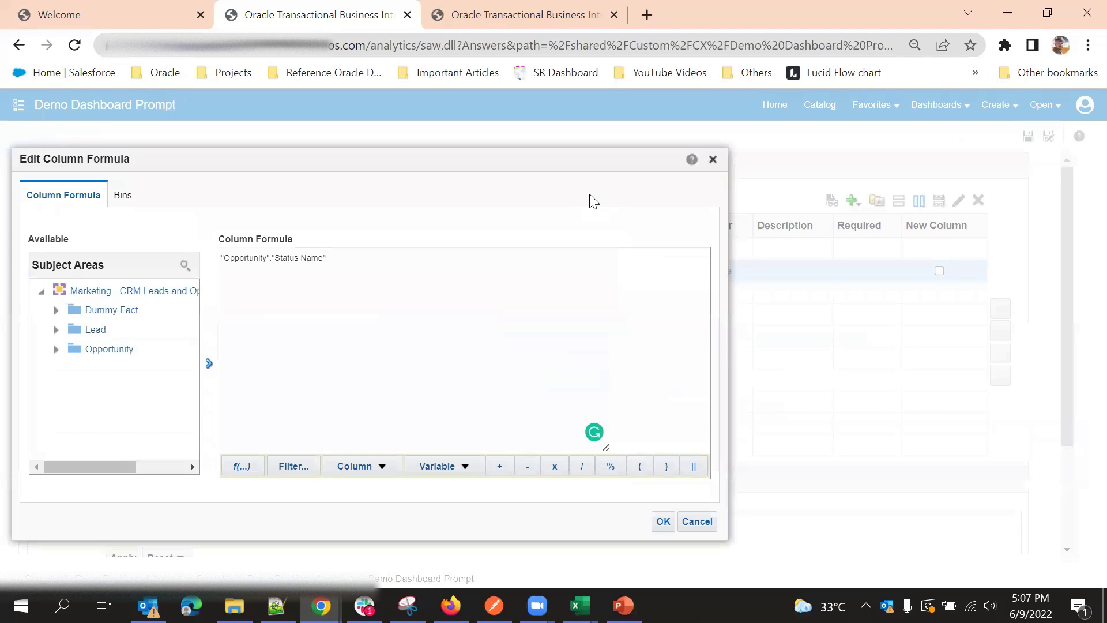
- Compare the prompt's Status Name formula with the Lead Status Name formula in My Test Report, then close the report's formula editor
left_click(544, 12)
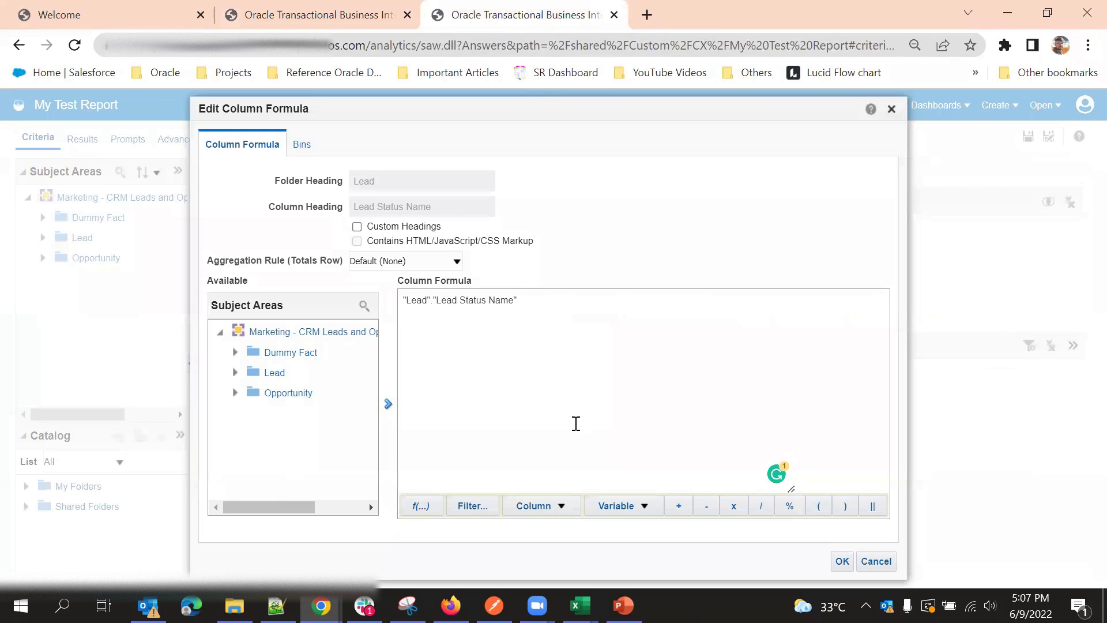
left_click(358, 8)
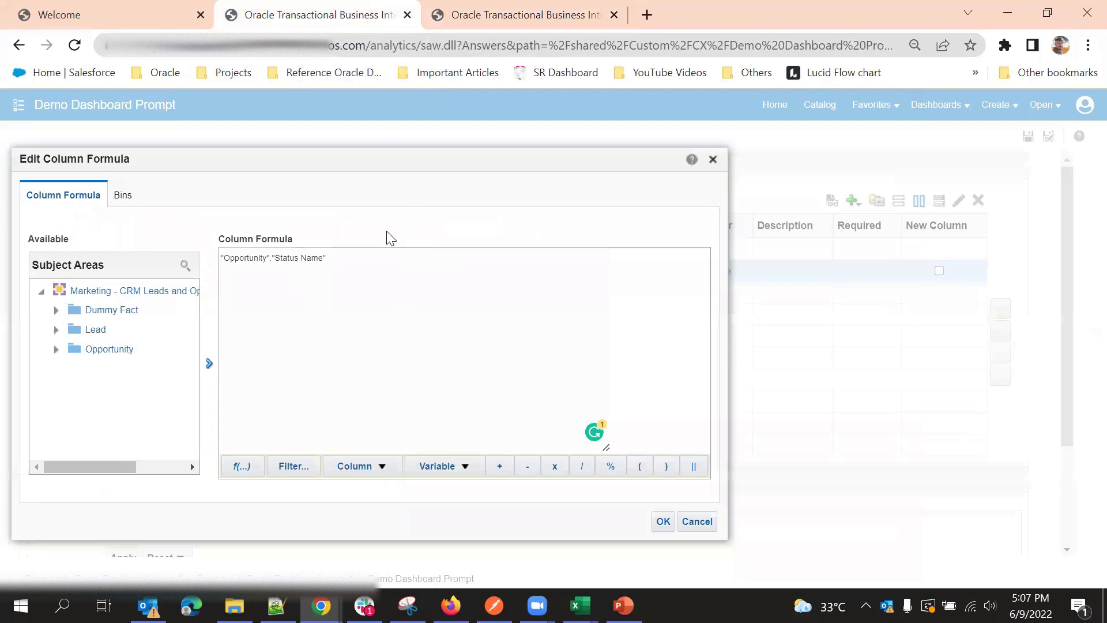
left_click_drag(384, 153, 388, 154)
left_click_drag(771, 290, 522, 191)
double_click(413, 247)
key("ctrl+a")
left_click(465, 329)
left_click(489, 11)
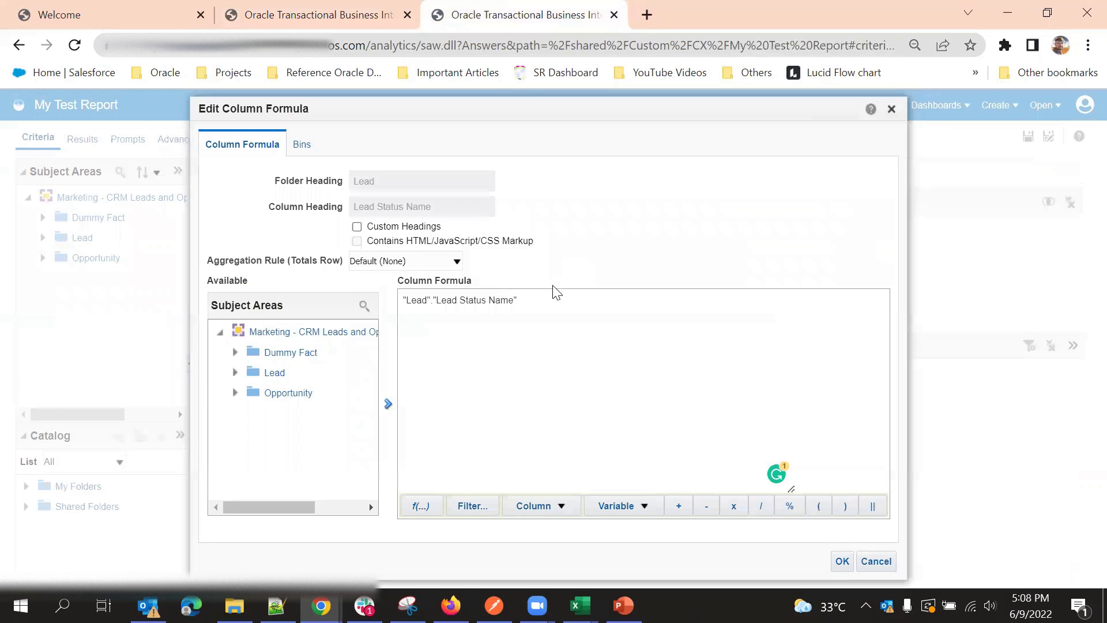
key("ctrl+a")
left_click(581, 131)
left_click_drag(546, 111, 523, 106)
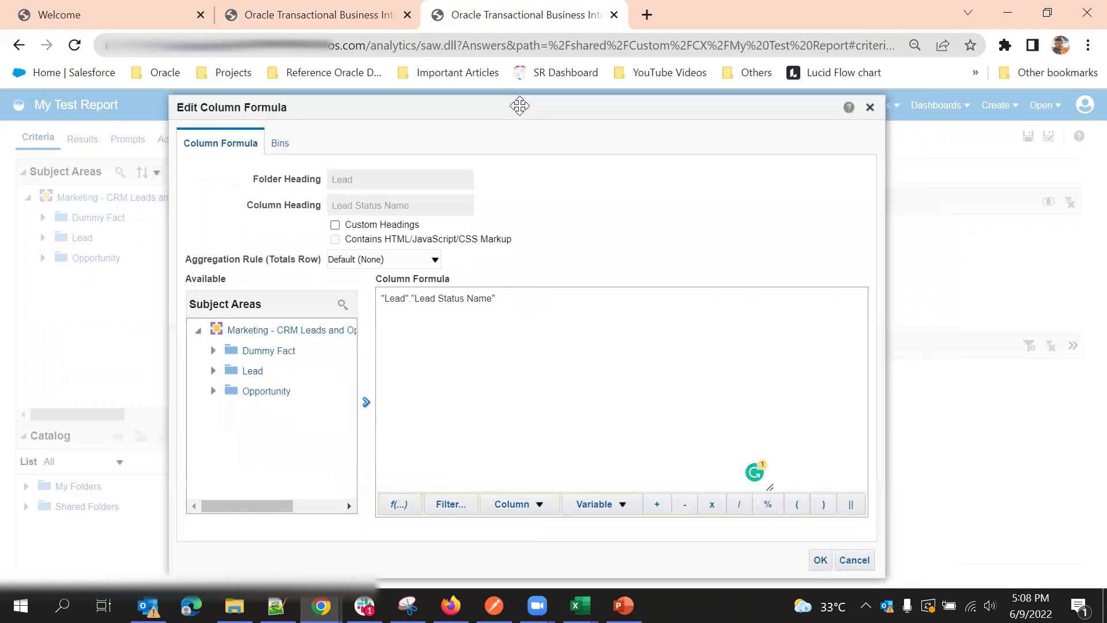
left_click(869, 108)
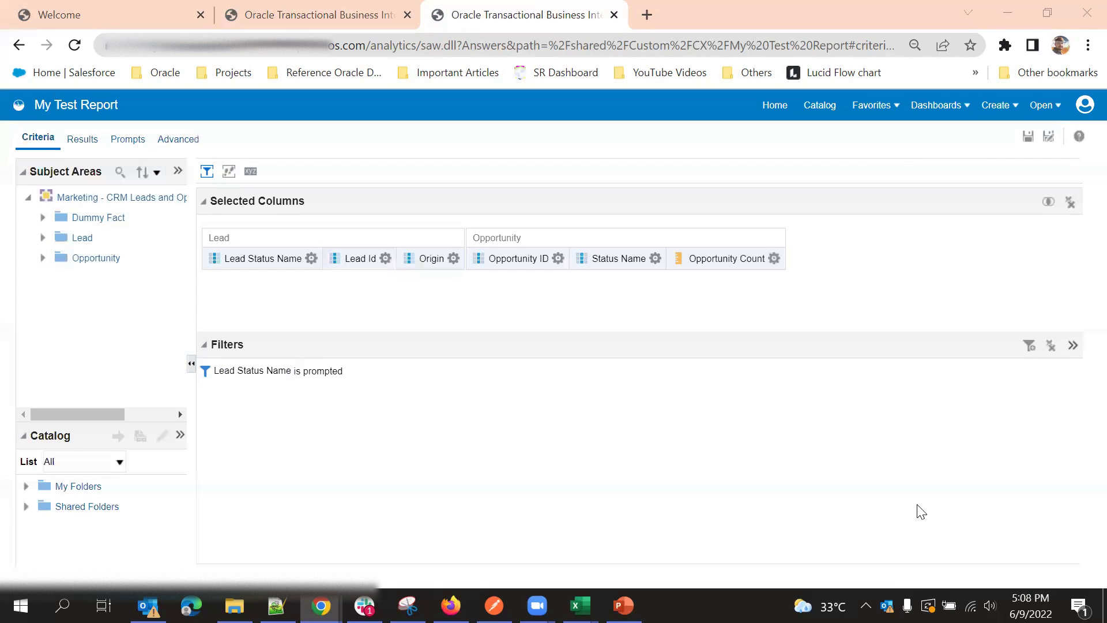
- Remove the Lead Status Name filter from My Test Report
left_click(557, 258)
left_click(385, 258)
left_click(408, 371)
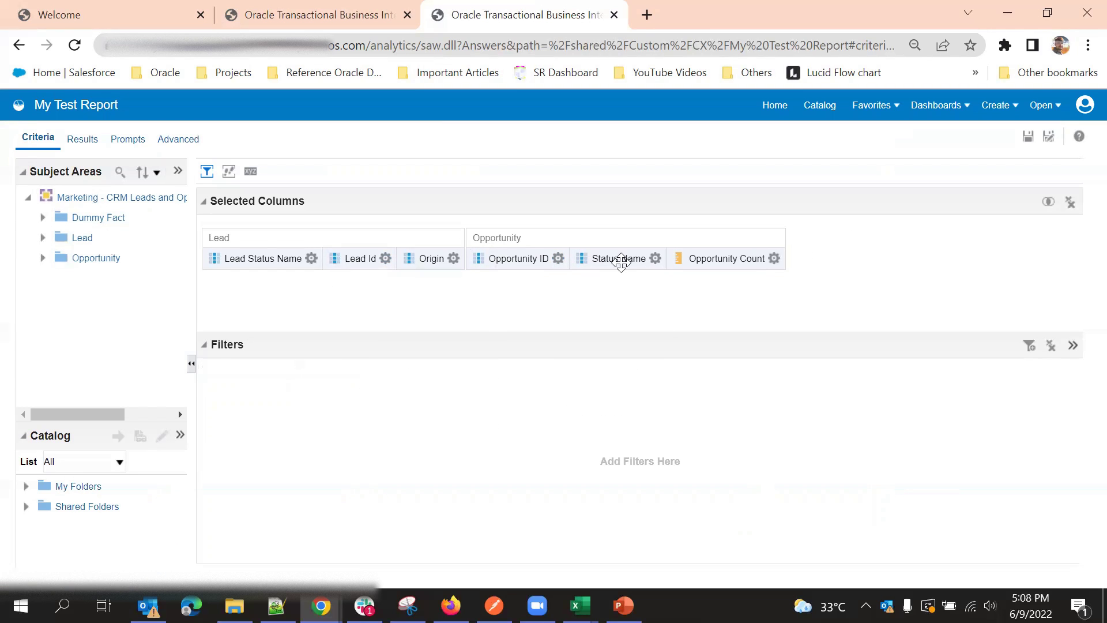
- Add an "is prompted" filter on the Opportunity Status Name column and save My Test Report
left_click(655, 259)
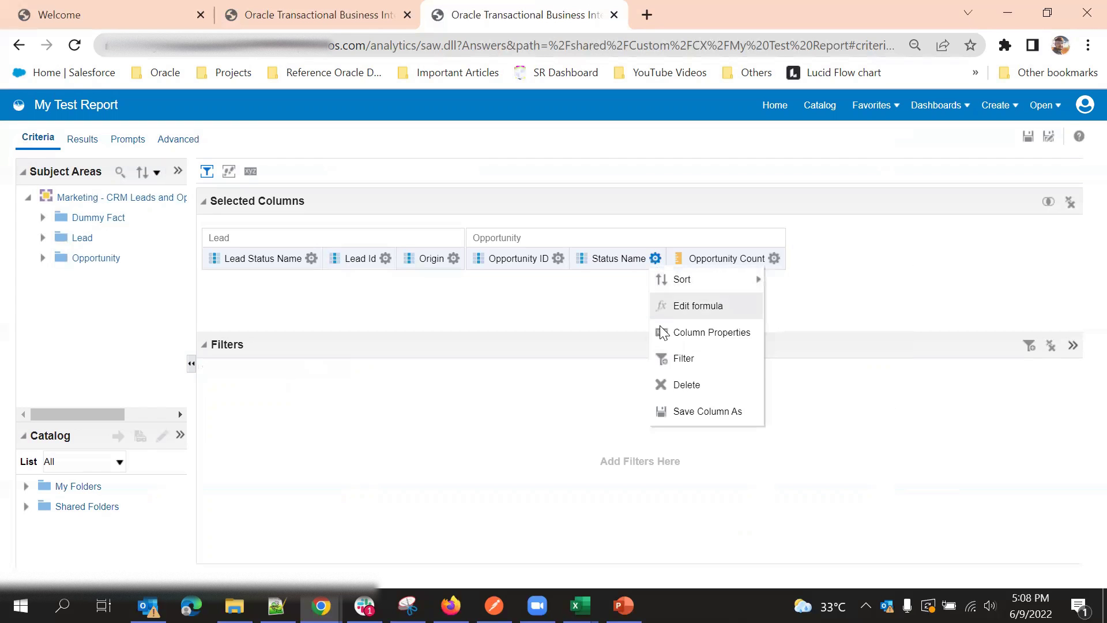
left_click(673, 357)
left_click(642, 274)
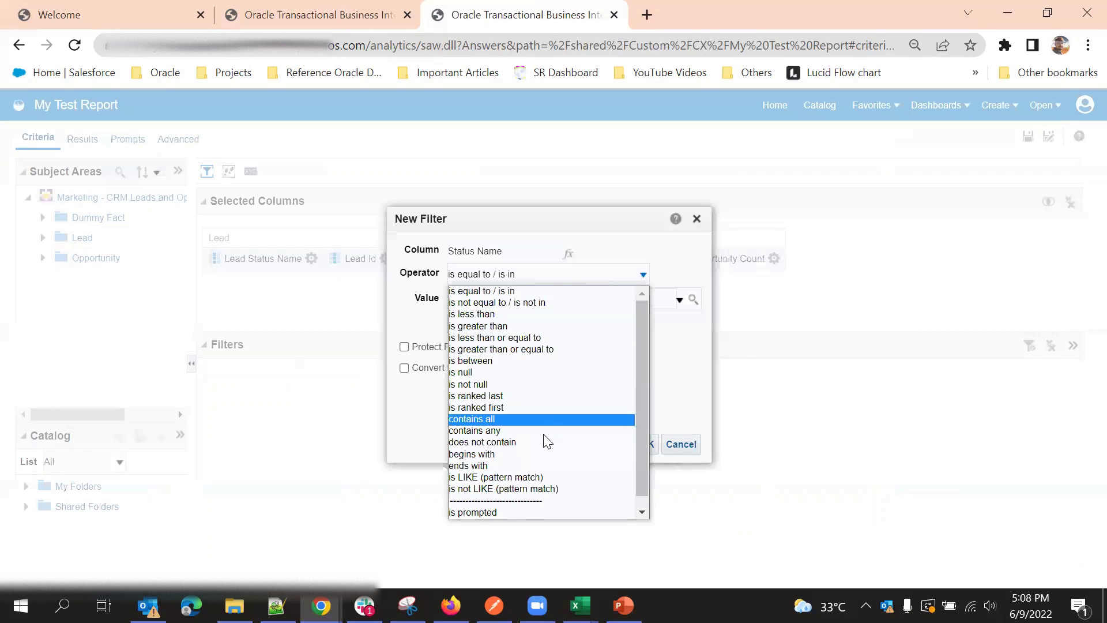
left_click(527, 509)
left_click(594, 445)
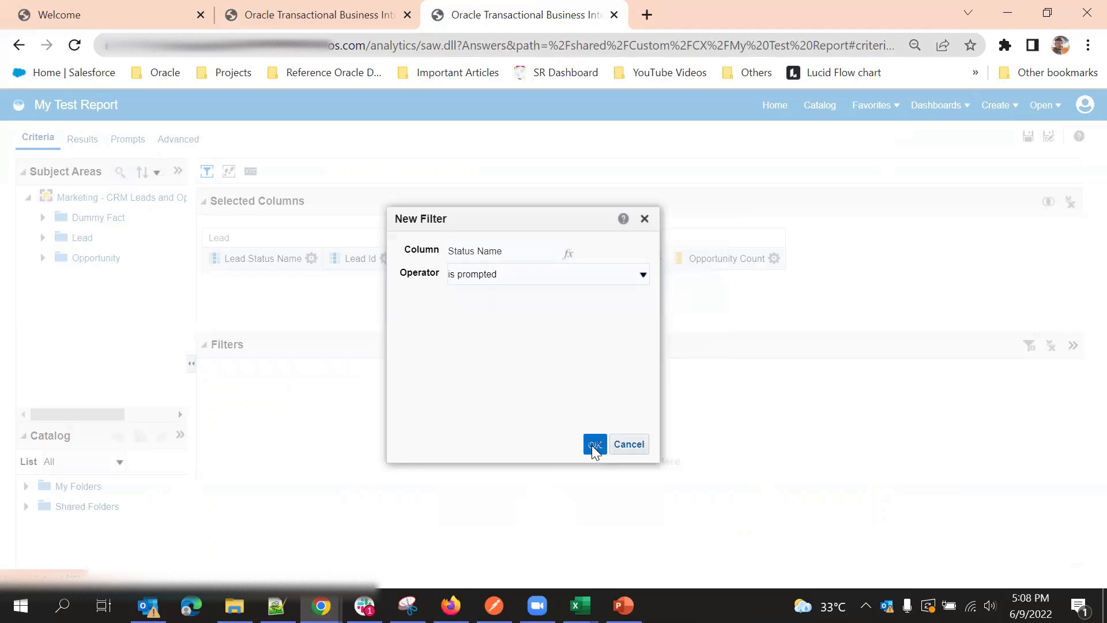
left_click(1026, 137)
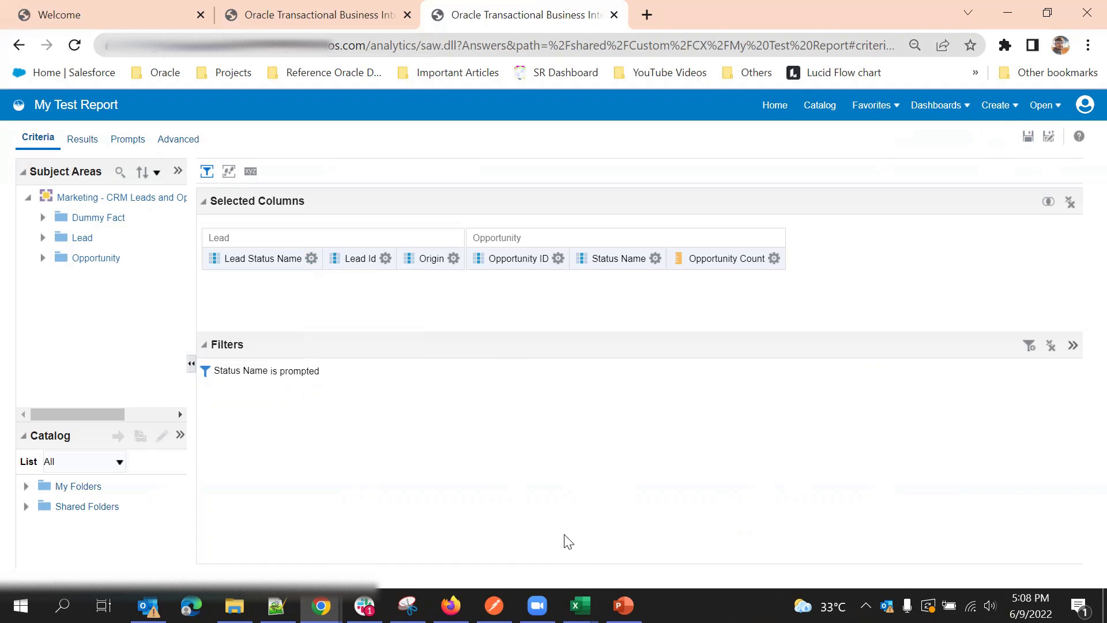
- Cancel the open formula and prompt edits for Status Name and save the Demo Dashboard Prompt
left_click(314, 7)
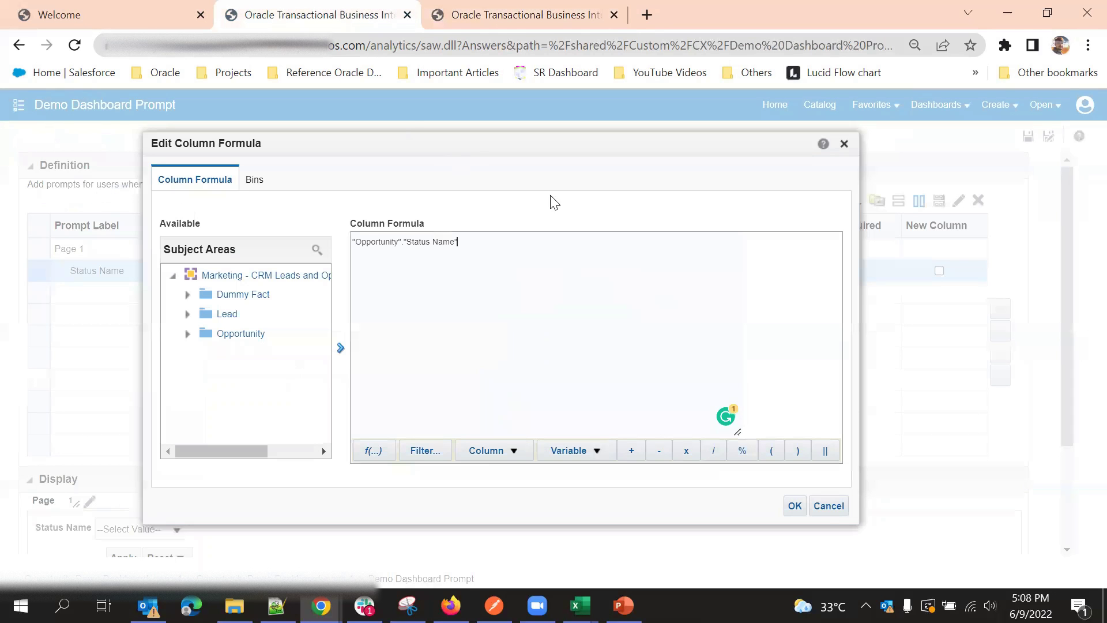
left_click(826, 506)
left_click(686, 448)
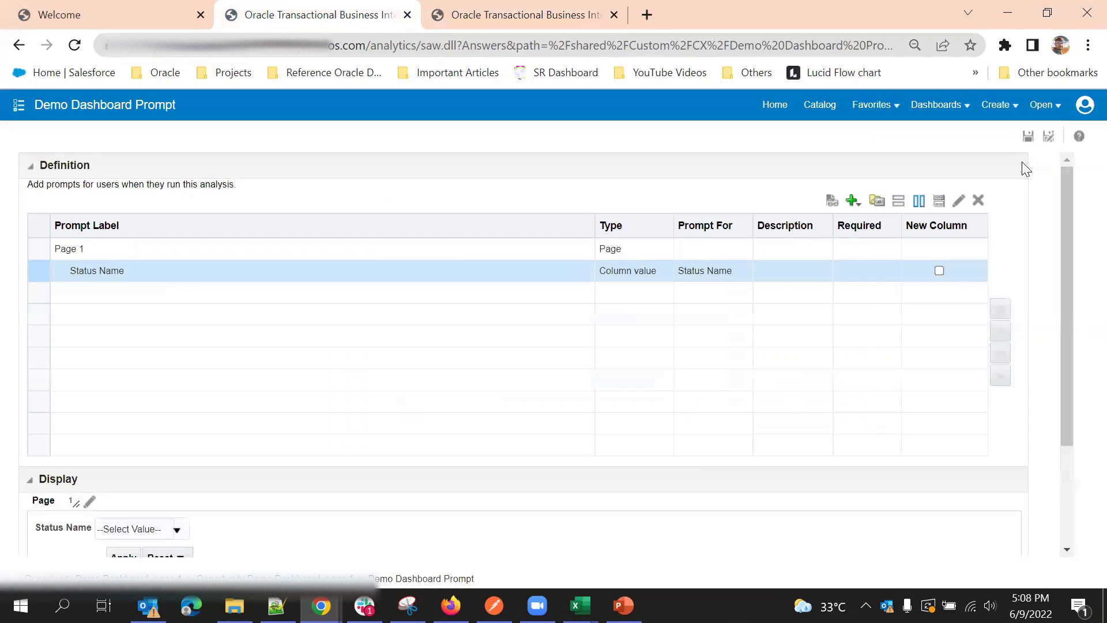
left_click(1025, 138)
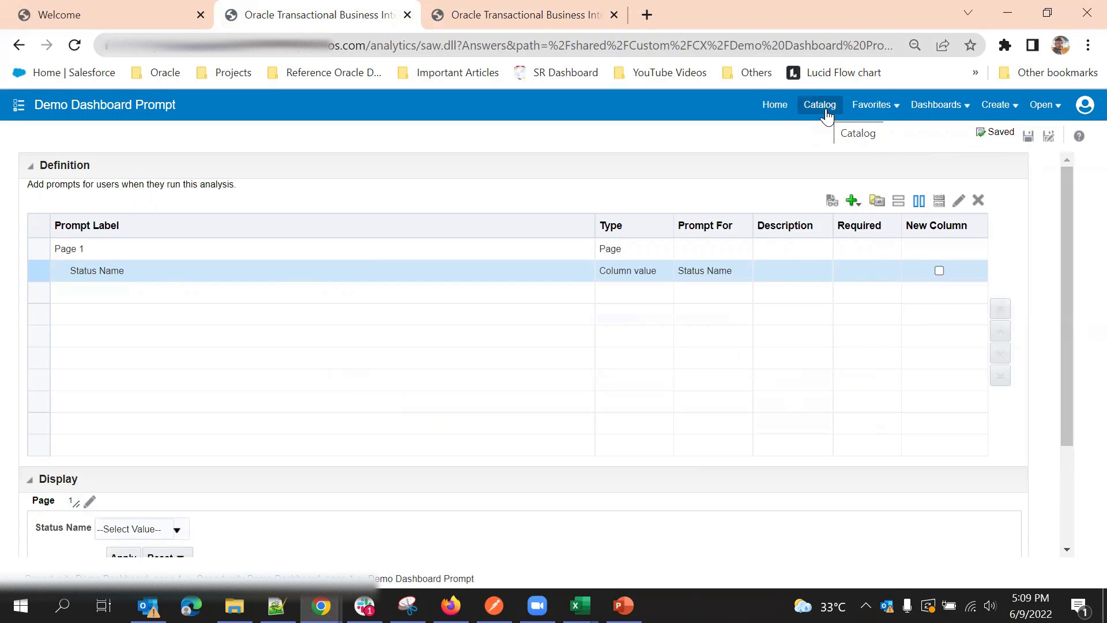
- Go to the home page by way of the catalog and open the Opportunity Demo Dashboard
left_click(825, 110)
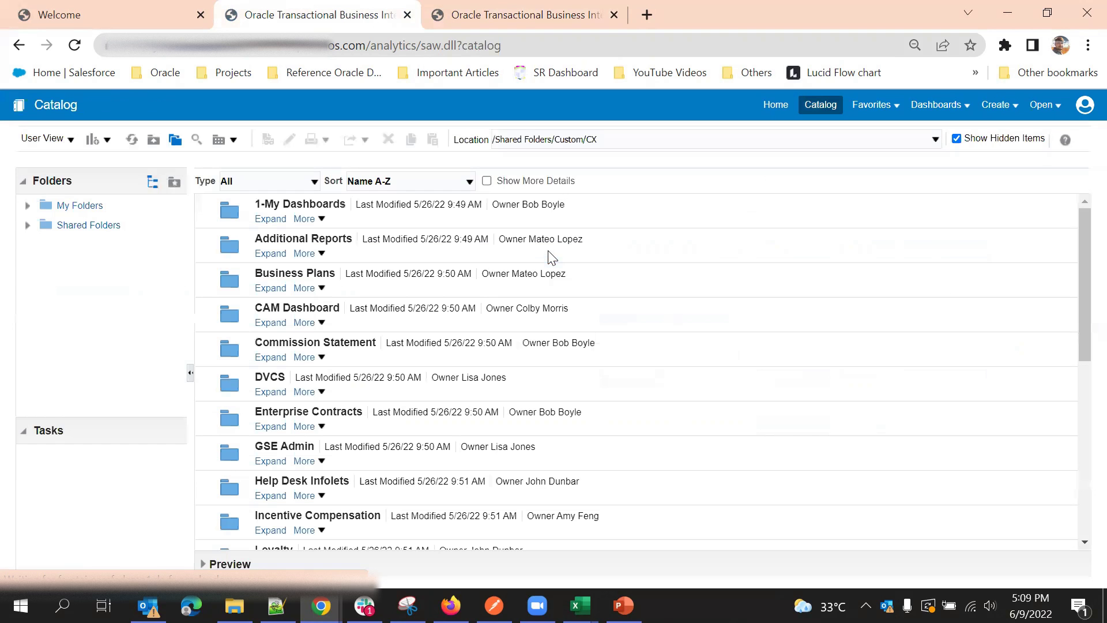
left_click(771, 107)
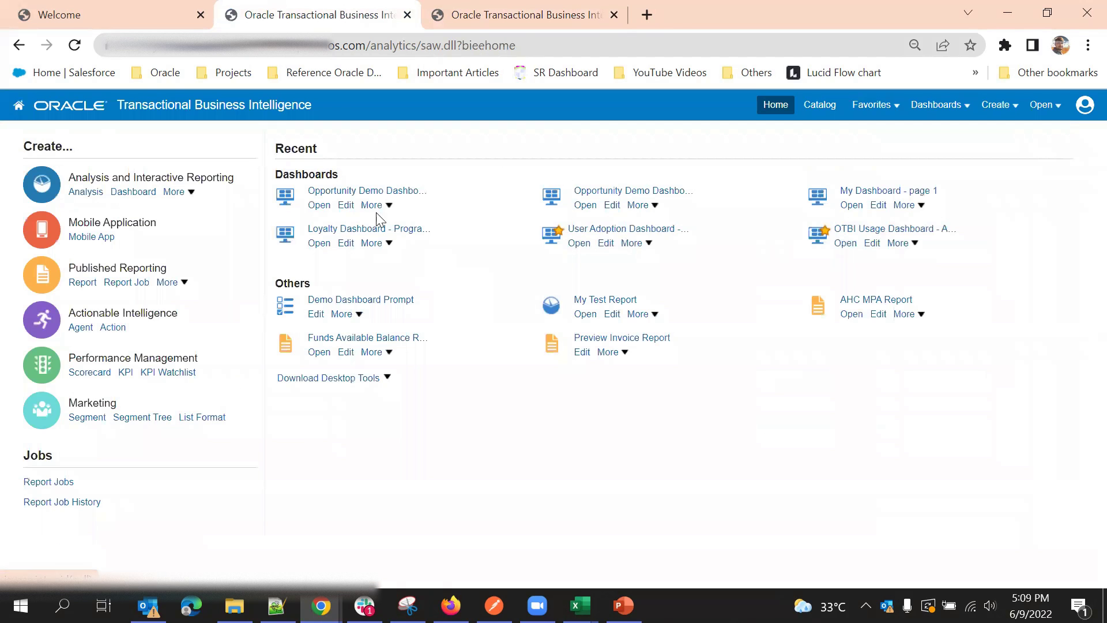
left_click(321, 207)
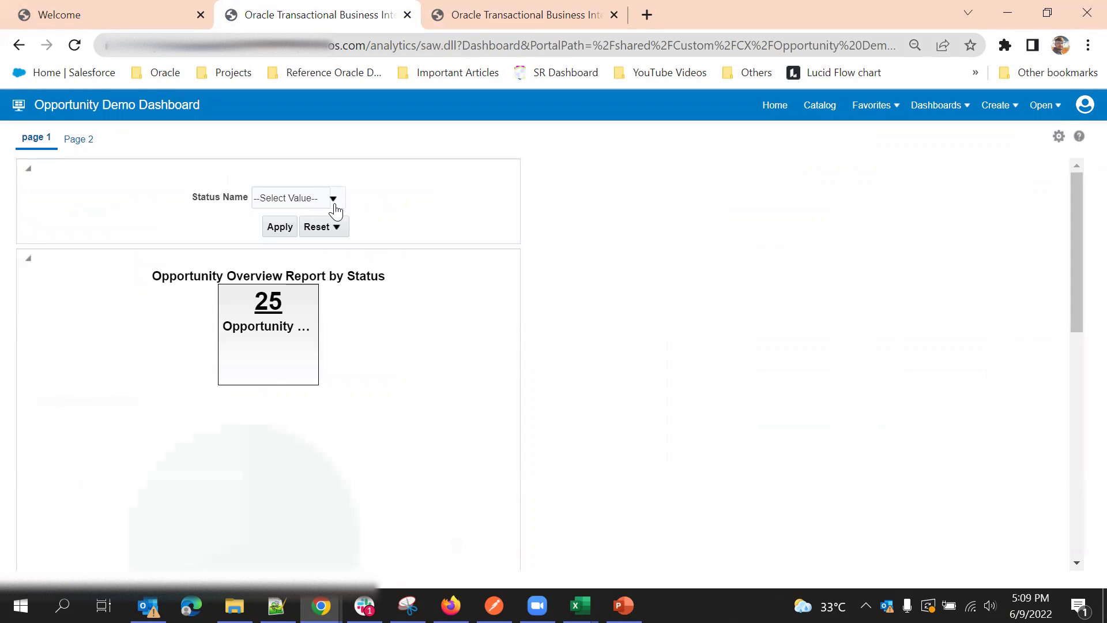
- Set the Status Name prompt on page 1 to Open and apply it
left_click(334, 207)
left_click(265, 279)
left_click(289, 229)
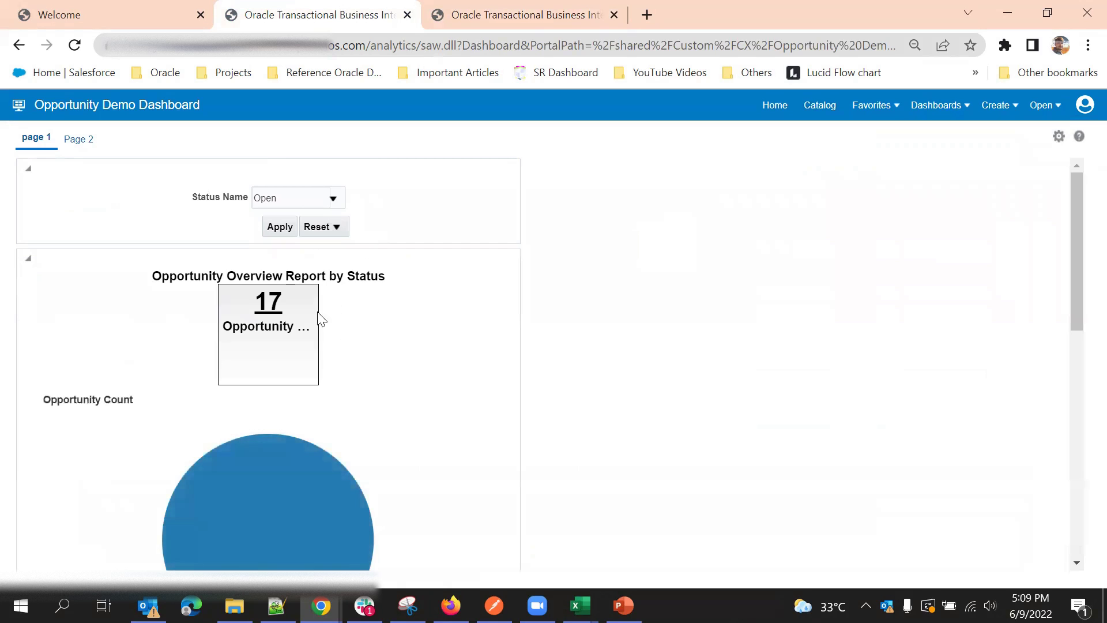
- Examine the opportunity count tile, pie chart, filtered table and Campaign Member Type chart on page 1
scroll(322, 378, "down", 6)
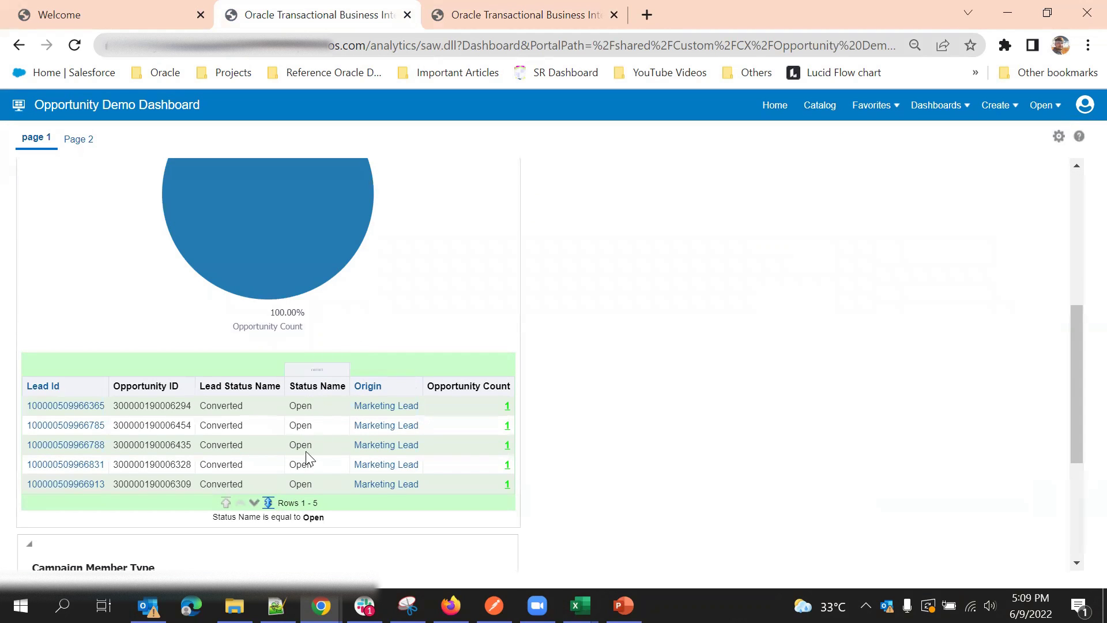
scroll(321, 426, "up", 6)
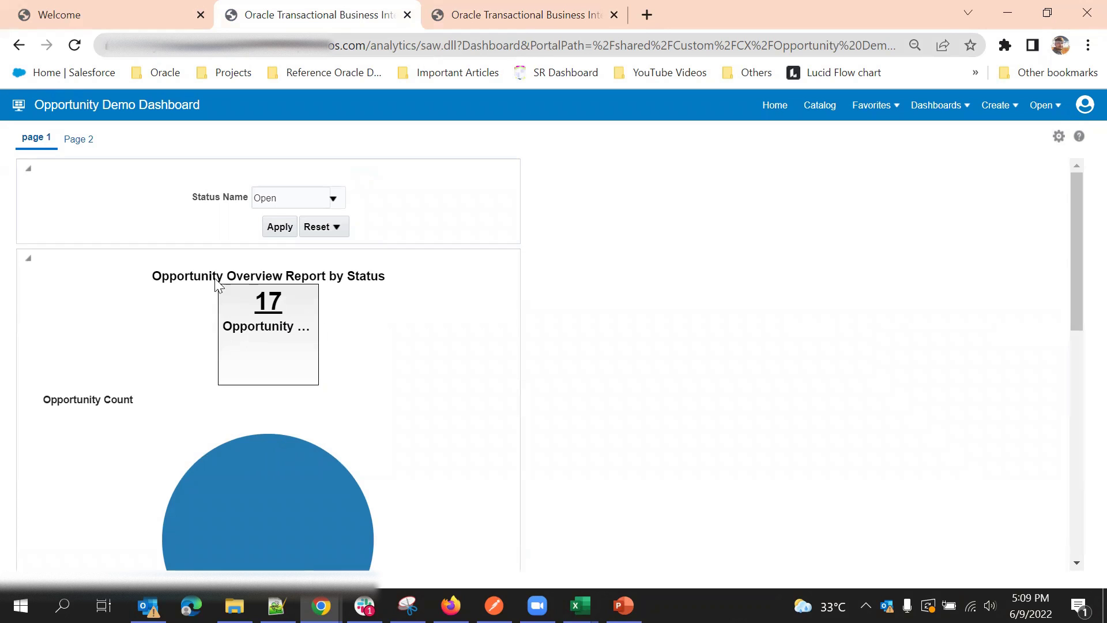
scroll(248, 292, "down", 5)
scroll(299, 340, "up", 1)
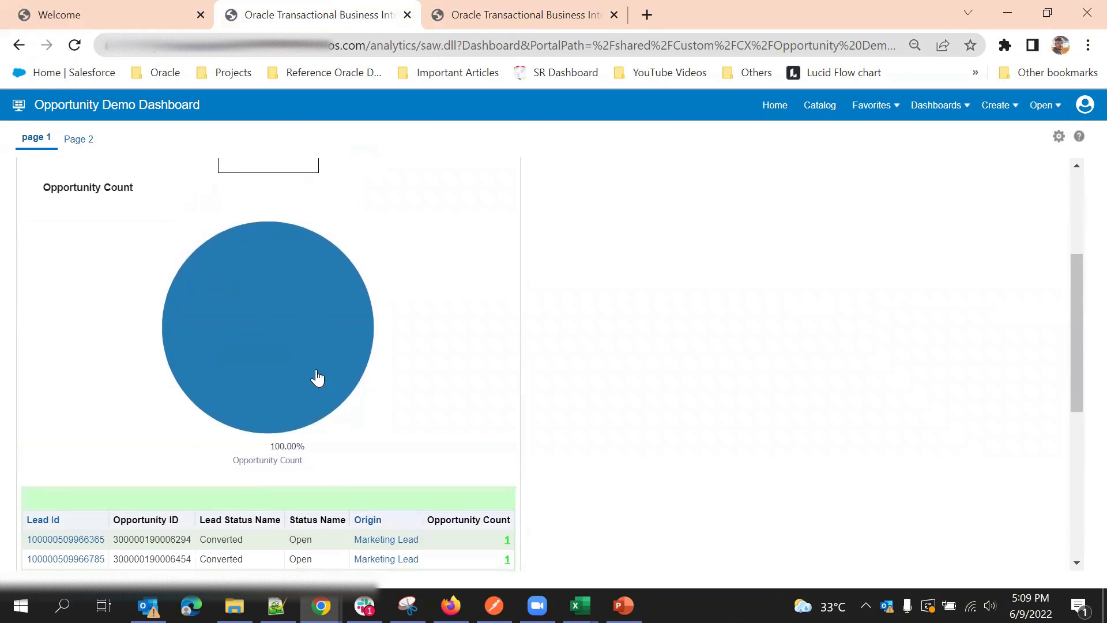
scroll(304, 336, "down", 6)
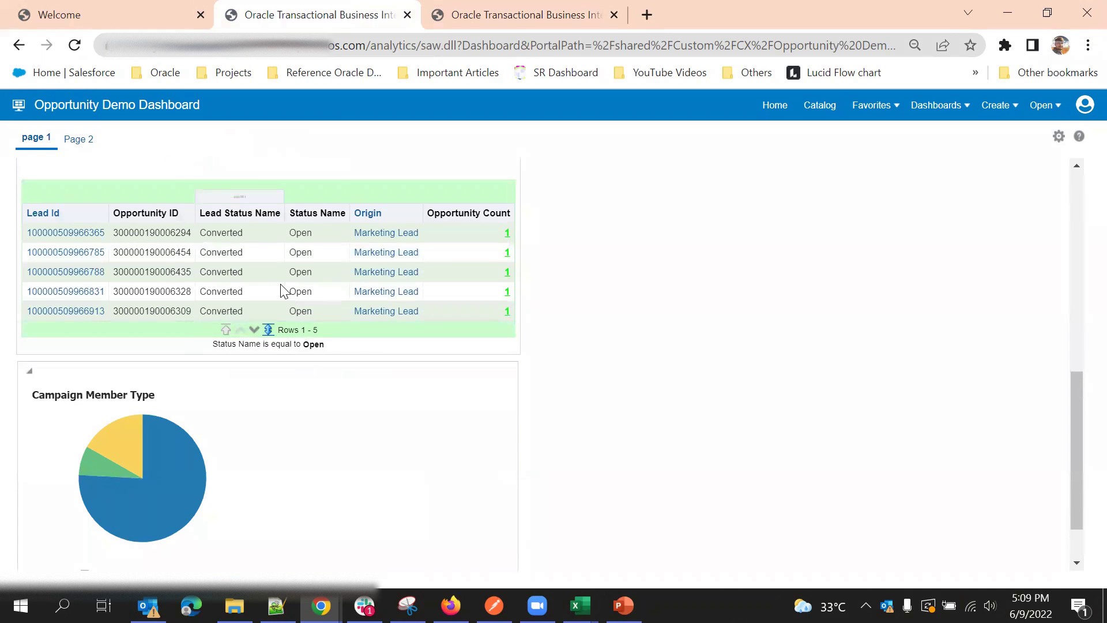
scroll(282, 292, "up", 2)
scroll(262, 339, "down", 3)
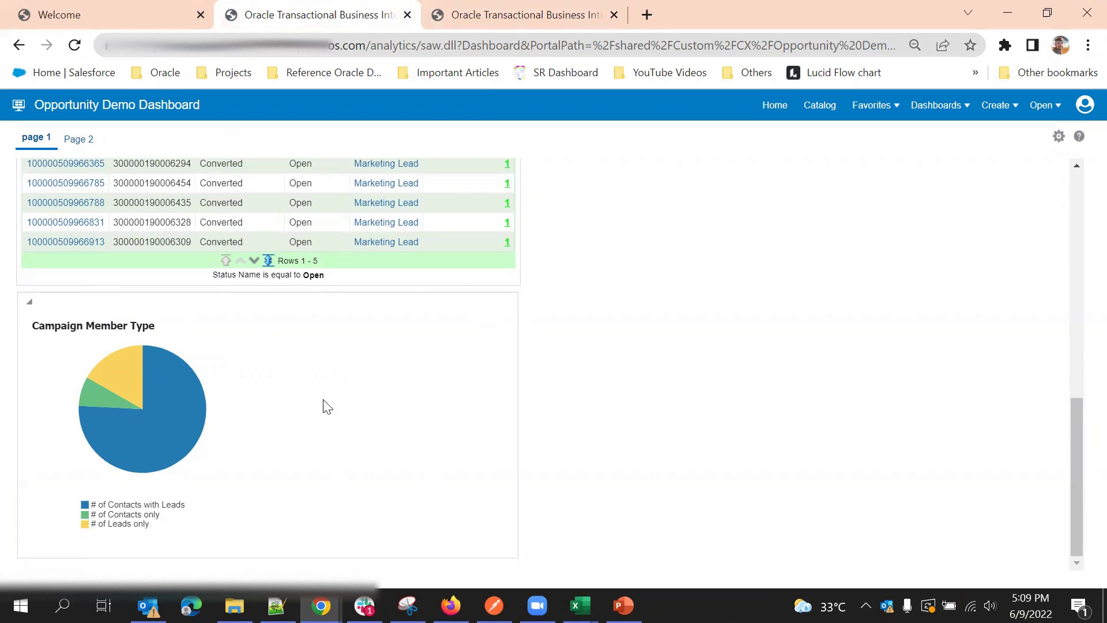
scroll(327, 407, "up", 10)
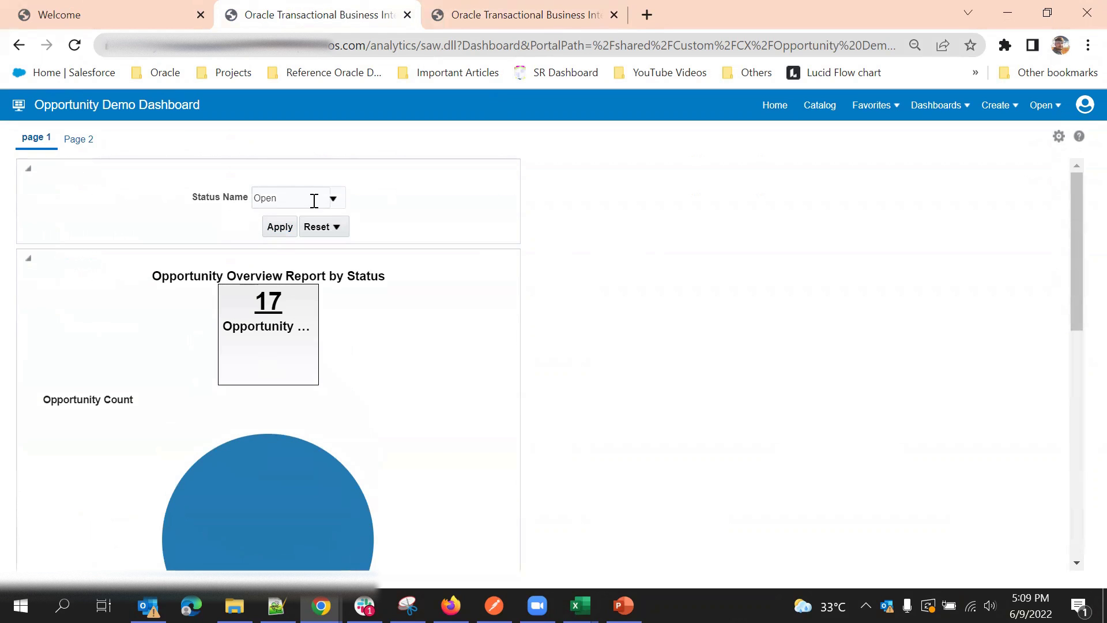
scroll(476, 418, "down", 10)
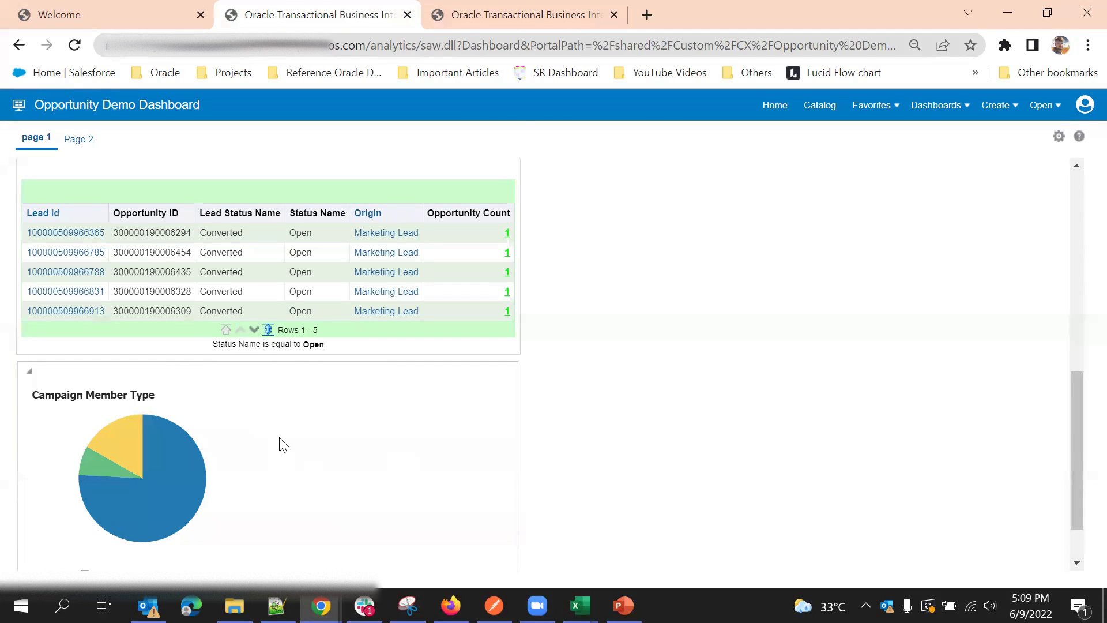
scroll(327, 431, "up", 8)
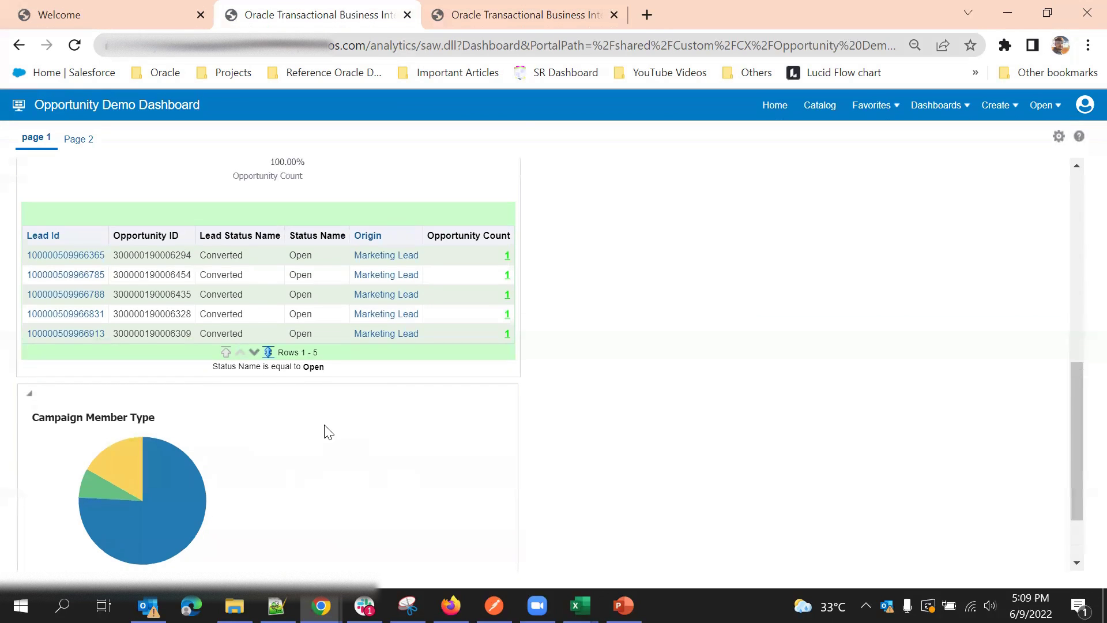
scroll(327, 240, "up", 3)
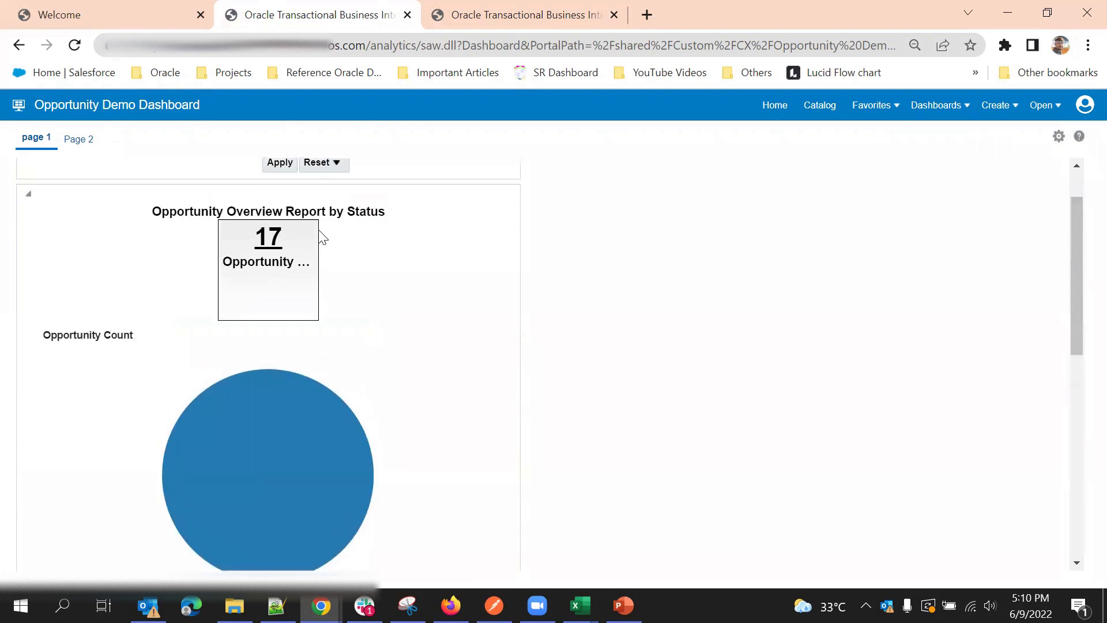
- Add No Sale, Lost and NULL to the Status Name selection, apply the prompt and check the report
left_click(333, 200)
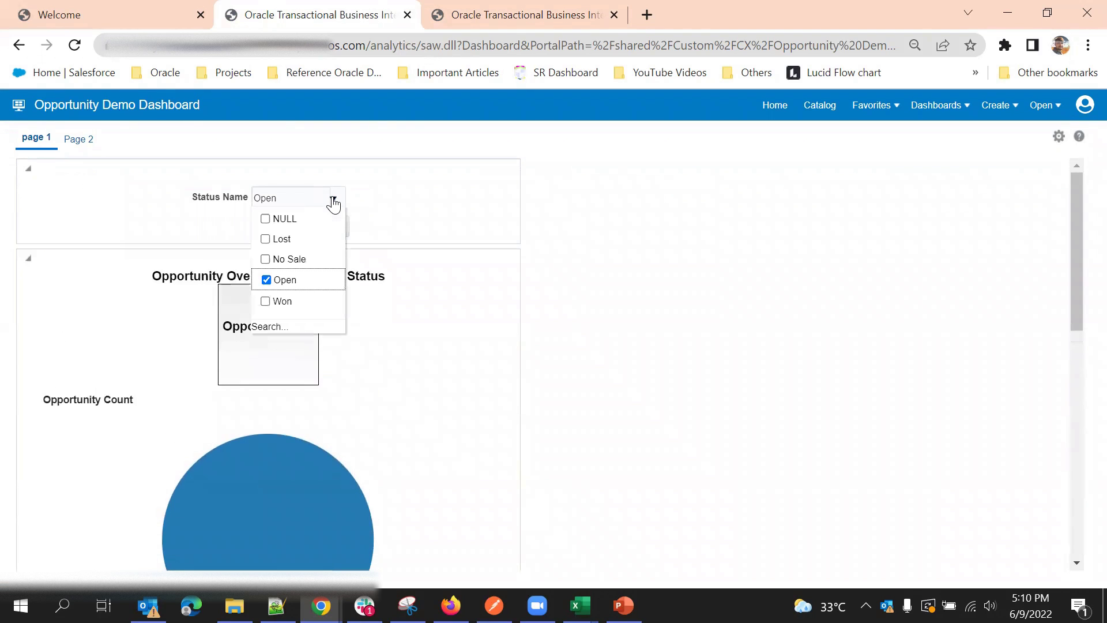
left_click(265, 259)
left_click(265, 238)
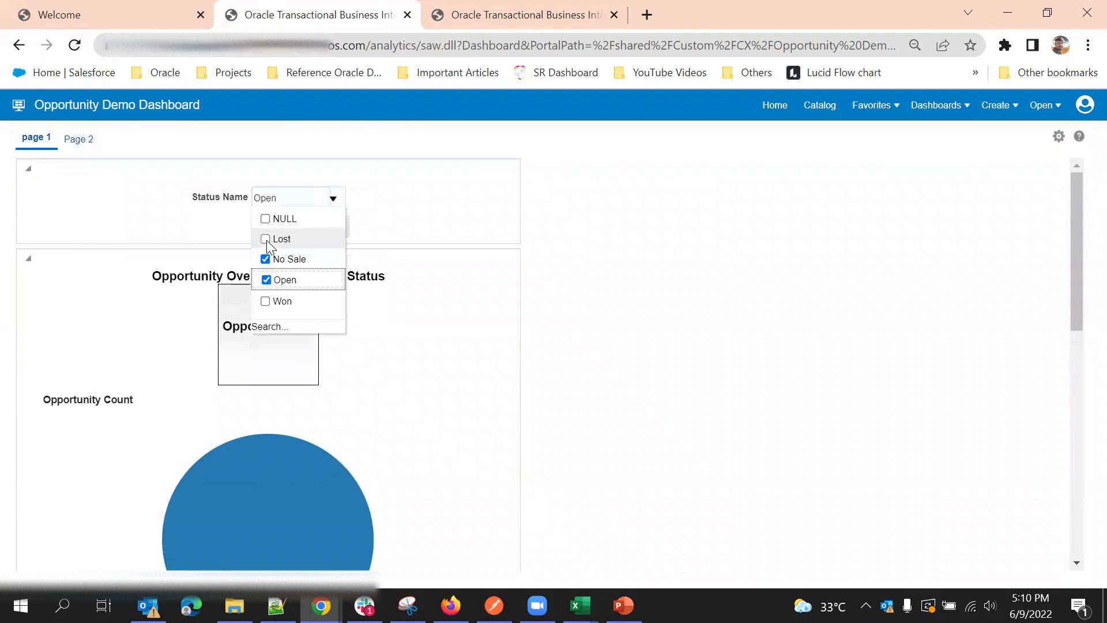
left_click(265, 219)
left_click(278, 226)
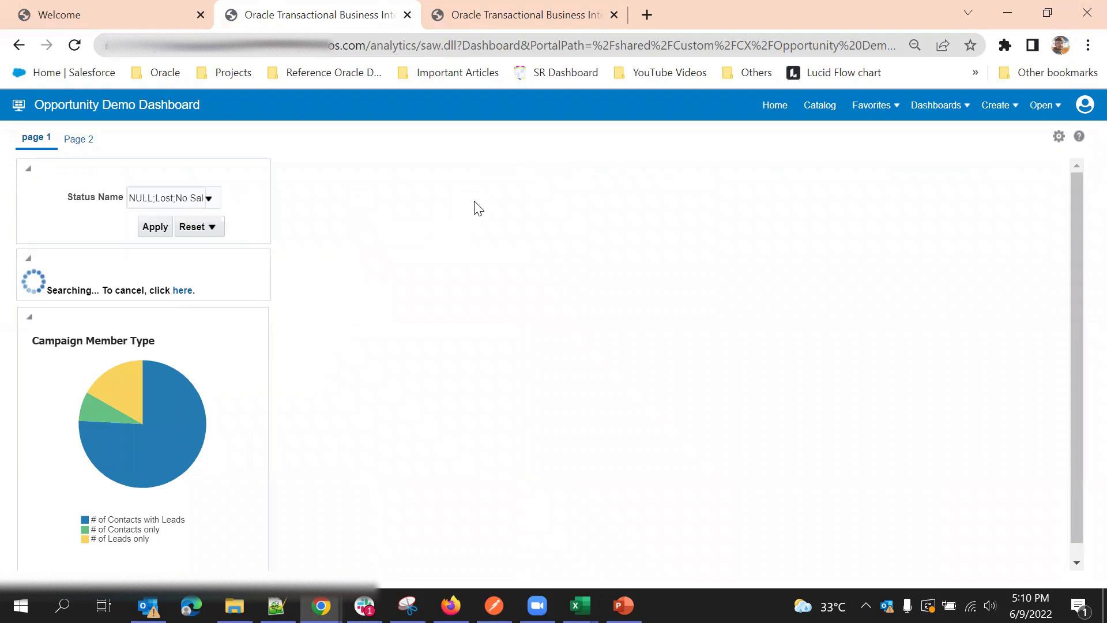
scroll(471, 258, "down", 5)
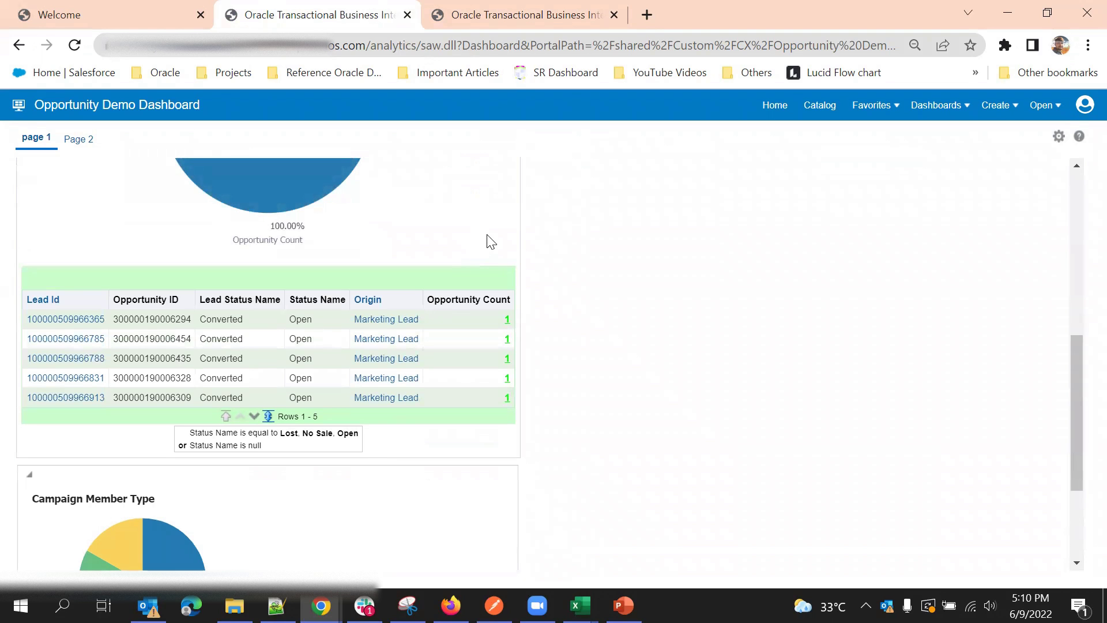
scroll(487, 316, "up", 8)
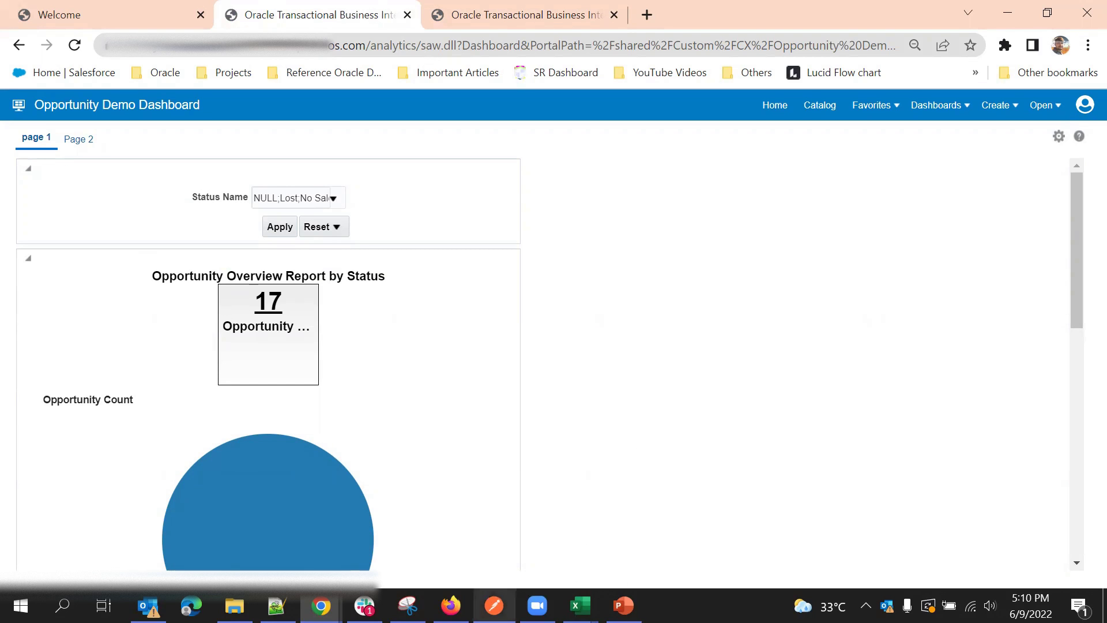
mouse_move(537, 605)
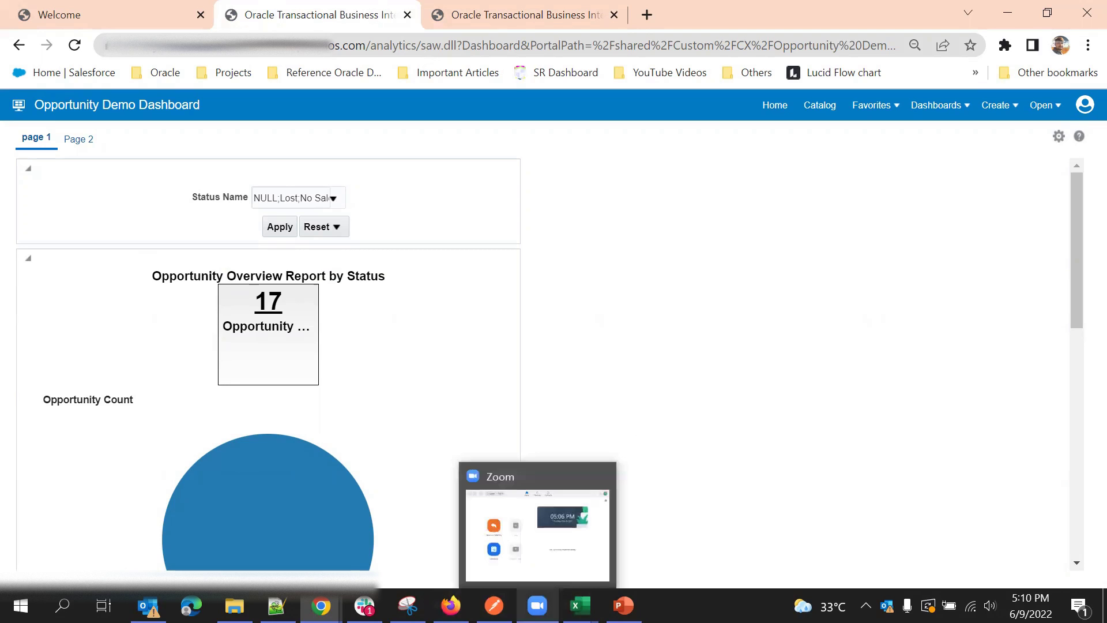
left_click(538, 605)
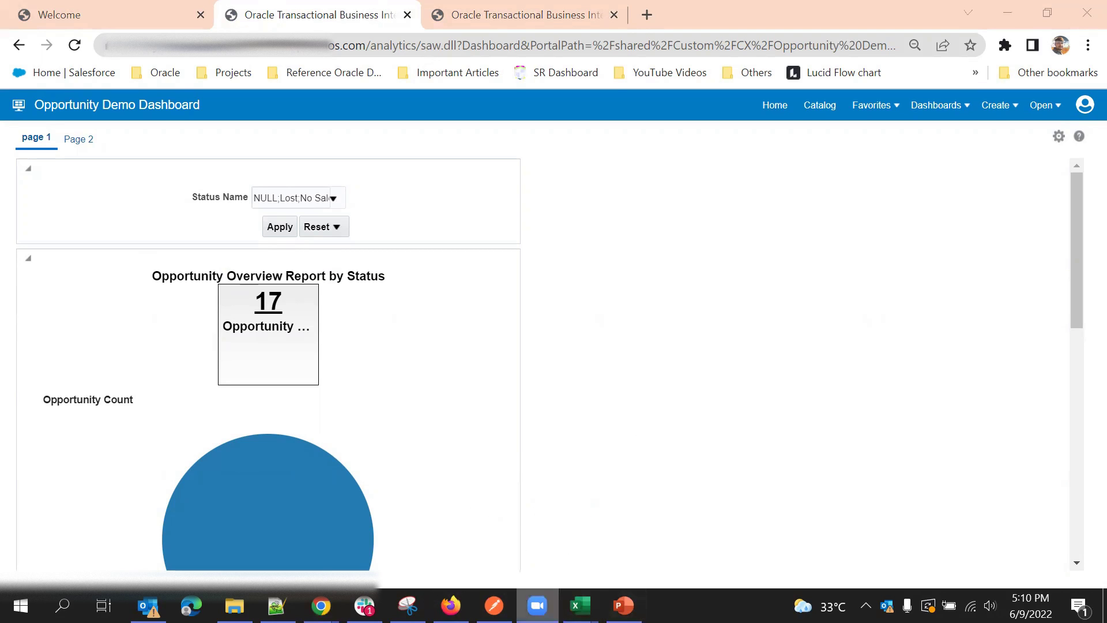
mouse_move(537, 605)
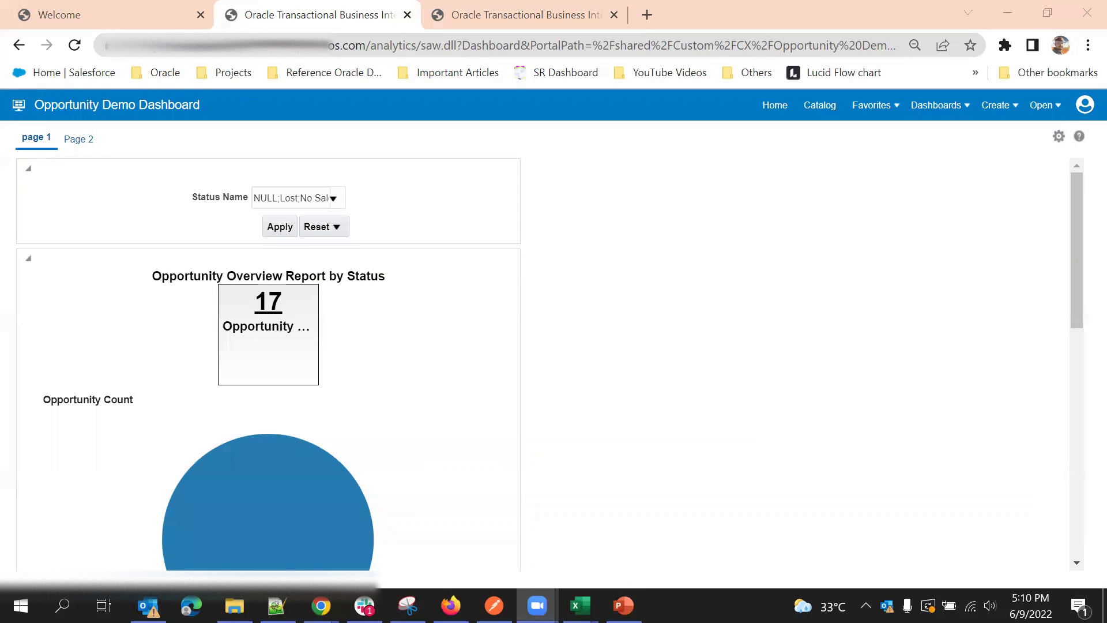